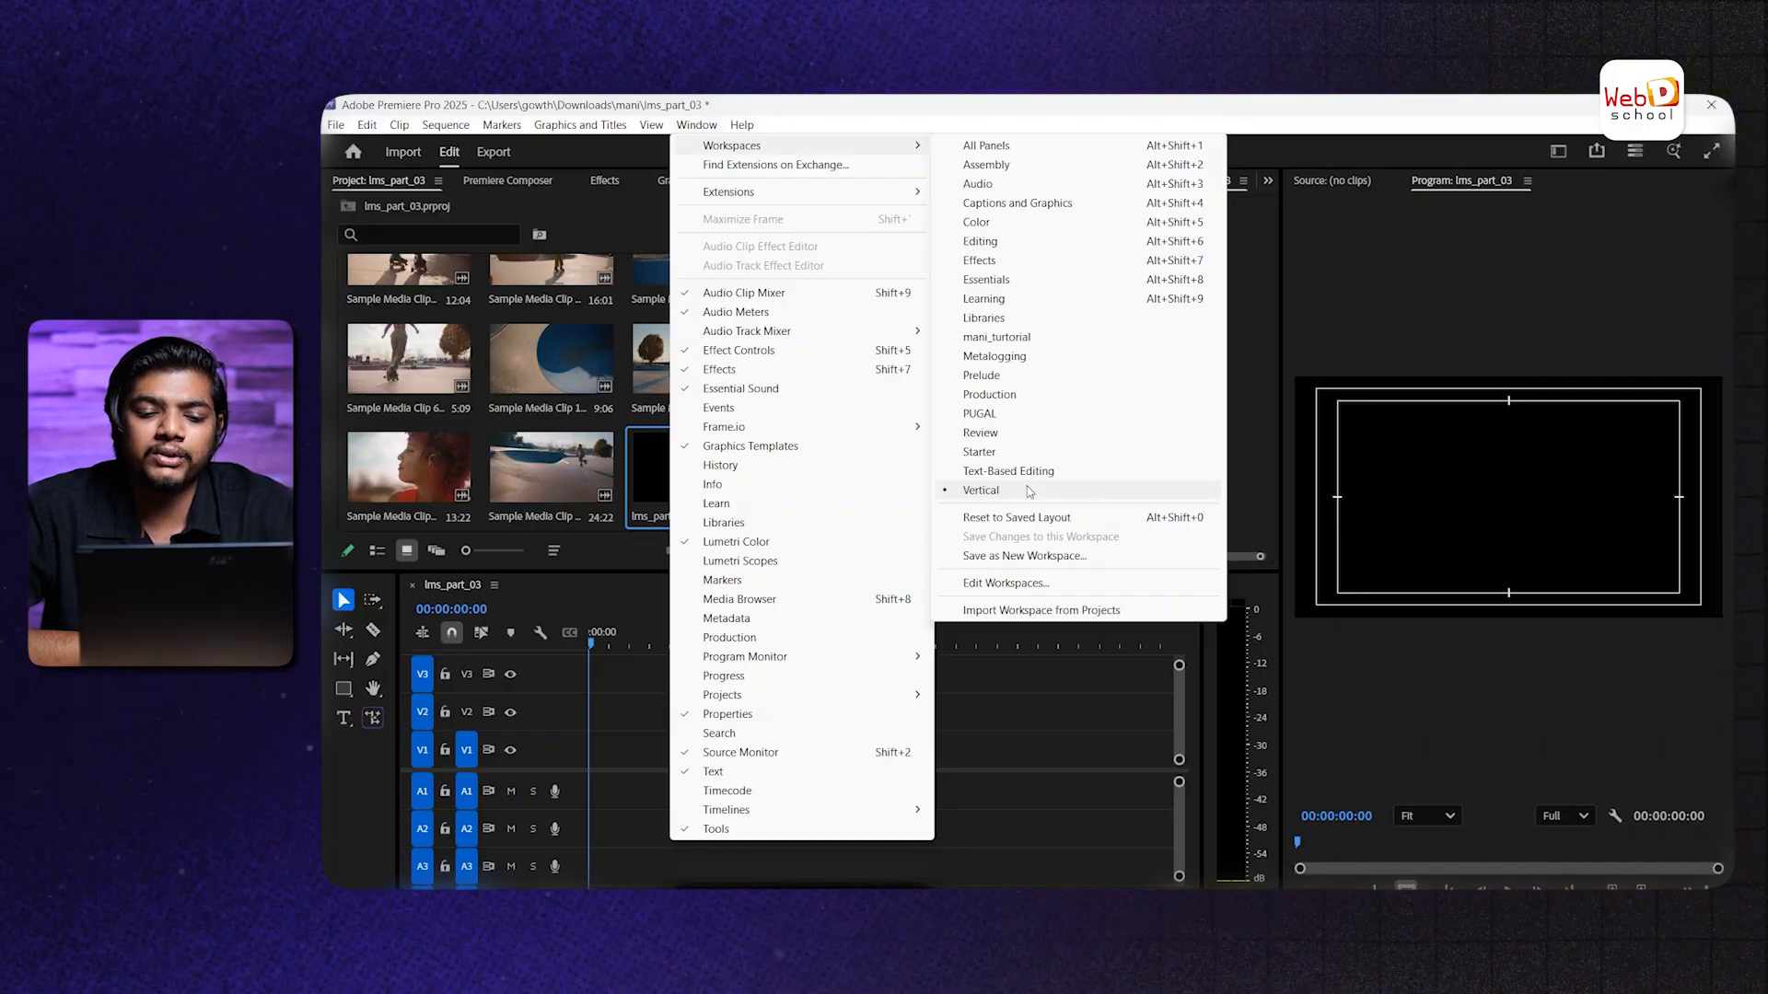
# Switch to the All Panels workspace and look through its scopes, audio mixer, Info, Effects and Graphics Templates panels
pyautogui.click(1092, 150)
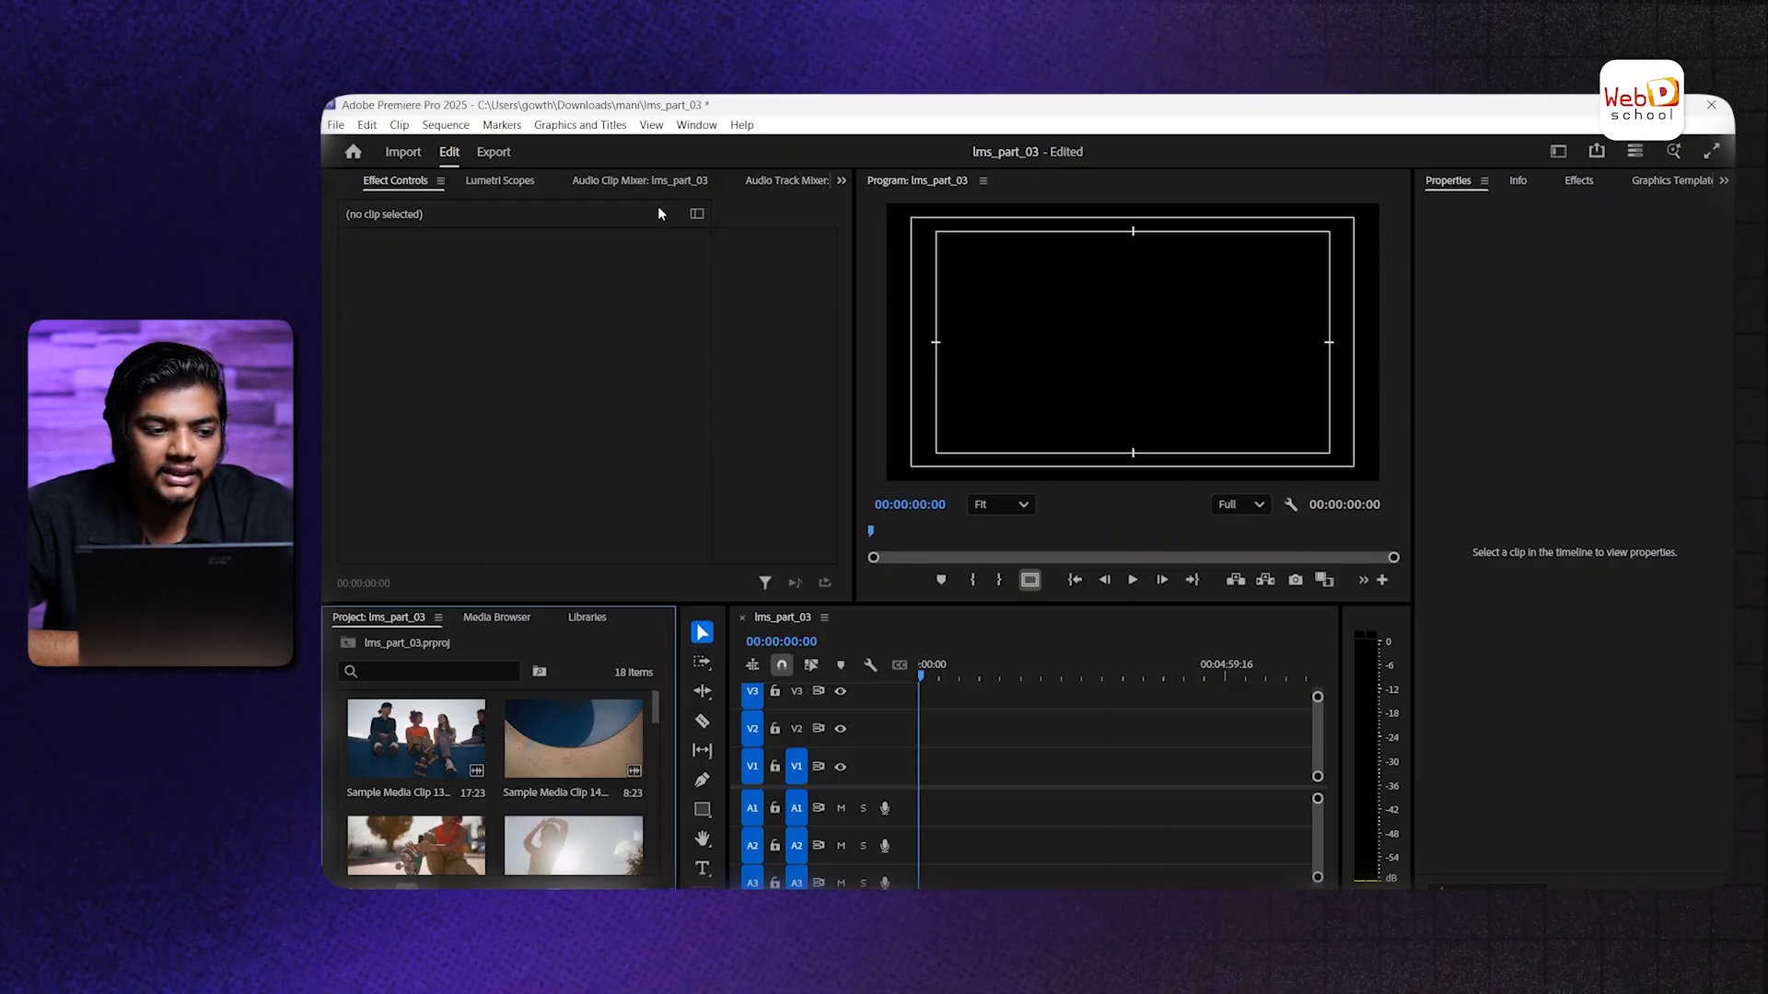
pyautogui.click(488, 181)
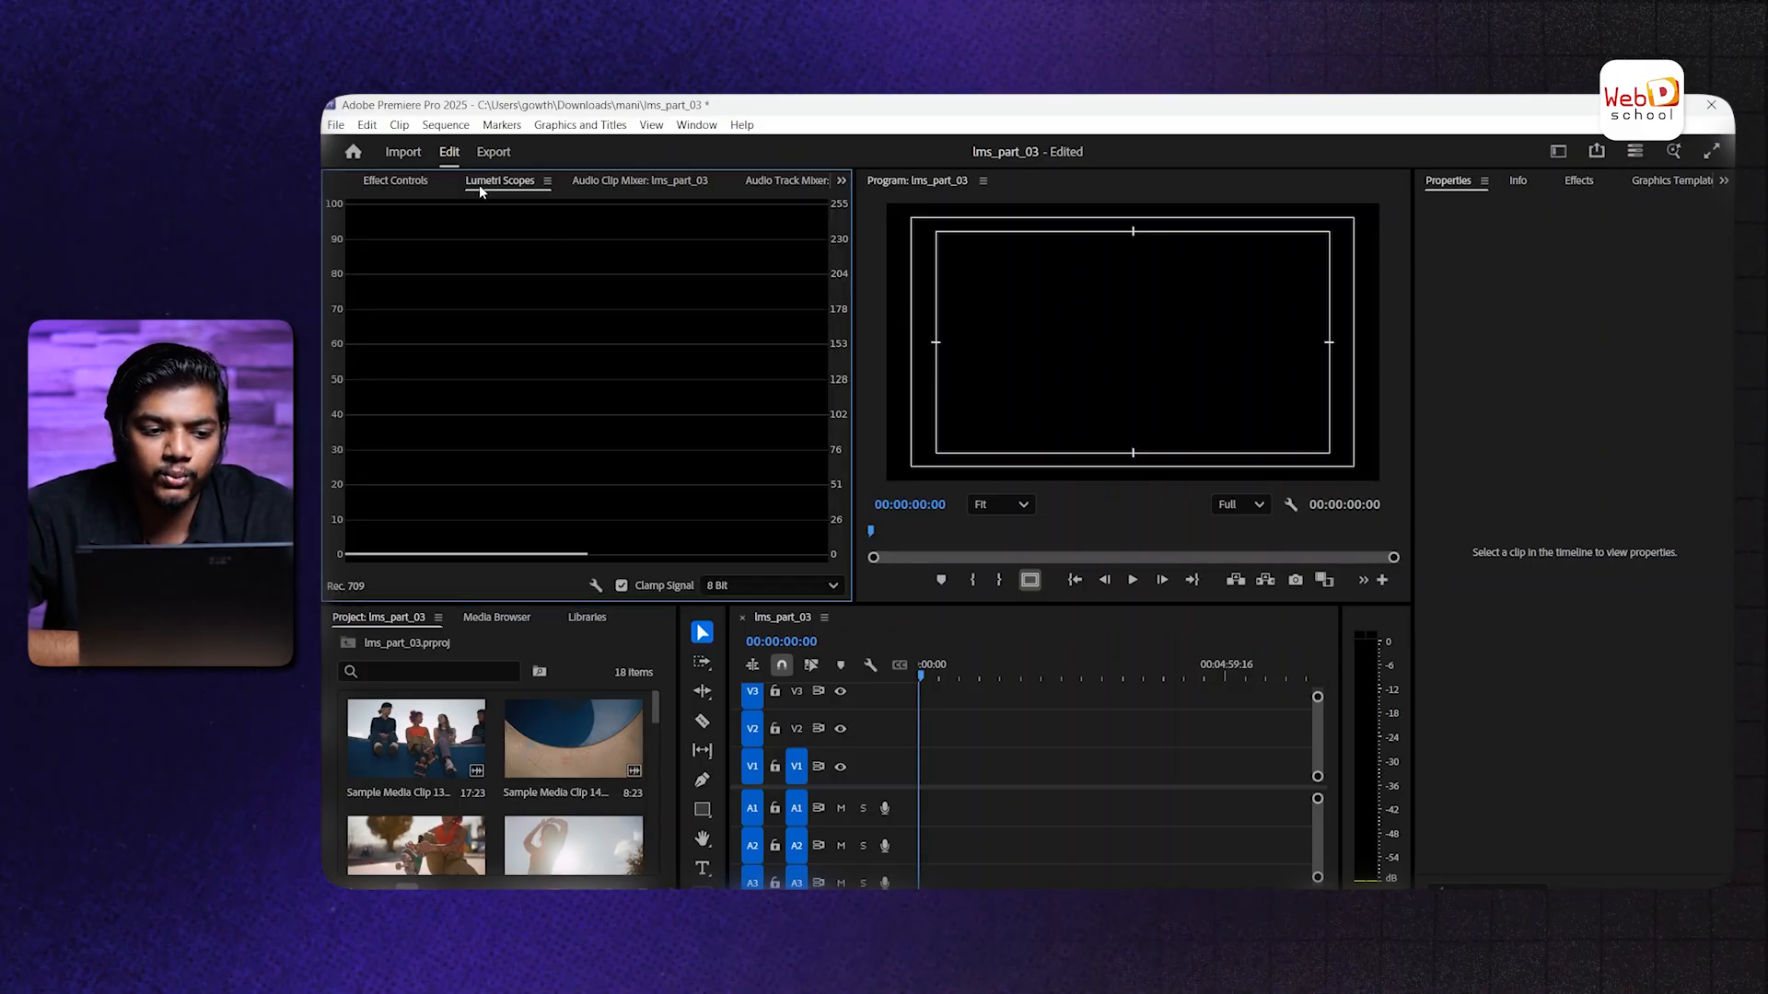
pyautogui.click(613, 182)
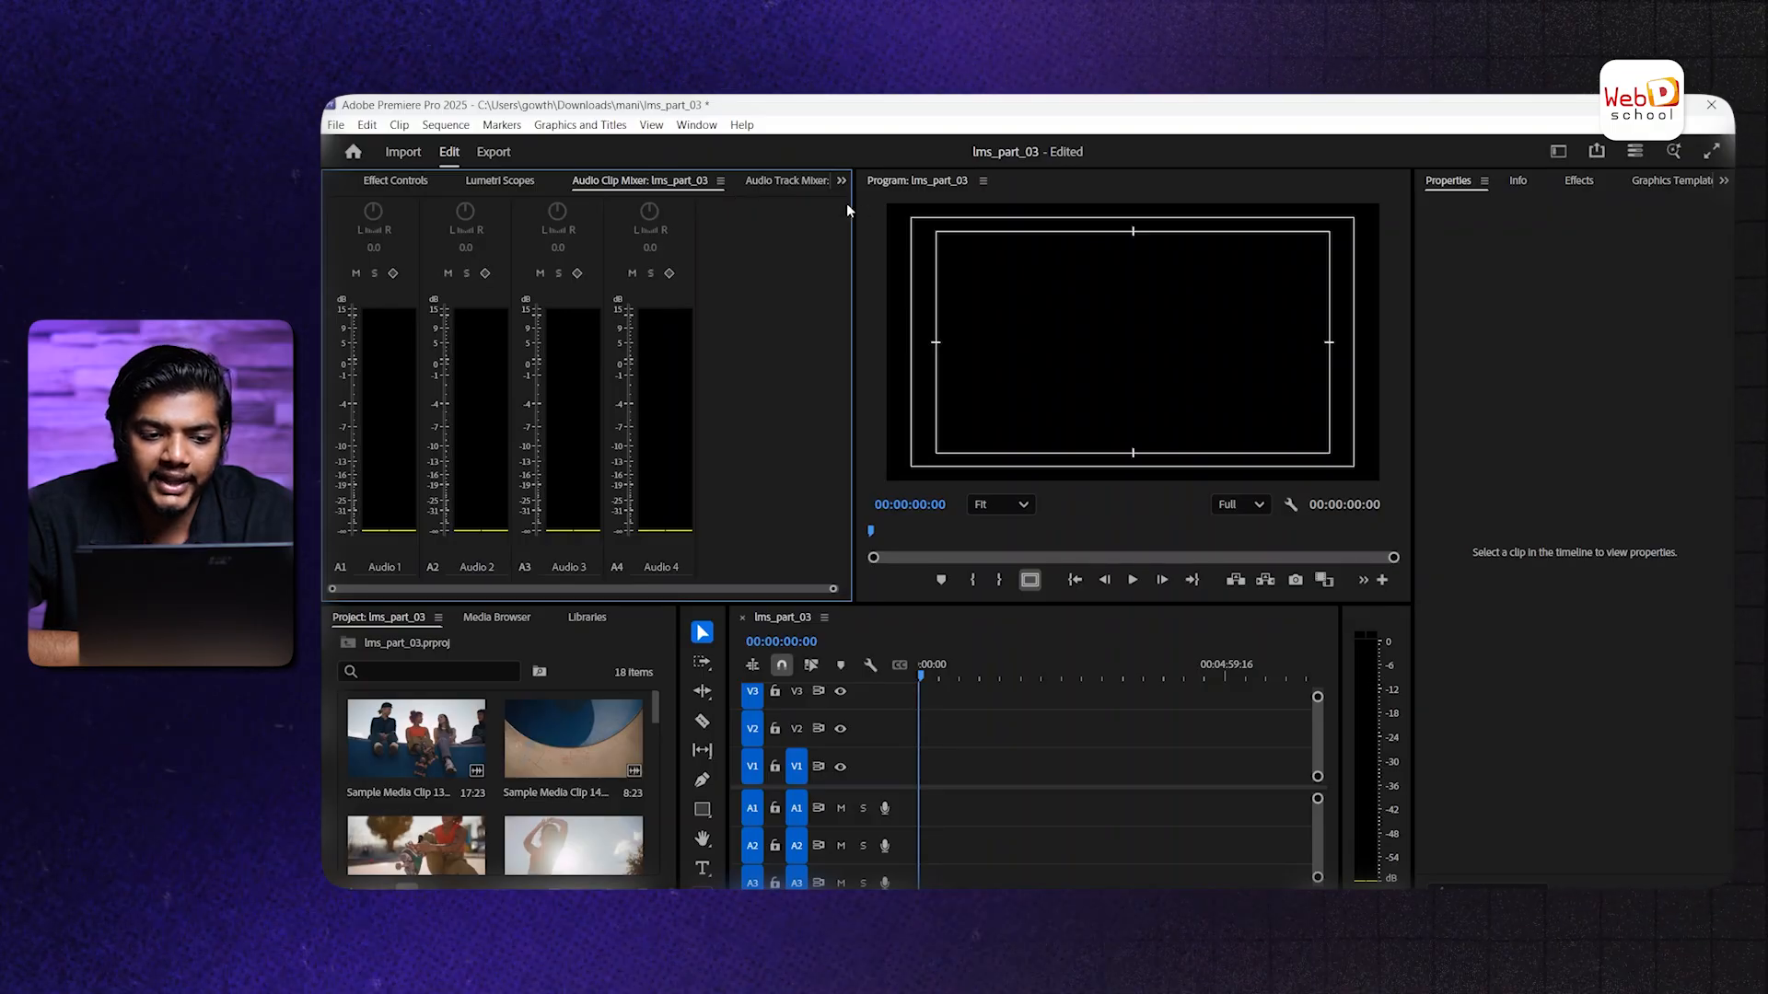
pyautogui.click(787, 180)
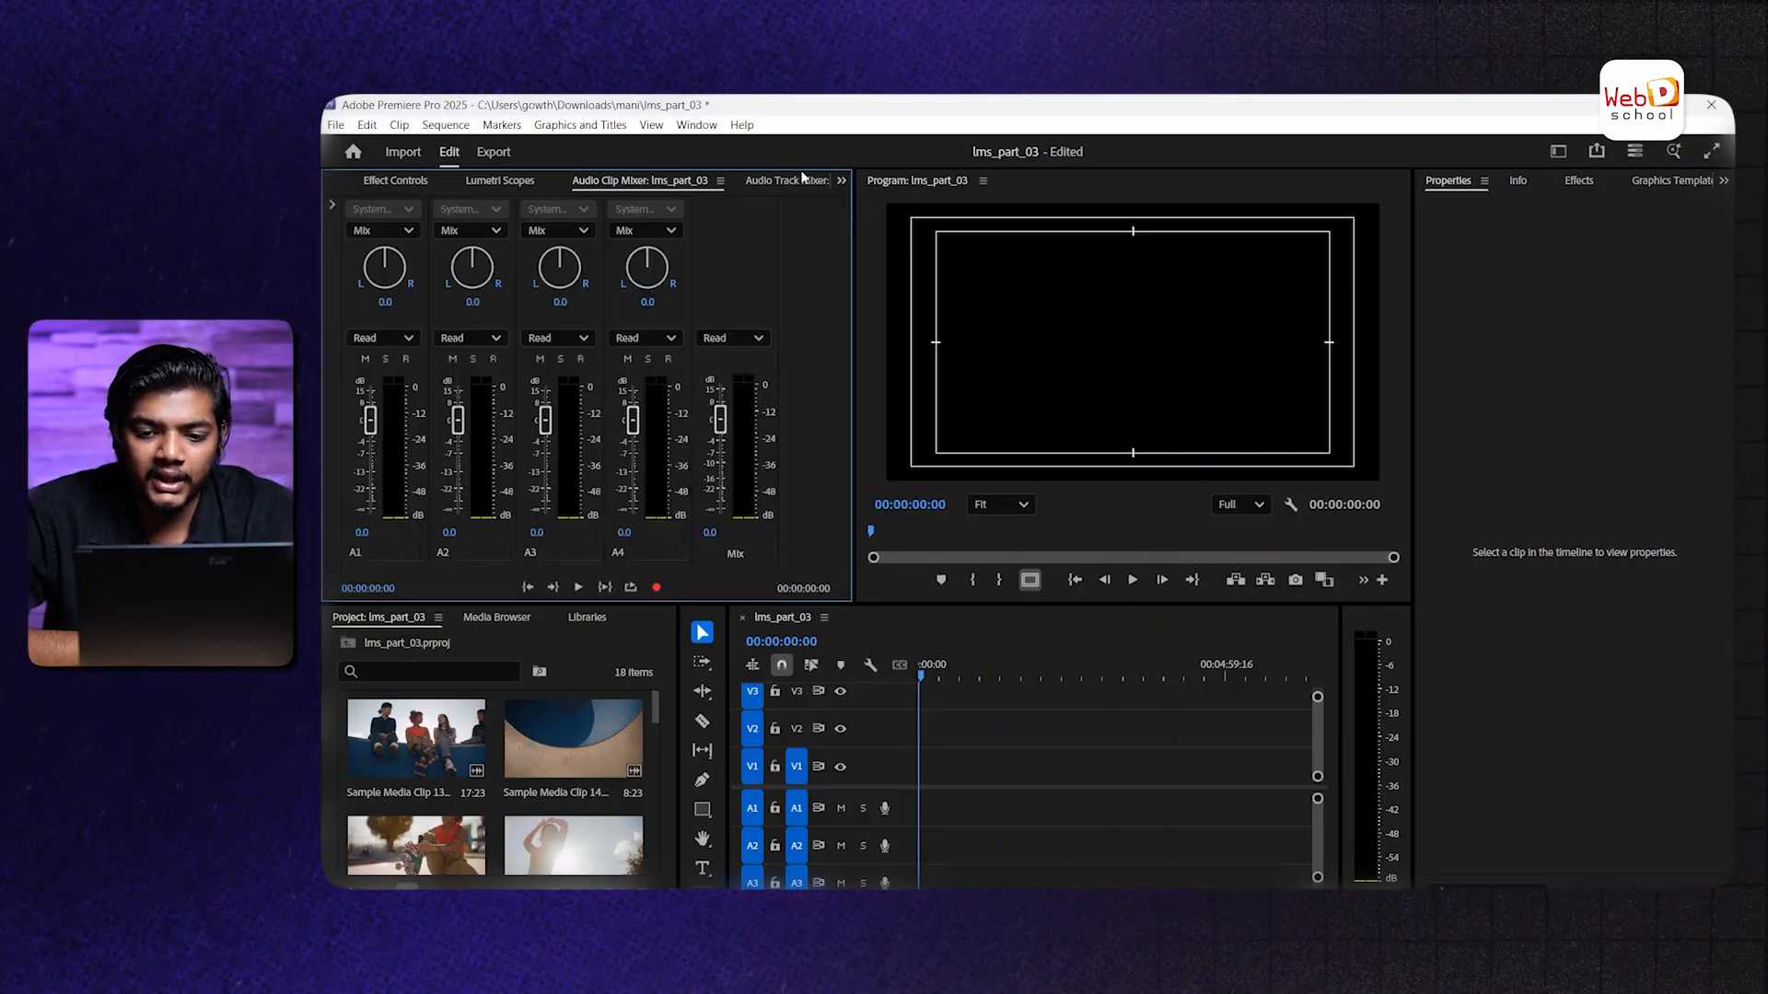
pyautogui.click(1515, 181)
pyautogui.click(1580, 184)
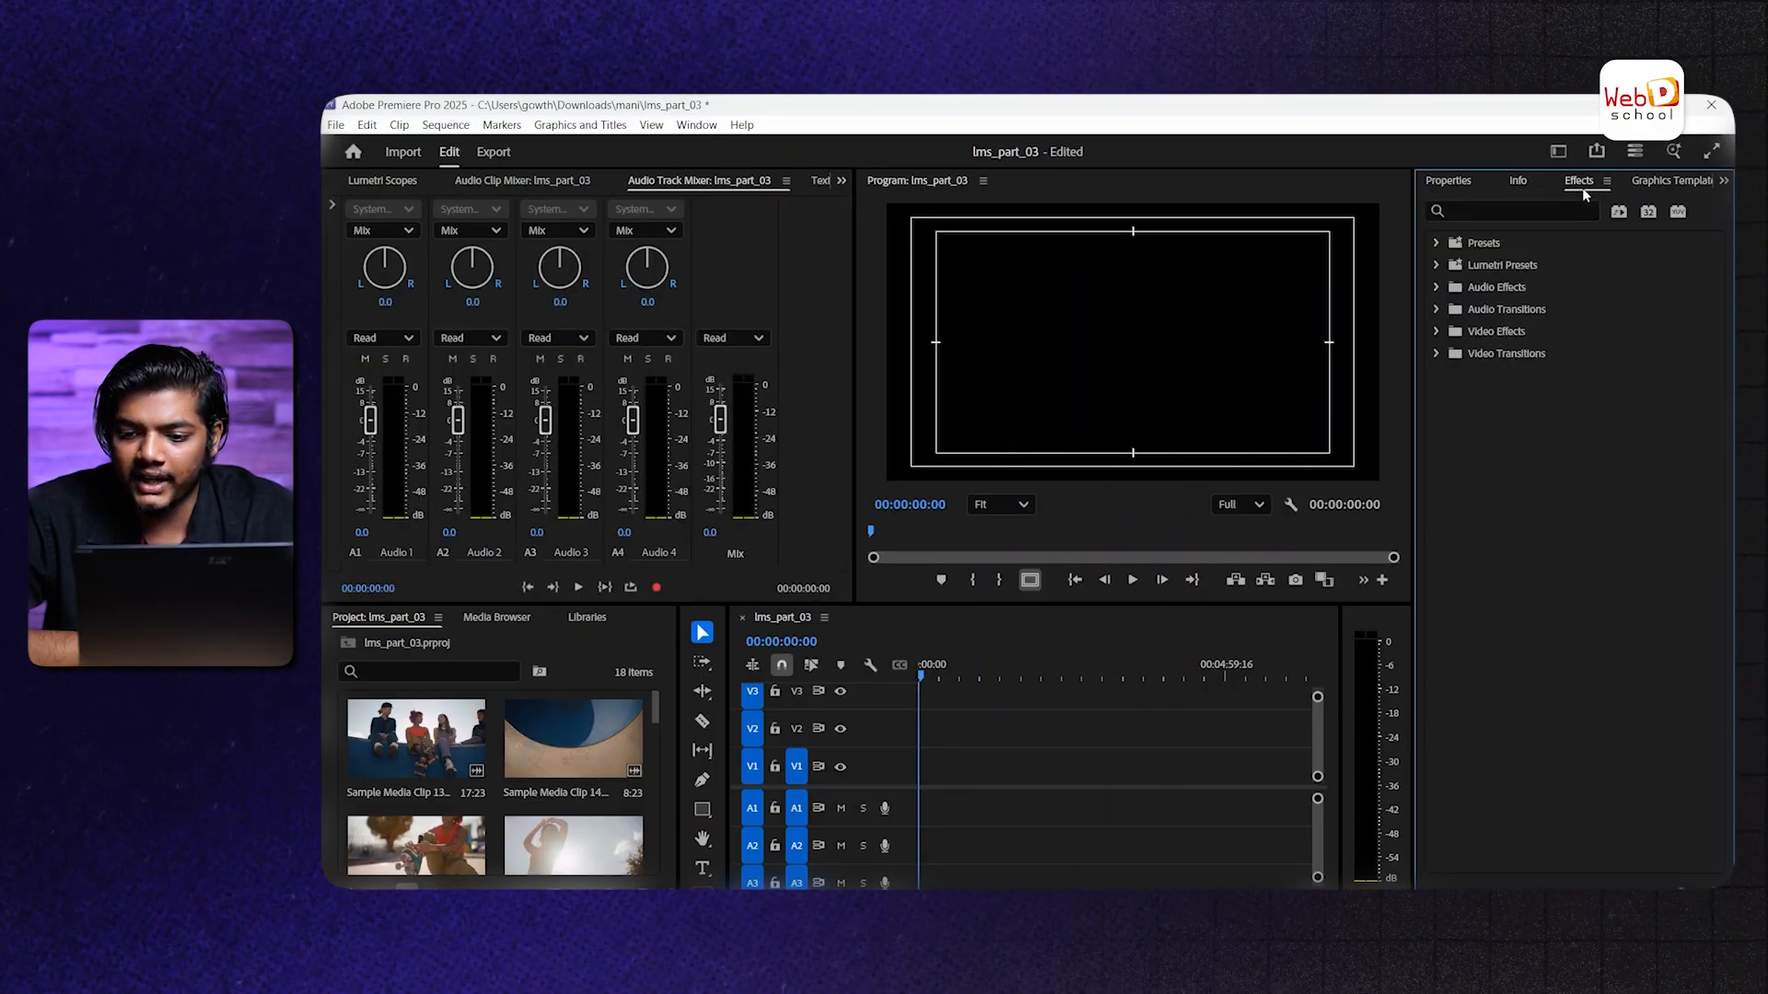
pyautogui.click(1670, 183)
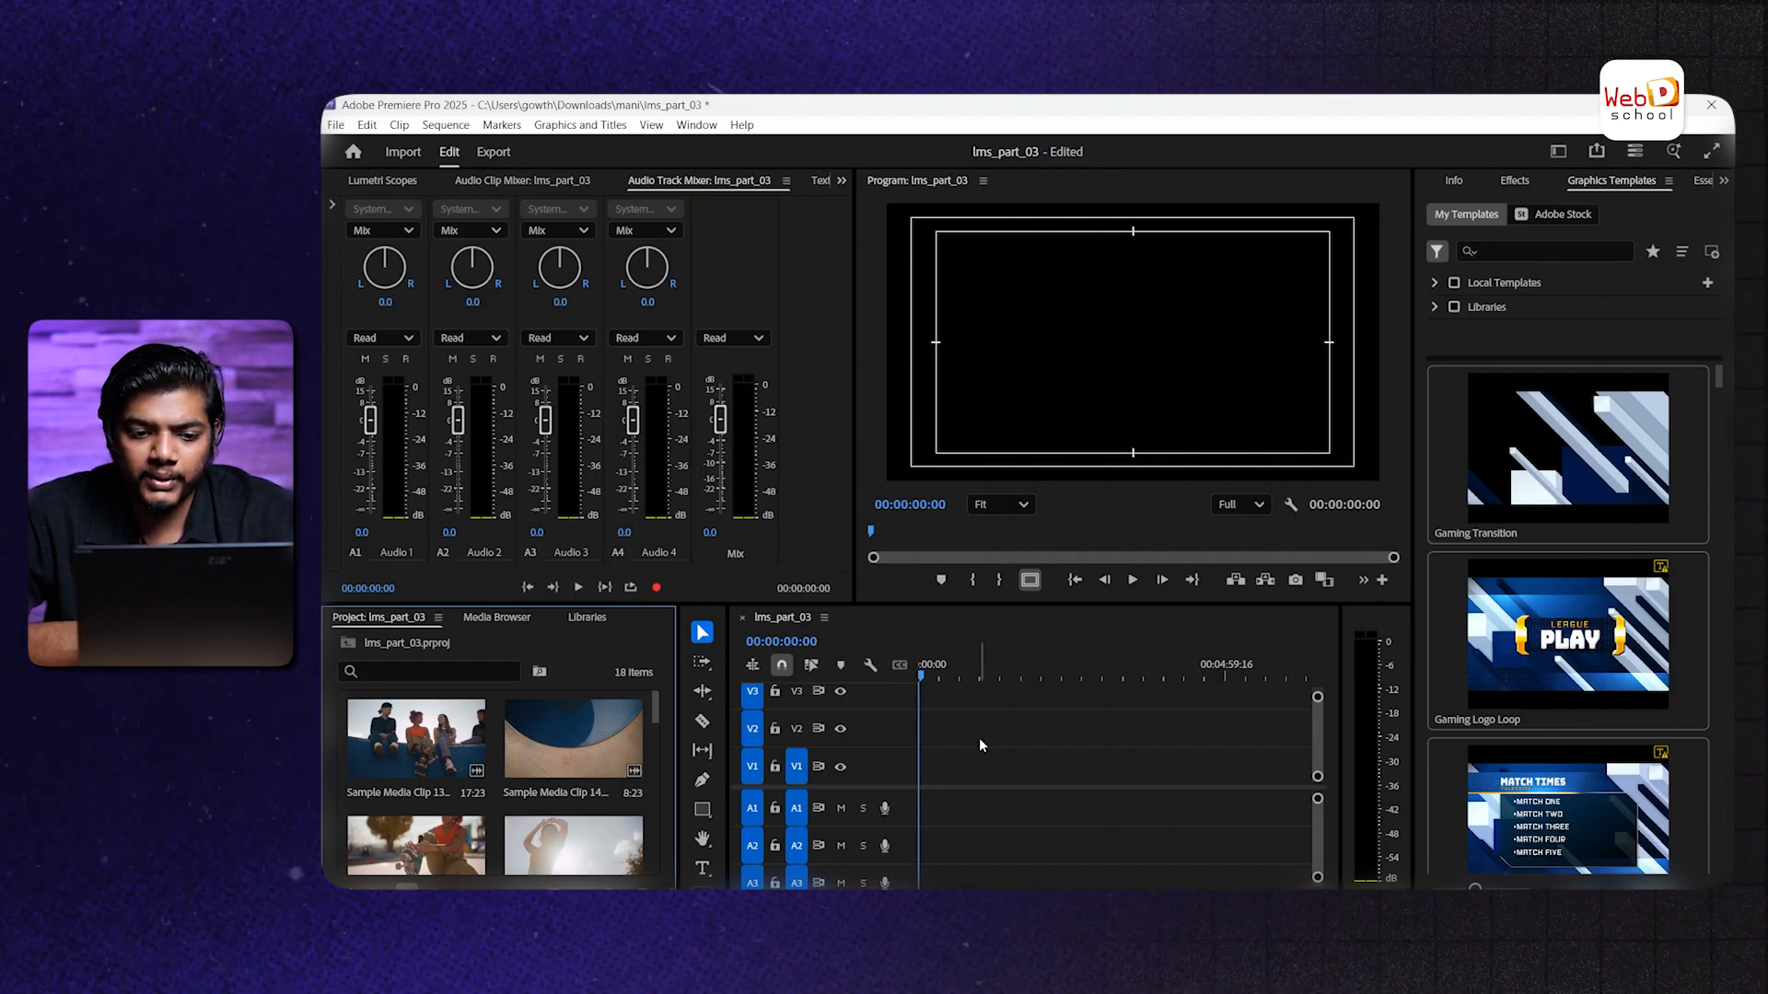
# Switch to the Essentials workspace and look over its layout and the list of other available workspaces
pyautogui.click(1560, 152)
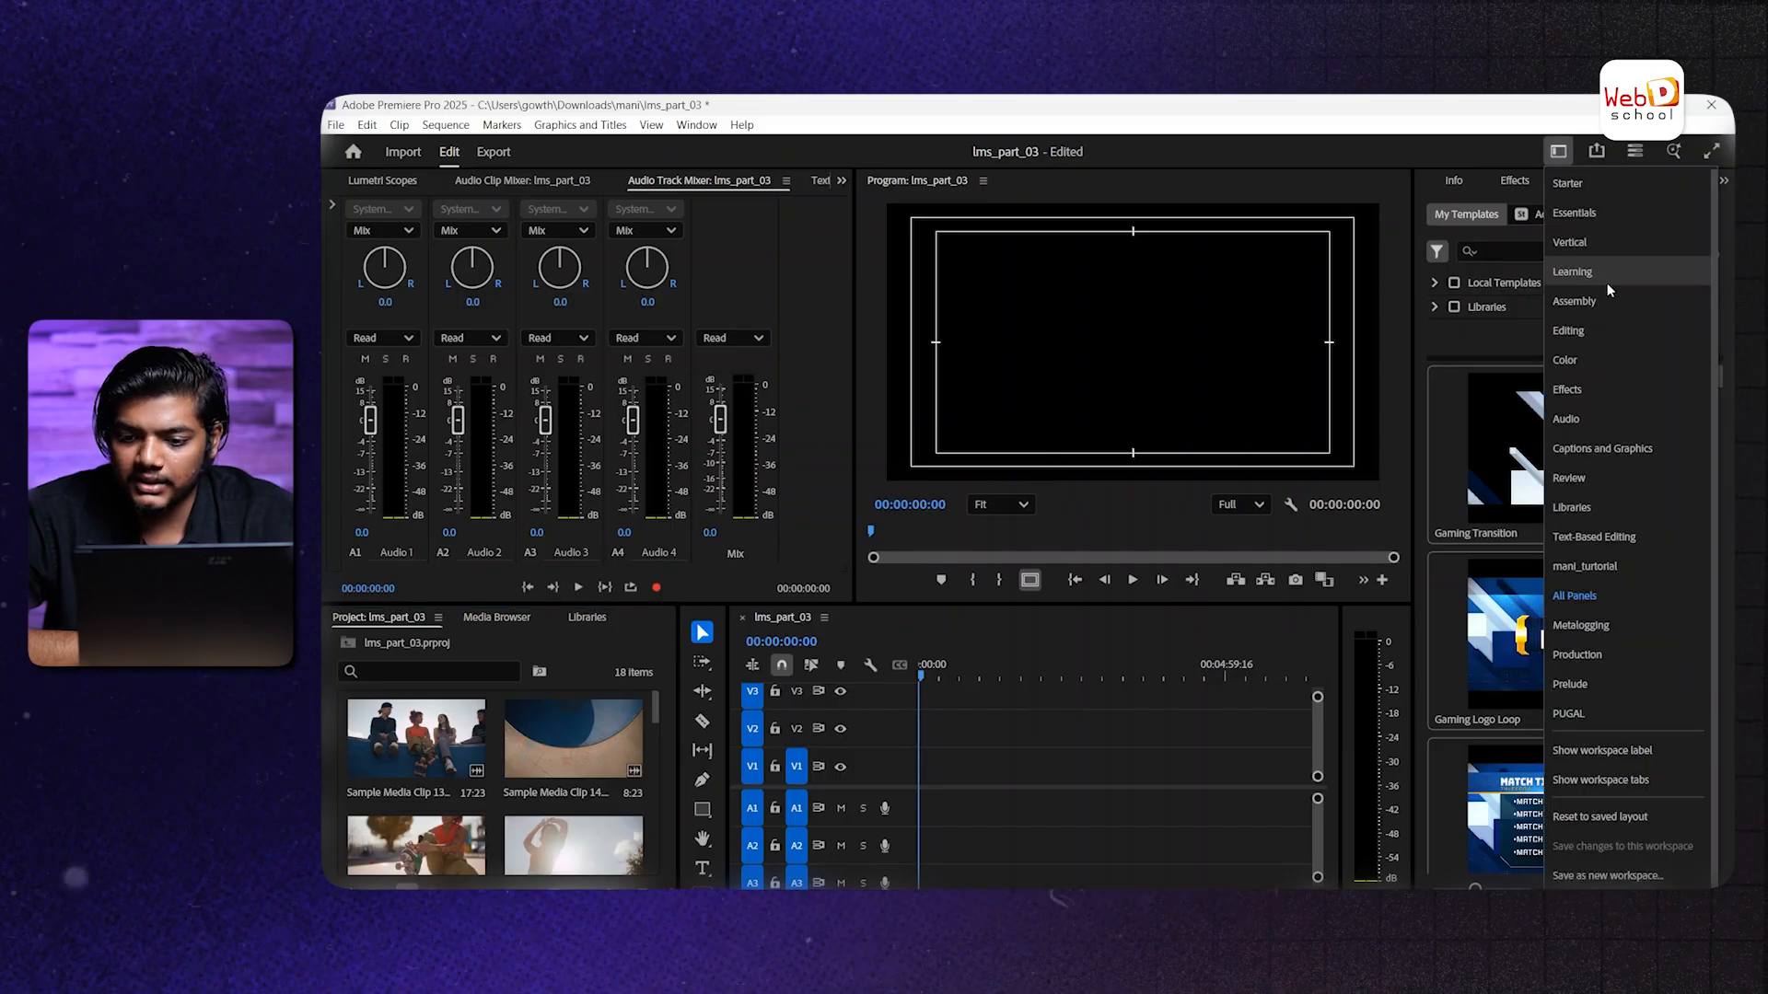
pyautogui.click(1616, 202)
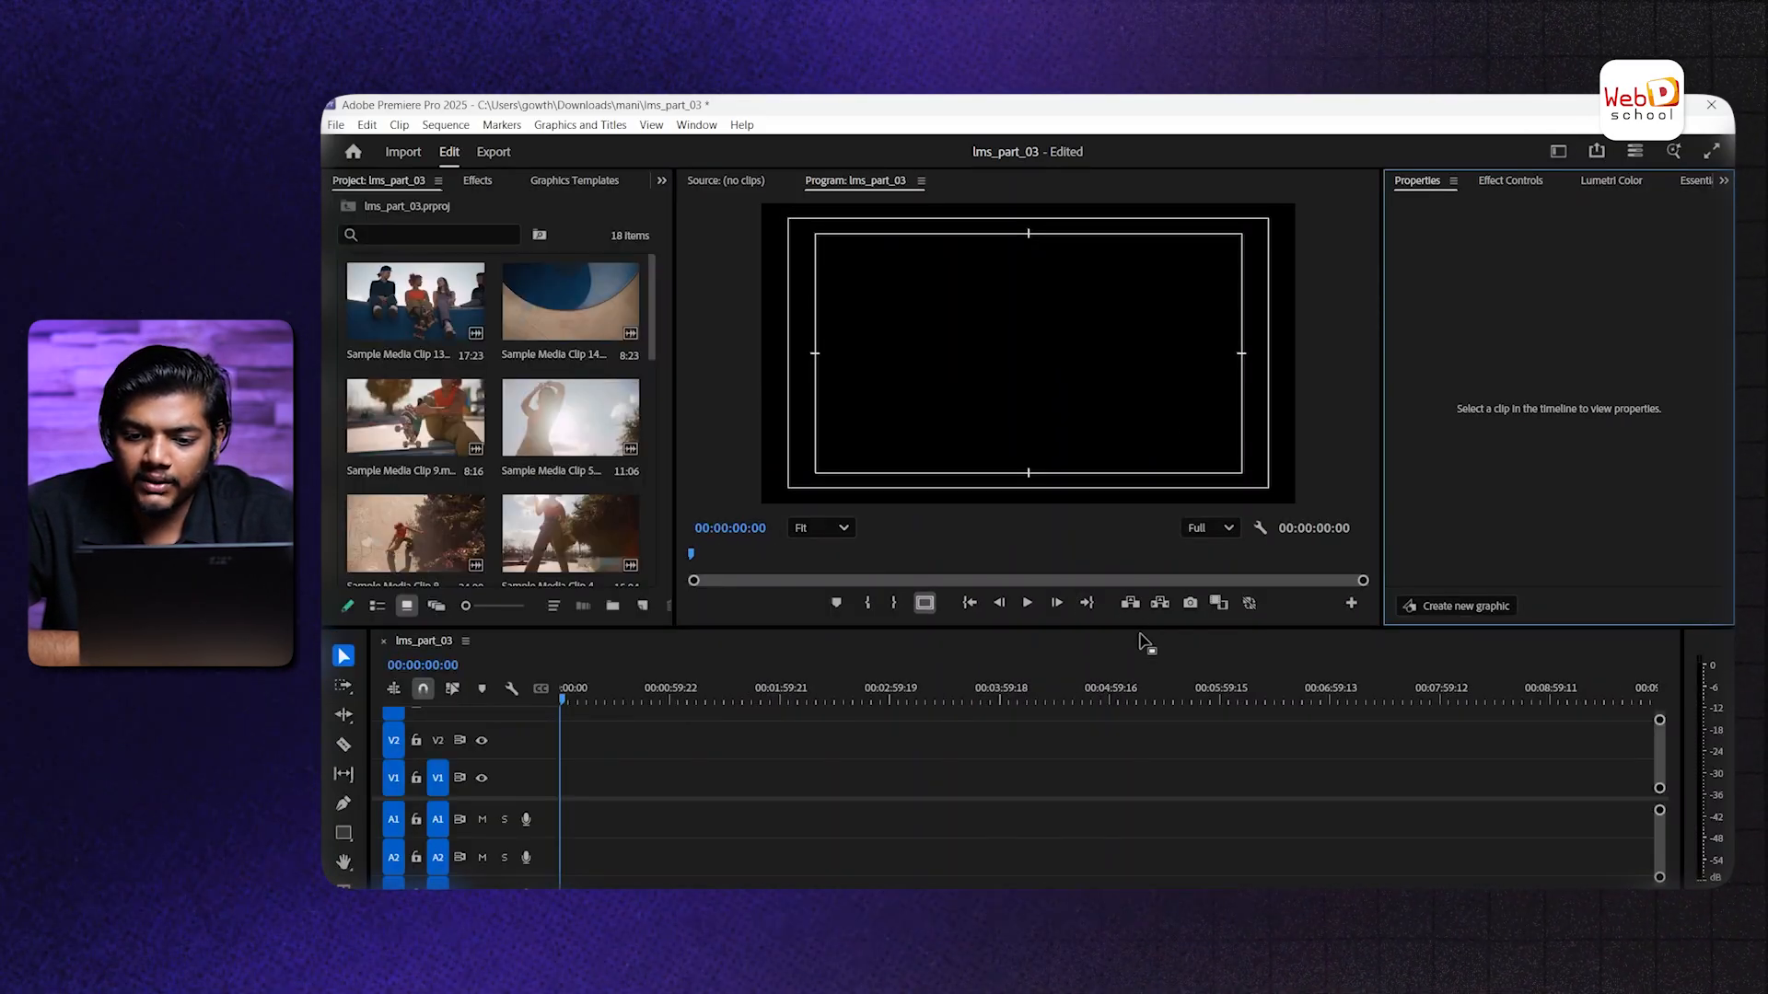
pyautogui.click(1140, 635)
pyautogui.click(1549, 147)
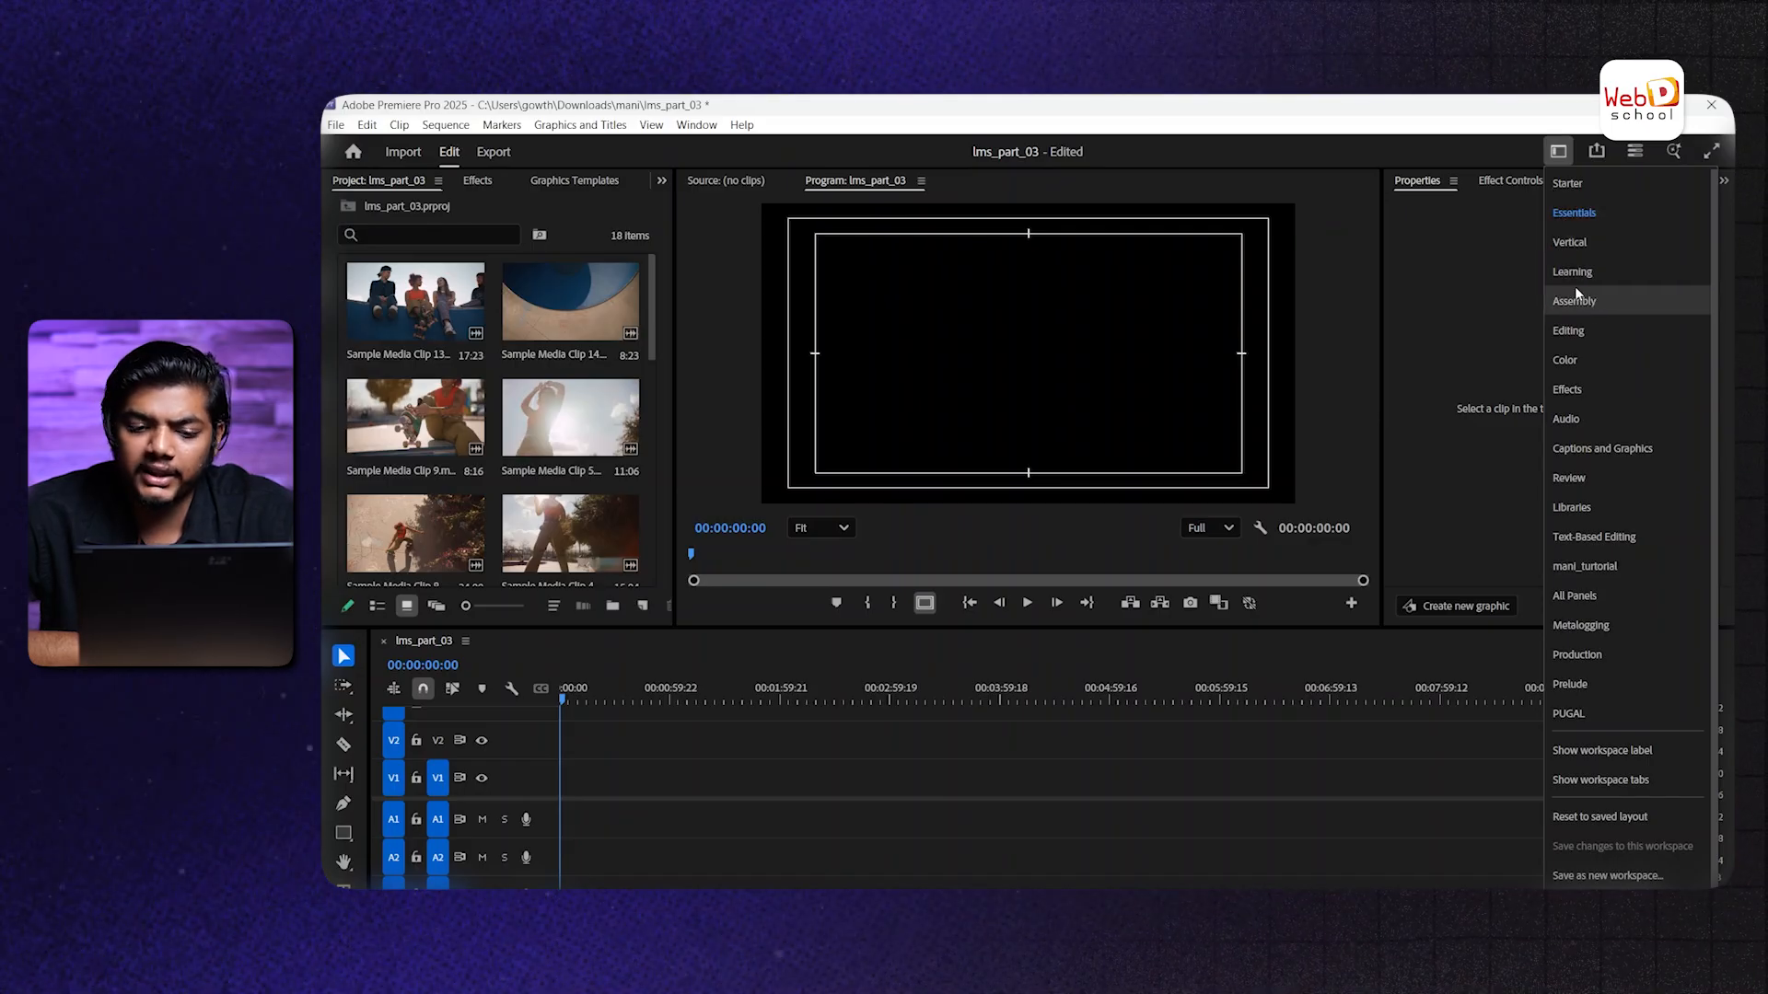
pyautogui.click(1140, 758)
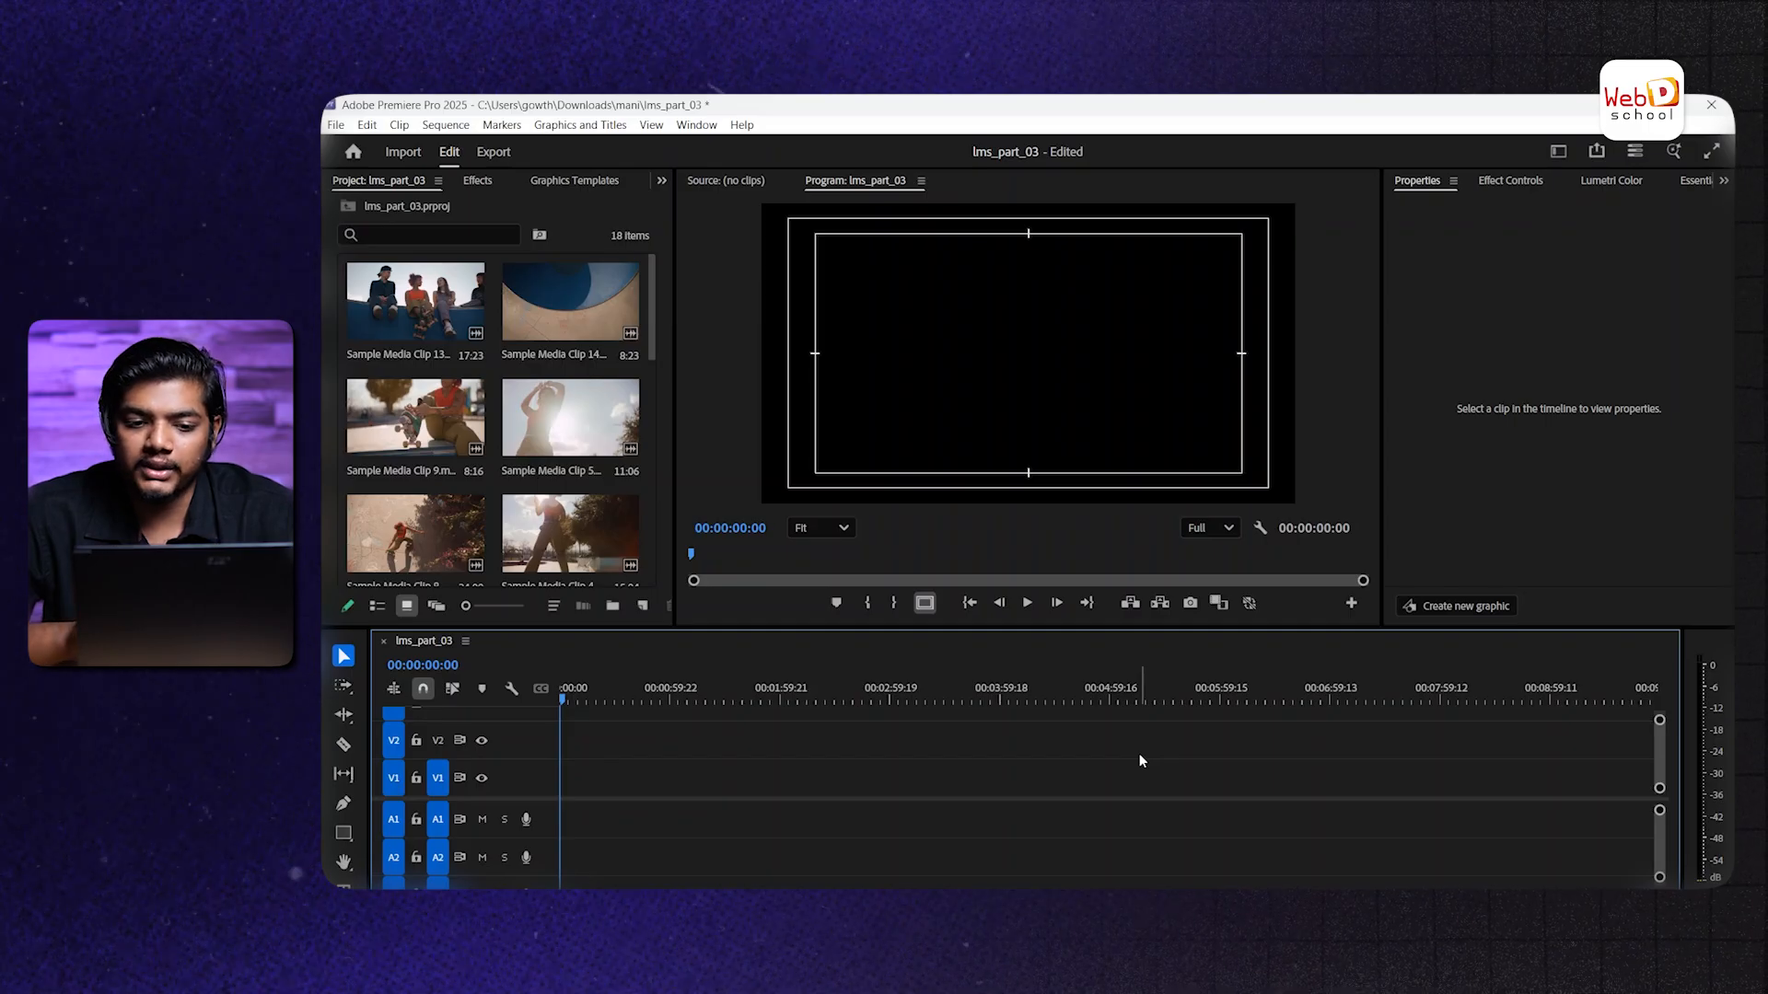
# Switch the layout to the Vertical workspace
pyautogui.click(1558, 151)
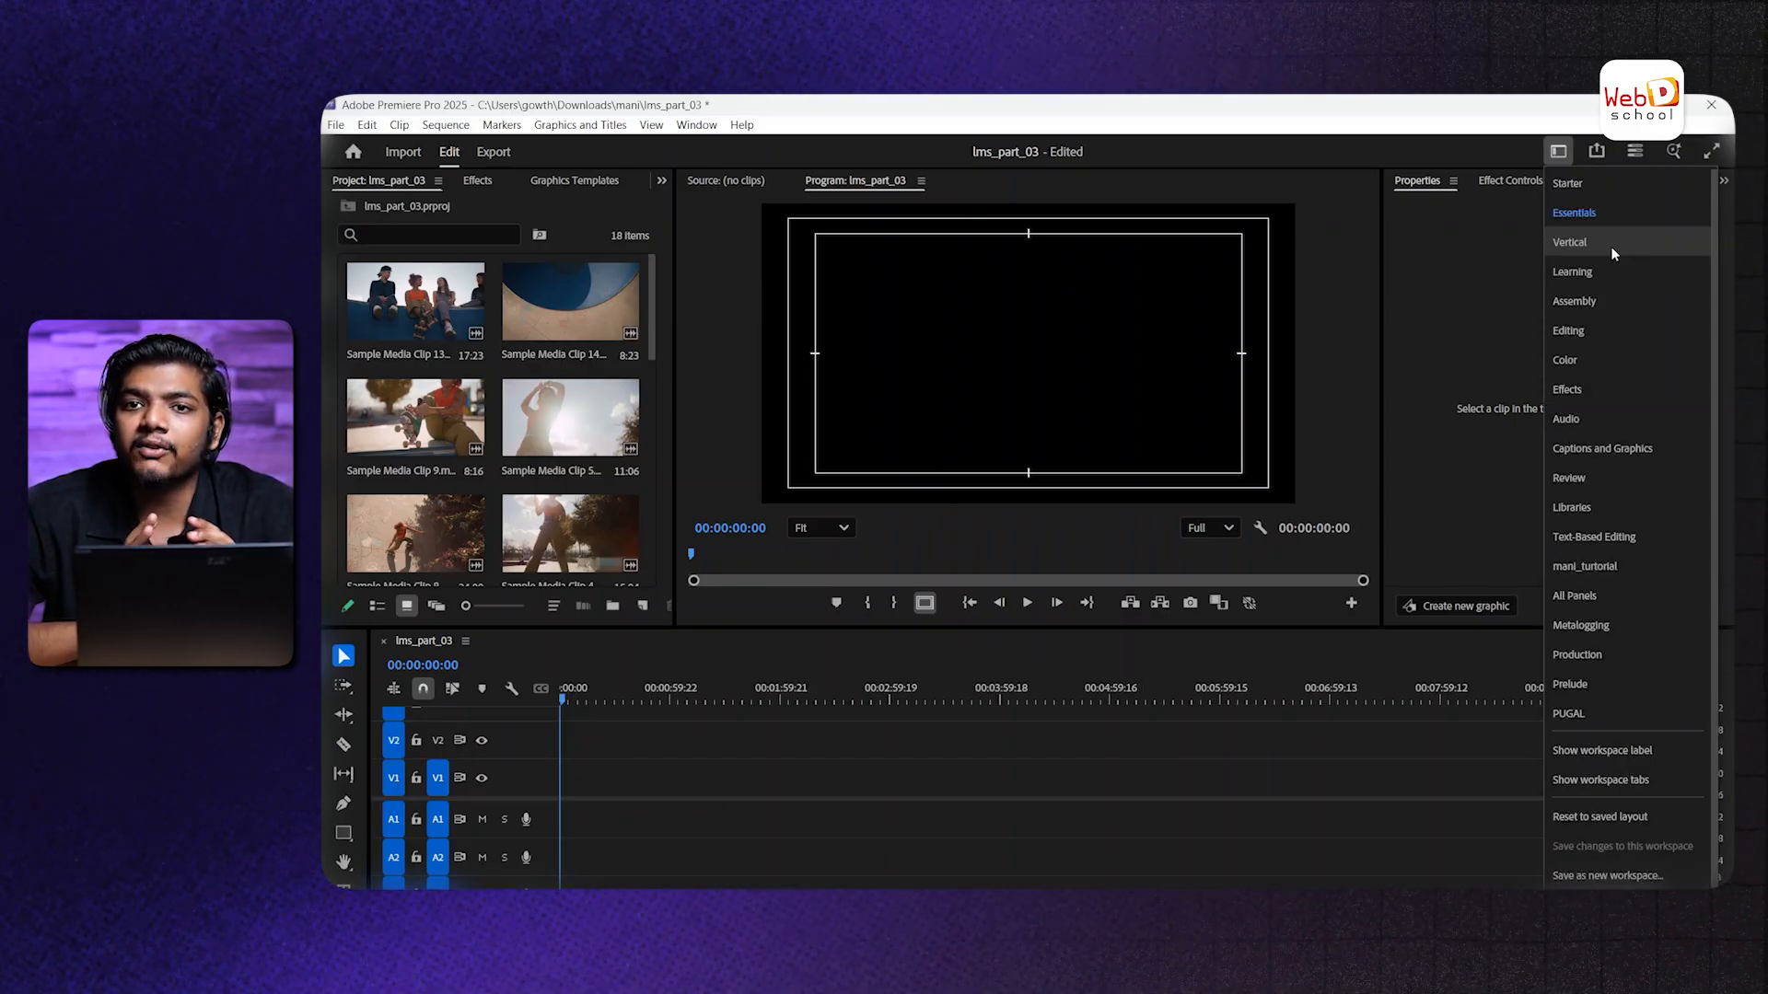
pyautogui.click(1611, 244)
pyautogui.click(1558, 151)
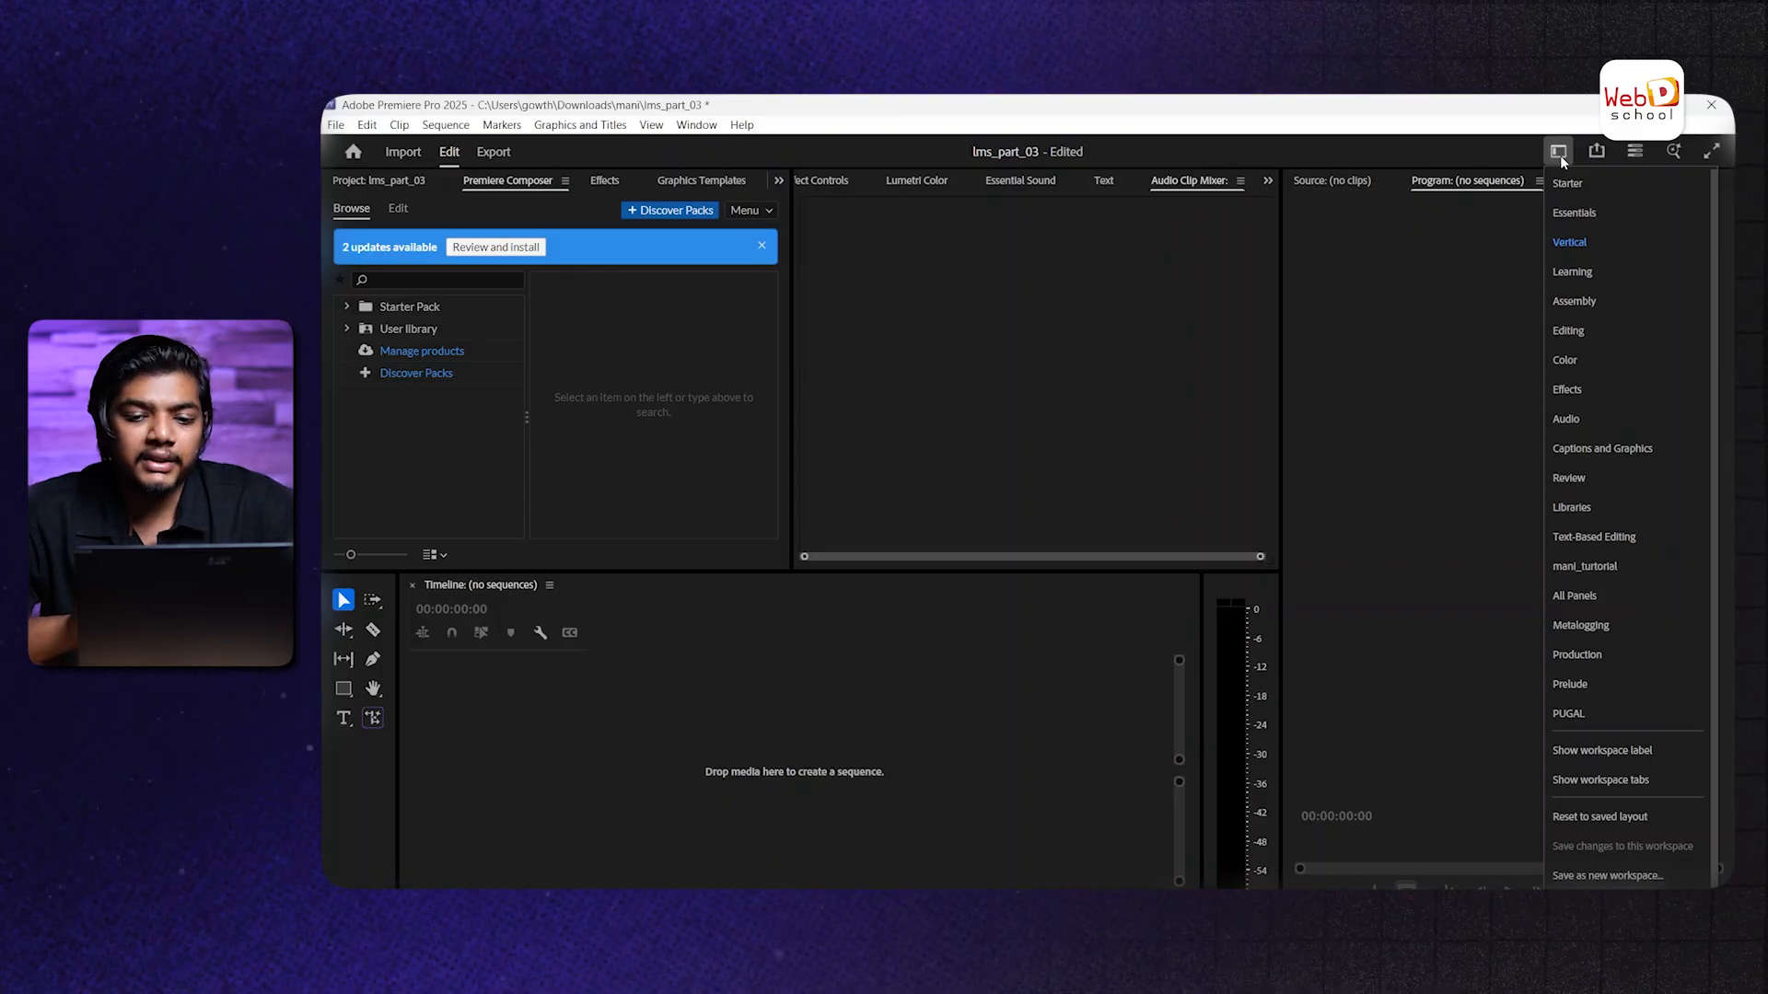
pyautogui.click(1588, 239)
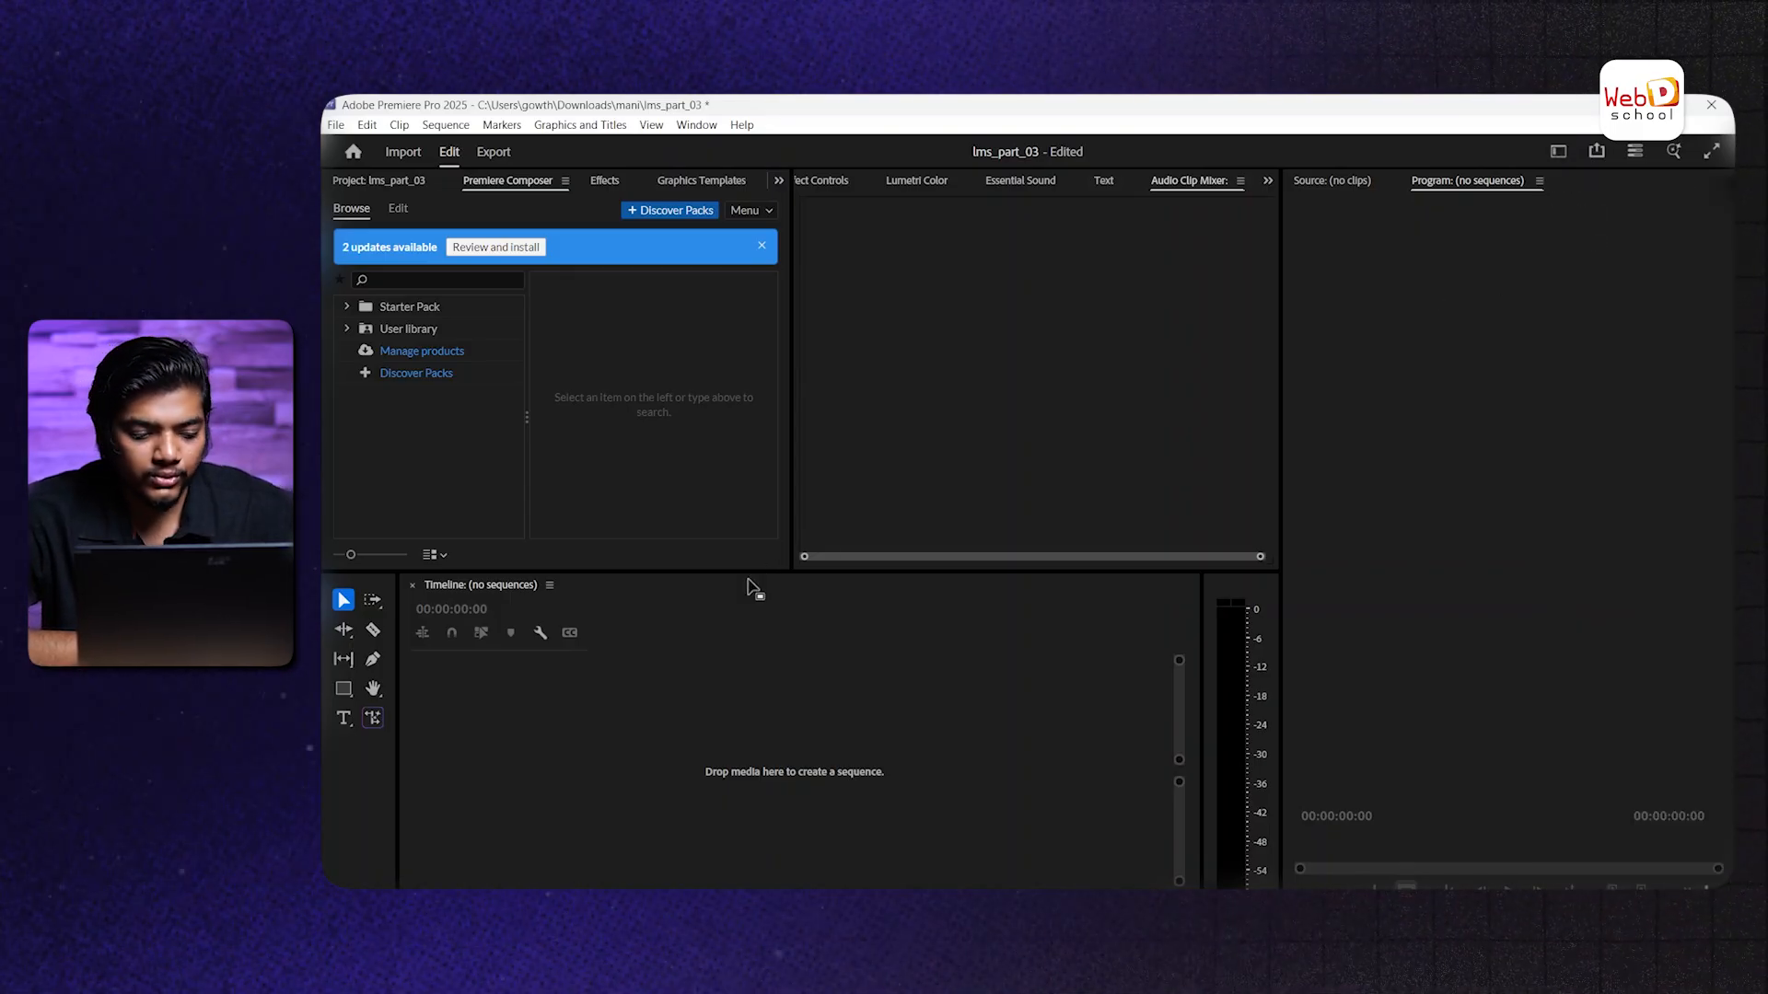
# Create a new sequence named Sequence 03 from the Social Media Portrait 9x16 30 fps preset
pyautogui.hotkey('ctrl', 'n')
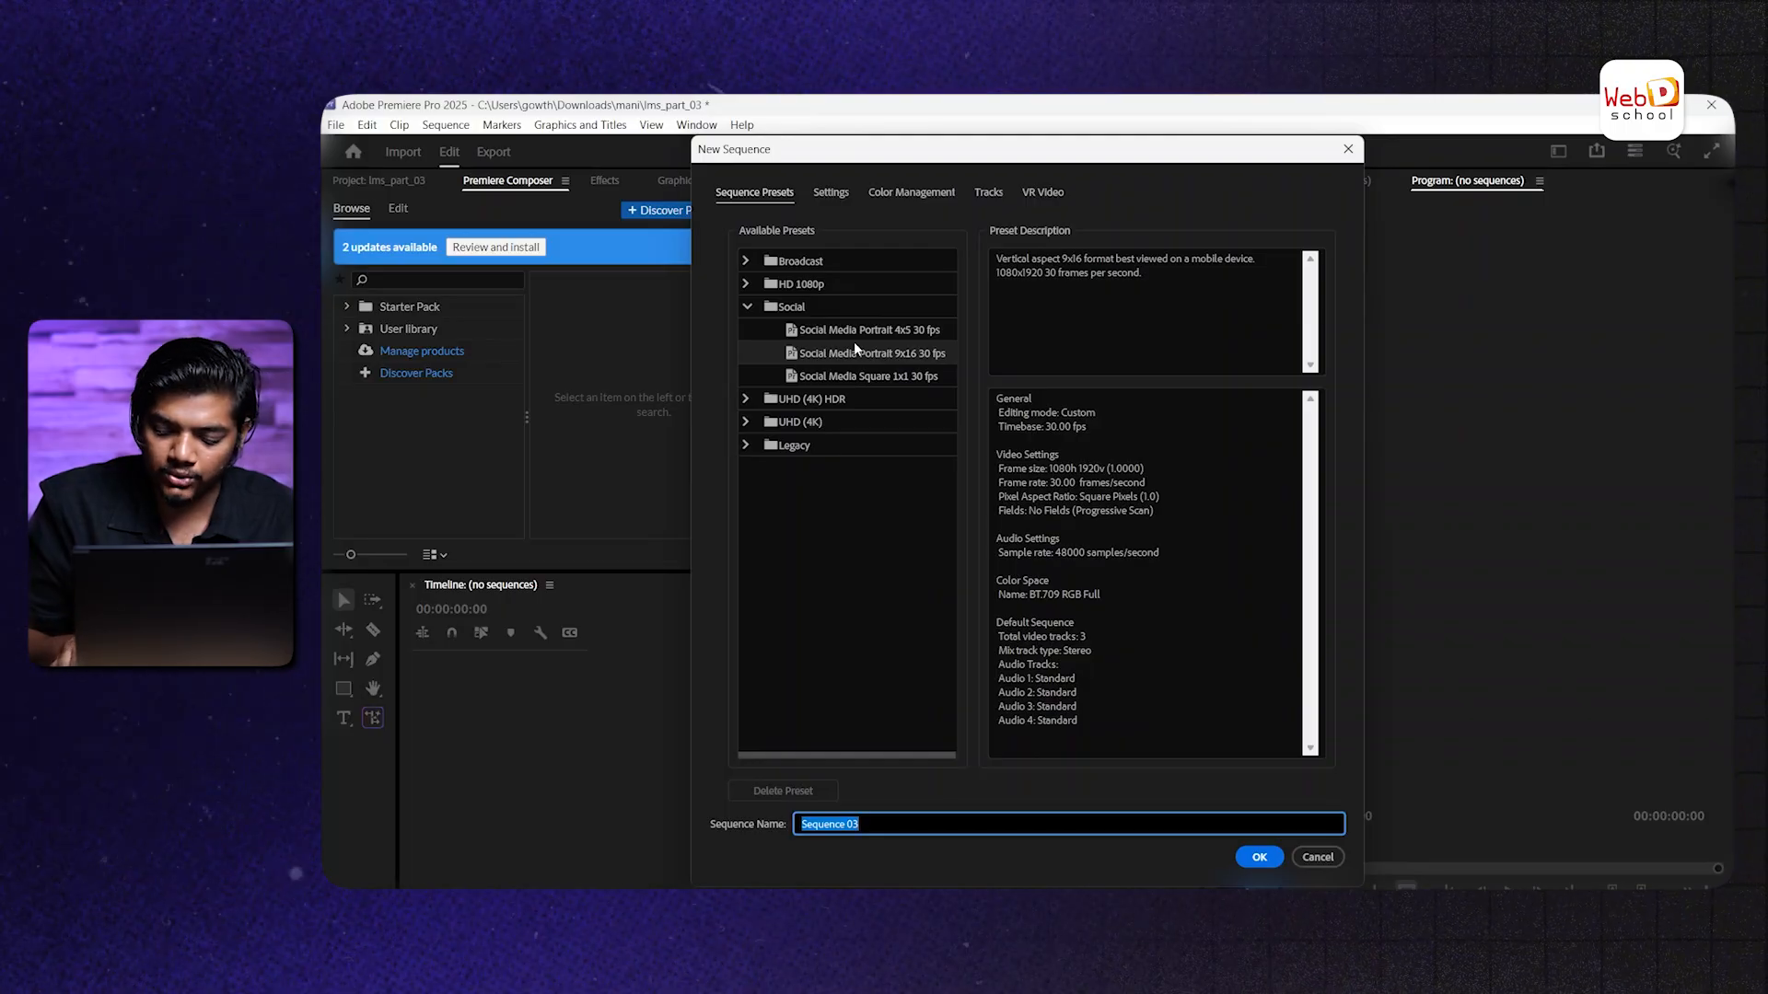
pyautogui.press('Return')
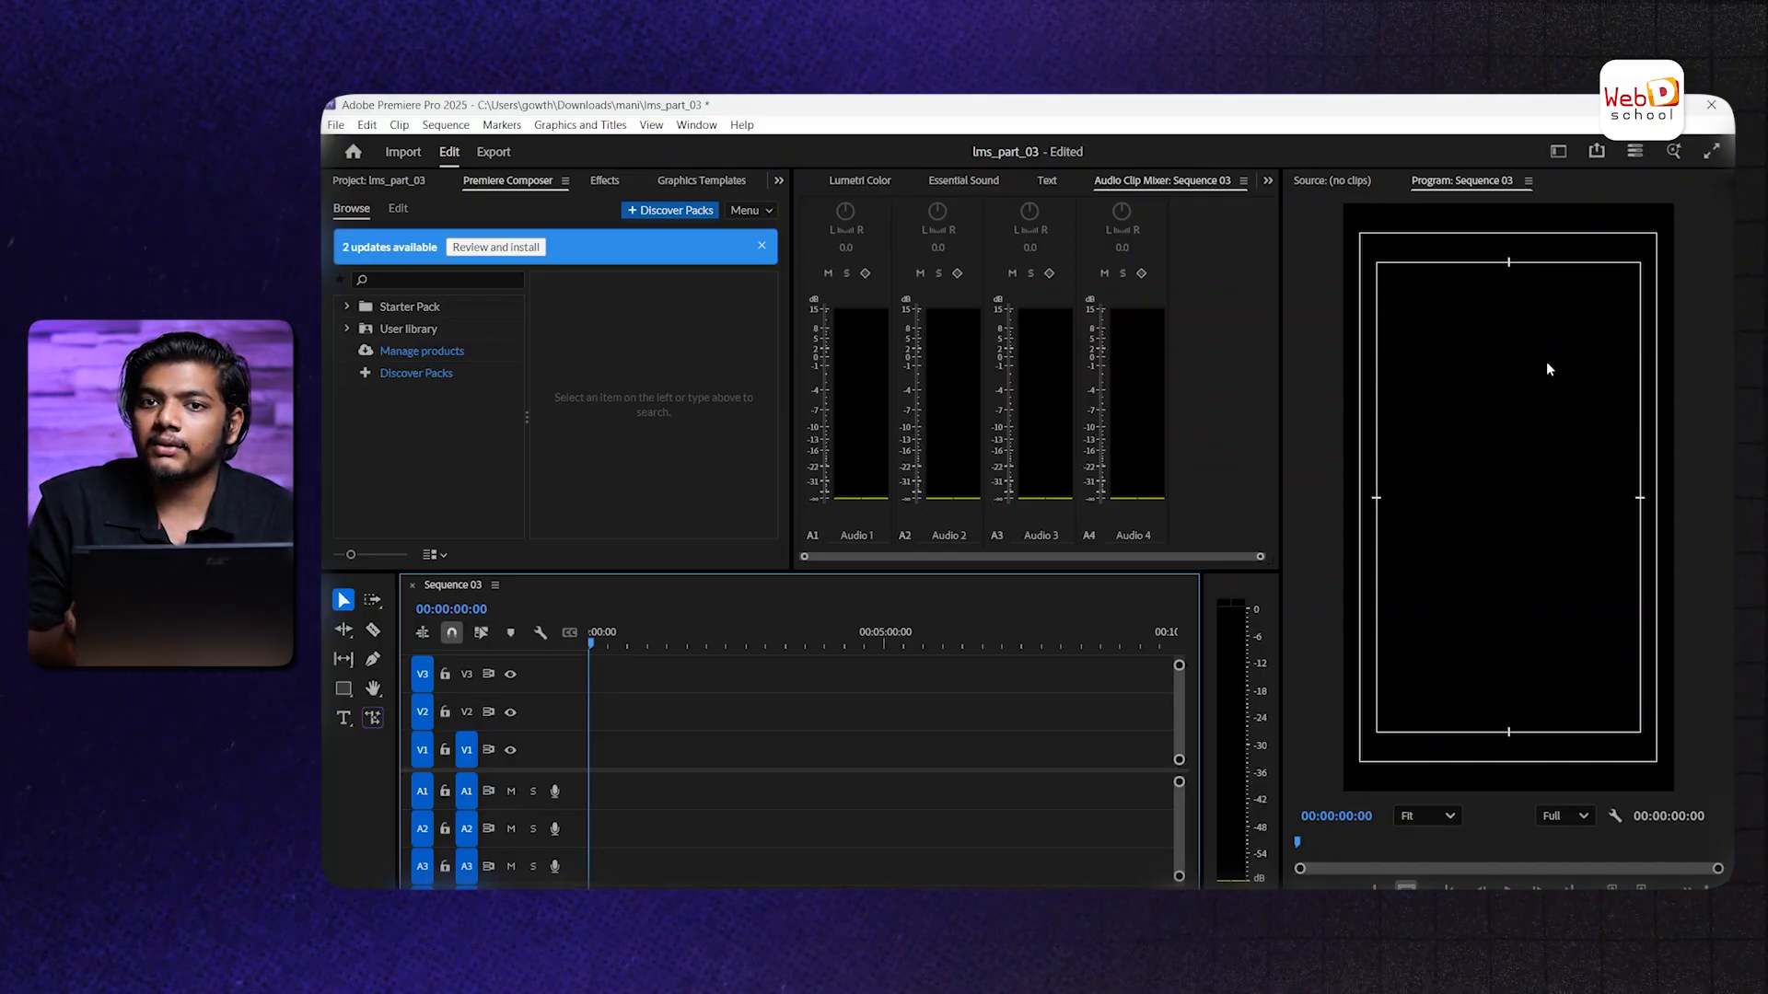
# Switch to the Learning workspace to view its layout, and from there to the Assembly workspace
pyautogui.click(1558, 151)
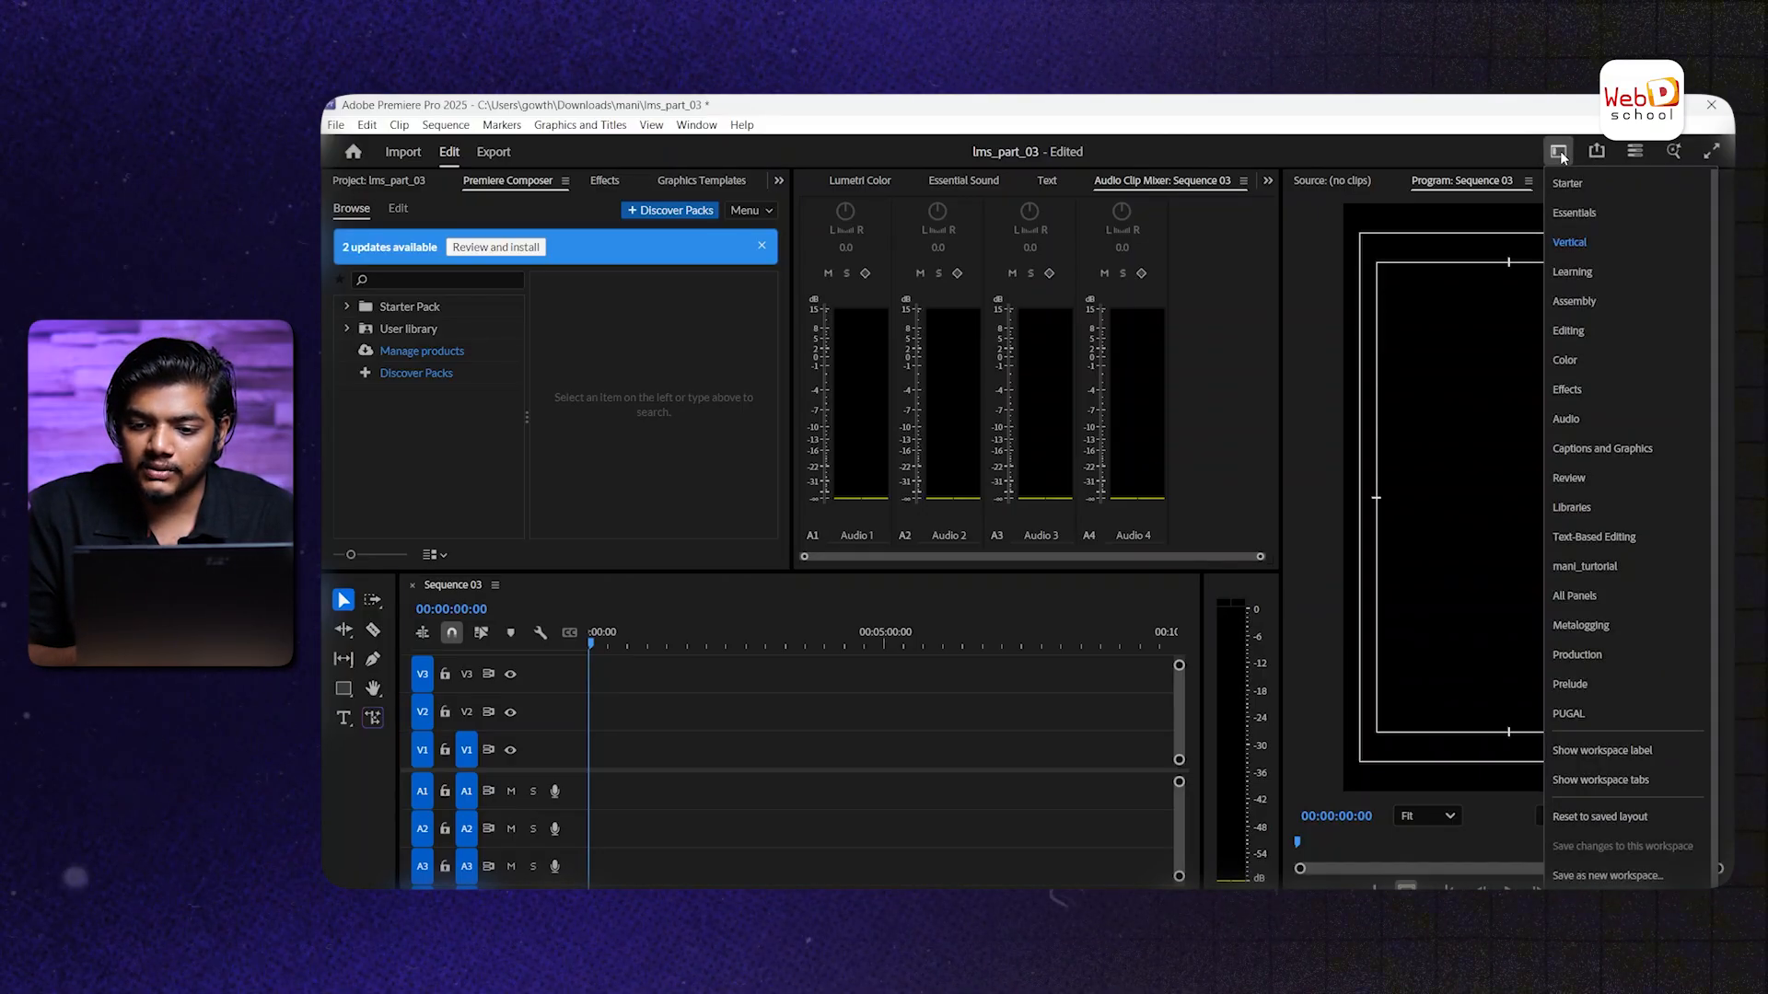
pyautogui.click(1584, 257)
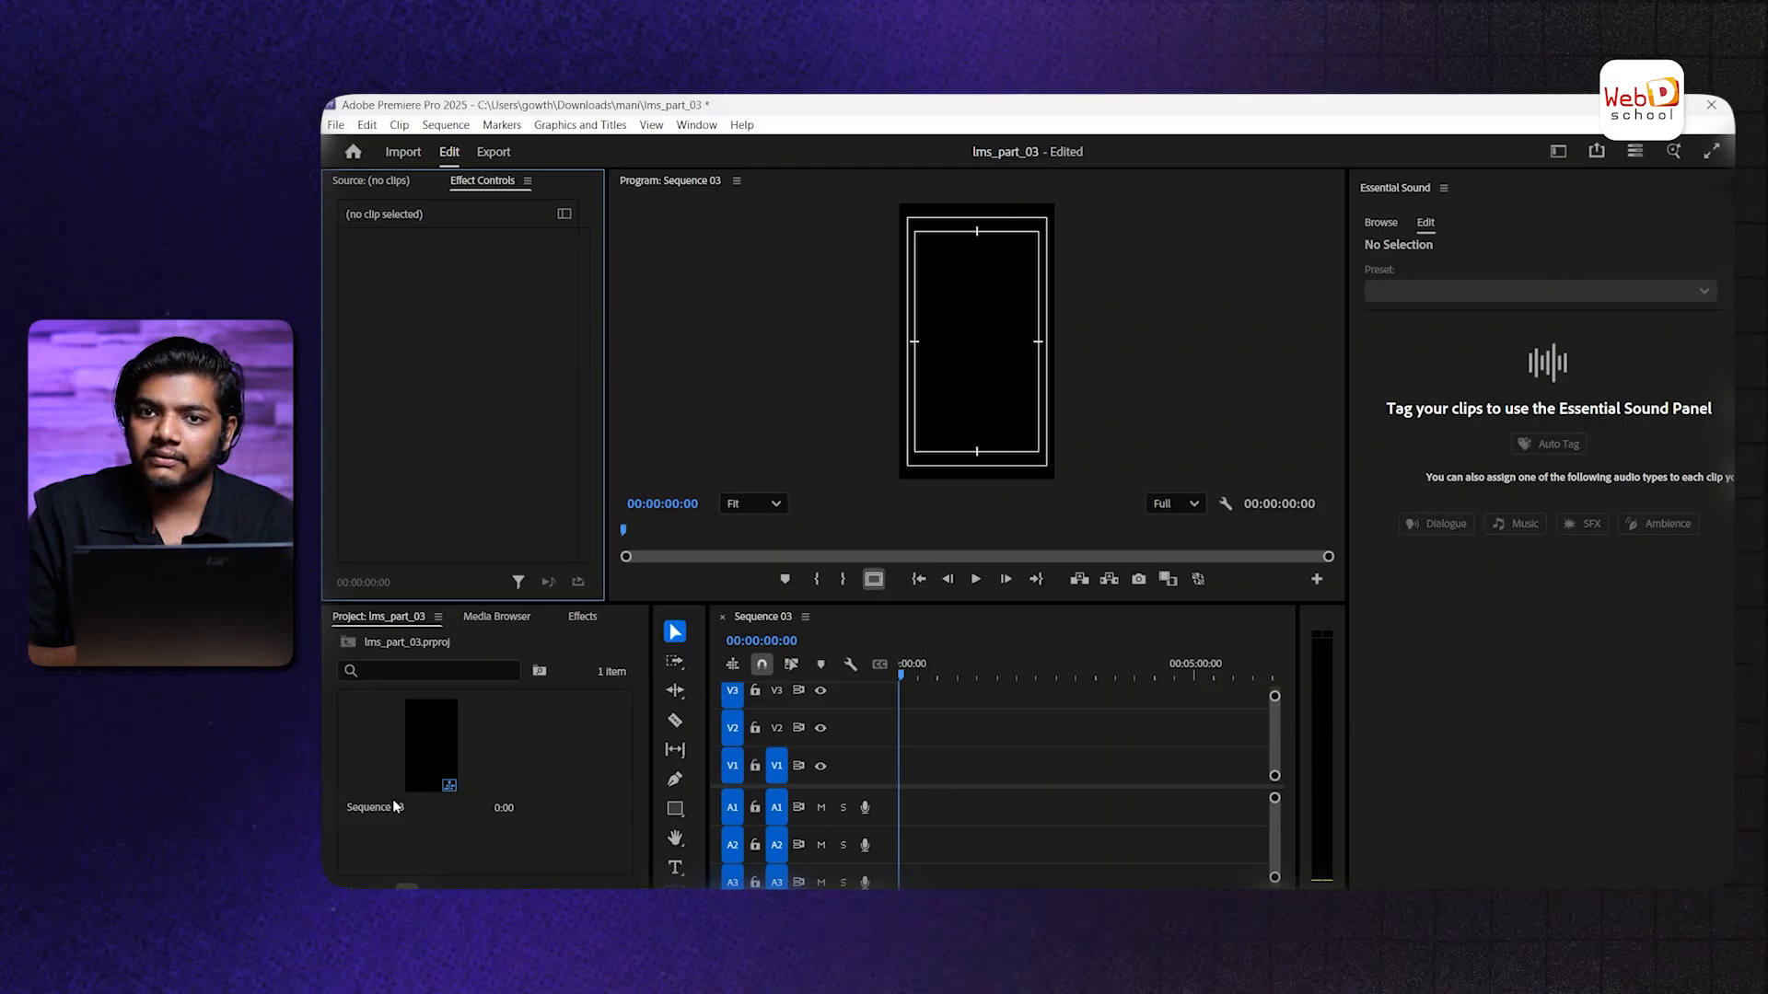
pyautogui.moveTo(394, 807)
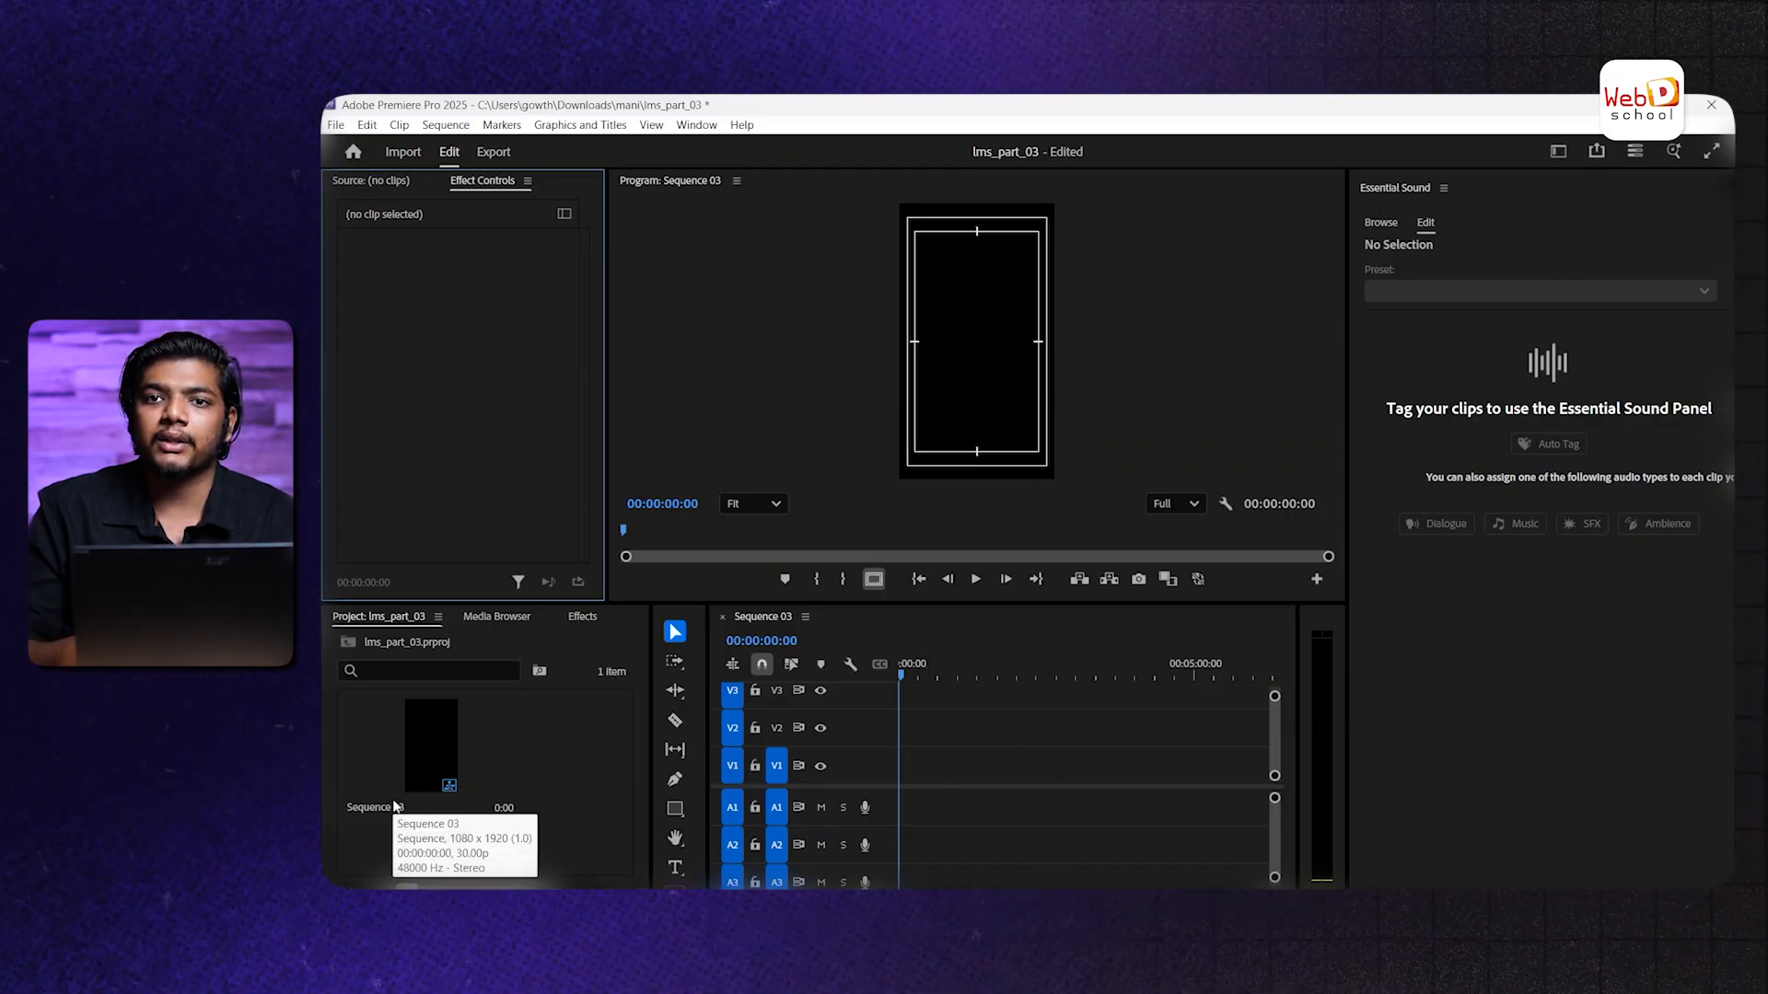
pyautogui.click(1556, 152)
pyautogui.click(1583, 290)
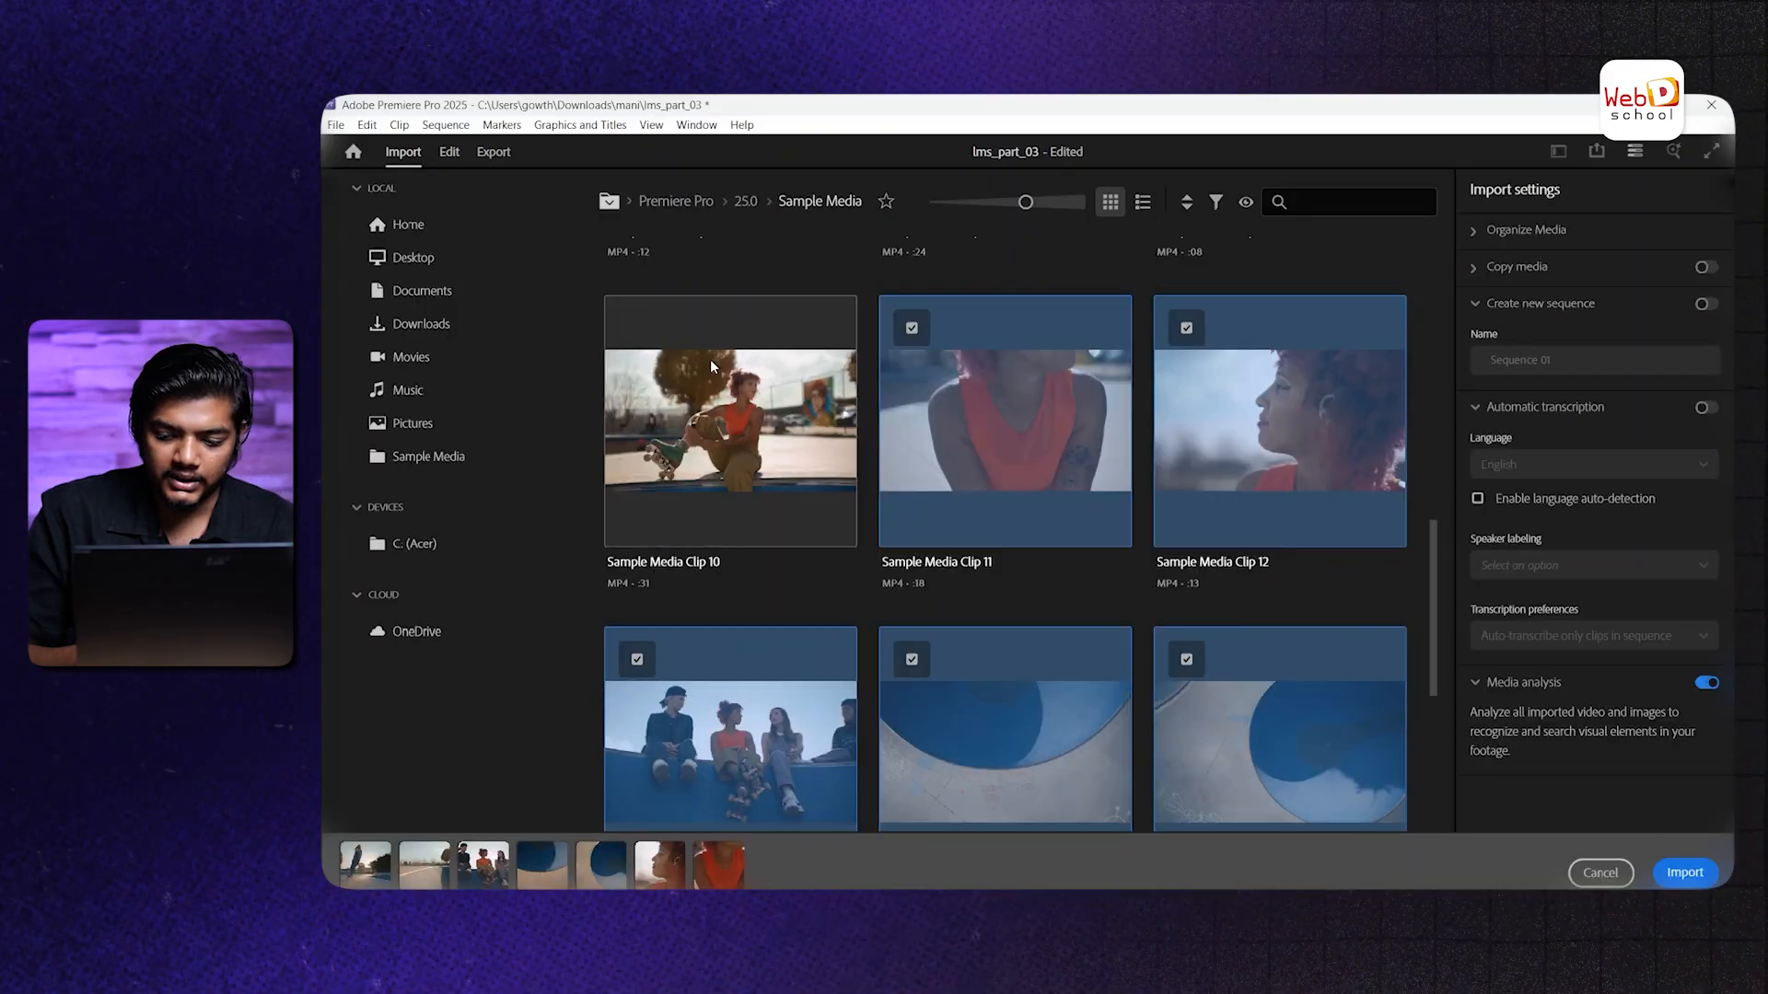
# Add Sample Media Clips 7, 8, 9 and 10 to the clips already selected and import them all into the project
pyautogui.click(710, 362)
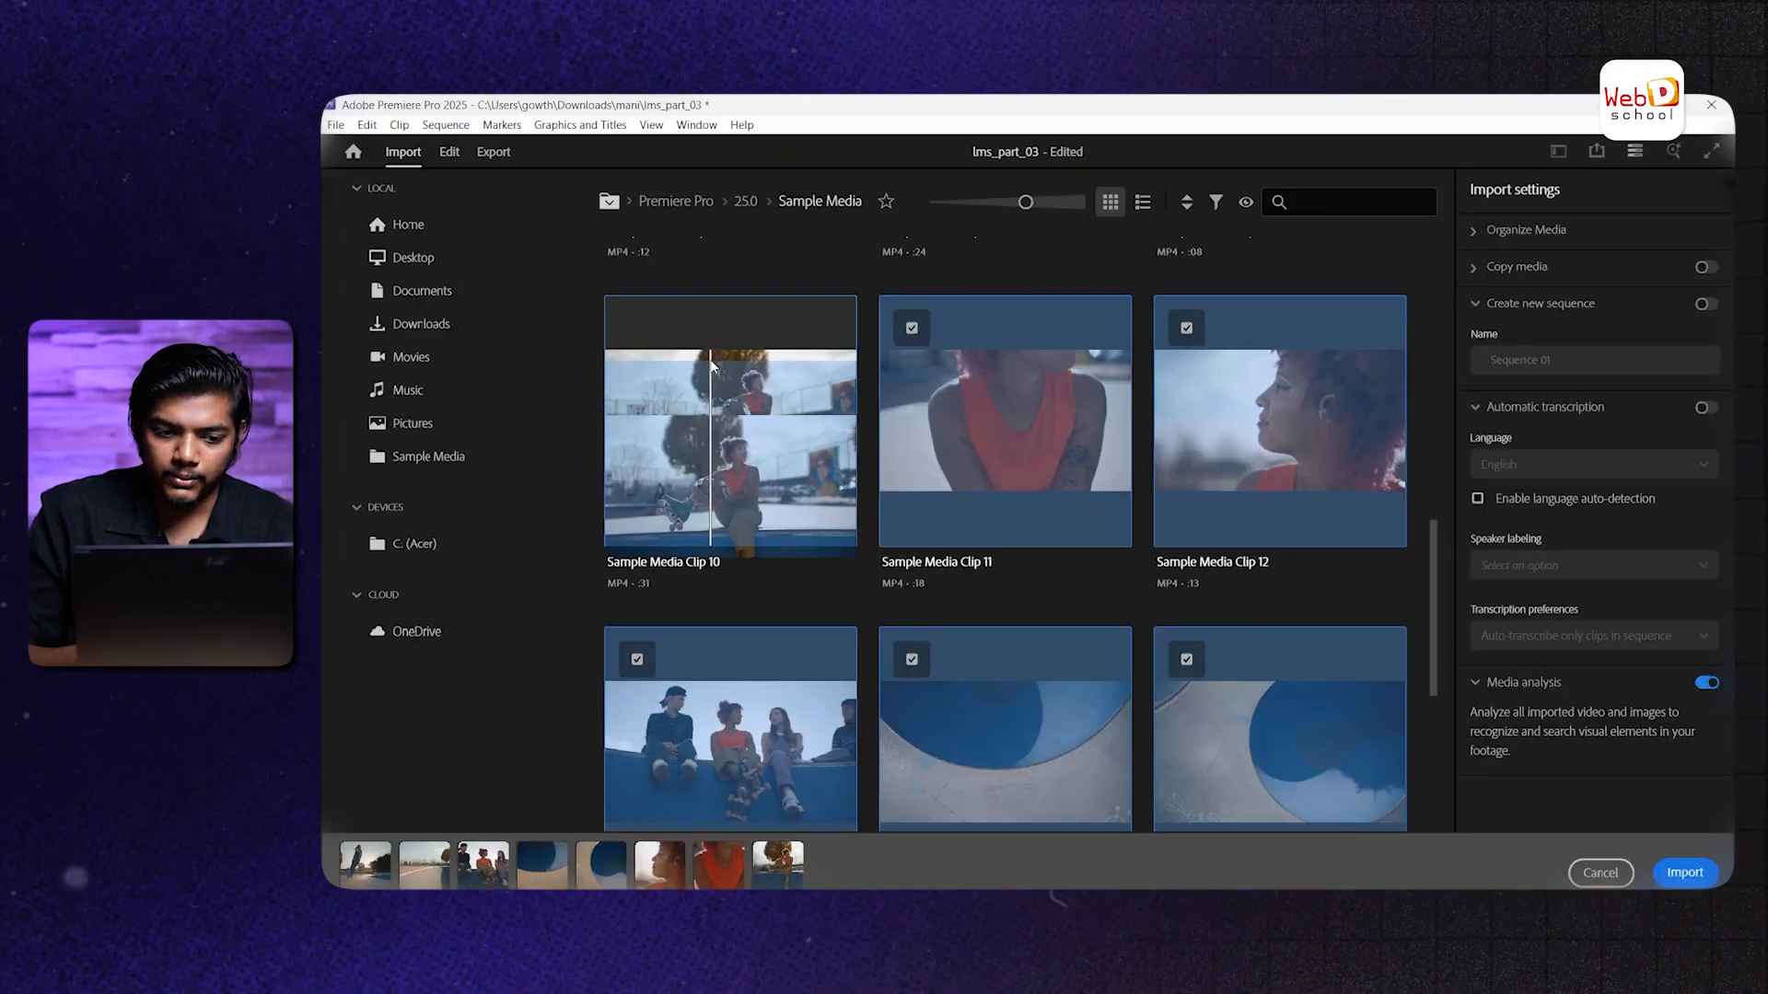
pyautogui.scroll(3, 710, 359)
pyautogui.click(735, 318)
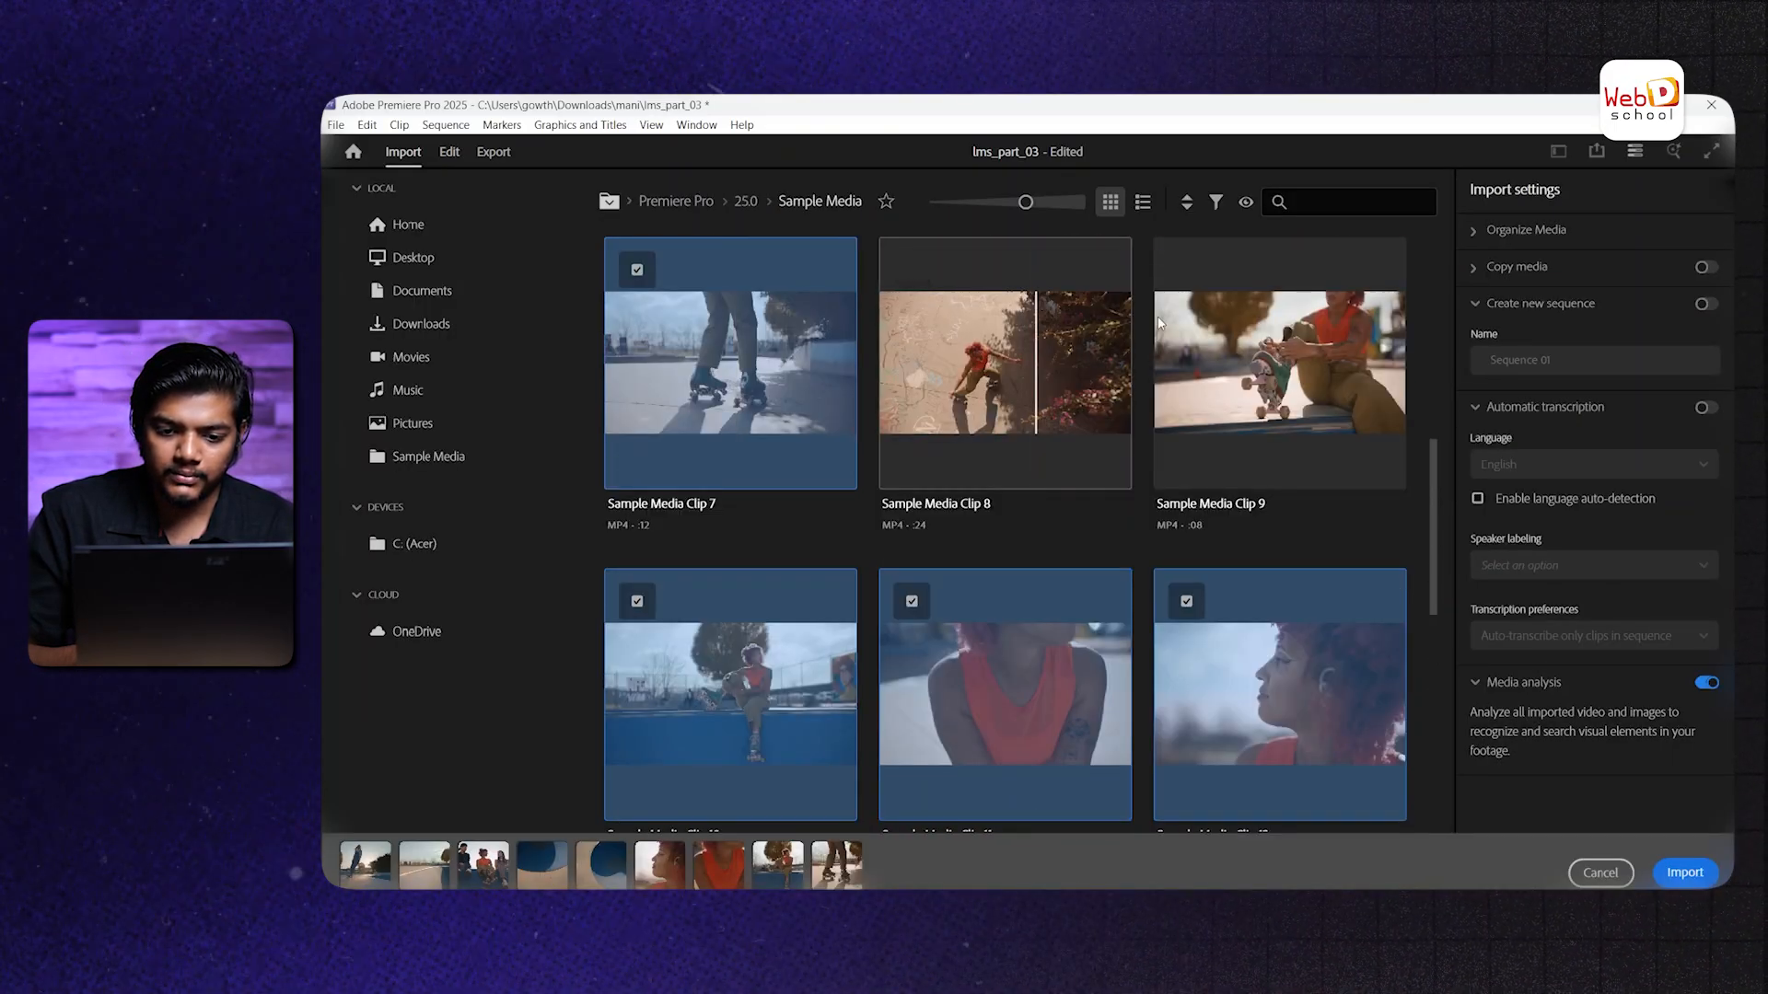
pyautogui.click(1036, 369)
pyautogui.click(1186, 369)
pyautogui.scroll(3, 1215, 341)
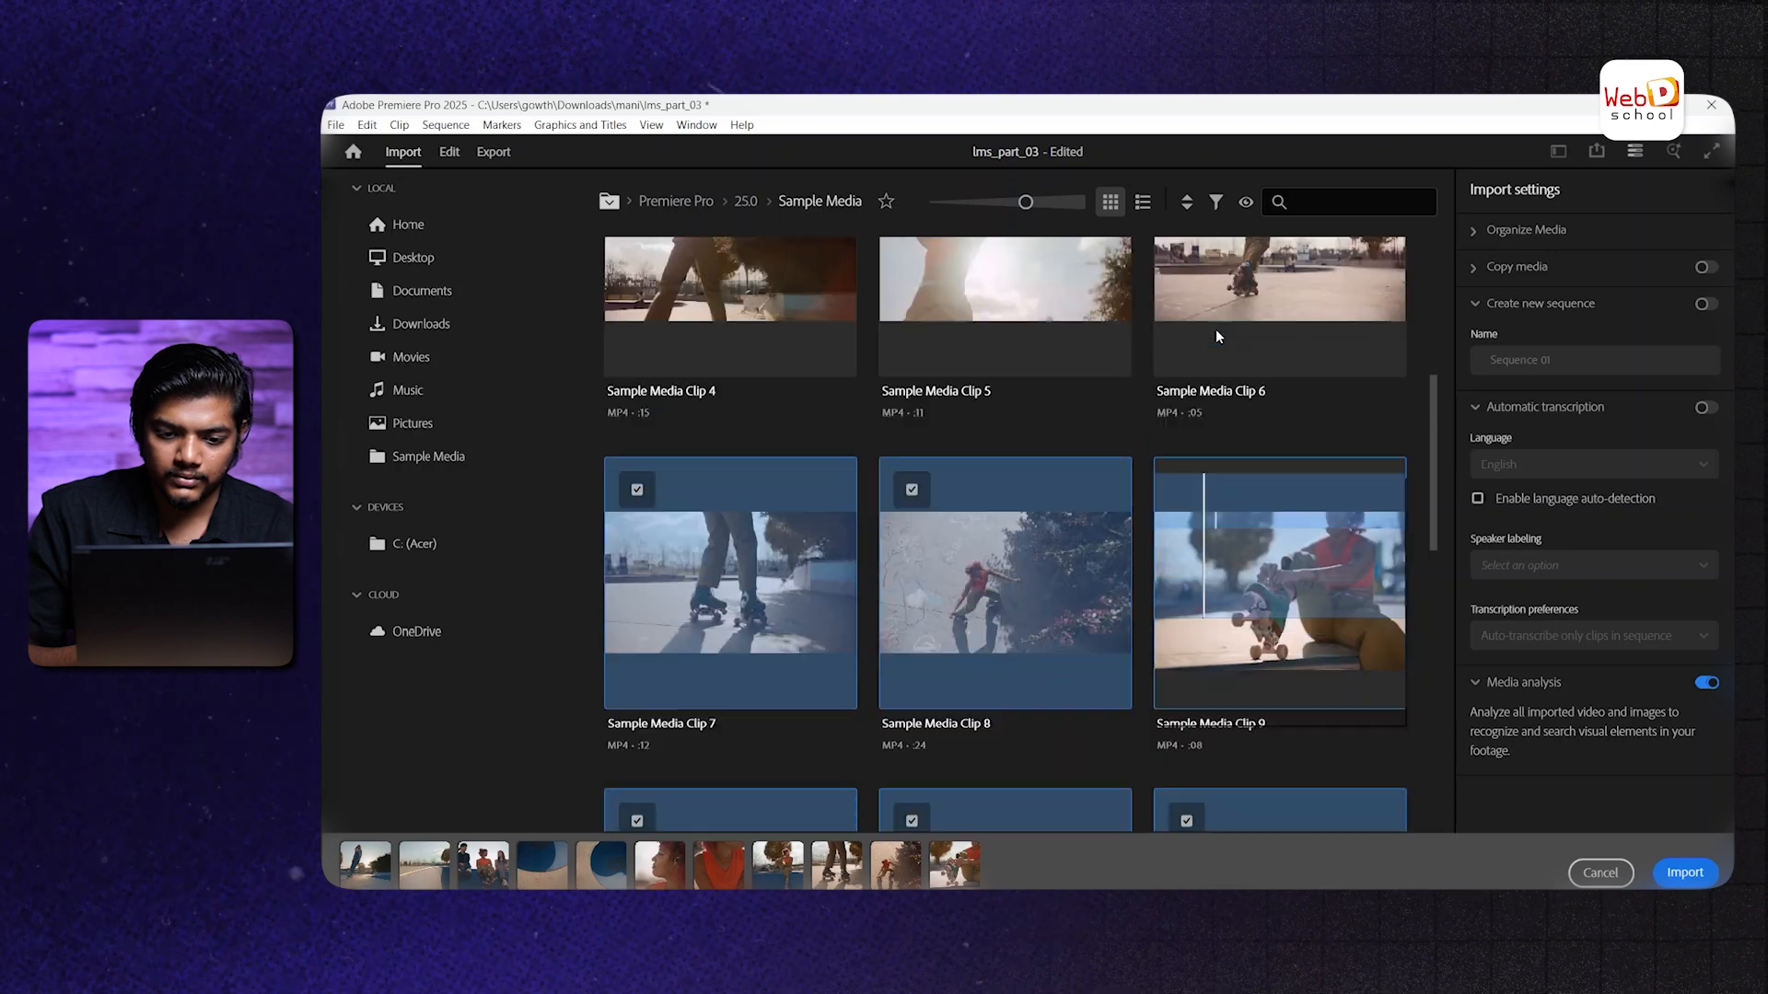
pyautogui.click(1683, 872)
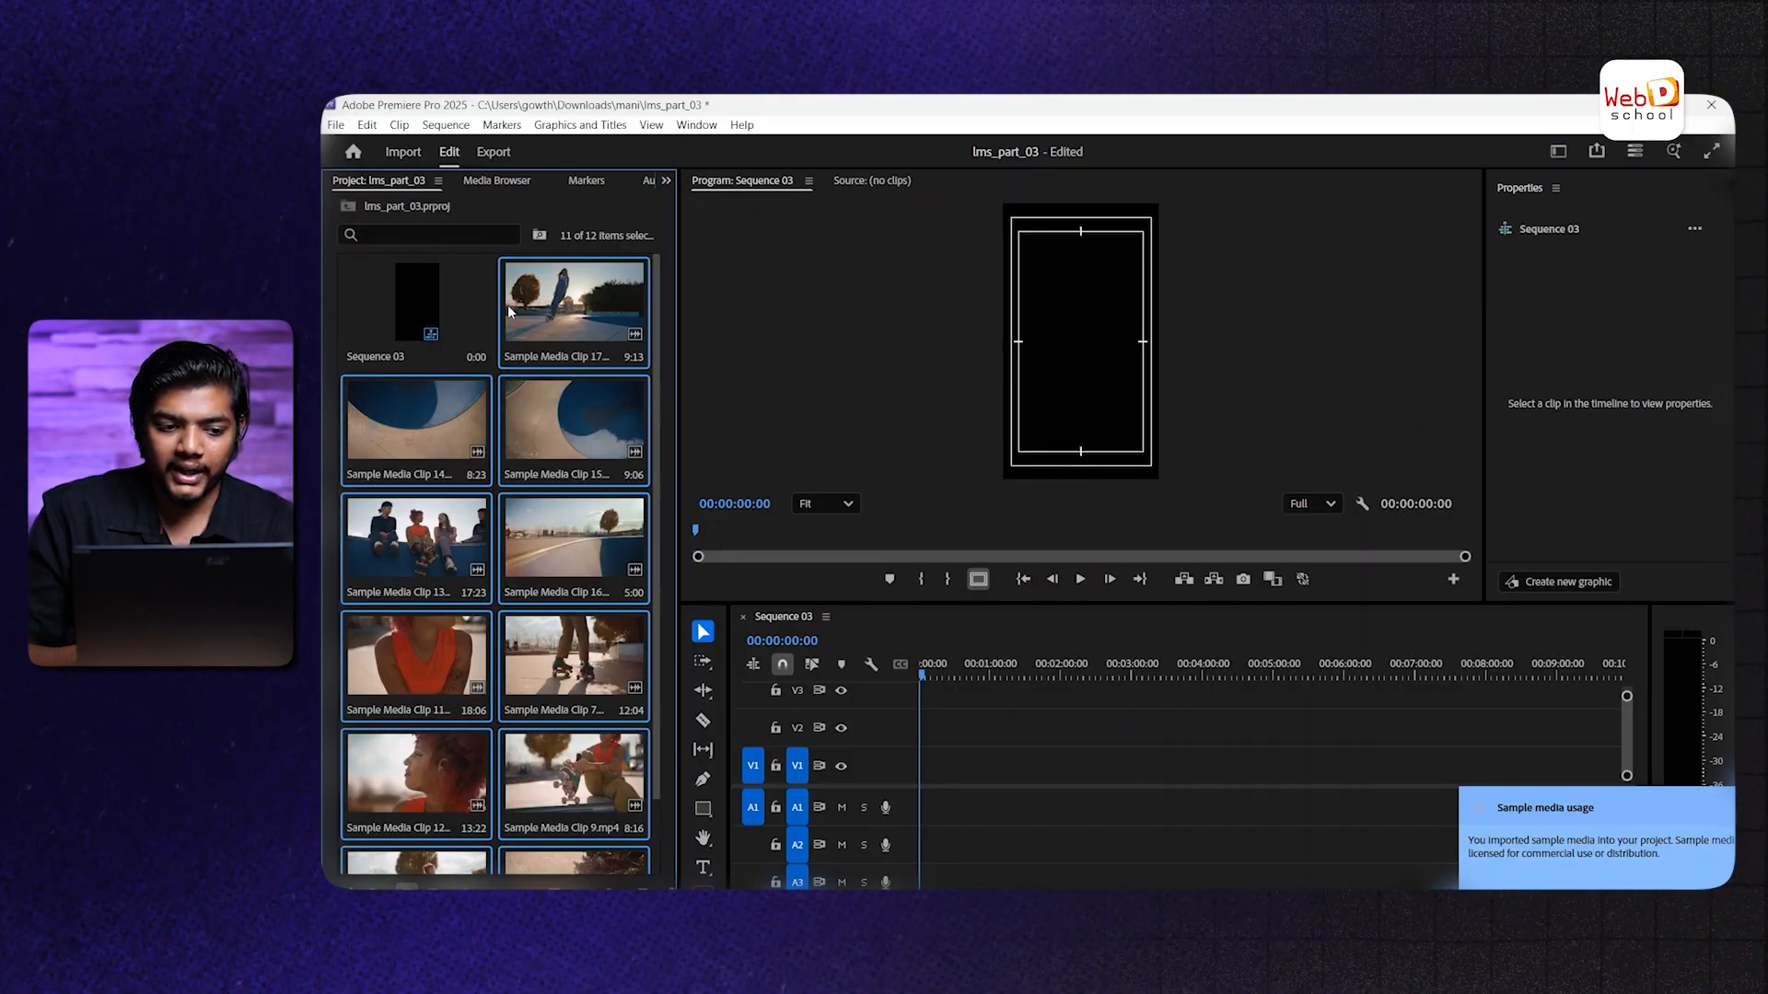
# Mark a section of Sample Media Clip 17 about 3 seconds long, and place it and Sample Media Clip 14 in Sequence 03
pyautogui.click(531, 329)
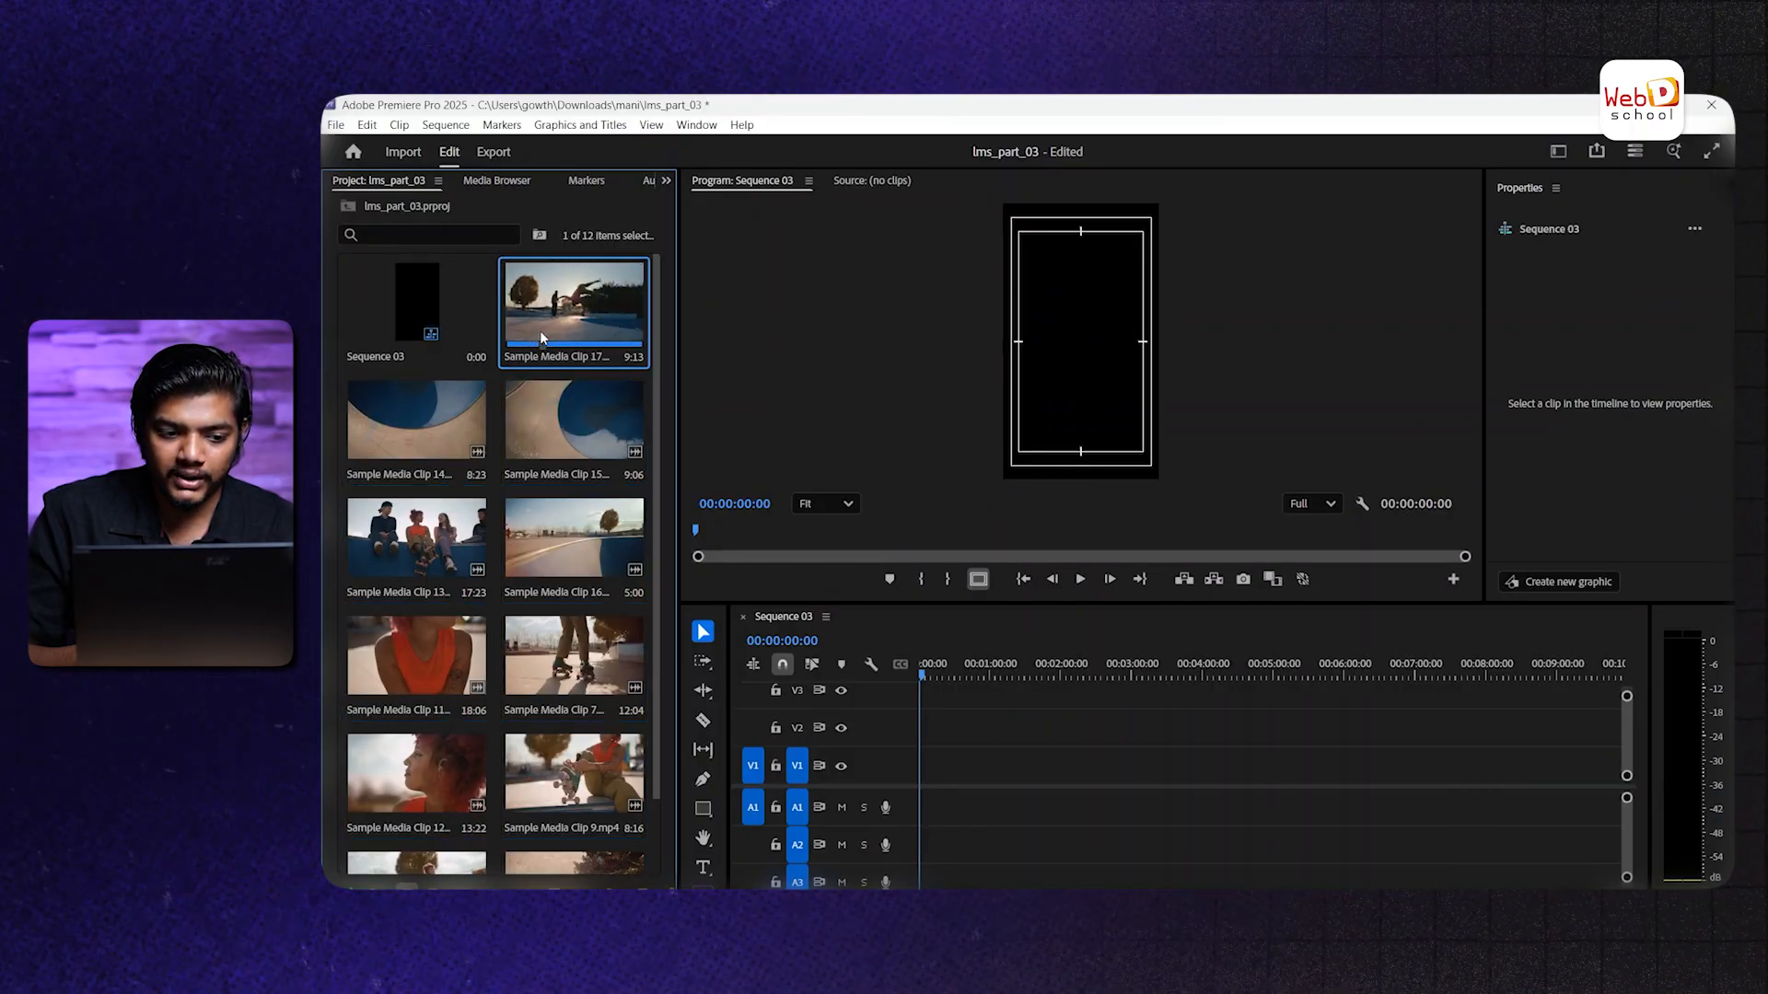
pyautogui.doubleClick(540, 330)
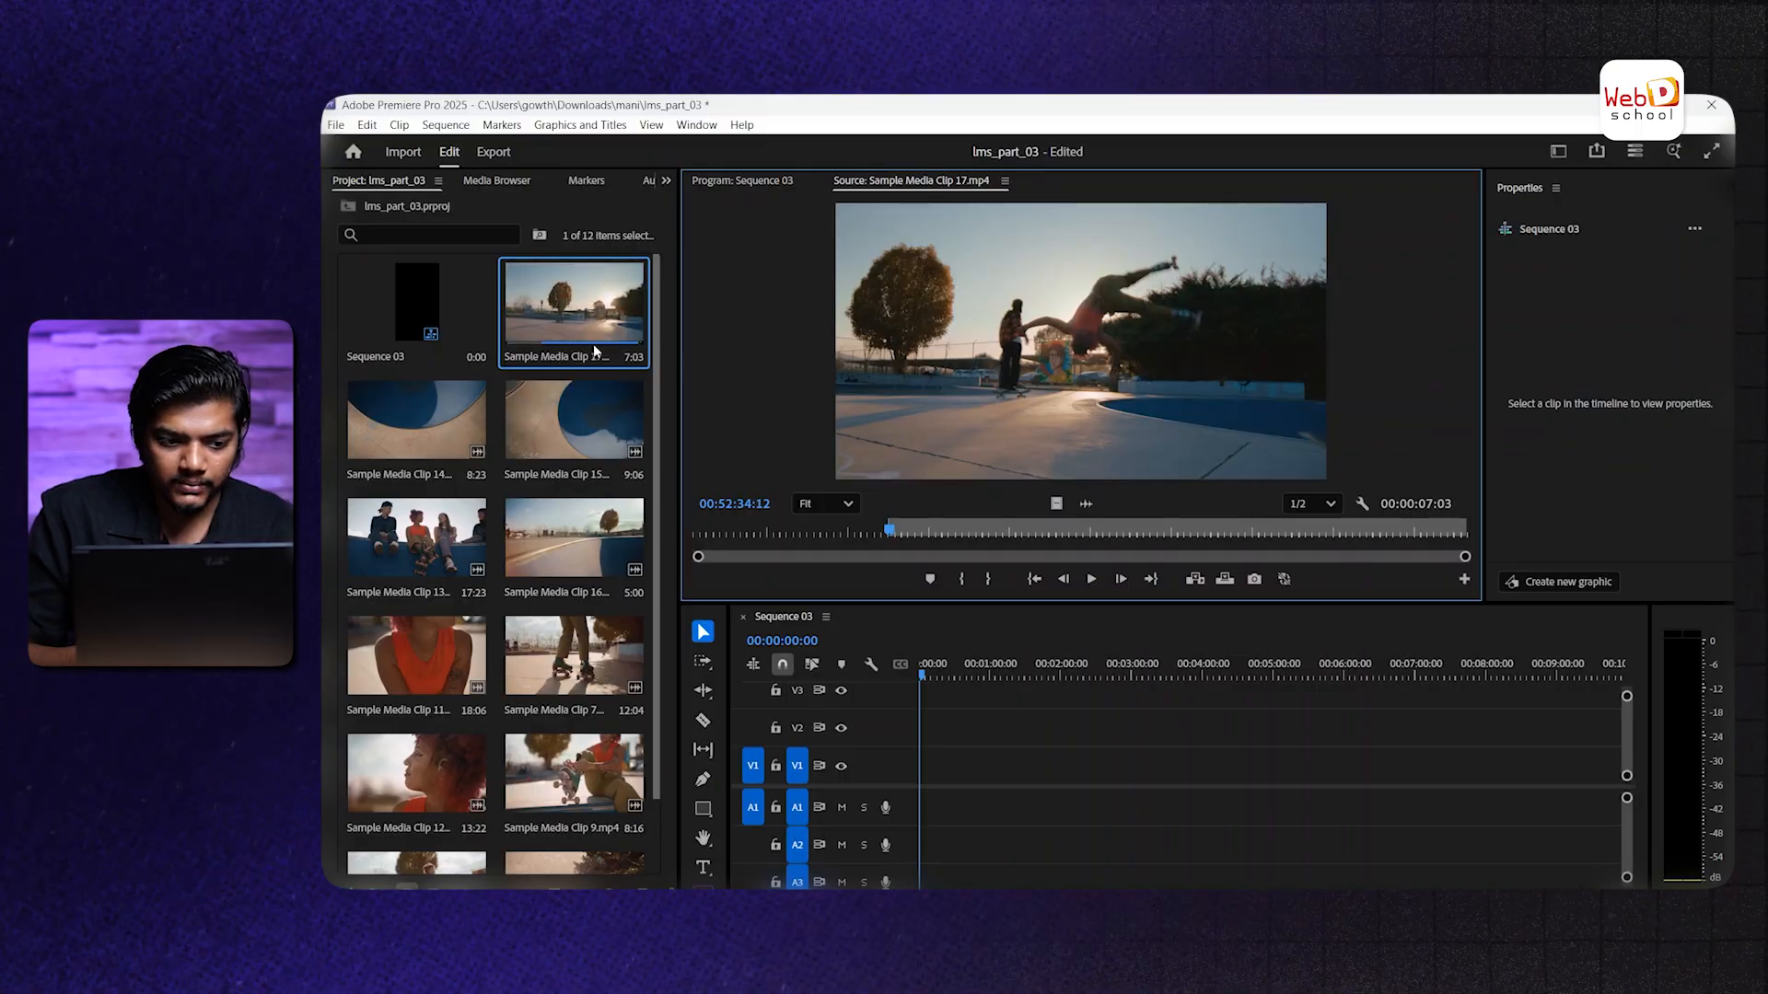
pyautogui.click(584, 351)
pyautogui.press('o')
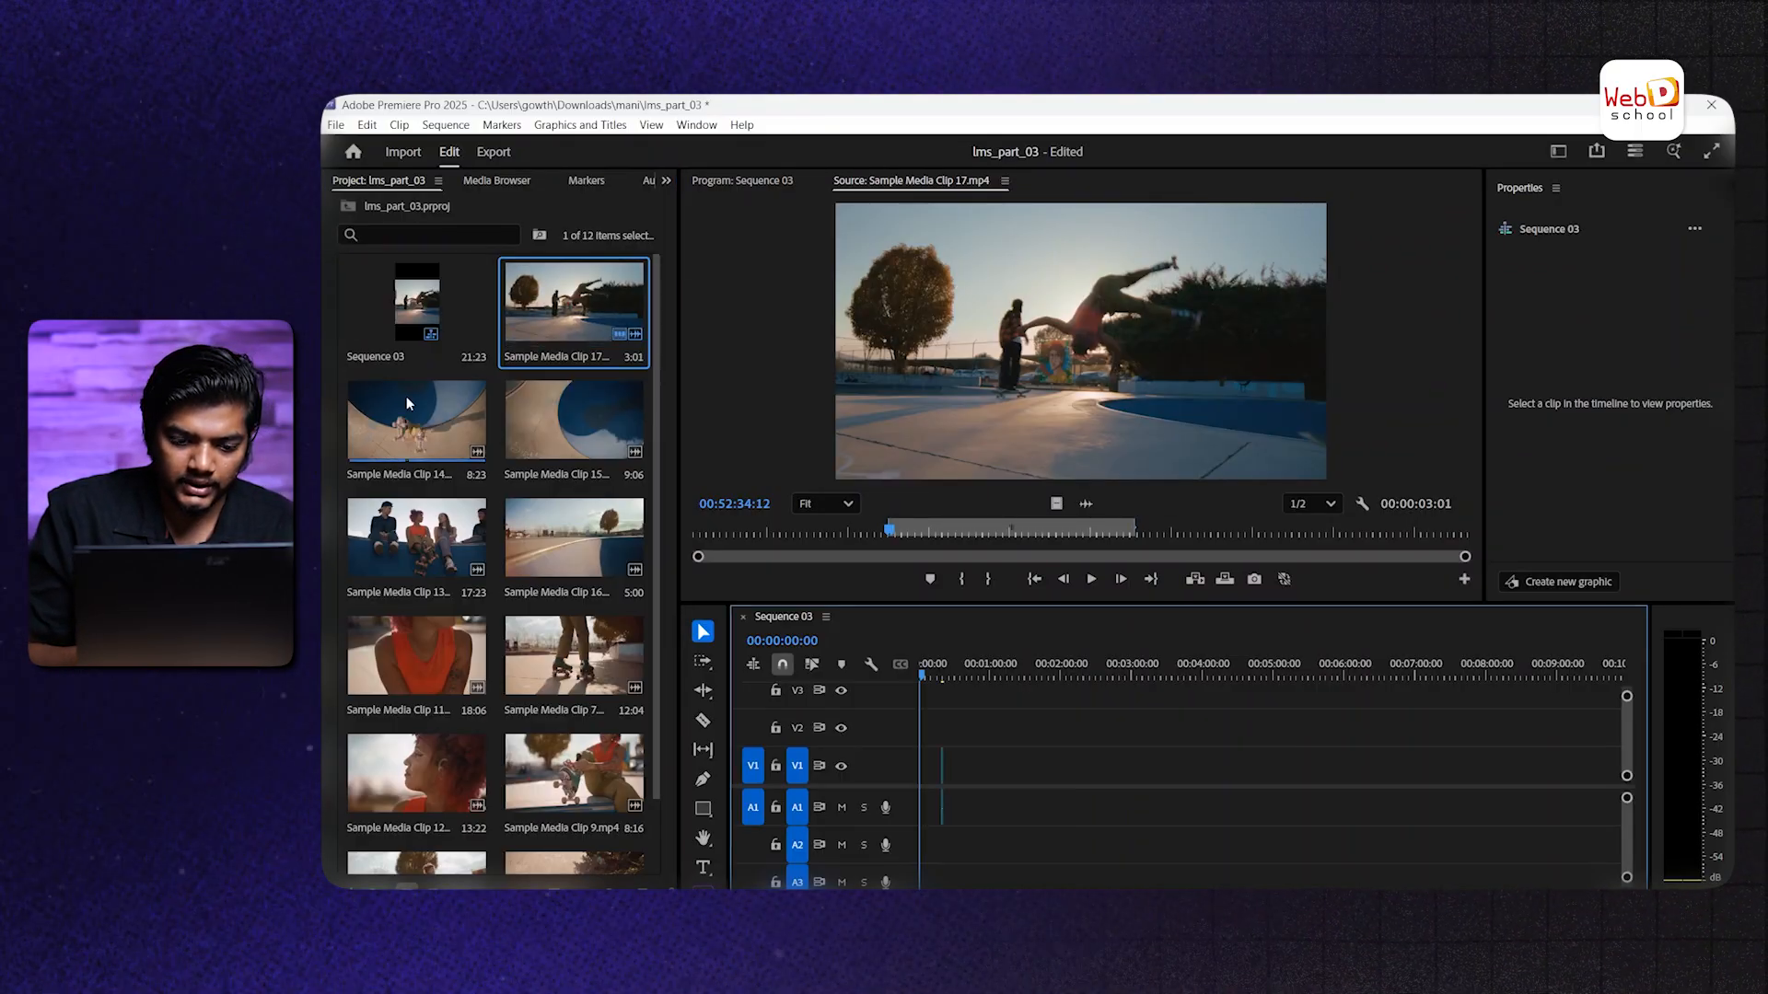
pyautogui.click(406, 396)
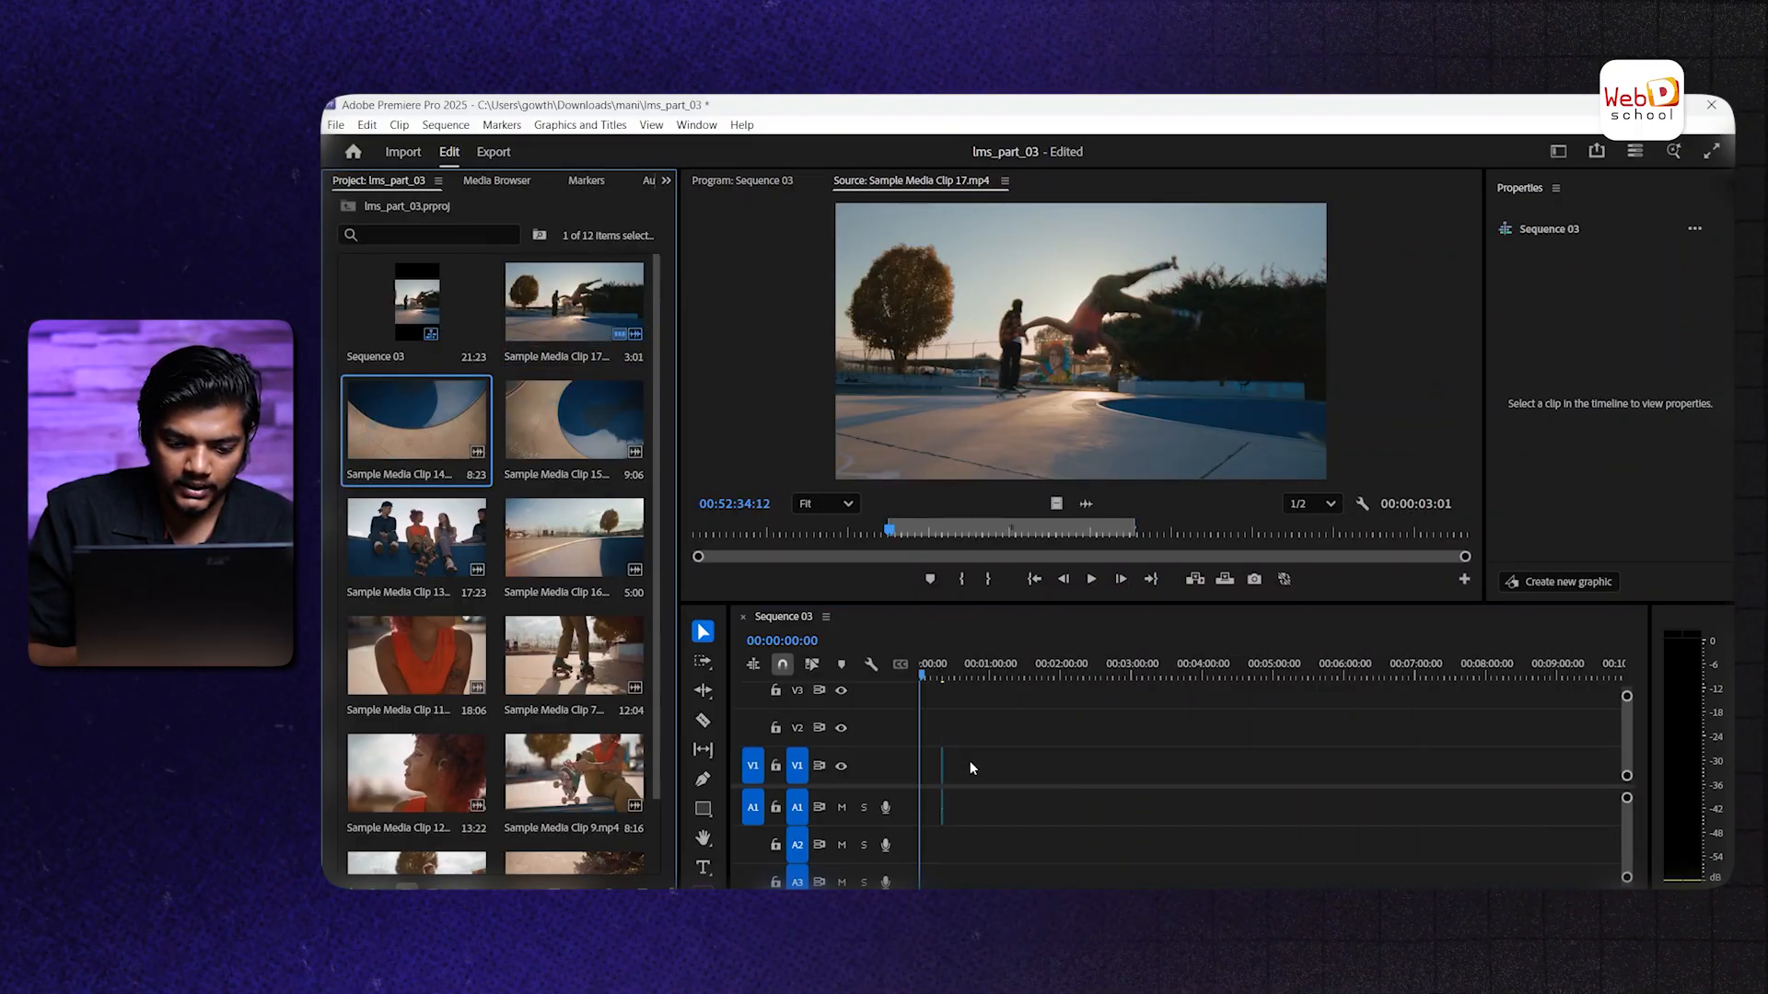
pyautogui.moveTo(438, 448); pyautogui.dragTo(979, 789)
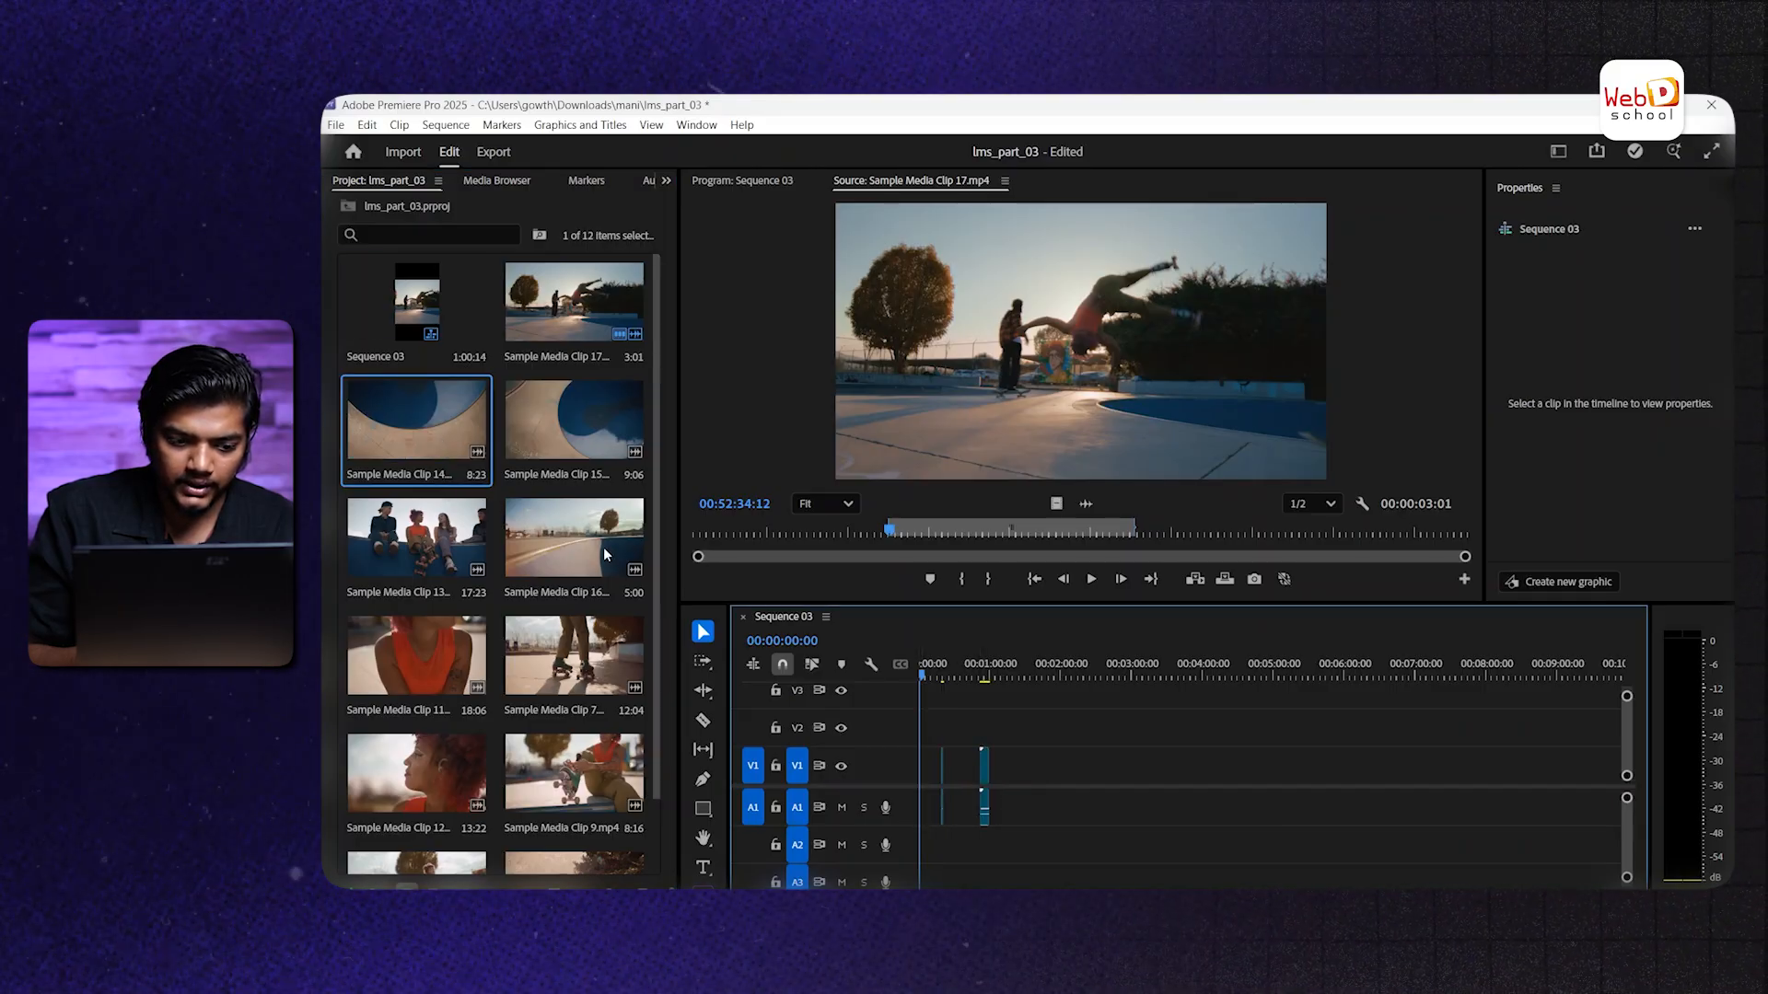
# Select all clips in Sequence 03 and delete them from the timeline
pyautogui.click(601, 422)
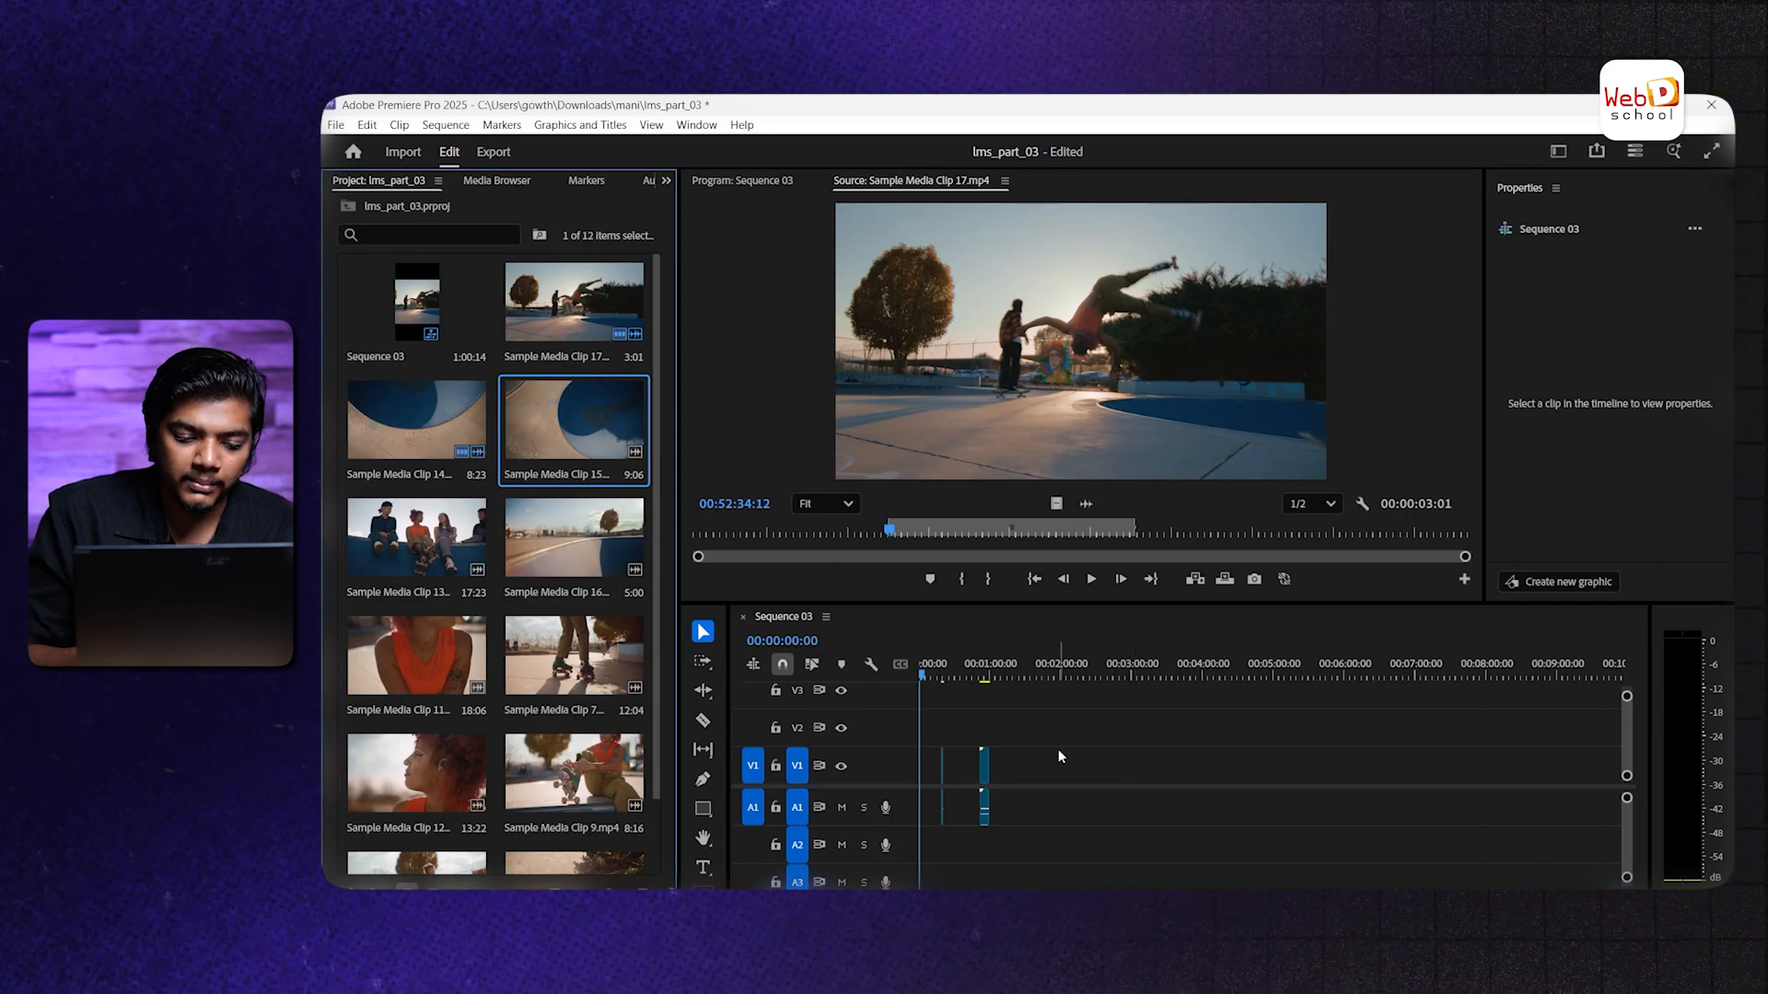
pyautogui.moveTo(1058, 748); pyautogui.dragTo(919, 889)
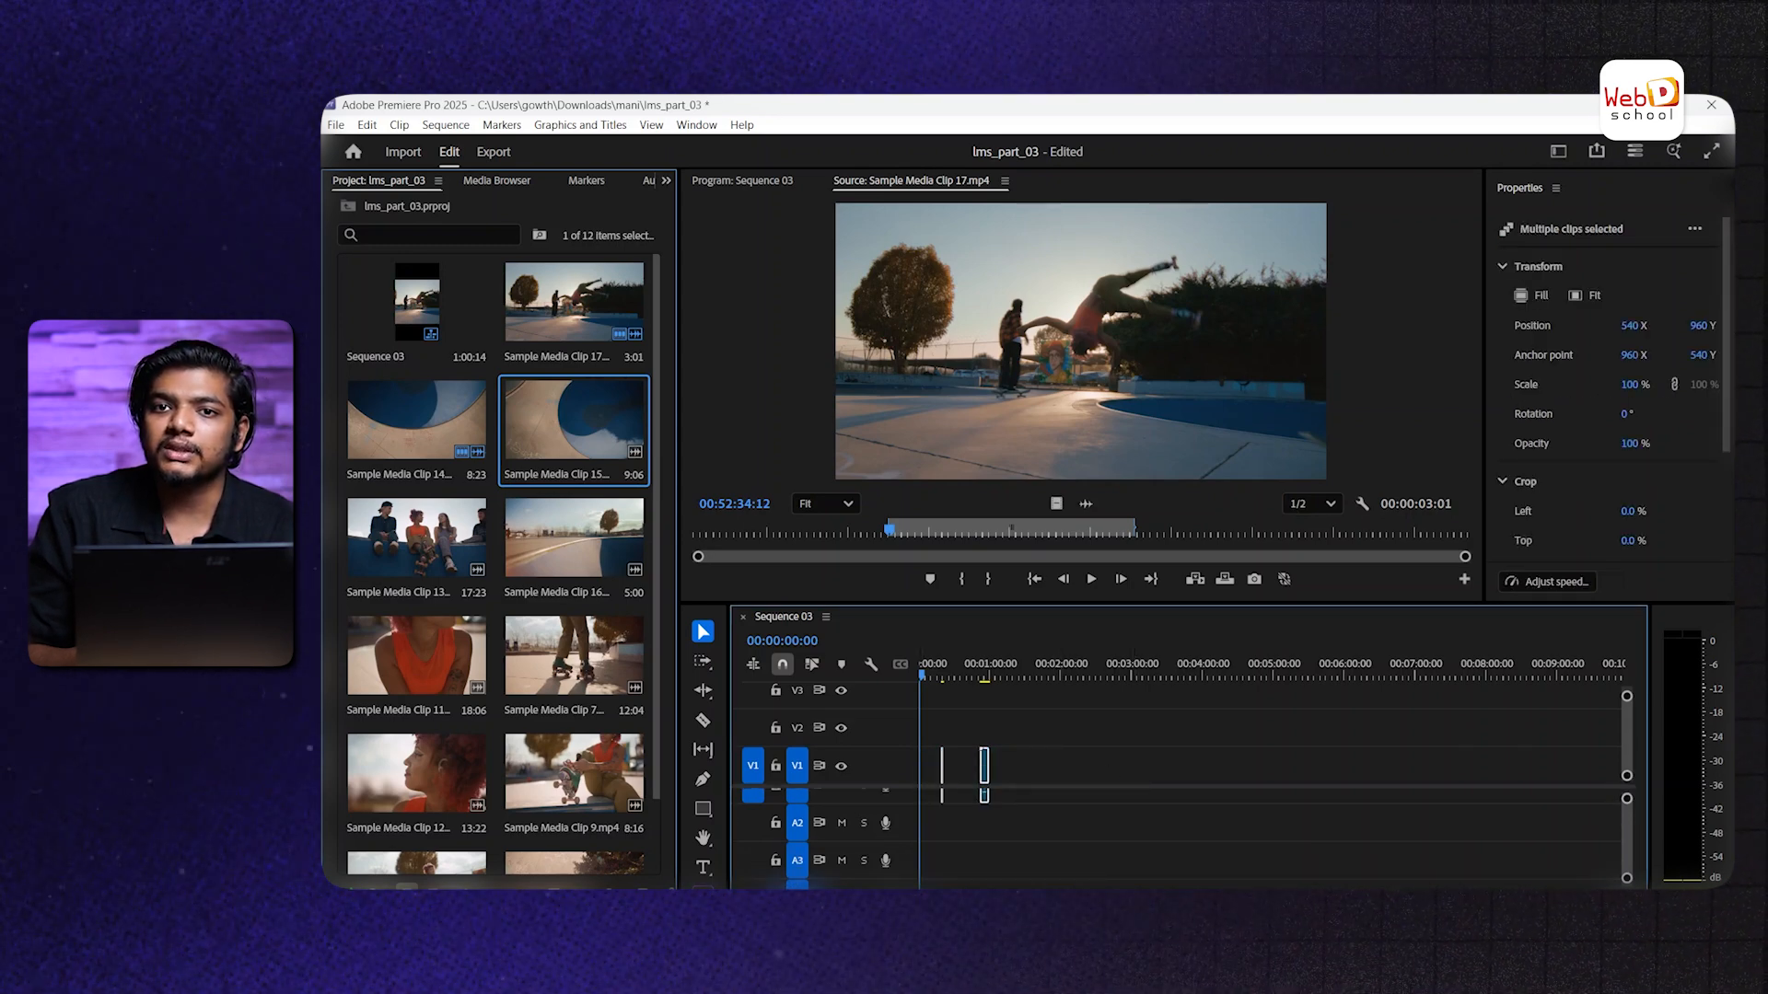
pyautogui.press('Delete')
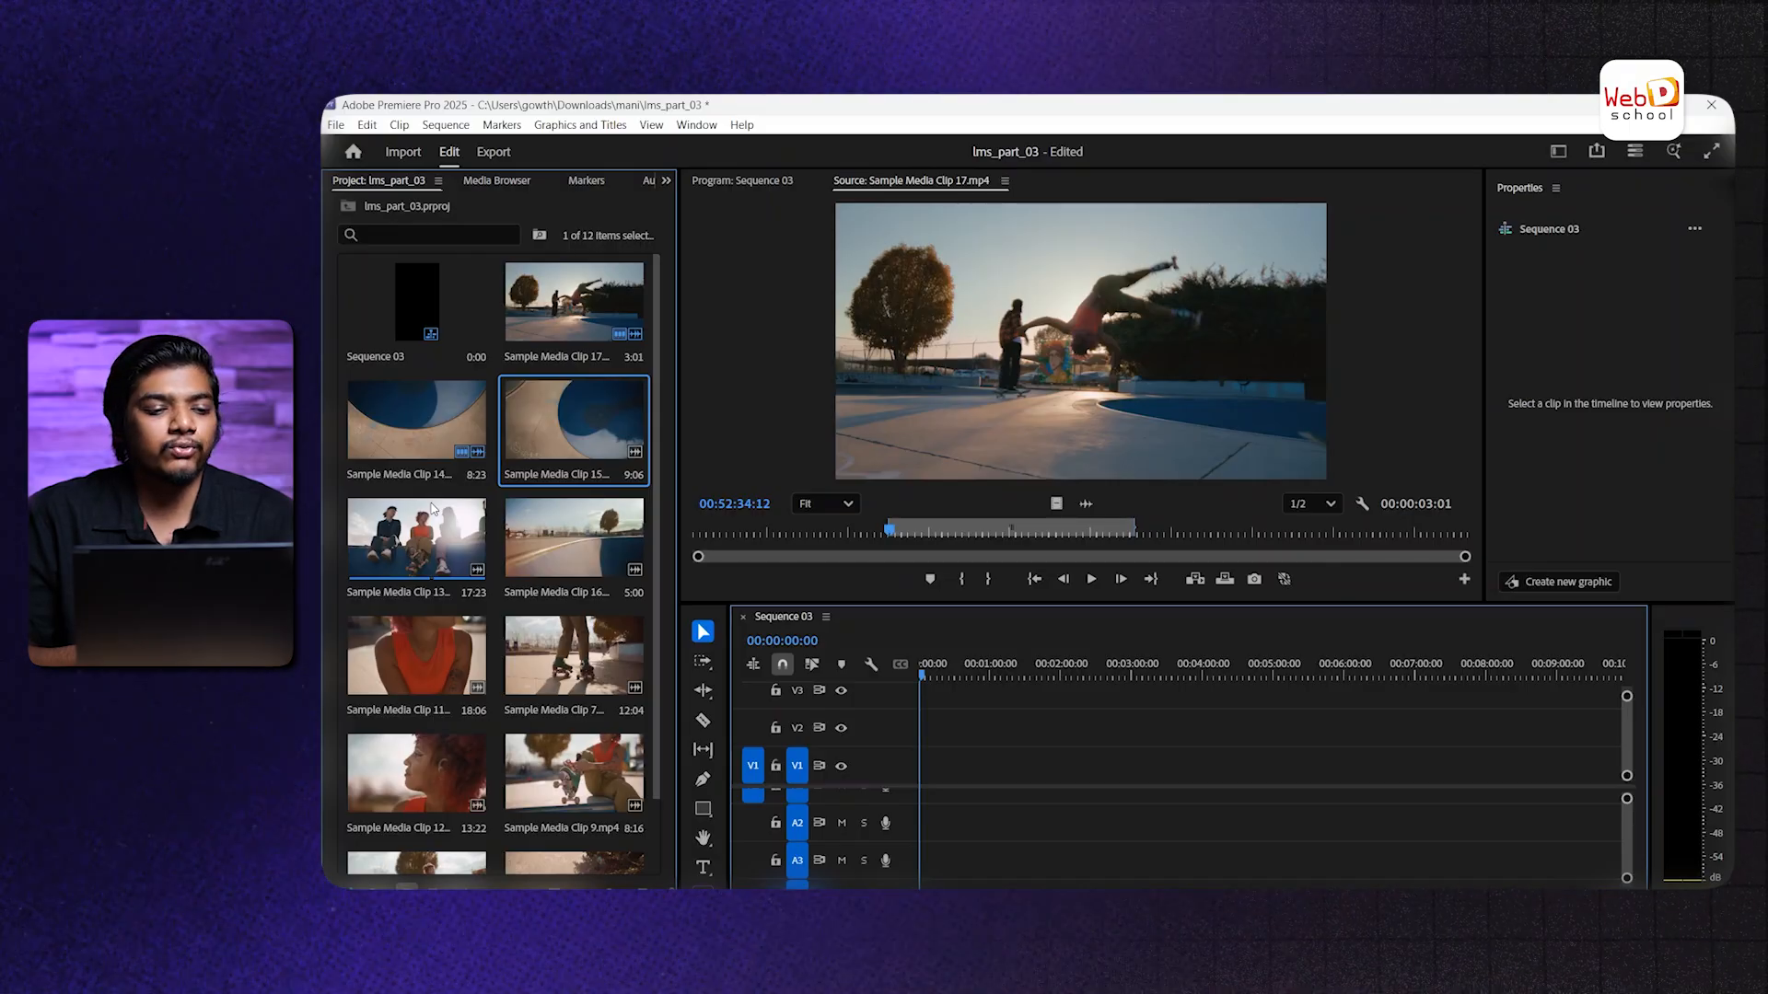
# Switch the layout to the Editing workspace
pyautogui.click(1558, 151)
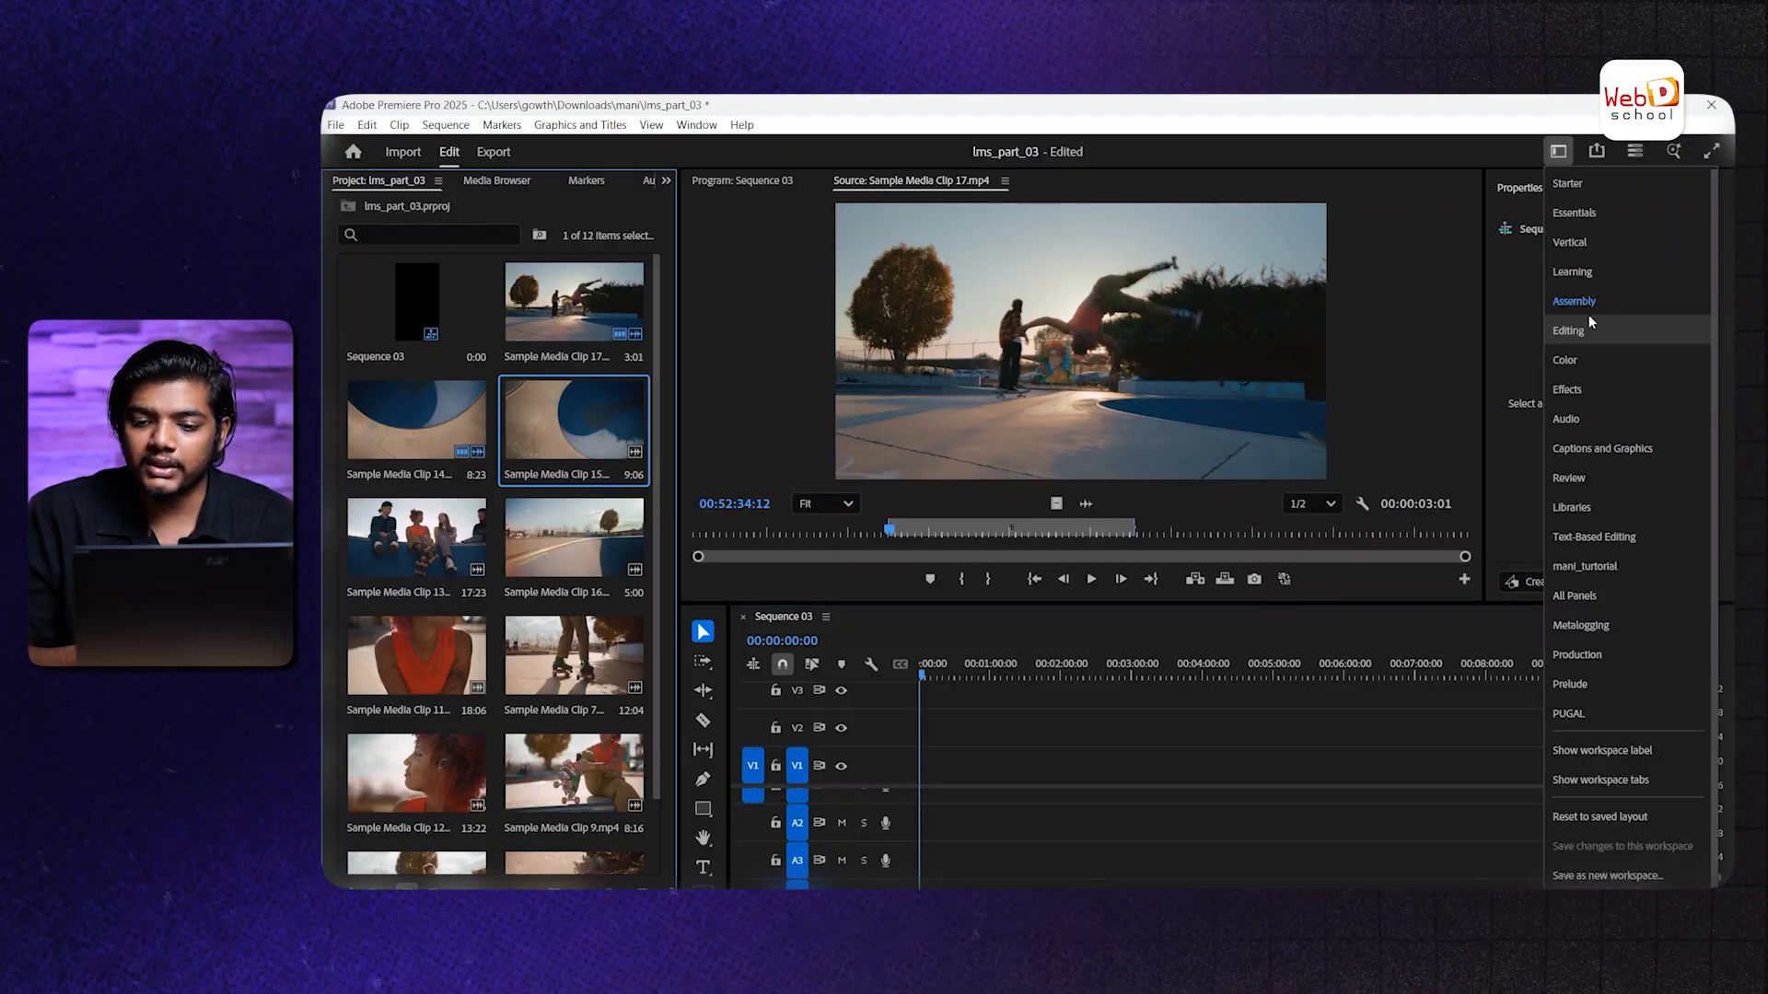
pyautogui.click(1589, 318)
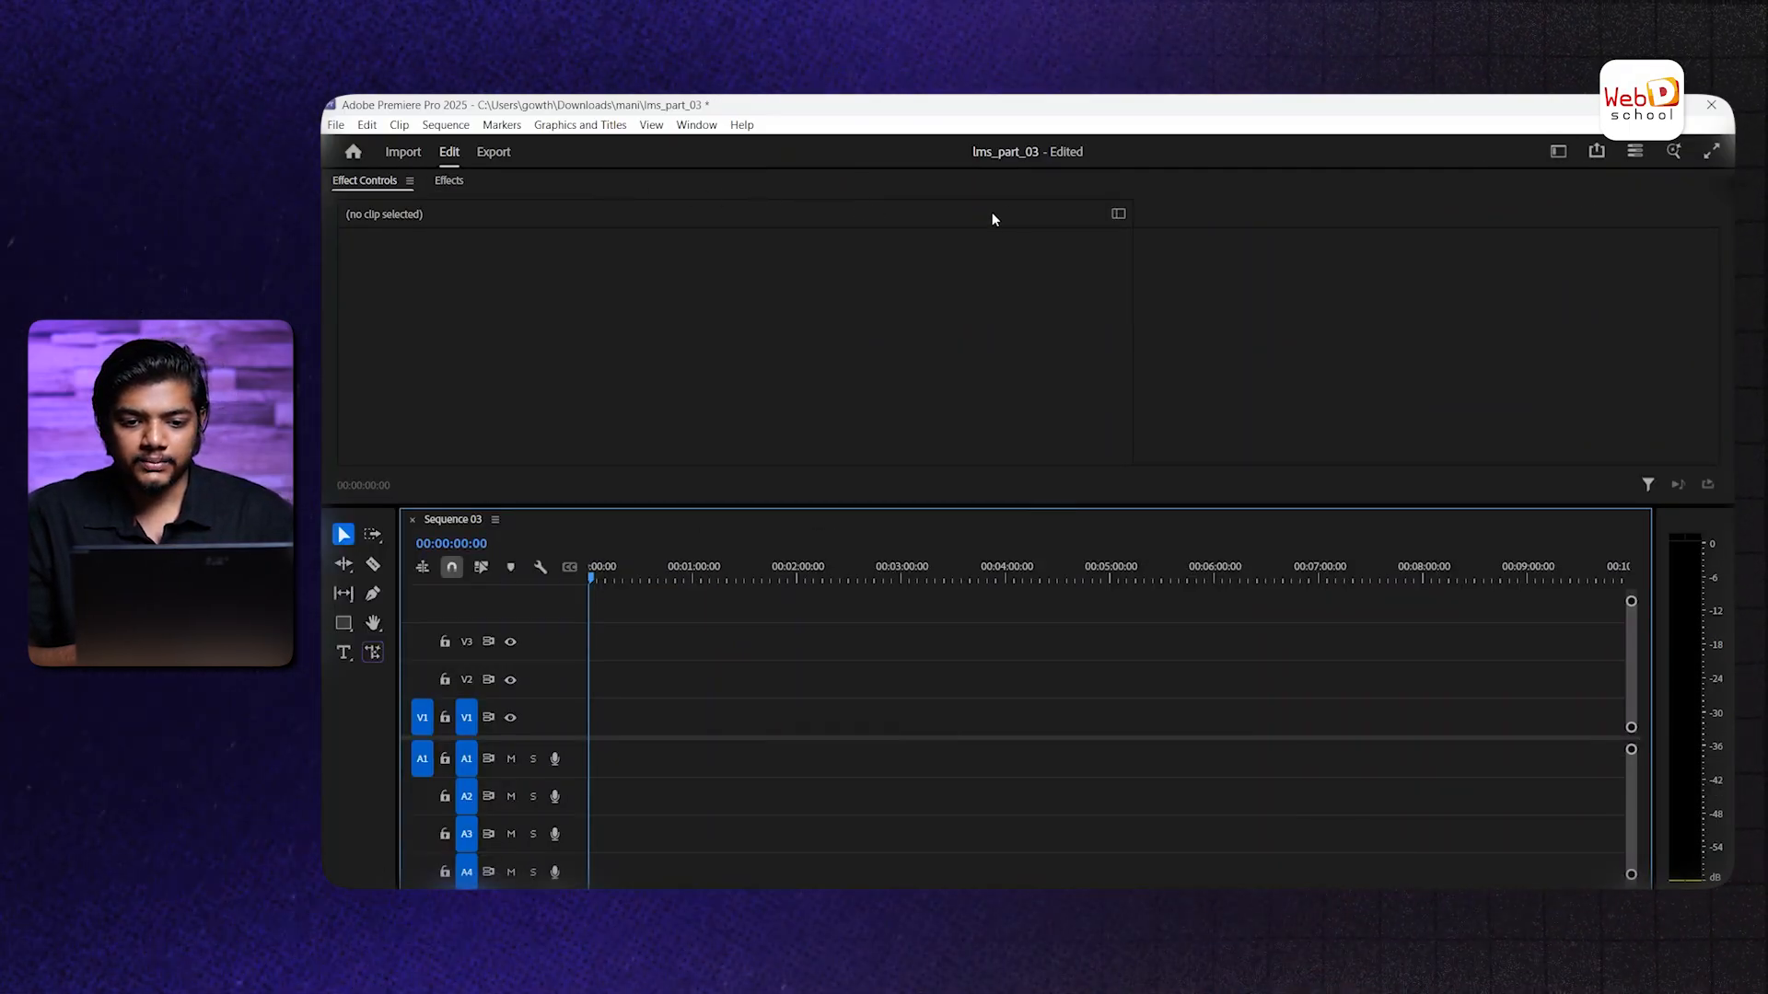
# Reset the Editing workspace to its saved layout
pyautogui.click(697, 126)
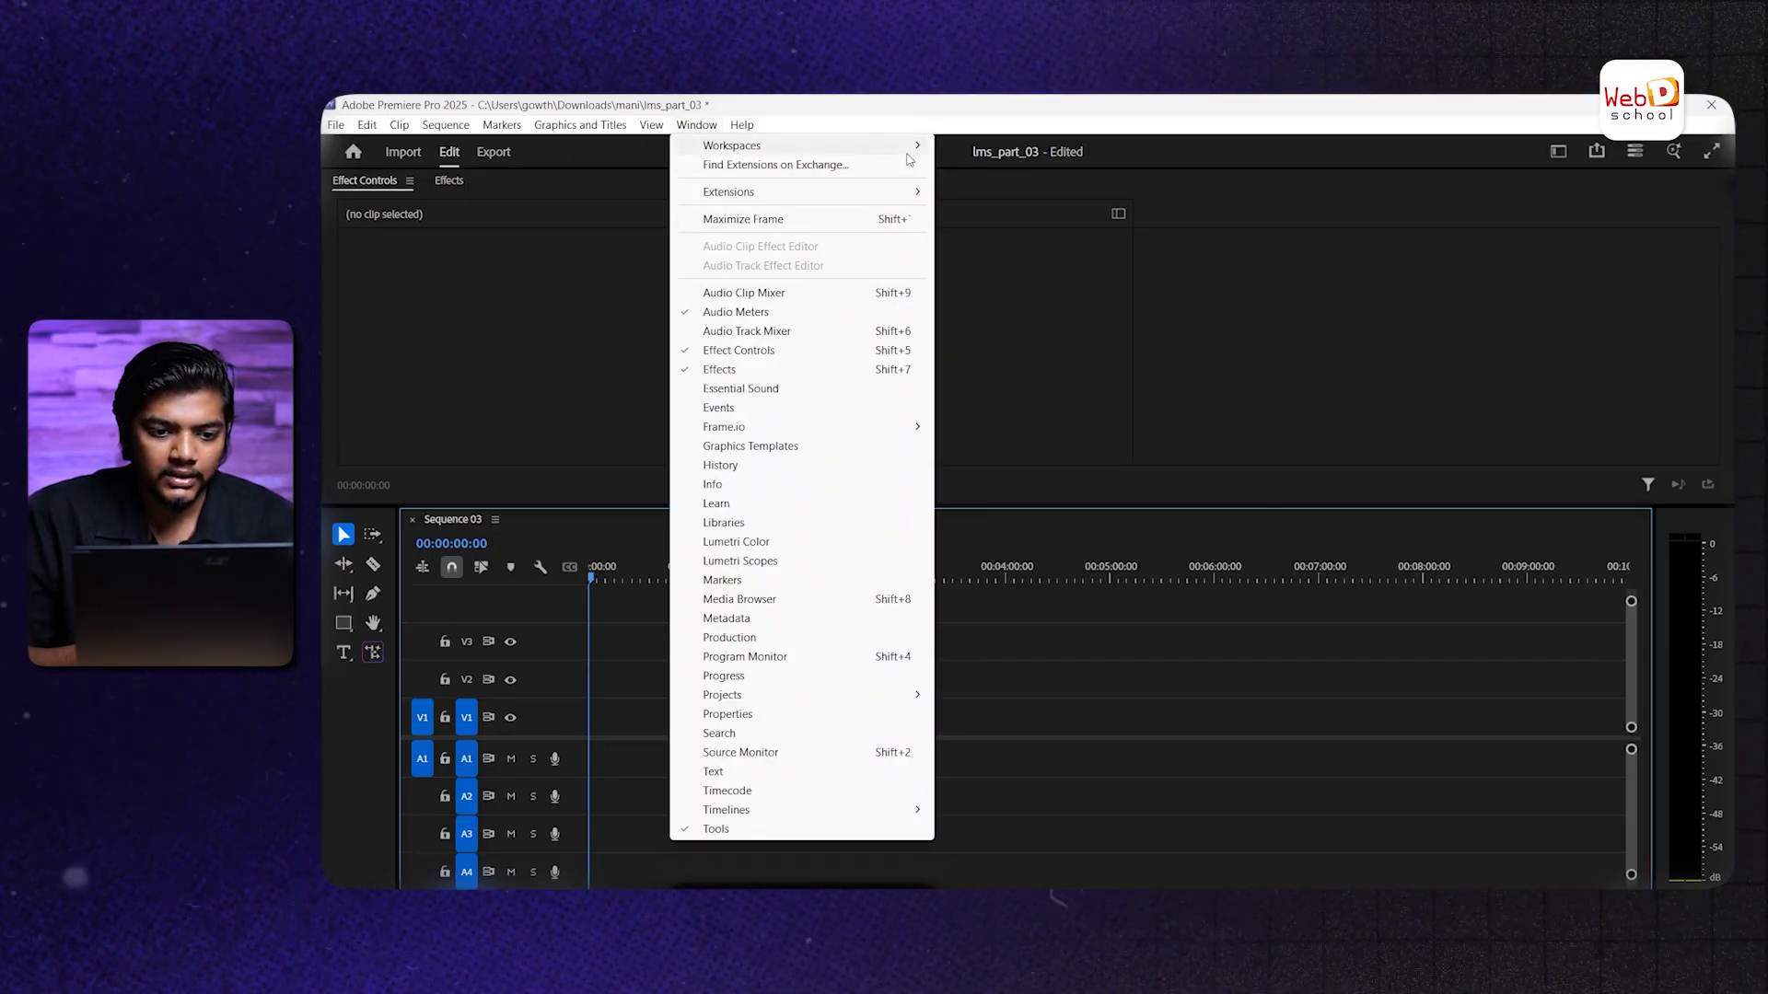
pyautogui.moveTo(884, 146)
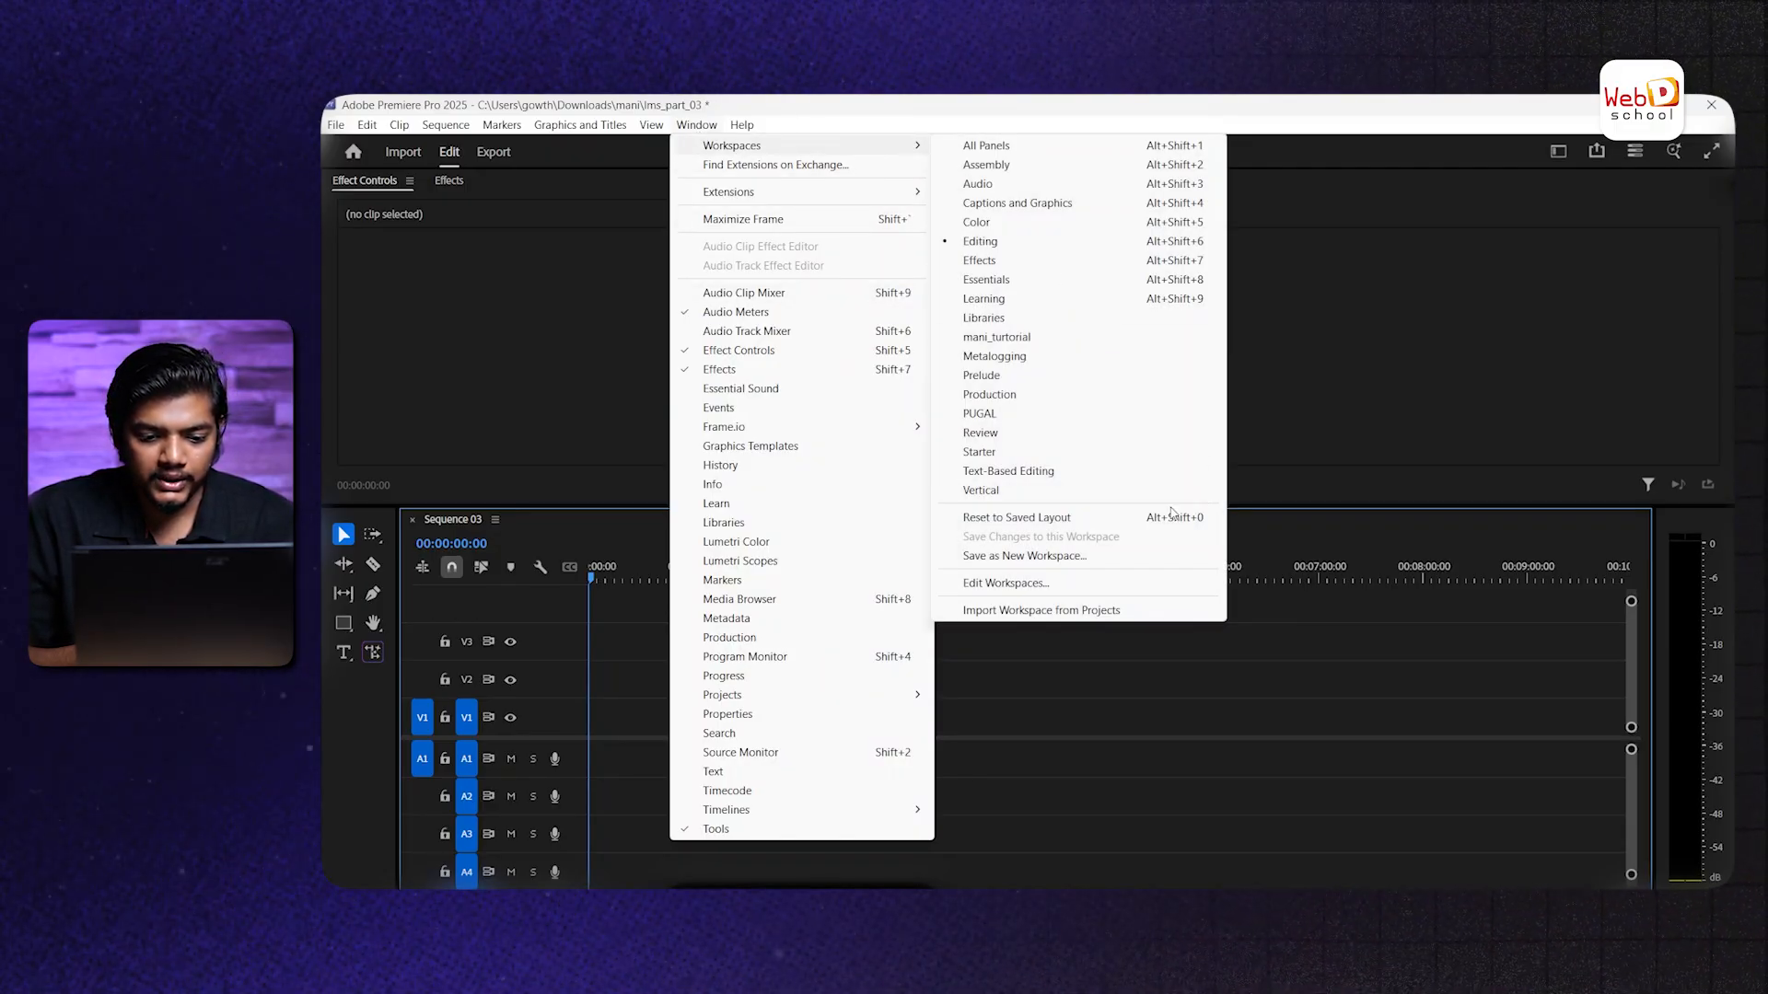
pyautogui.click(1171, 516)
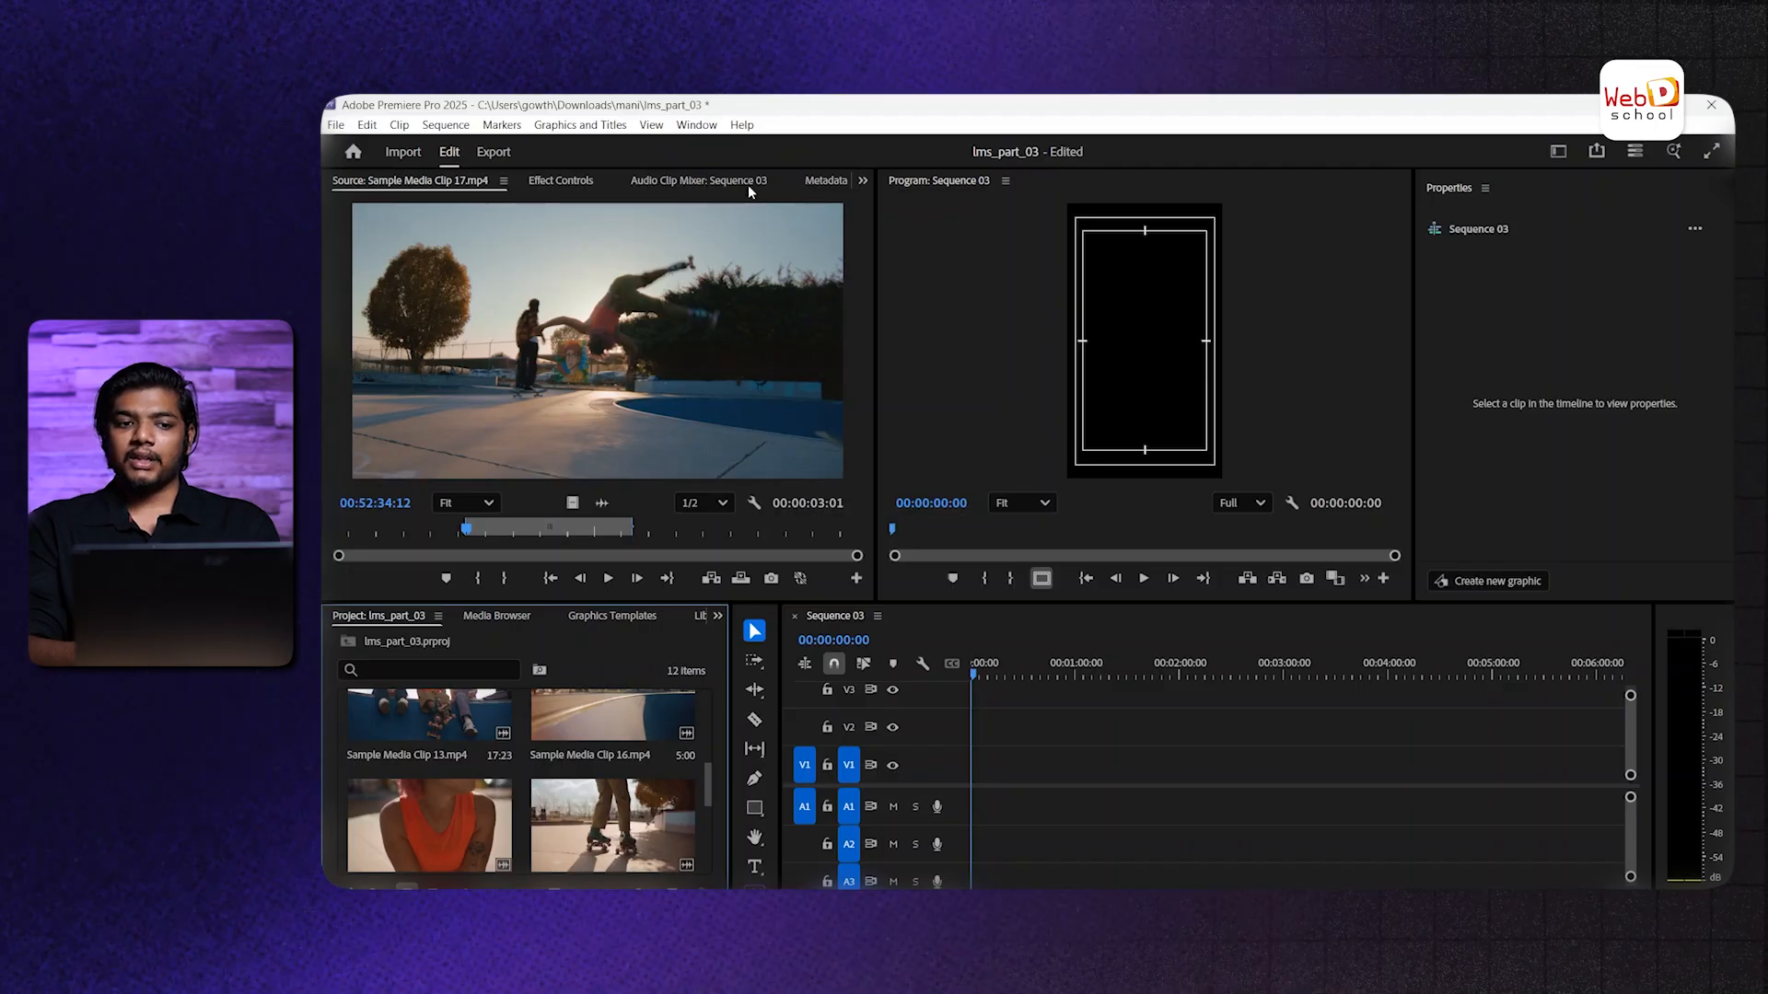
# Look through the Editing workspace's panels, including Metadata, Info, Effects and Properties, and the Sequence 03 timeline
pyautogui.click(815, 182)
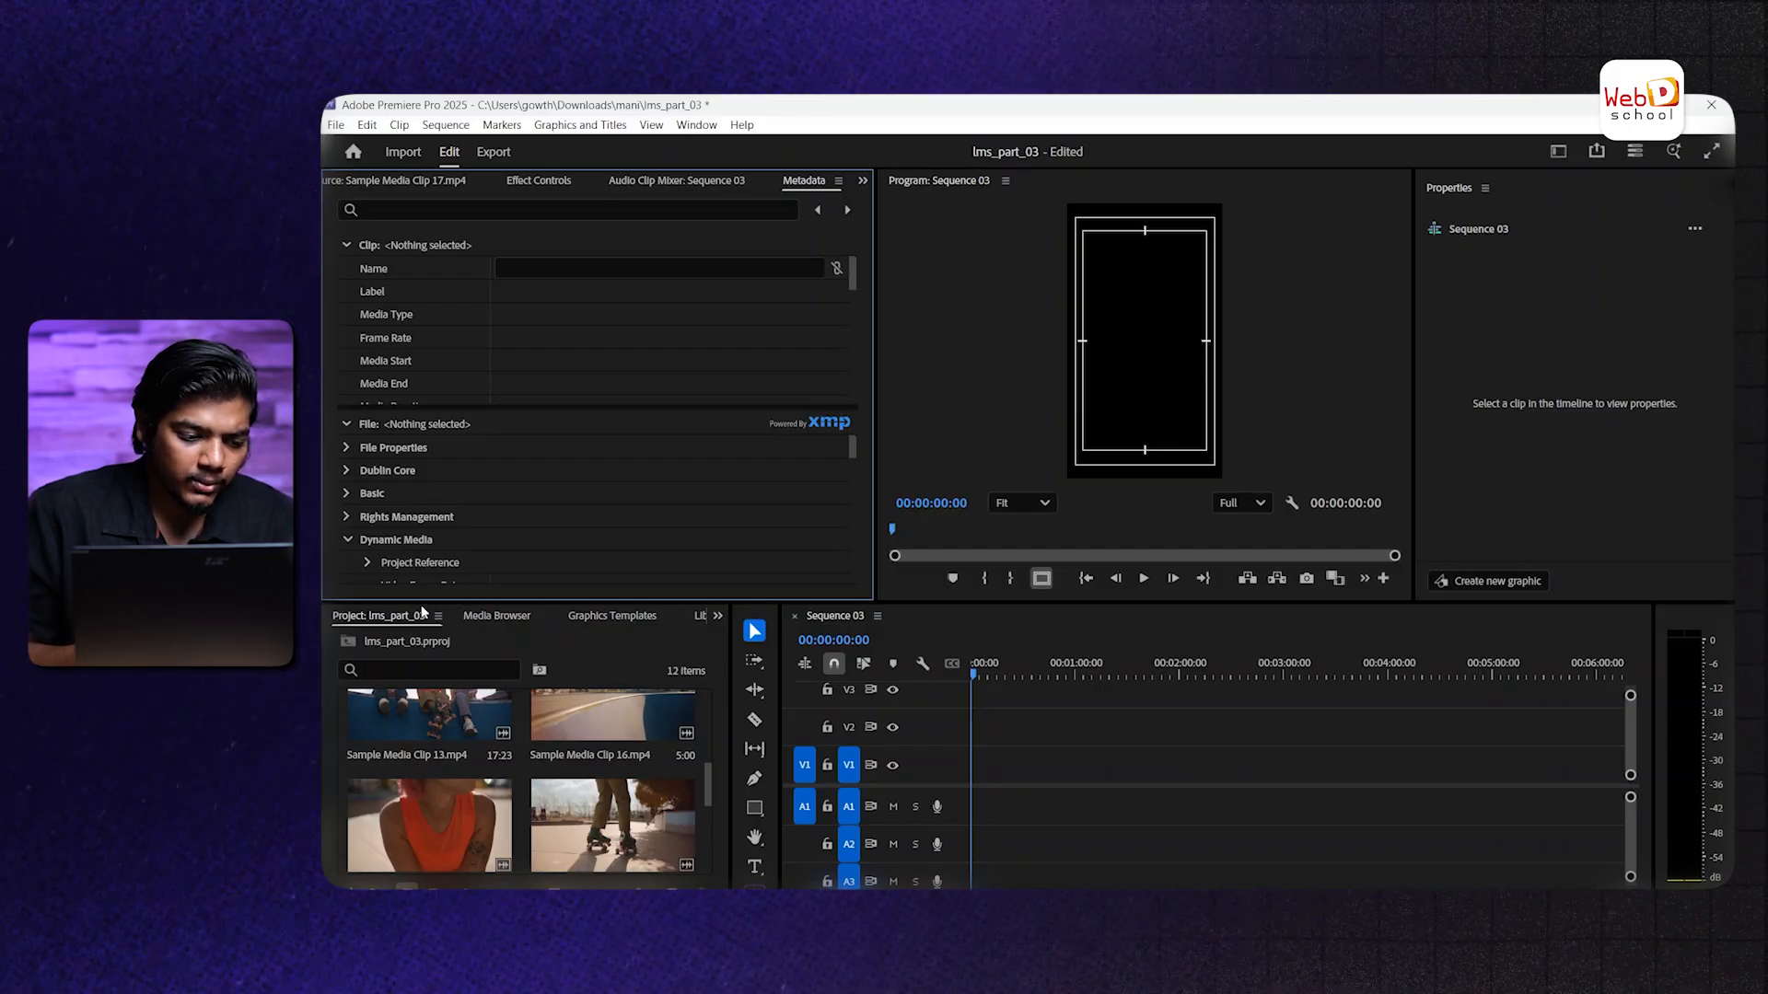
pyautogui.click(498, 618)
pyautogui.click(582, 619)
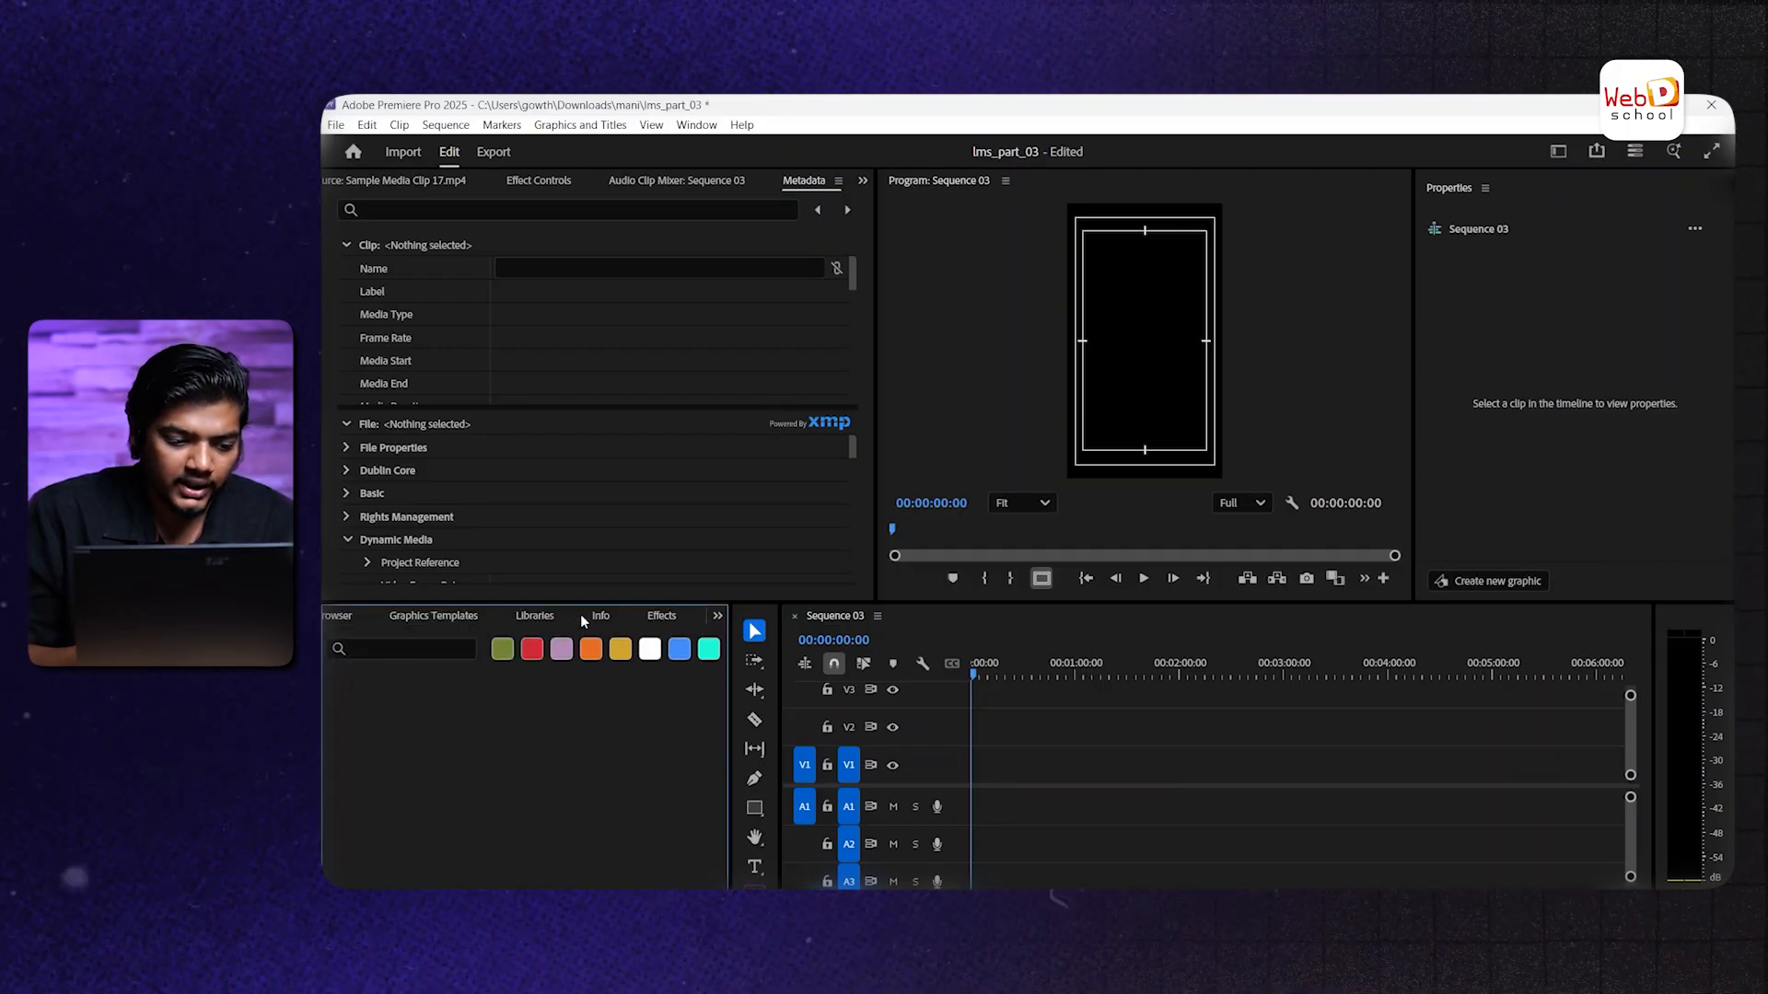
pyautogui.click(609, 615)
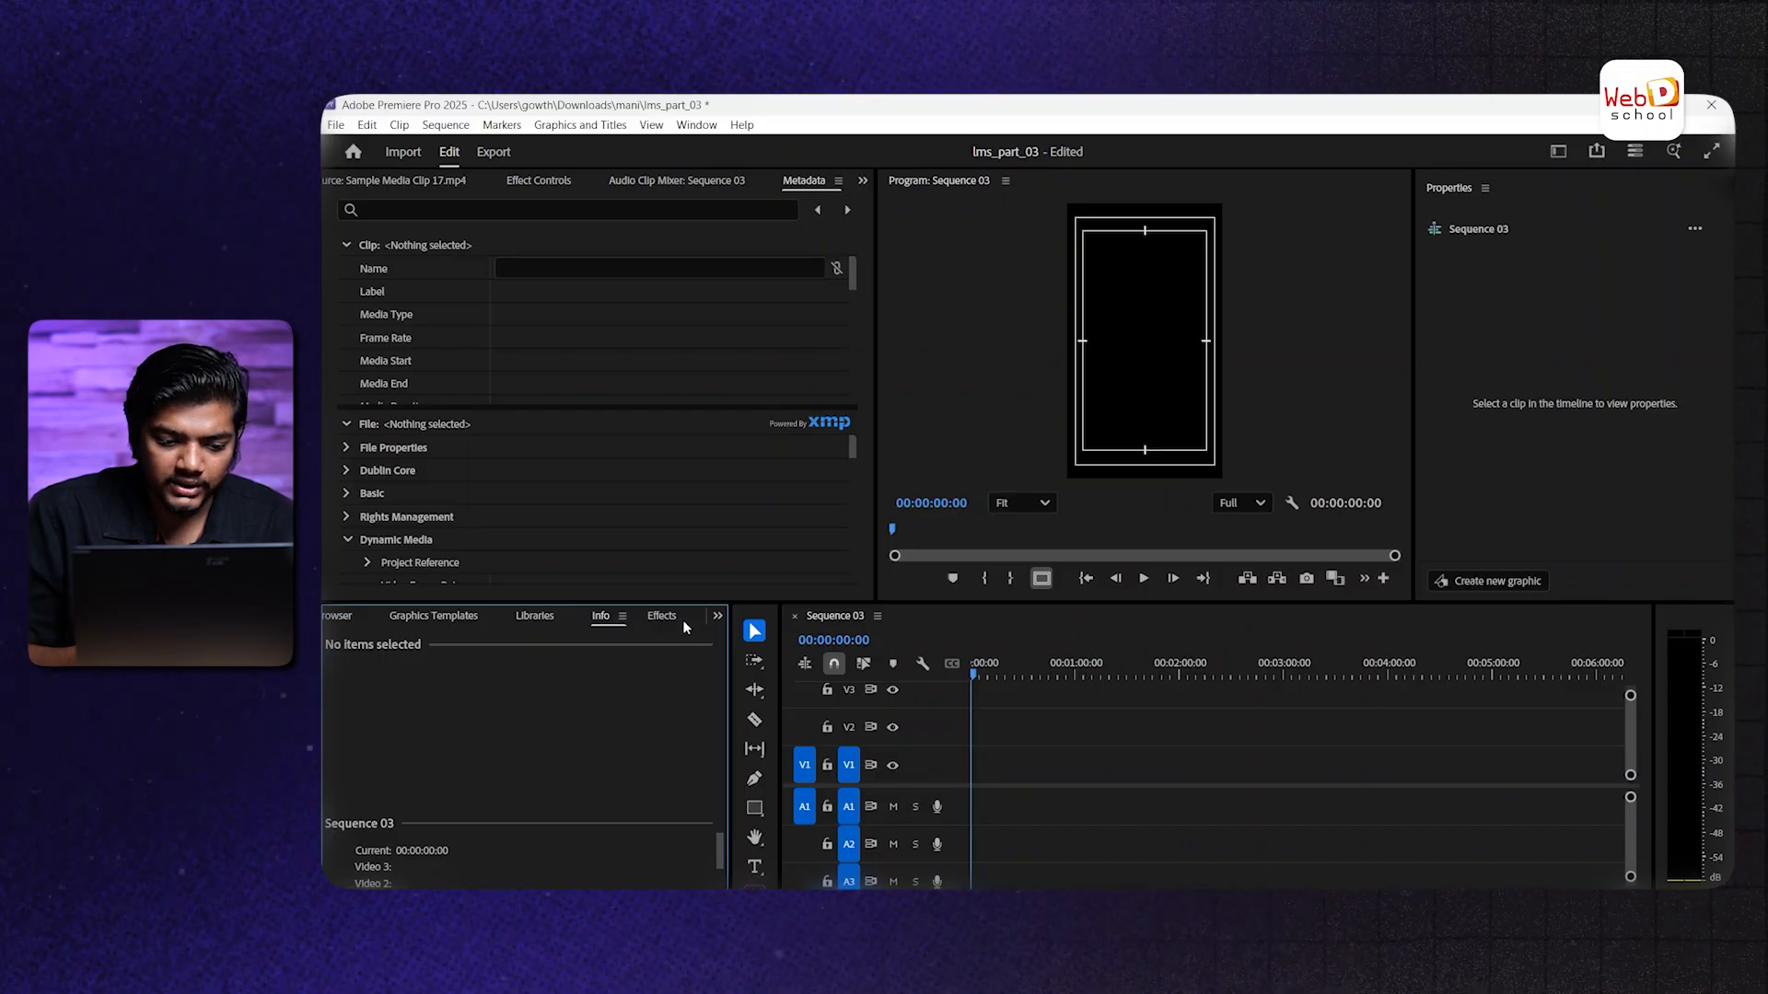
pyautogui.click(665, 616)
pyautogui.click(717, 616)
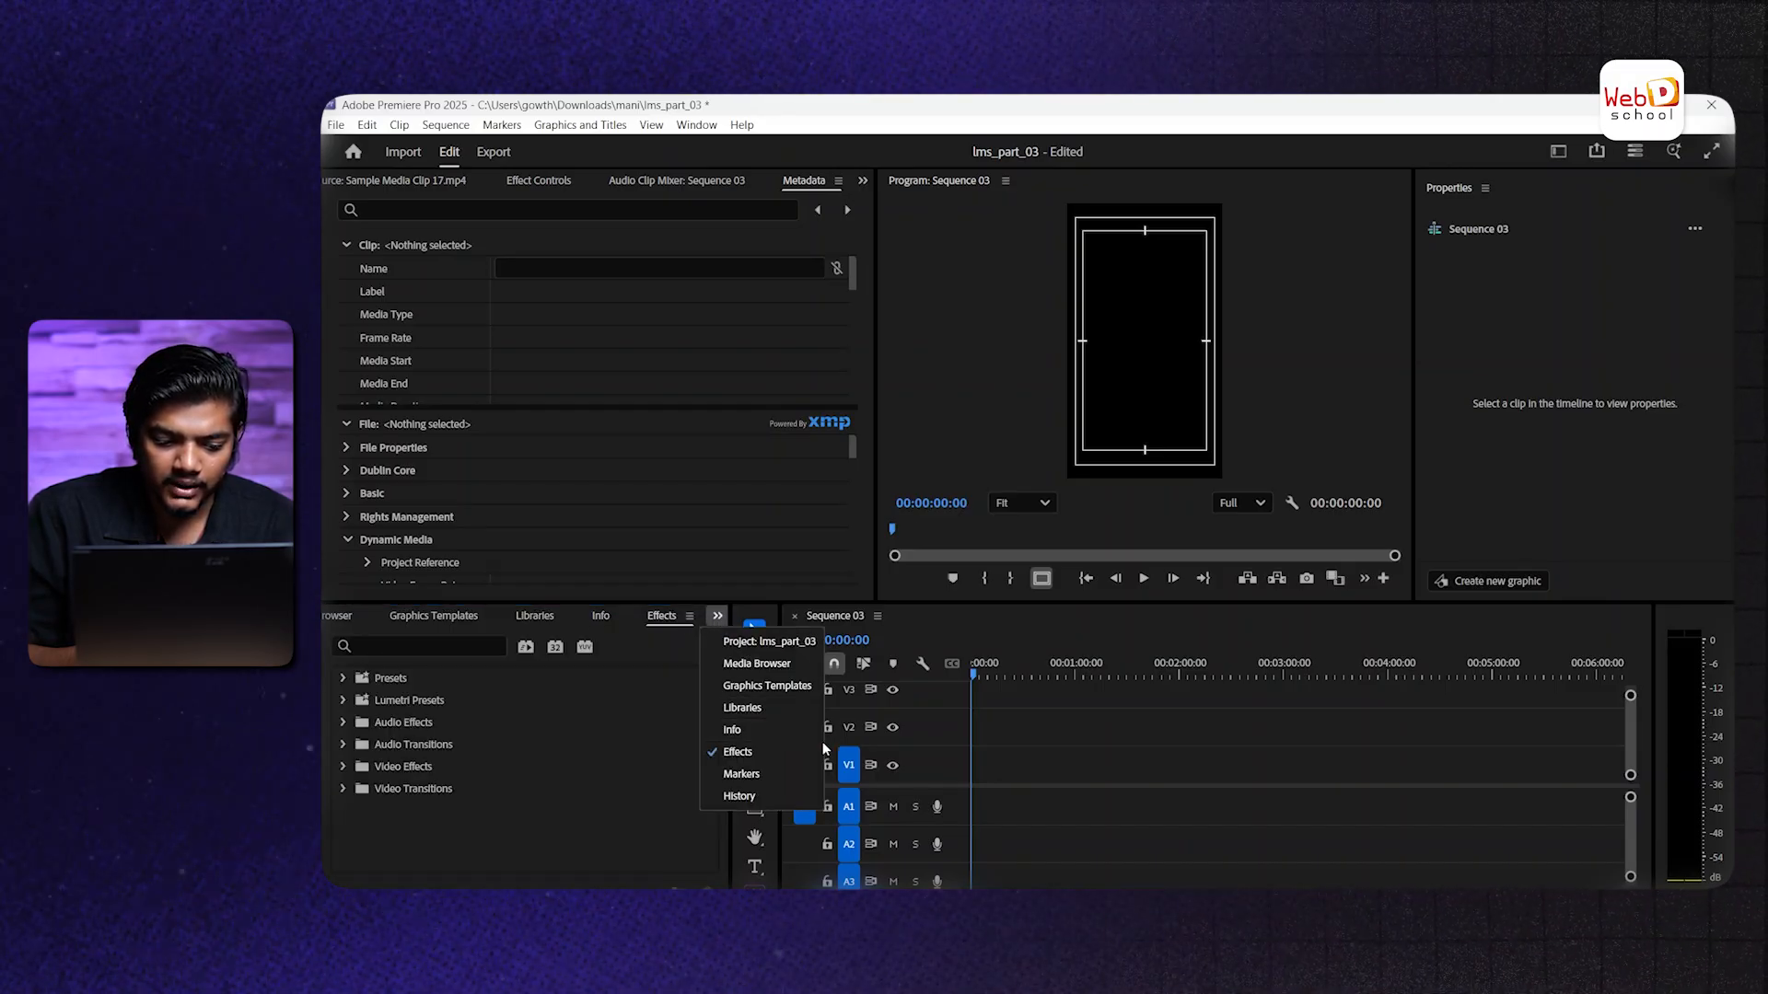
pyautogui.click(1596, 359)
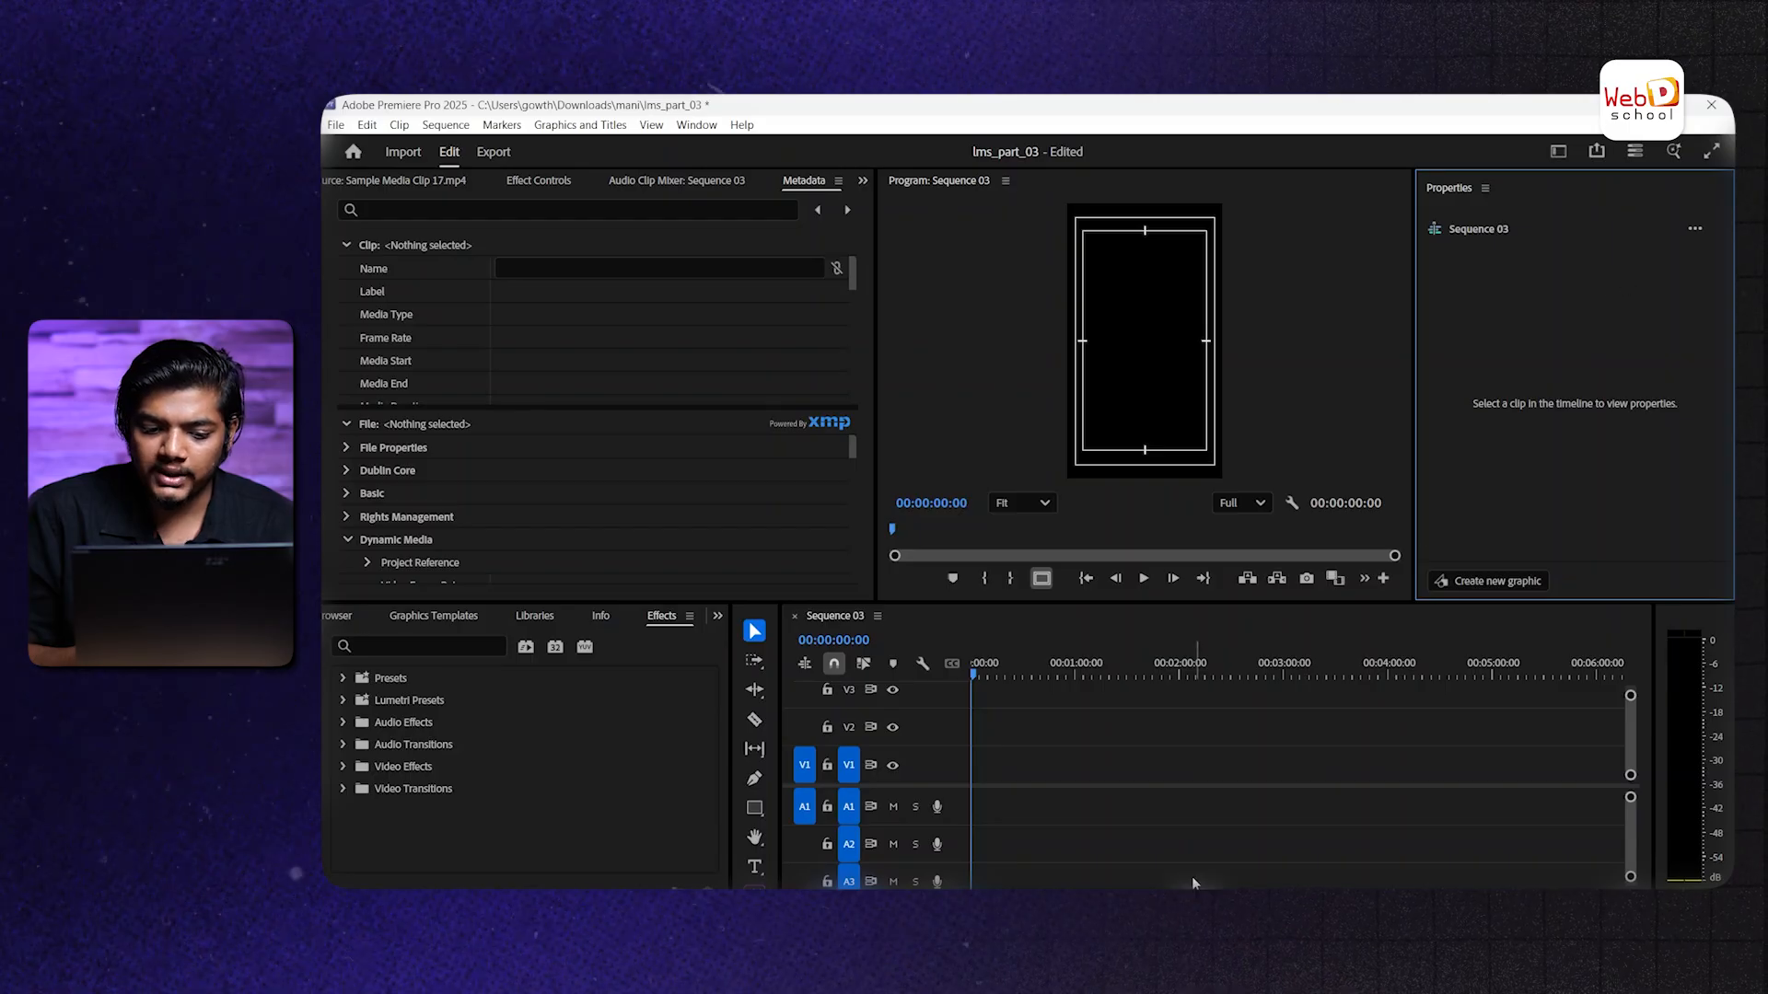
pyautogui.click(1186, 823)
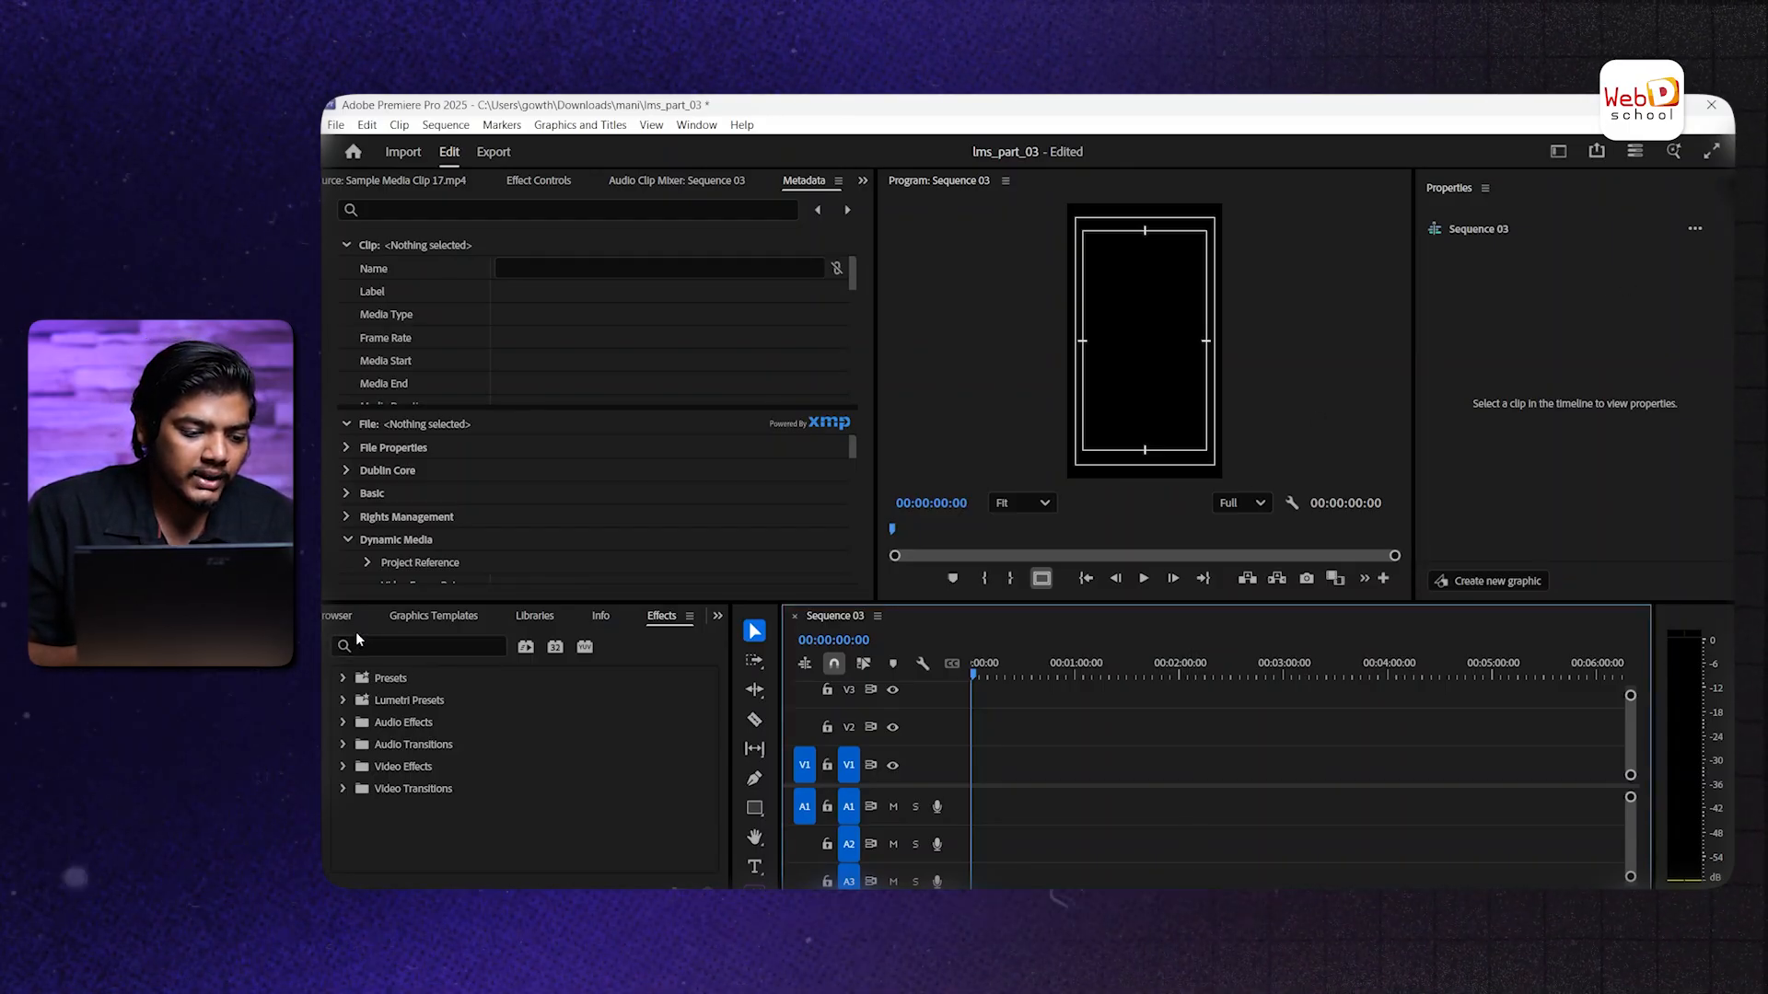
# Select the project clips from Sample Media Clip 13 through the roller-skating clip and place all four in Sequence 03, keeping the existing sequence settings
pyautogui.click(379, 619)
pyautogui.click(380, 617)
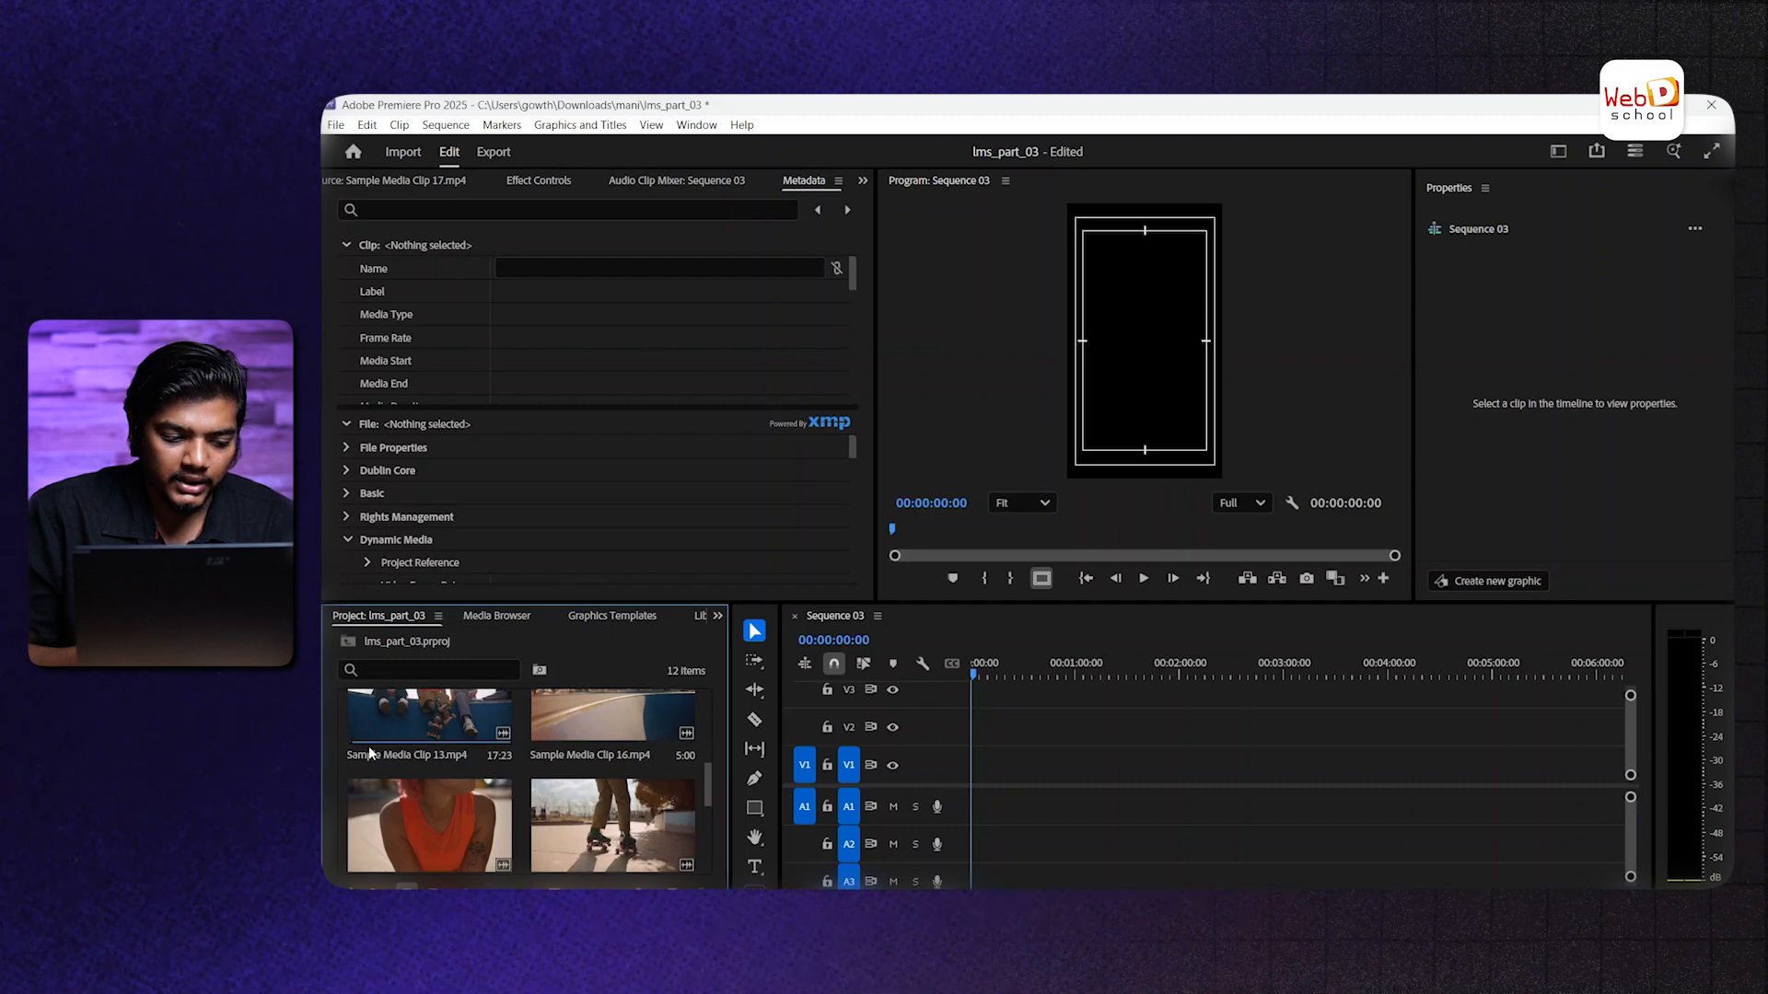
pyautogui.click(506, 759)
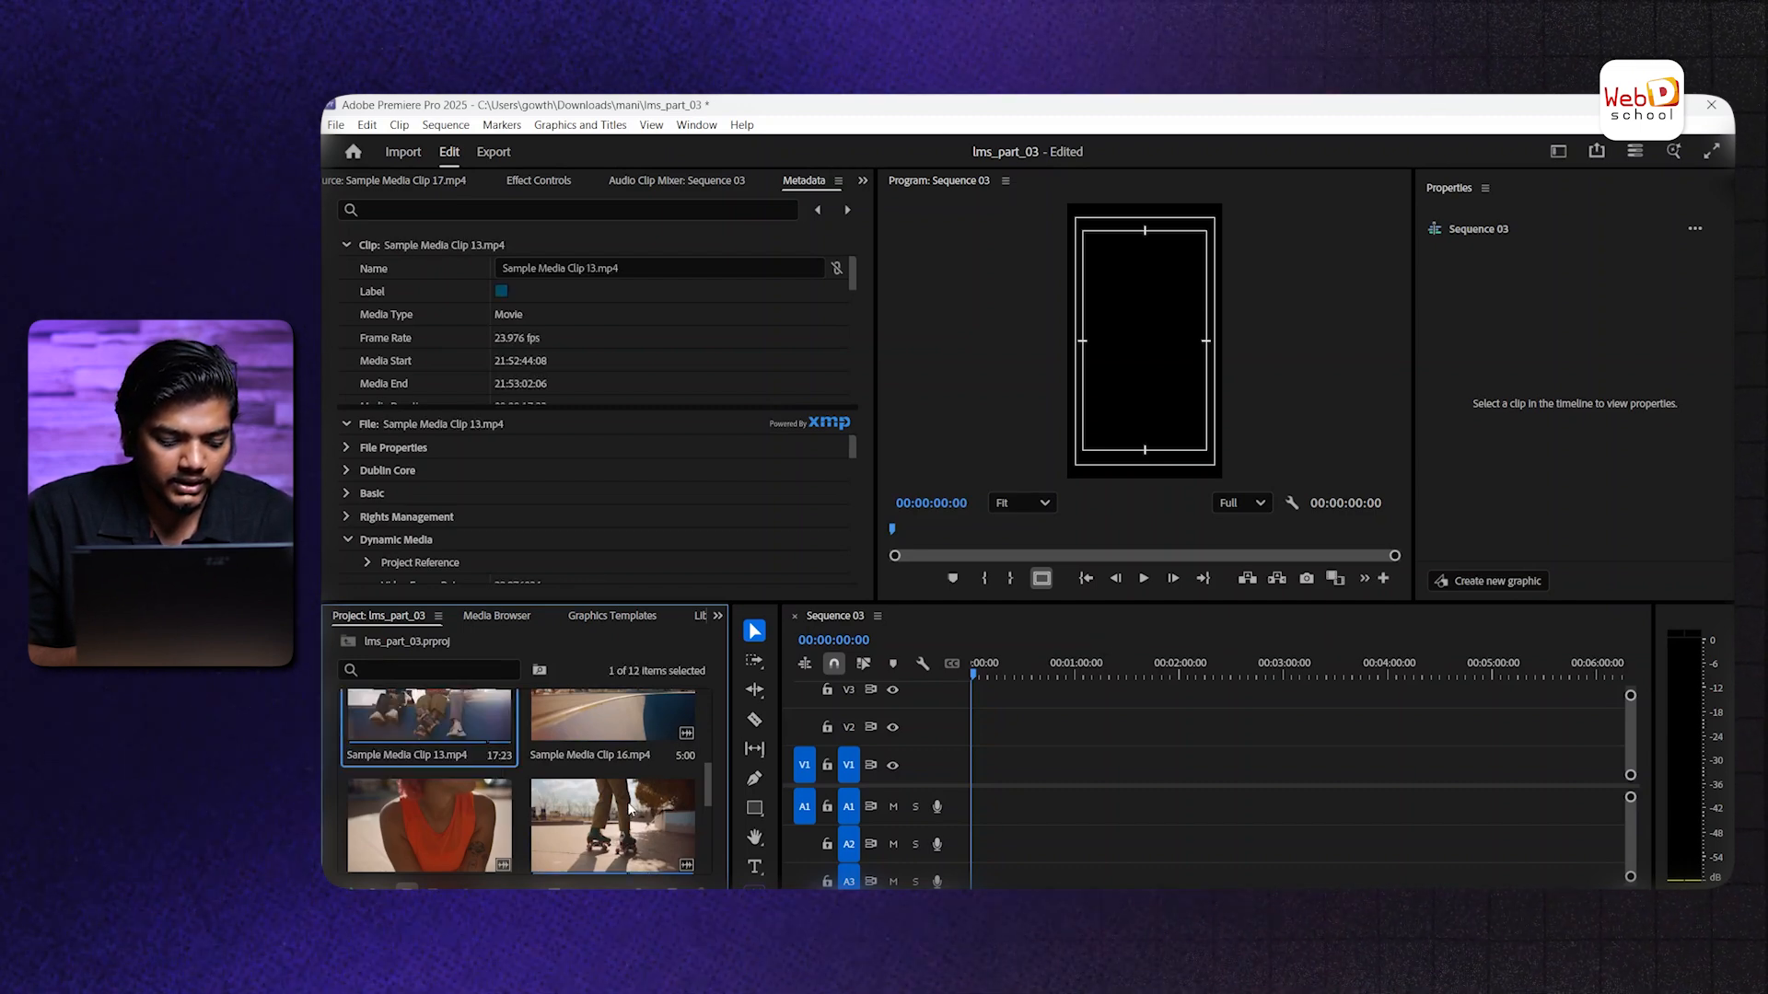
pyautogui.keyDown('shift'); pyautogui.click(629, 809); pyautogui.keyUp('shift')
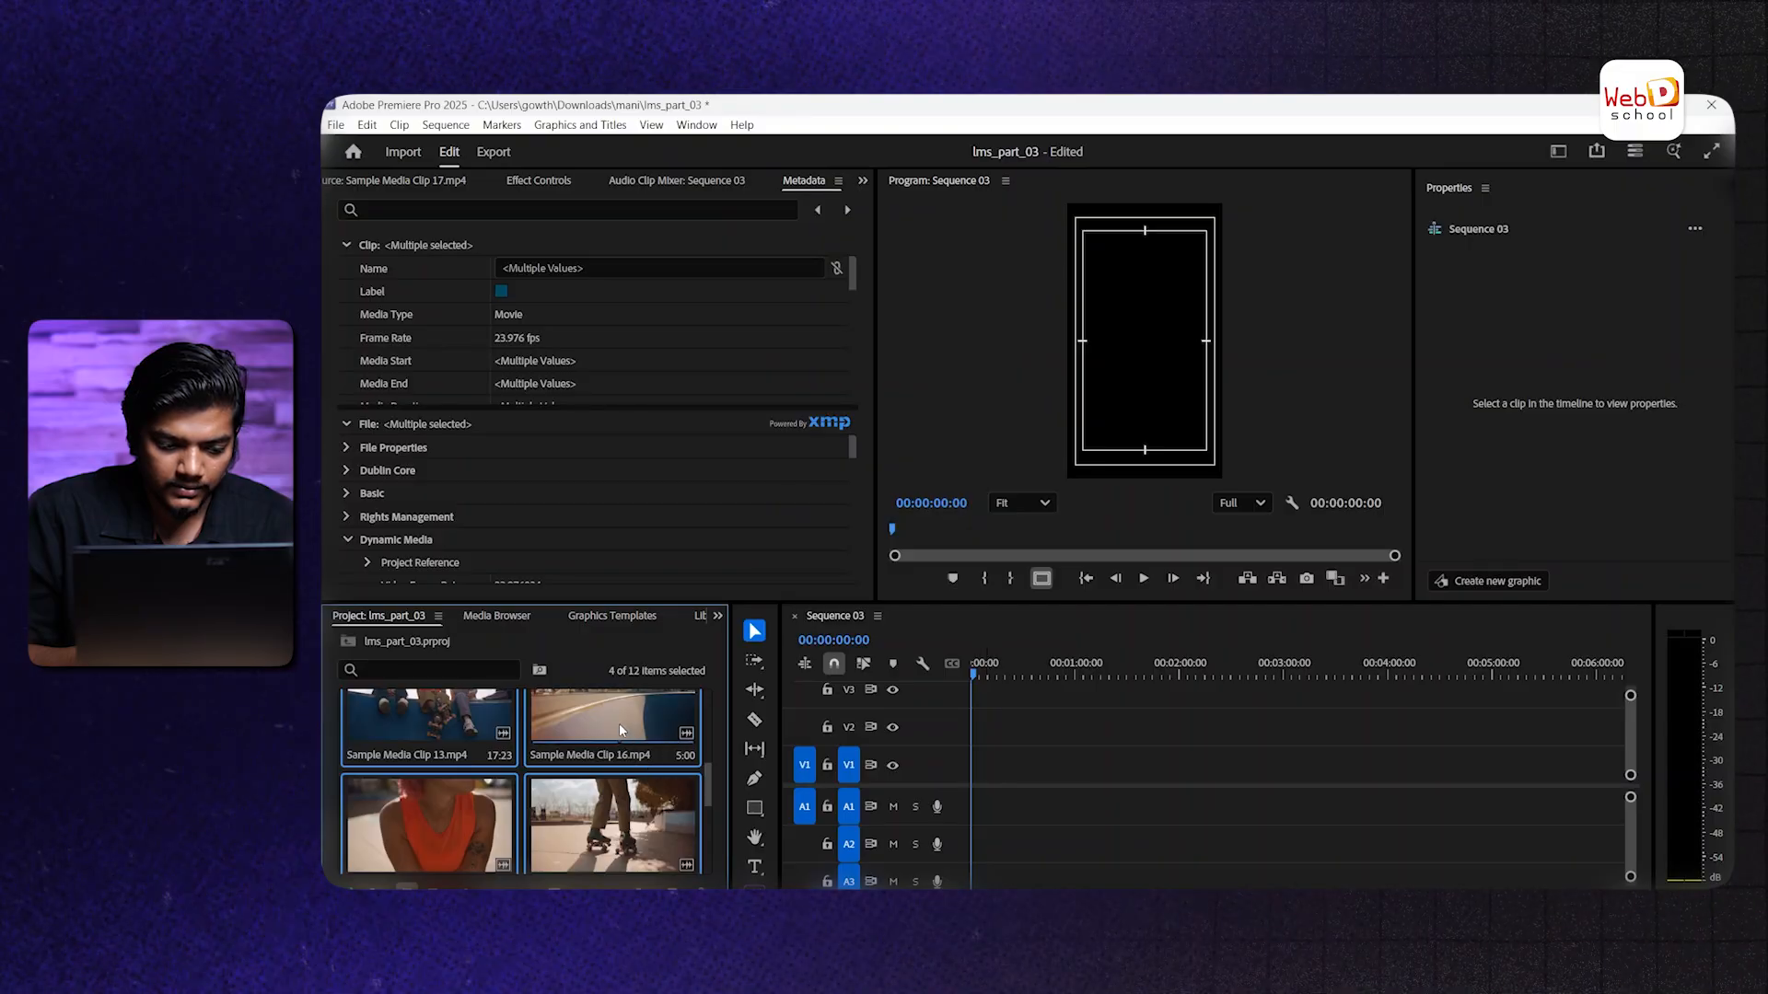
pyautogui.moveTo(619, 730); pyautogui.dragTo(1087, 789)
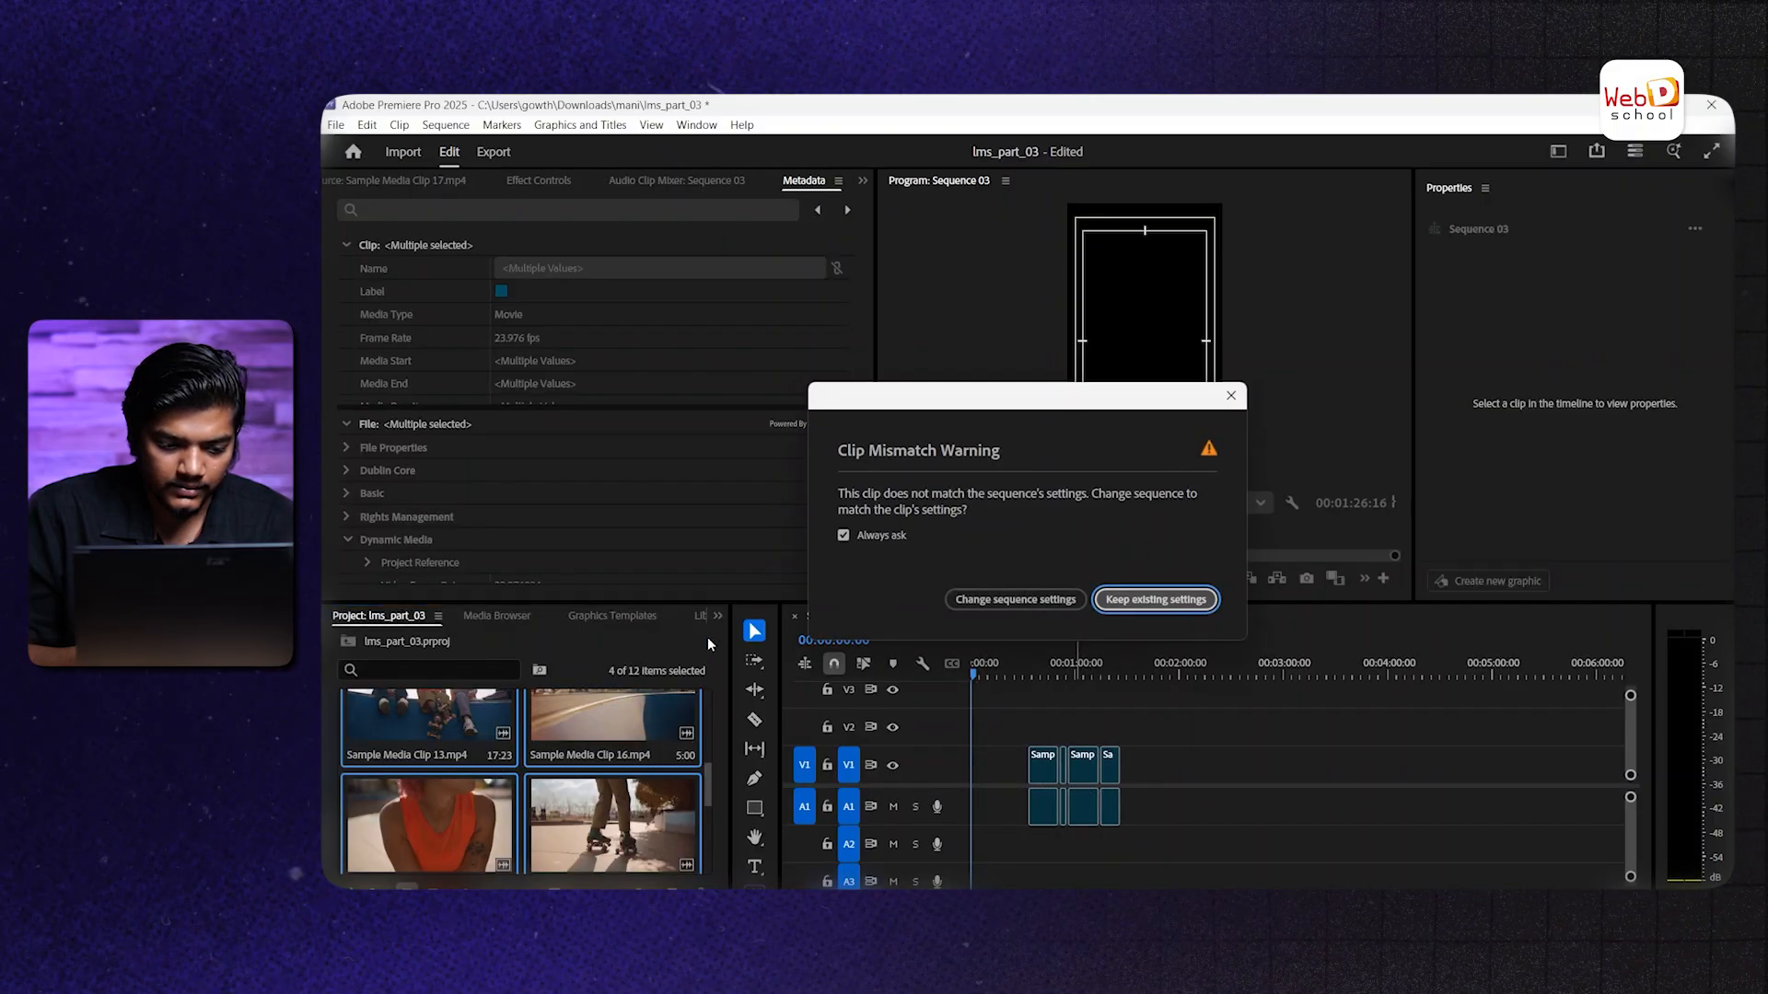
pyautogui.click(1120, 599)
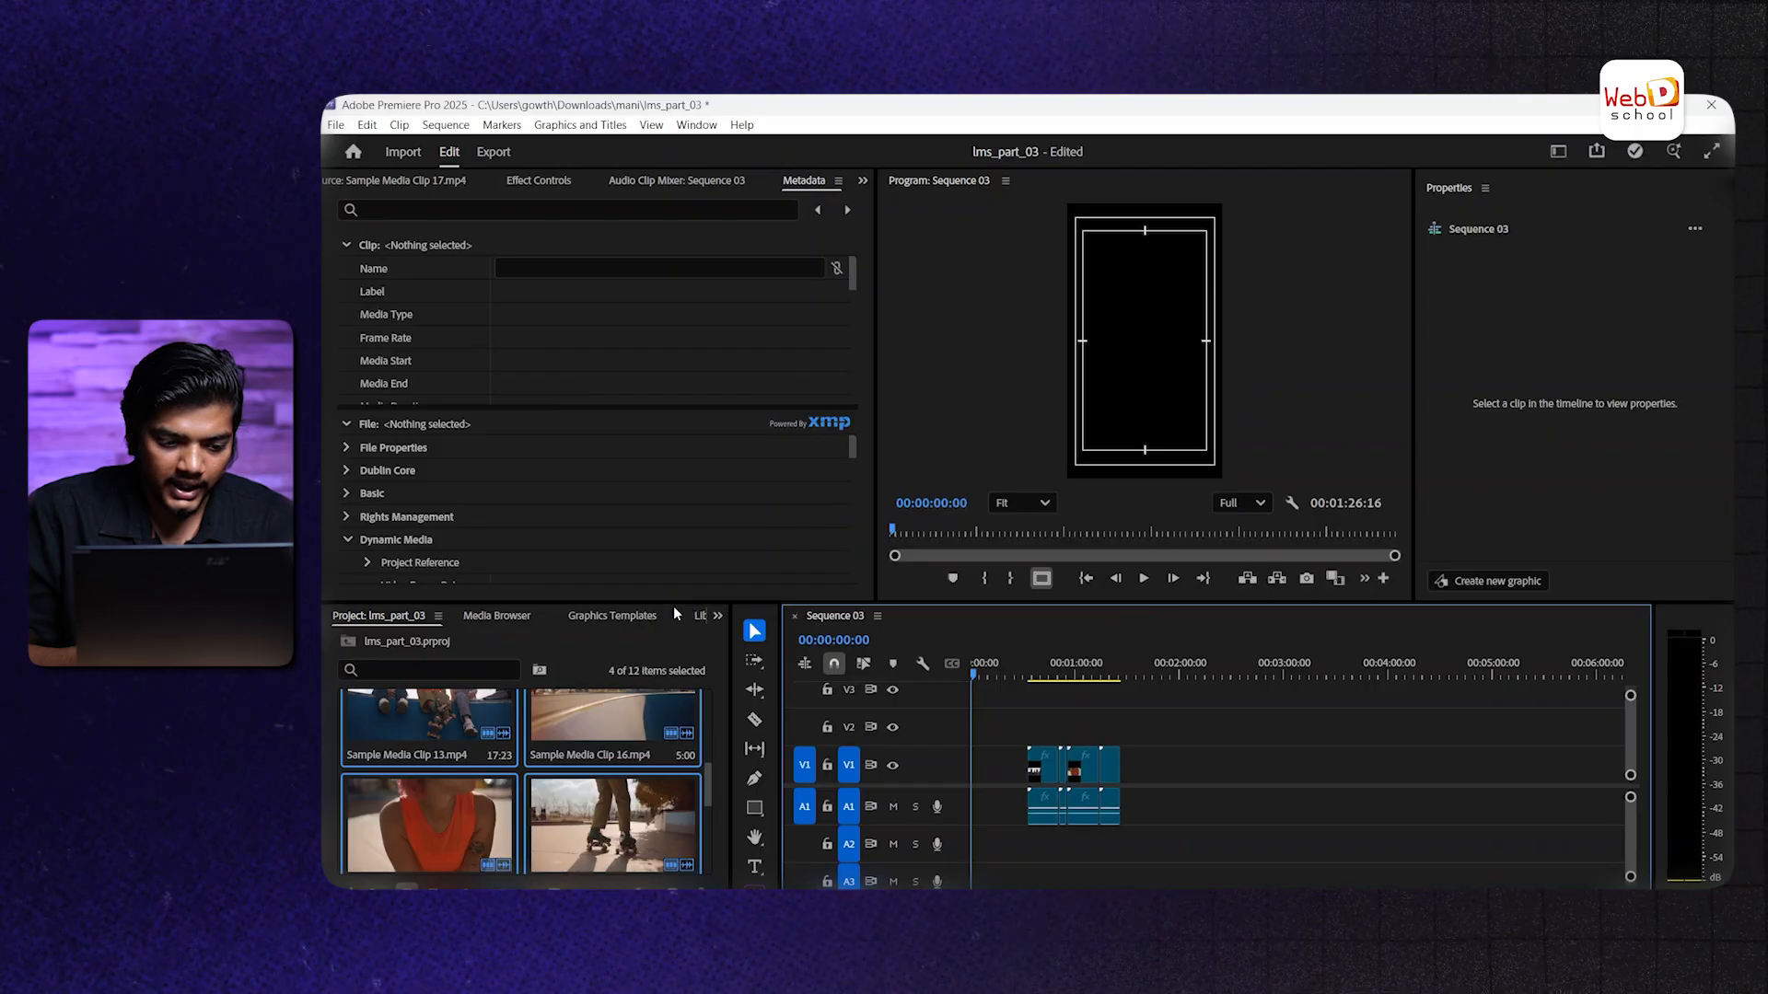
# Add a Cross Dissolve video transition between Sample Media Clip 13 and Sample Media Clip 16 in Sequence 03, and play through the cut
pyautogui.scroll(-4, 671, 610)
pyautogui.scroll(-3, 672, 609)
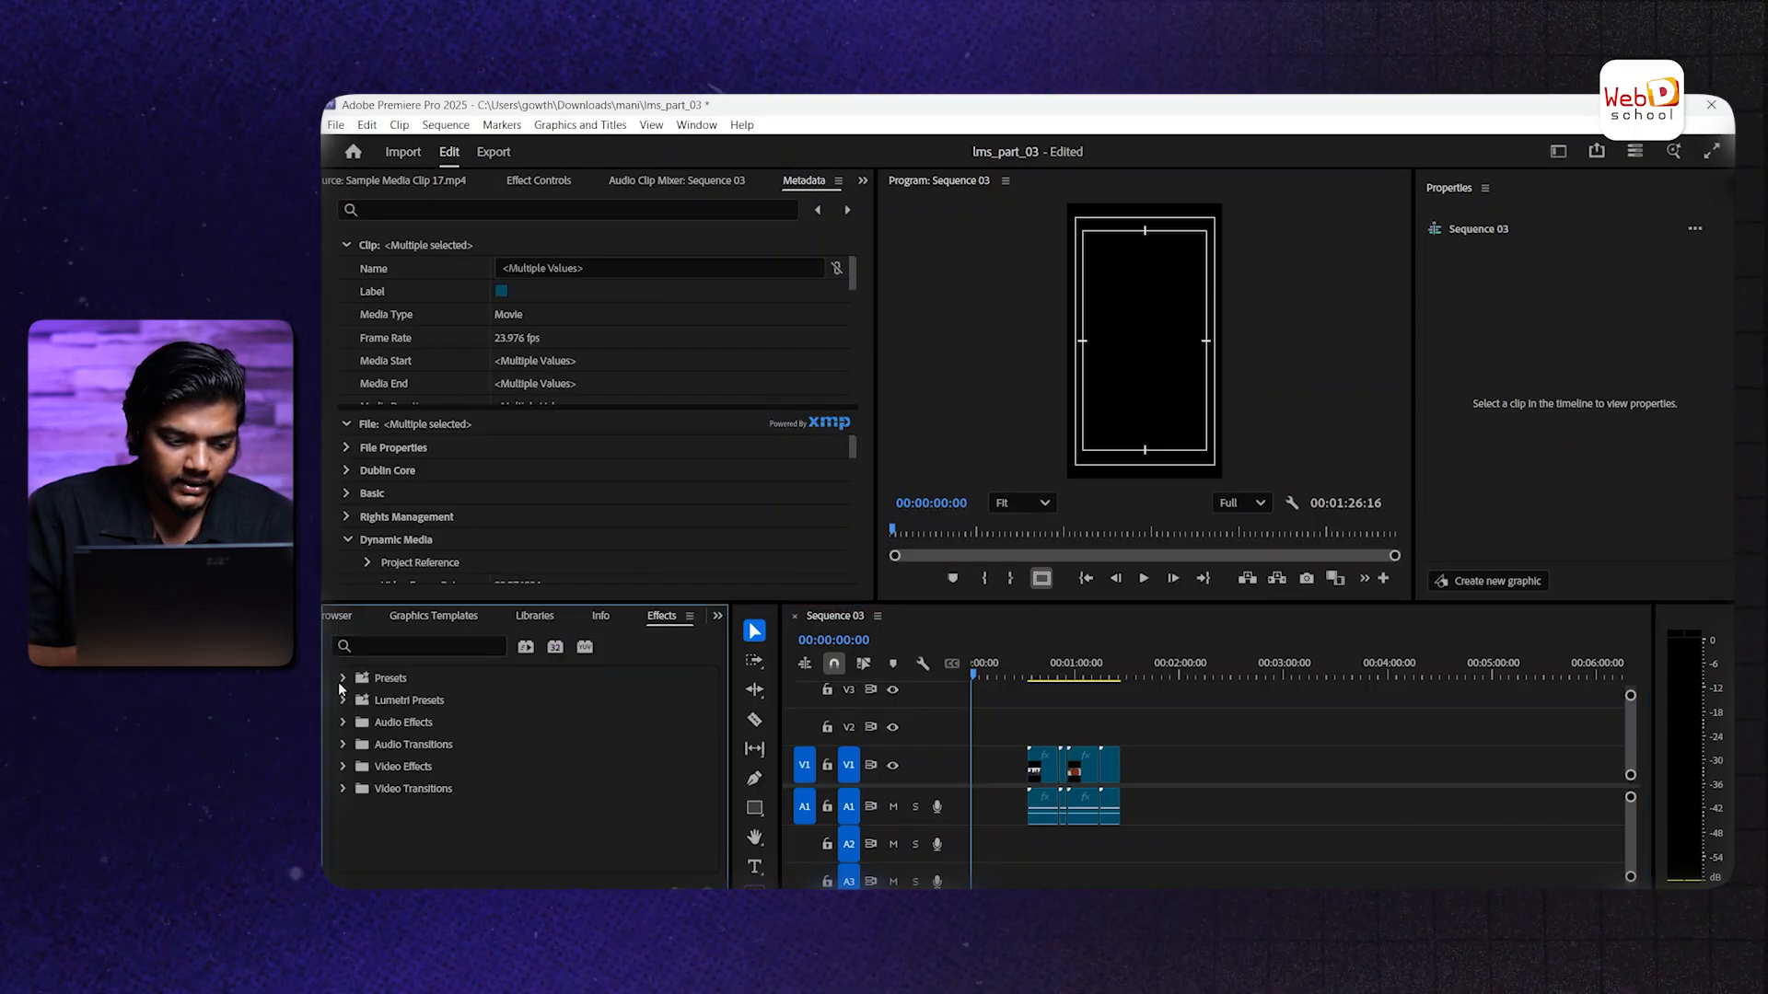
pyautogui.click(343, 788)
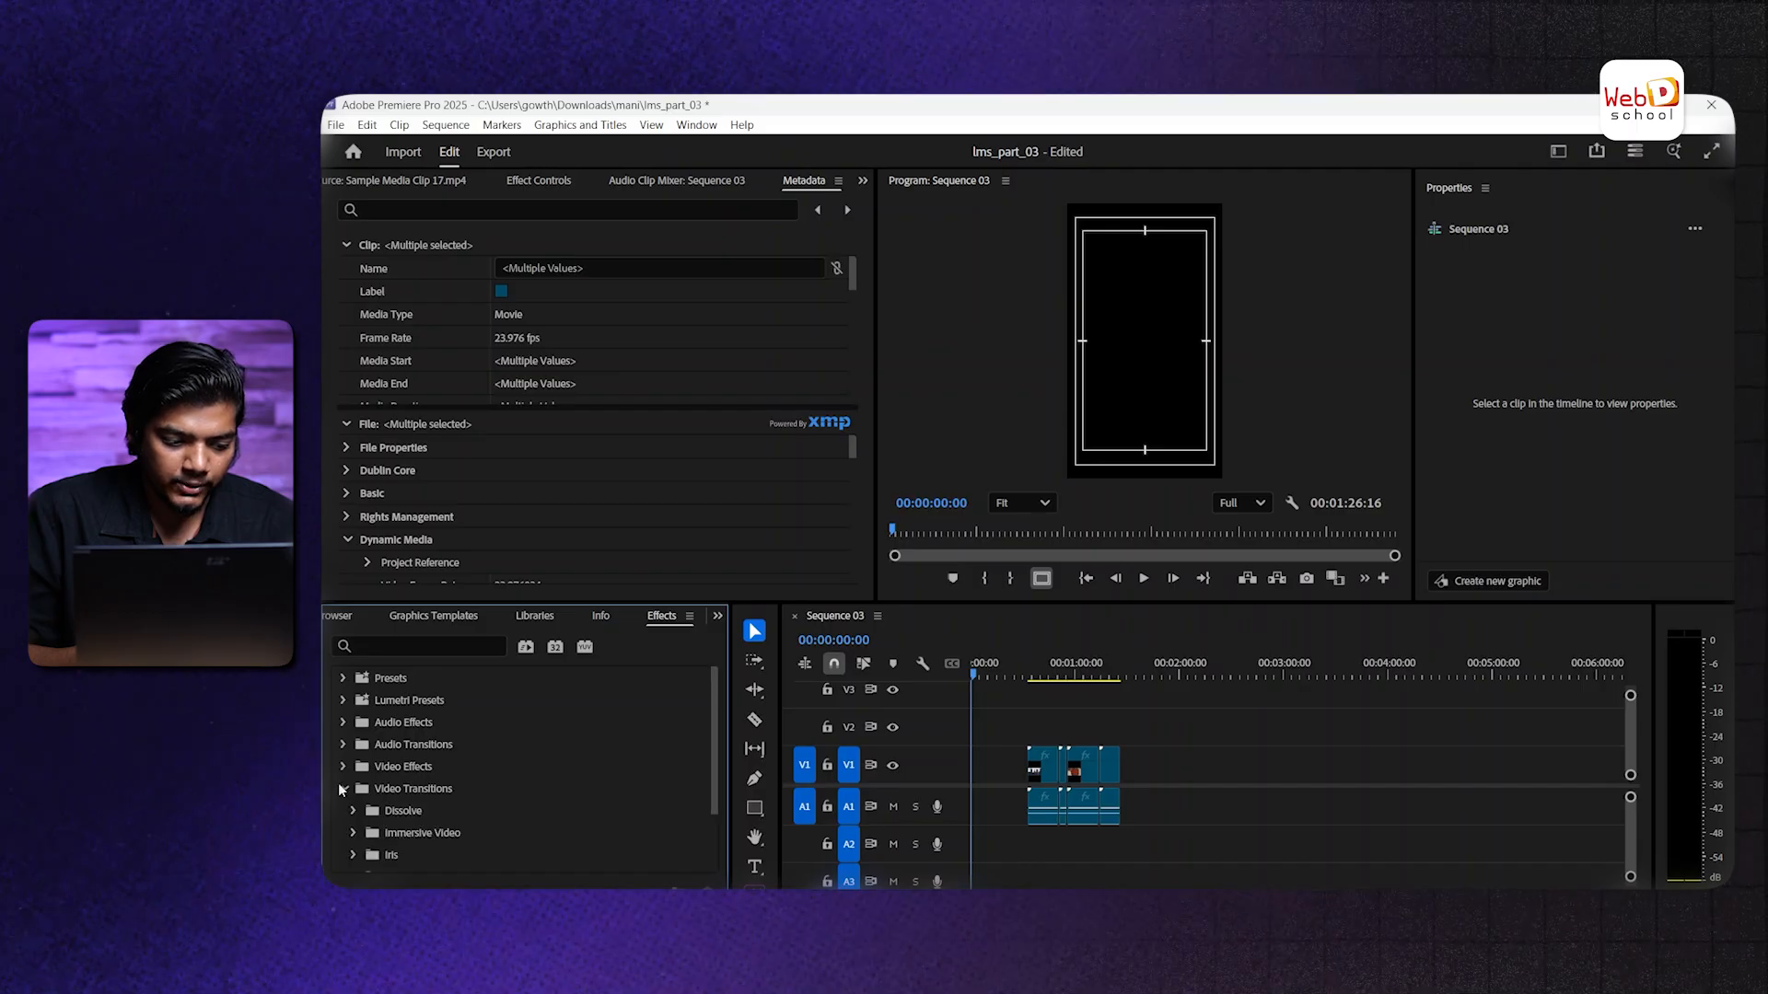
pyautogui.click(355, 810)
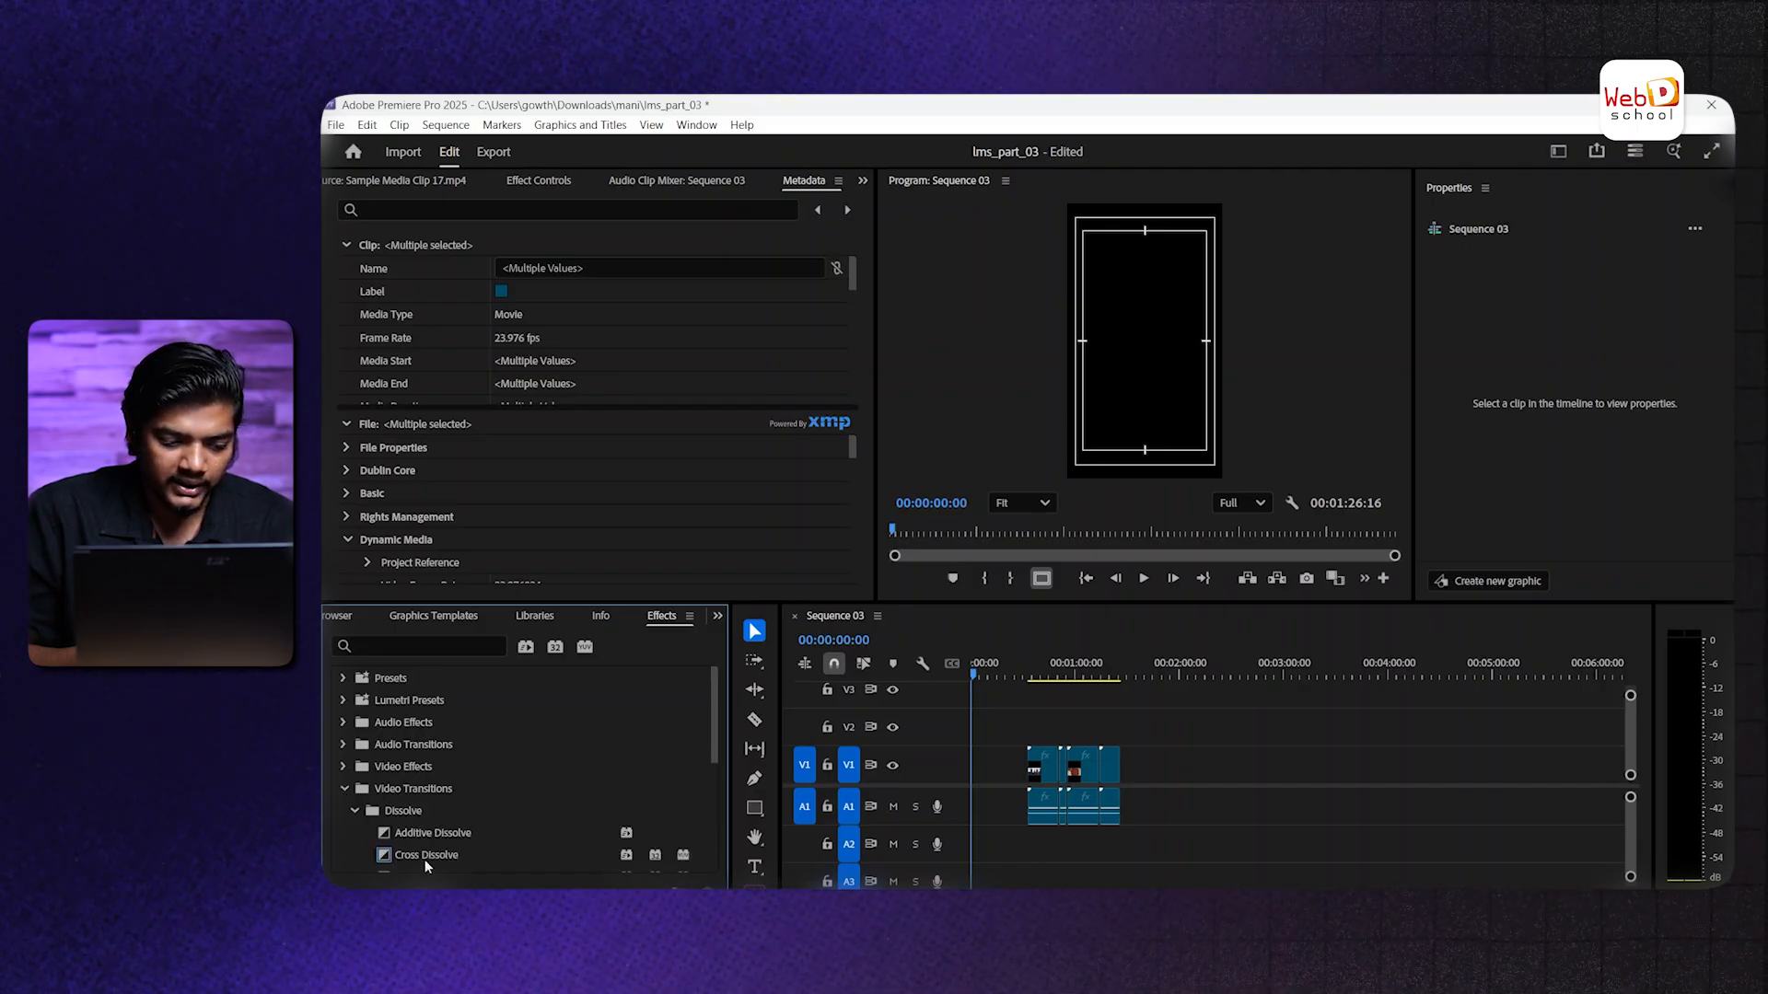
pyautogui.moveTo(423, 854); pyautogui.dragTo(1073, 784)
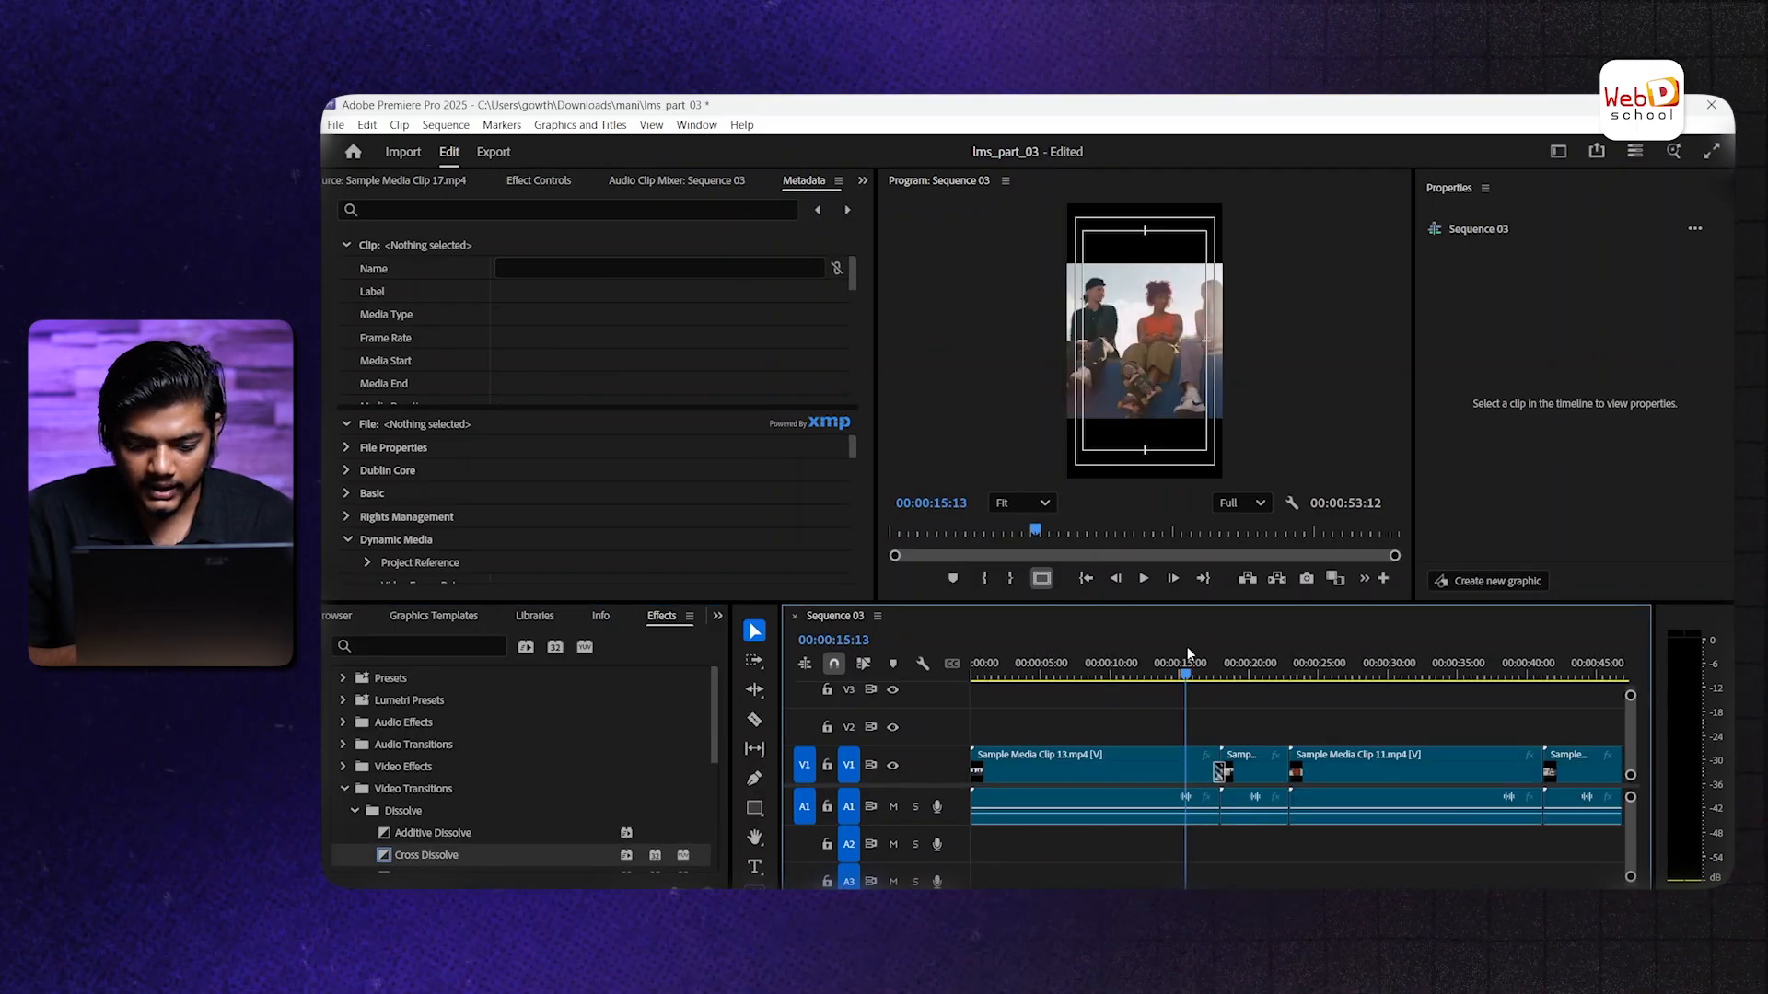
pyautogui.press('space')
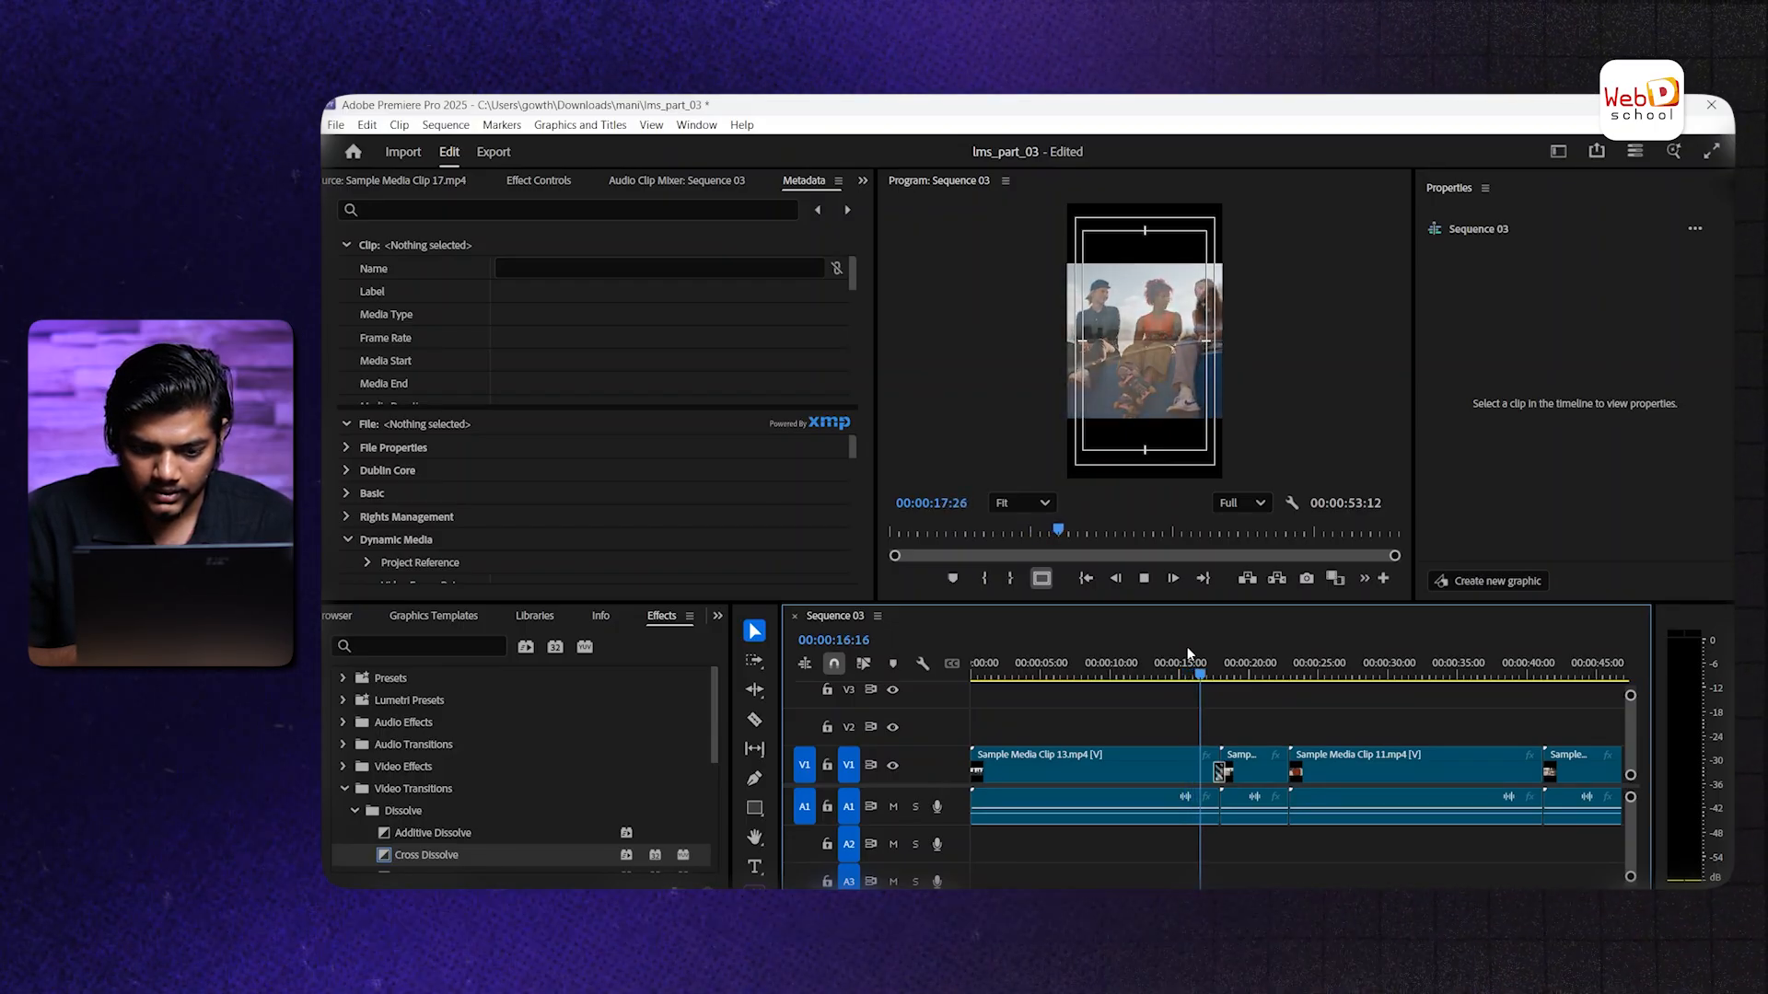
pyautogui.press('space')
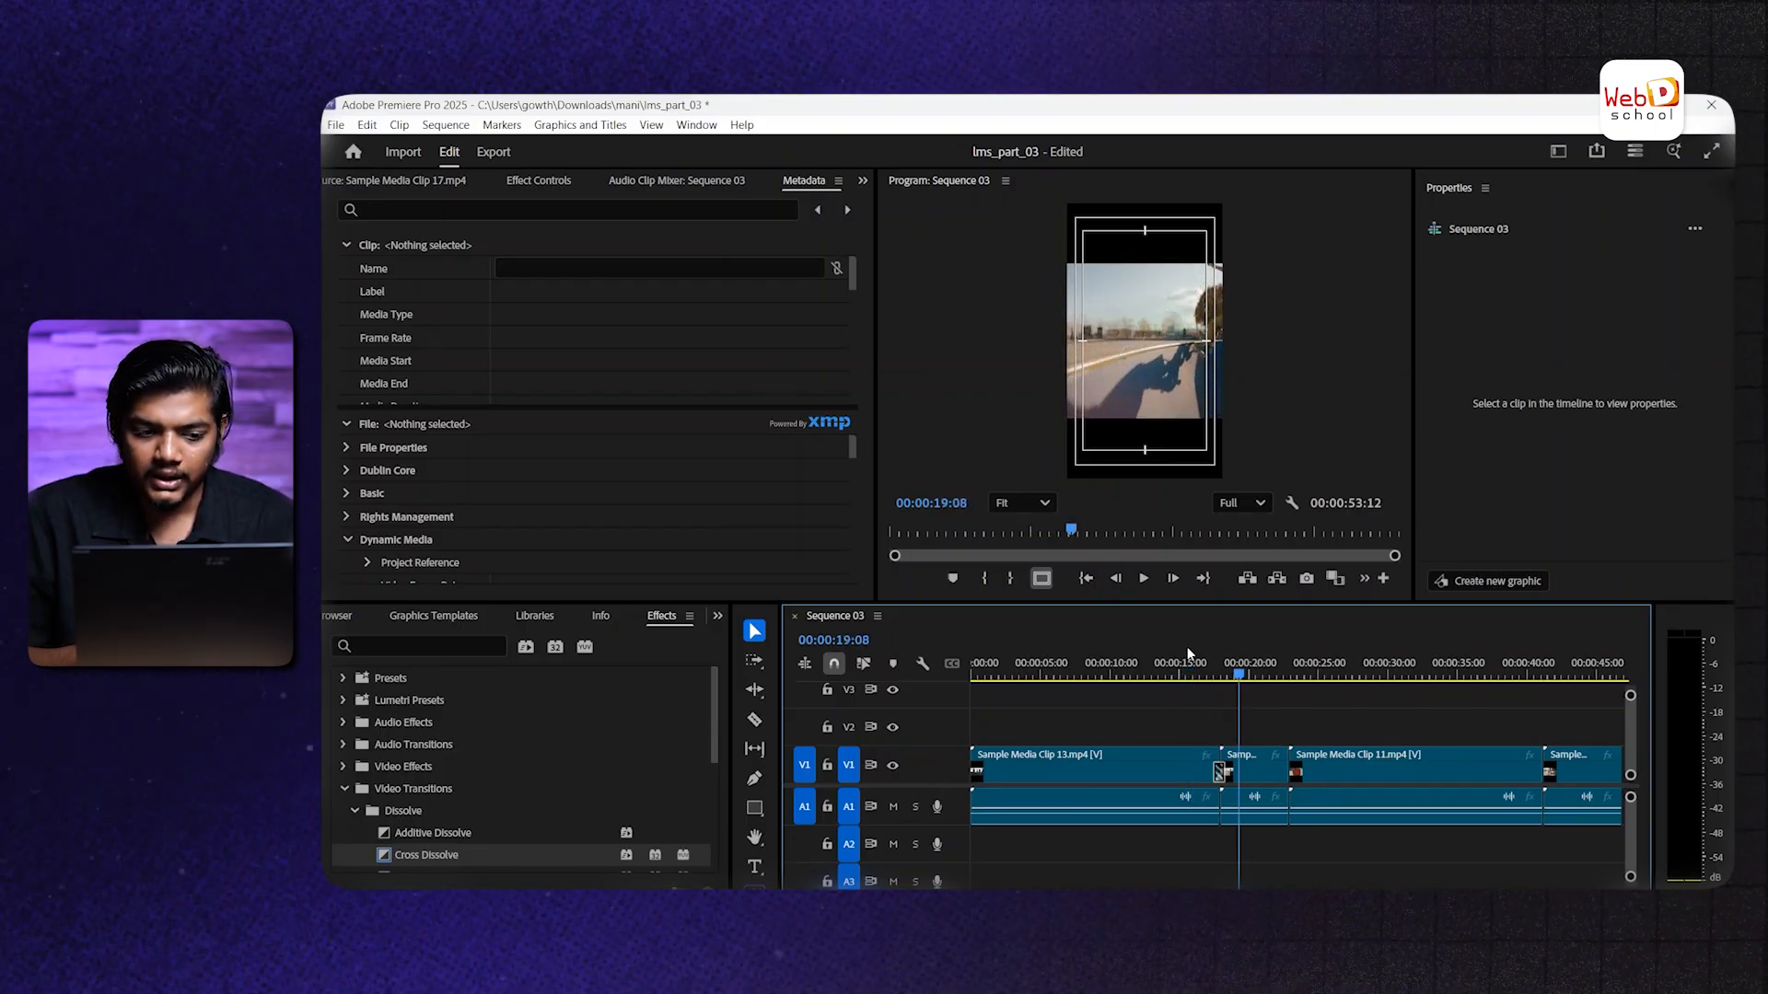
# Adjust the Audio 1 volume fader for Sequence 03 in the Audio Clip Mixer
pyautogui.click(680, 182)
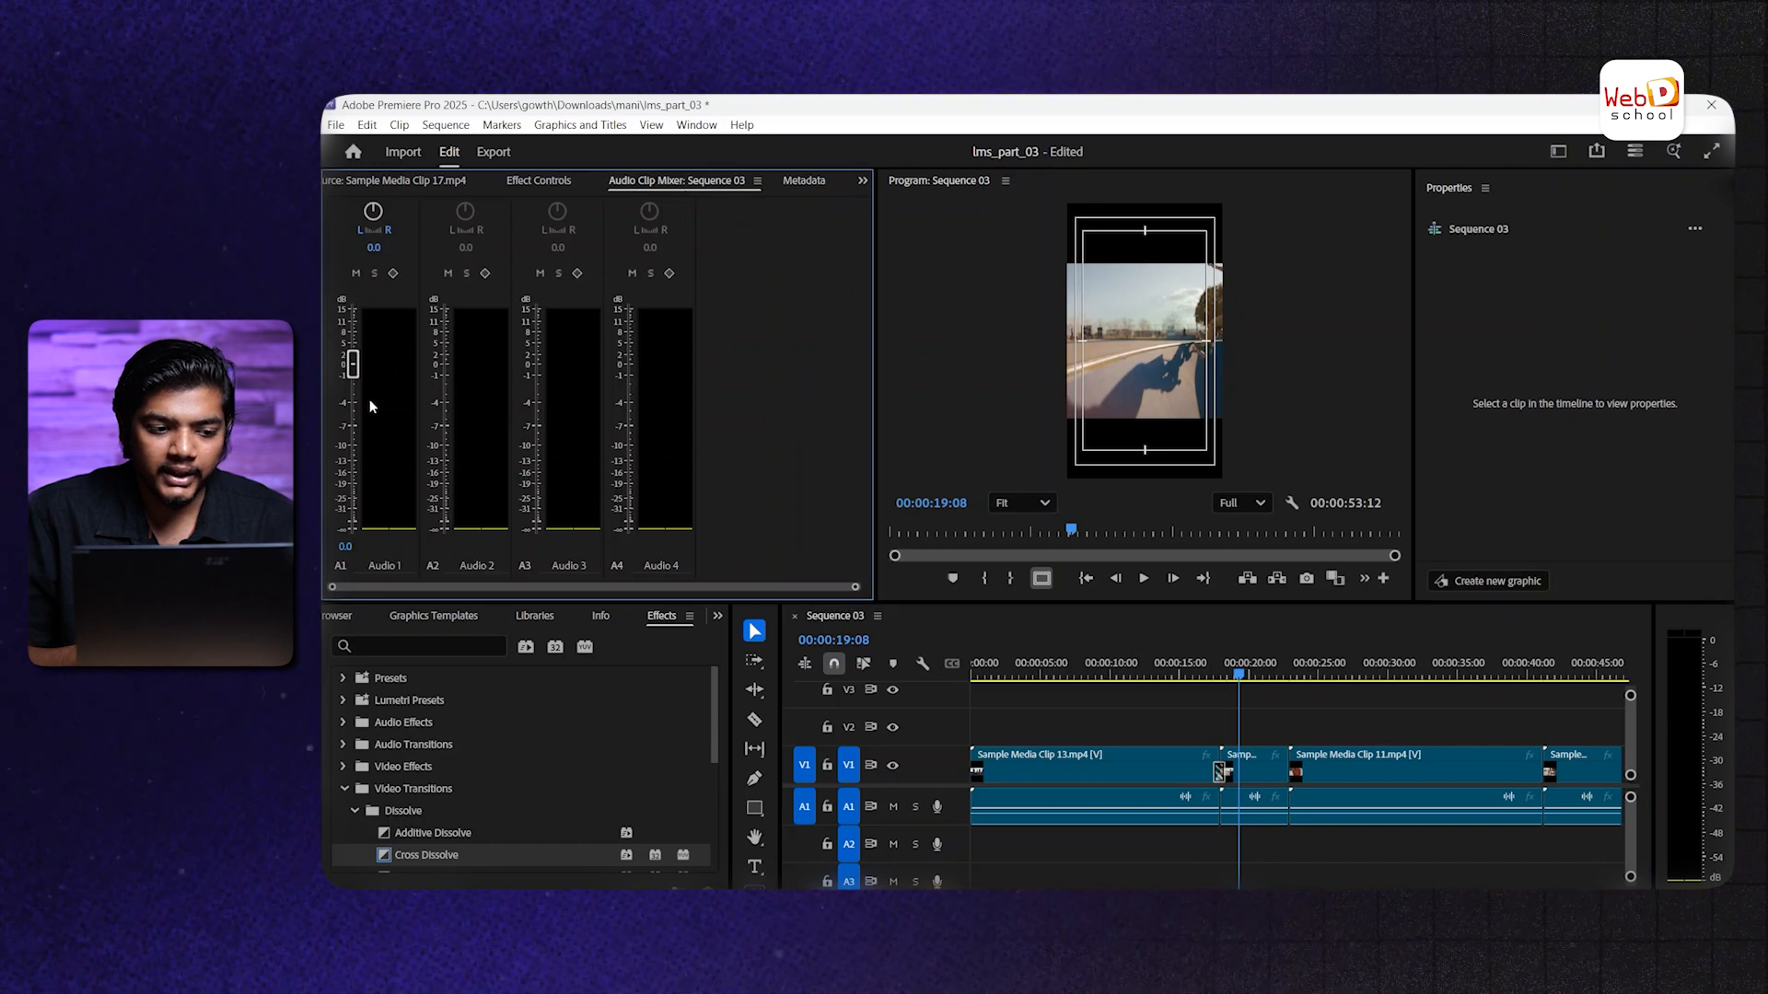
pyautogui.moveTo(355, 375); pyautogui.dragTo(355, 366)
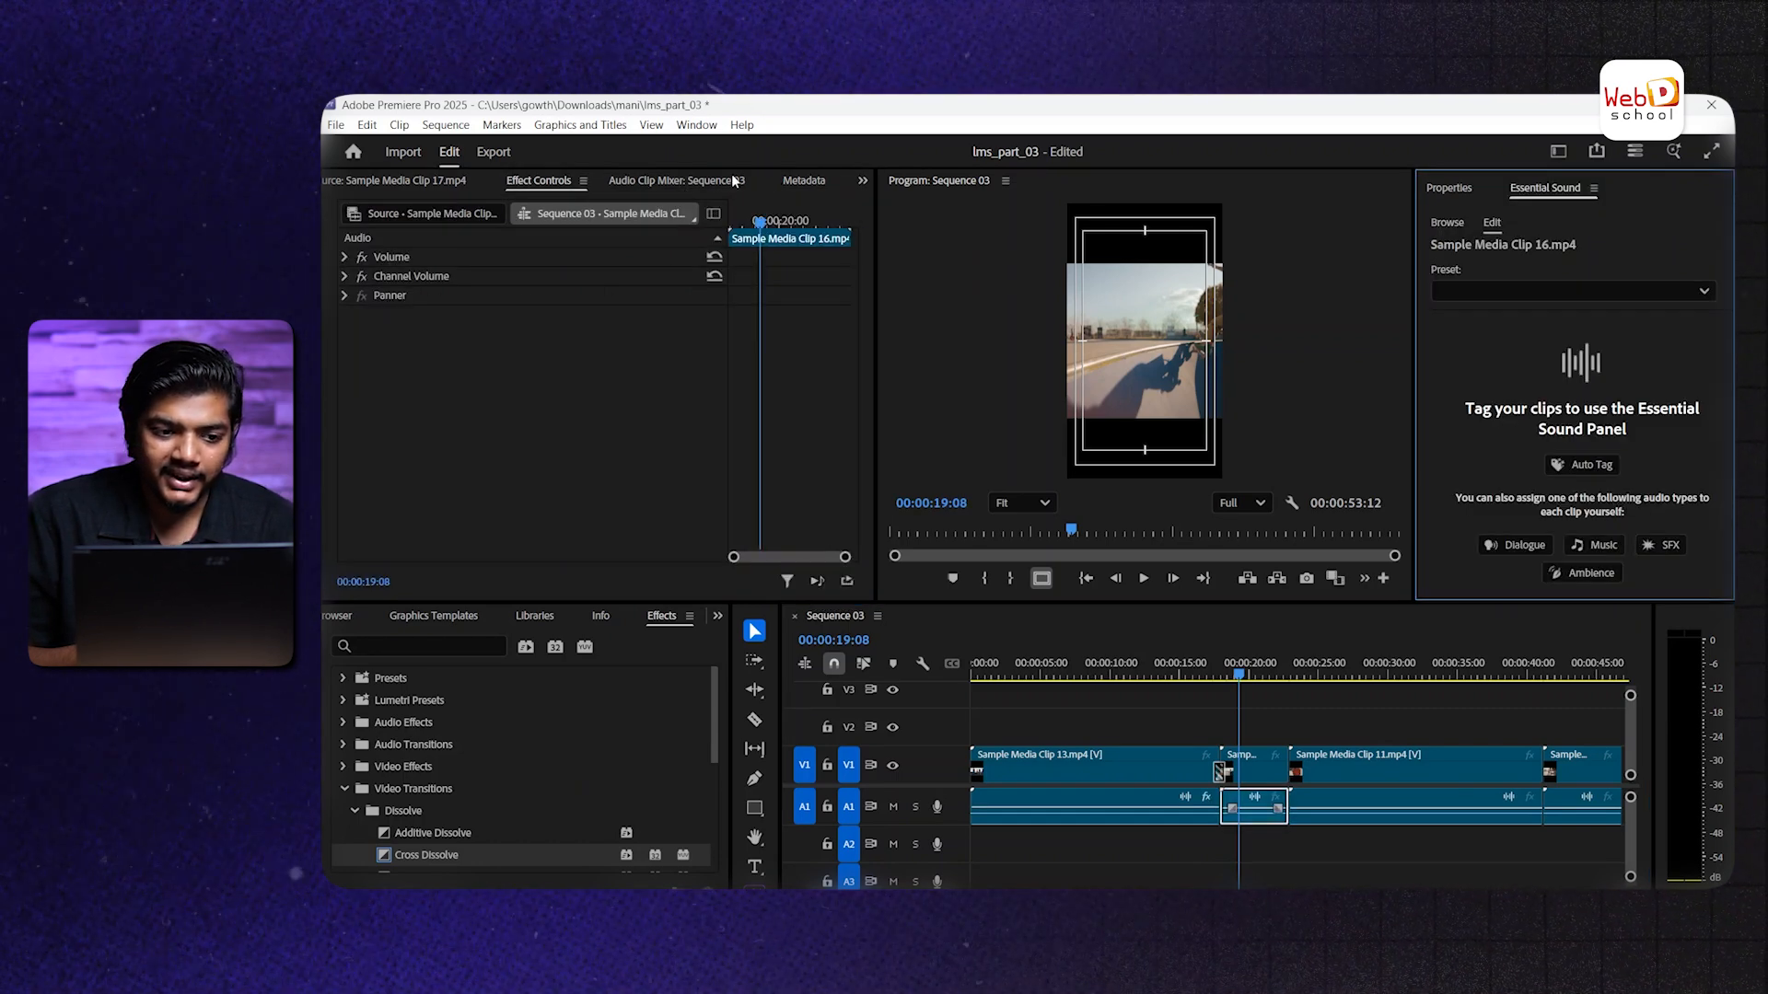
pyautogui.click(721, 182)
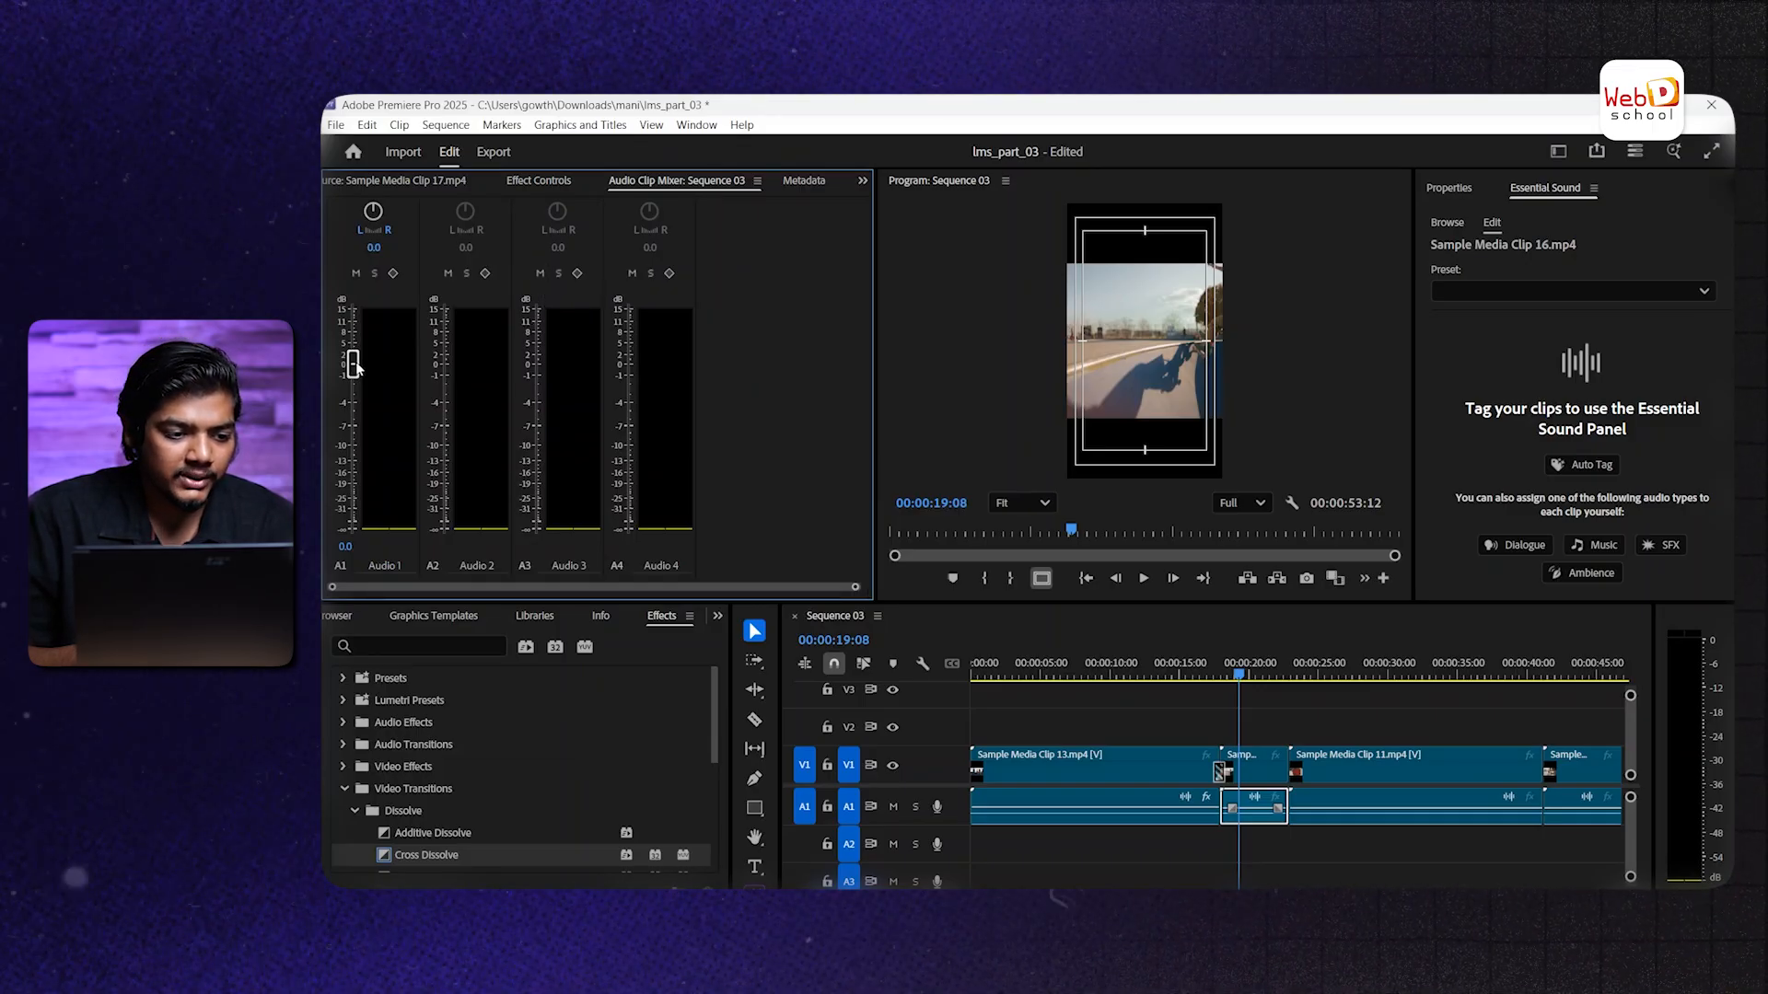
pyautogui.moveTo(353, 364); pyautogui.dragTo(355, 349)
# Examine the Motion, Opacity and Time Remapping settings of Sample Media Clip 16's video in Effect Controls
pyautogui.click(551, 182)
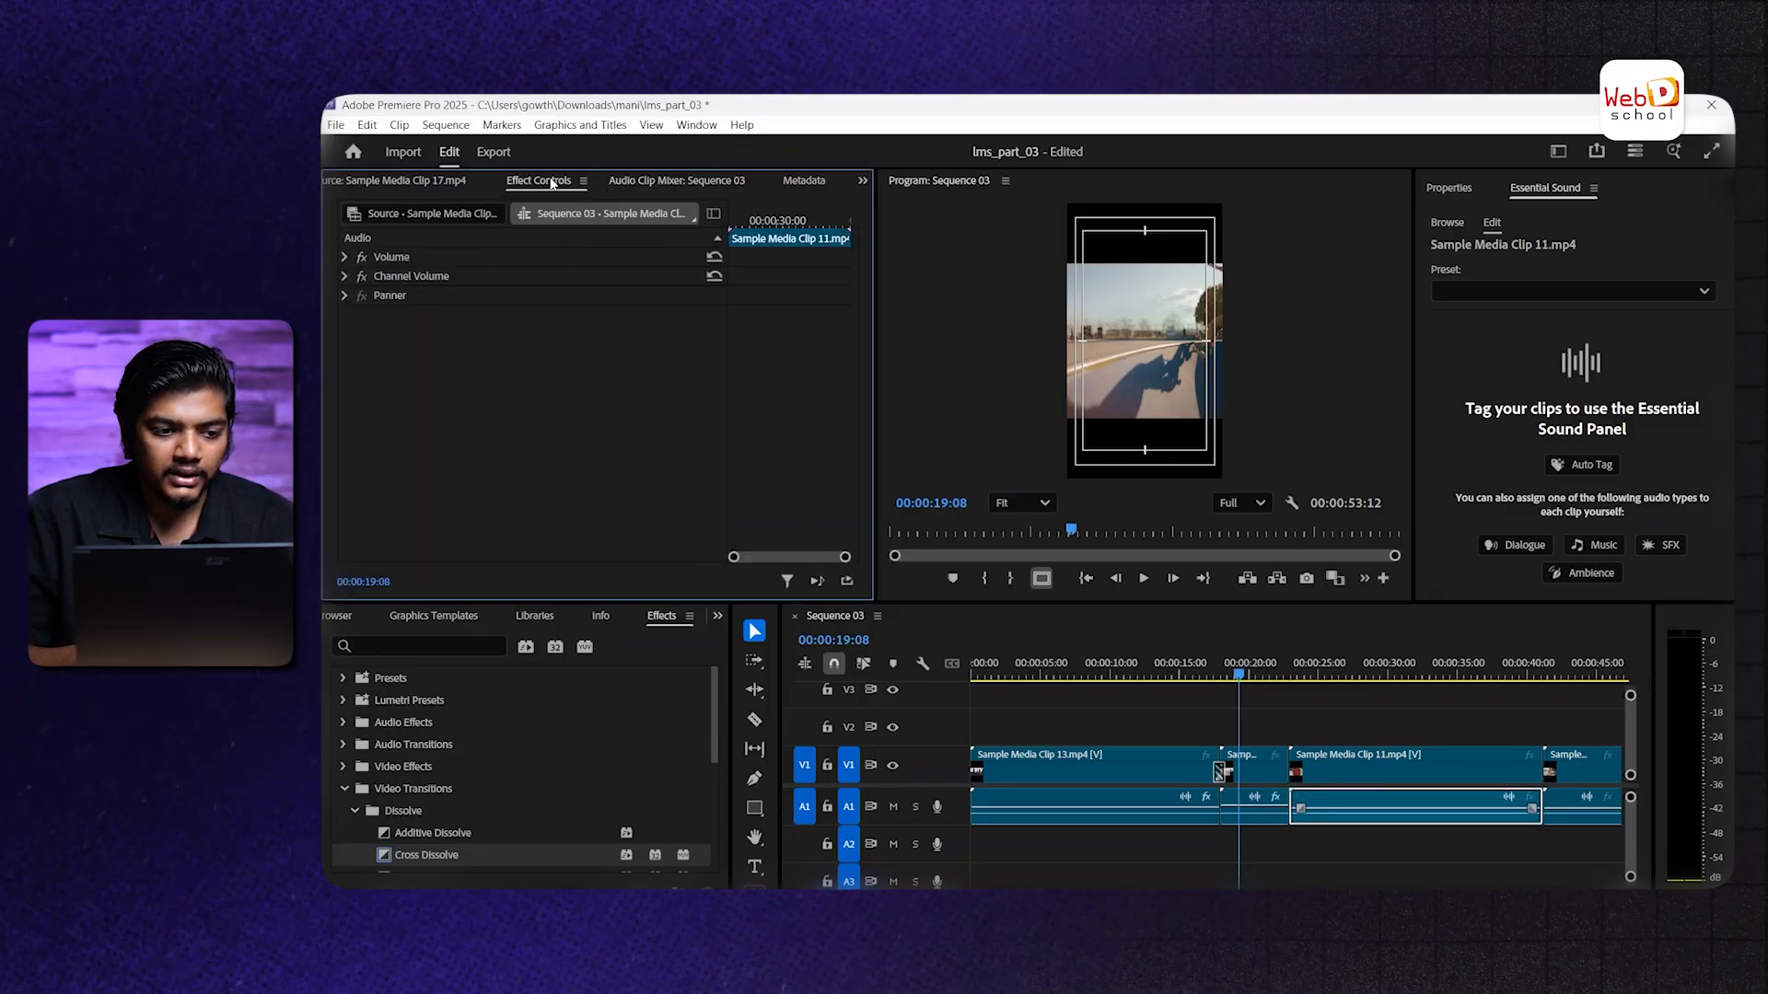
pyautogui.click(1267, 769)
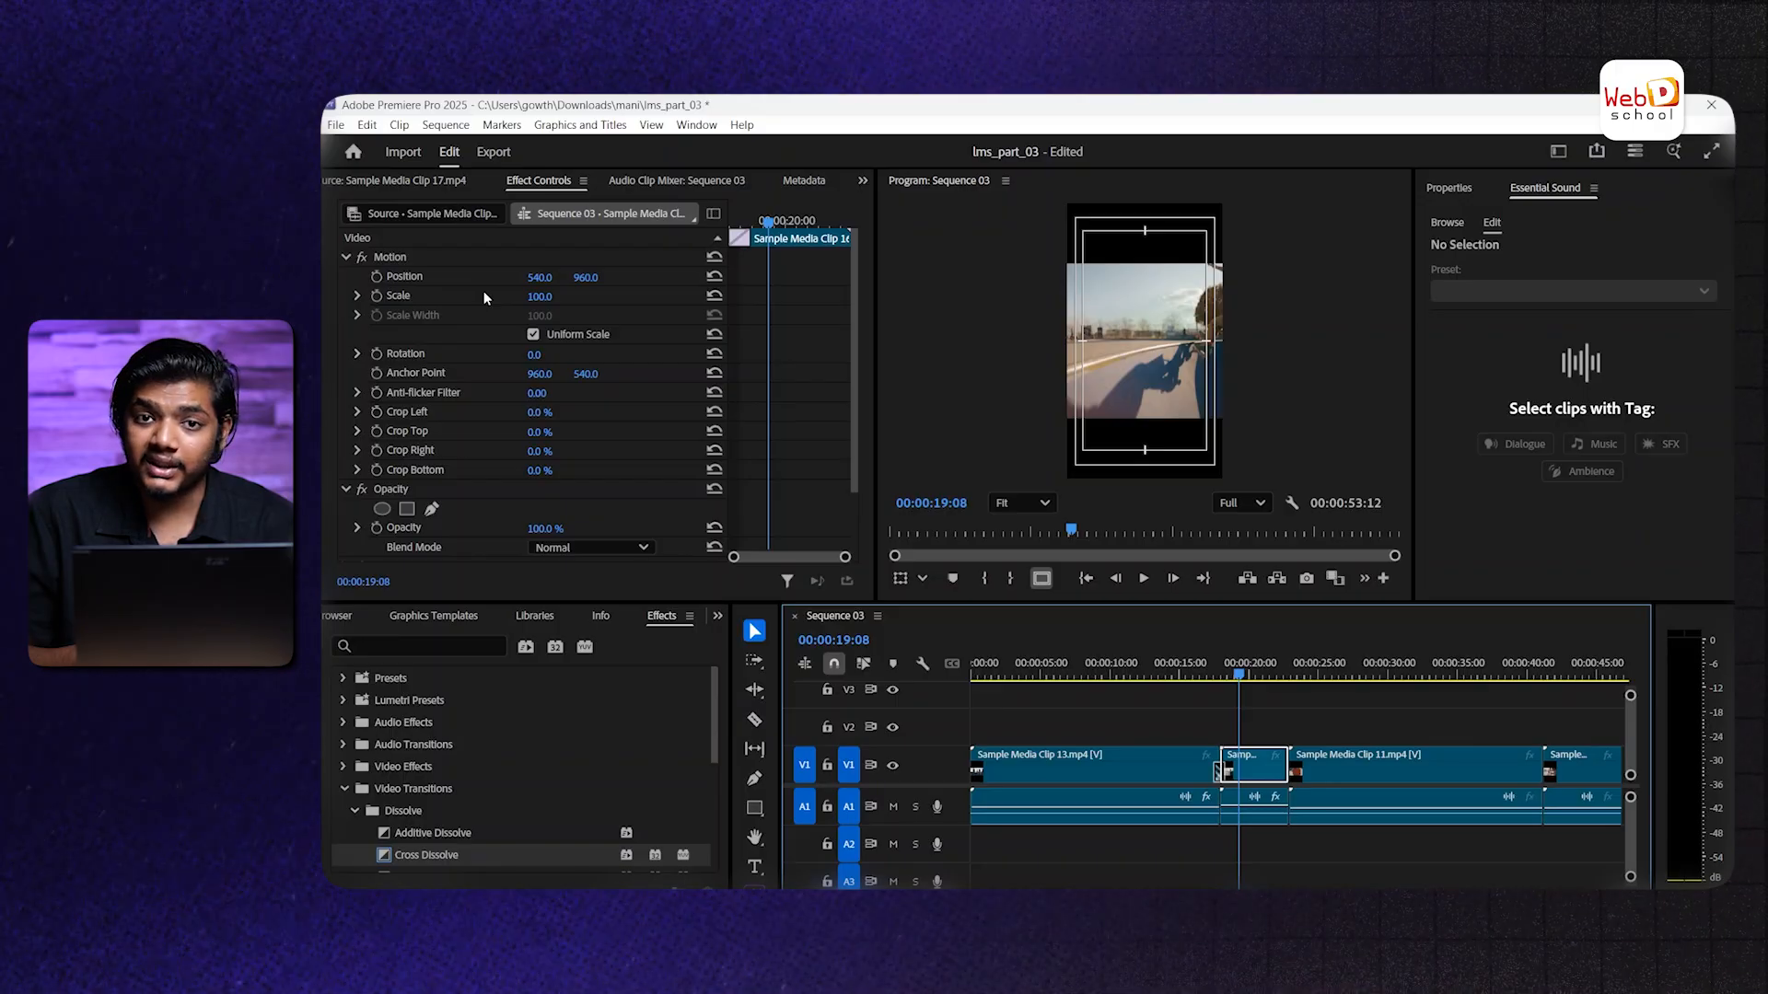
pyautogui.scroll(-2, 484, 291)
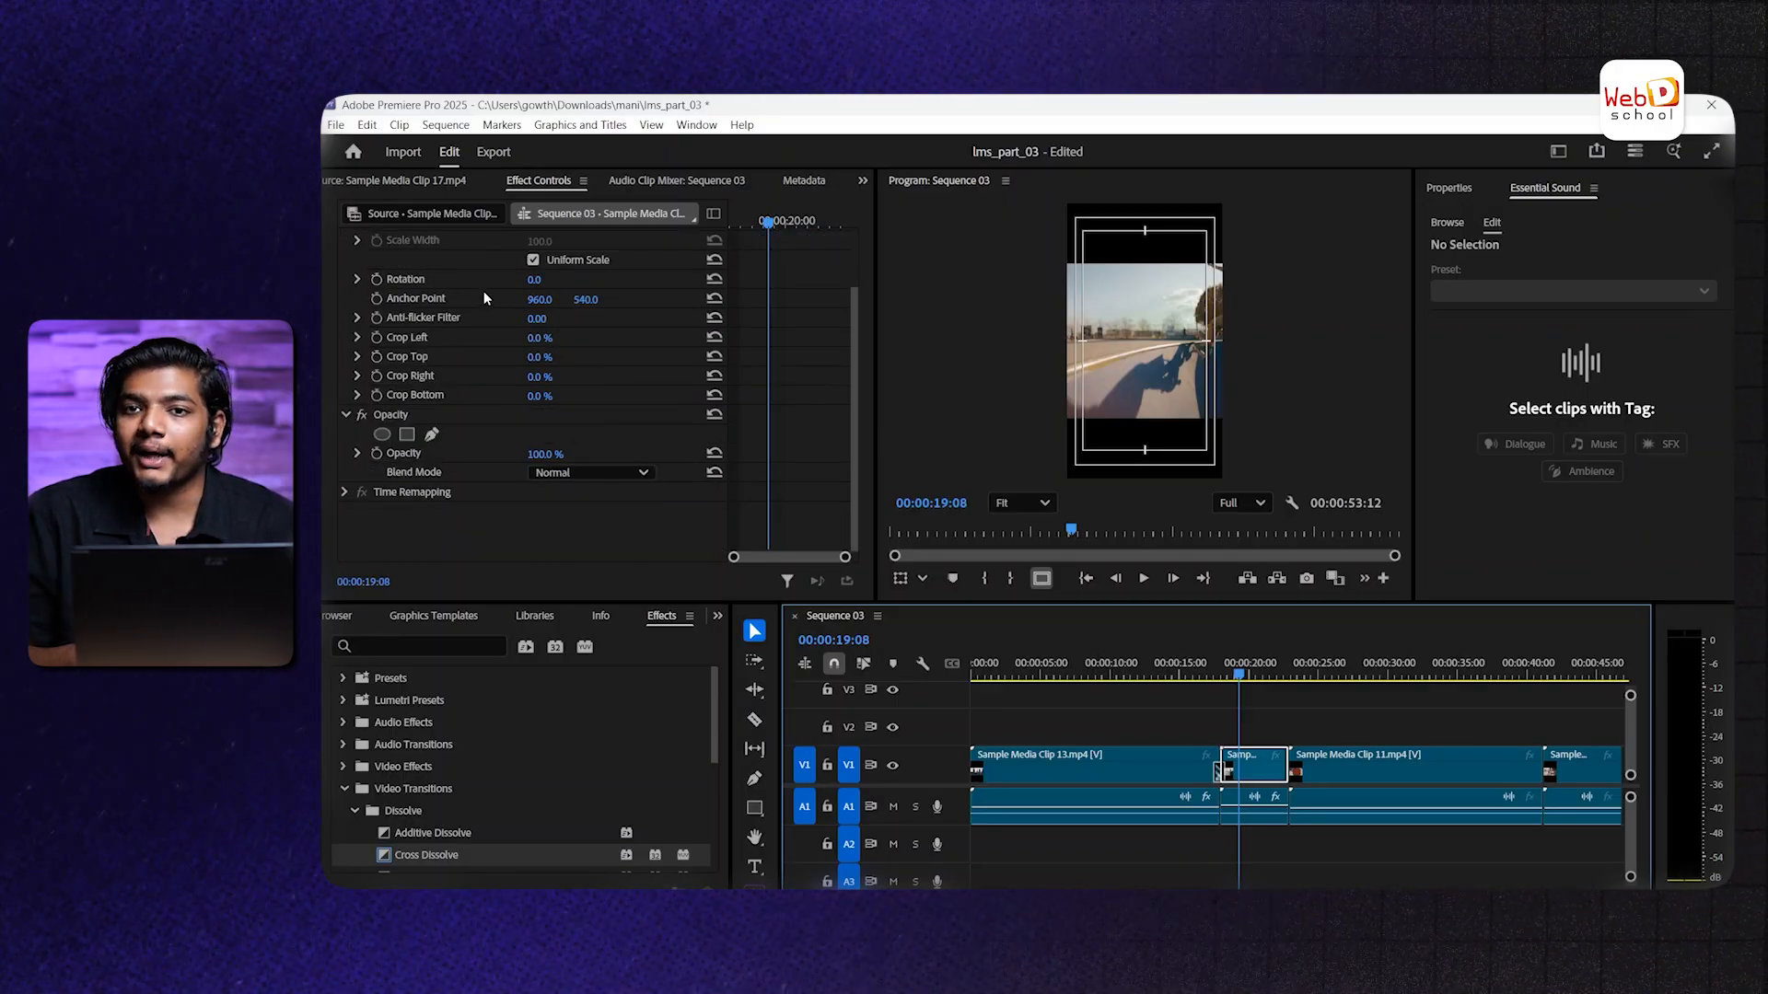
pyautogui.scroll(2, 485, 297)
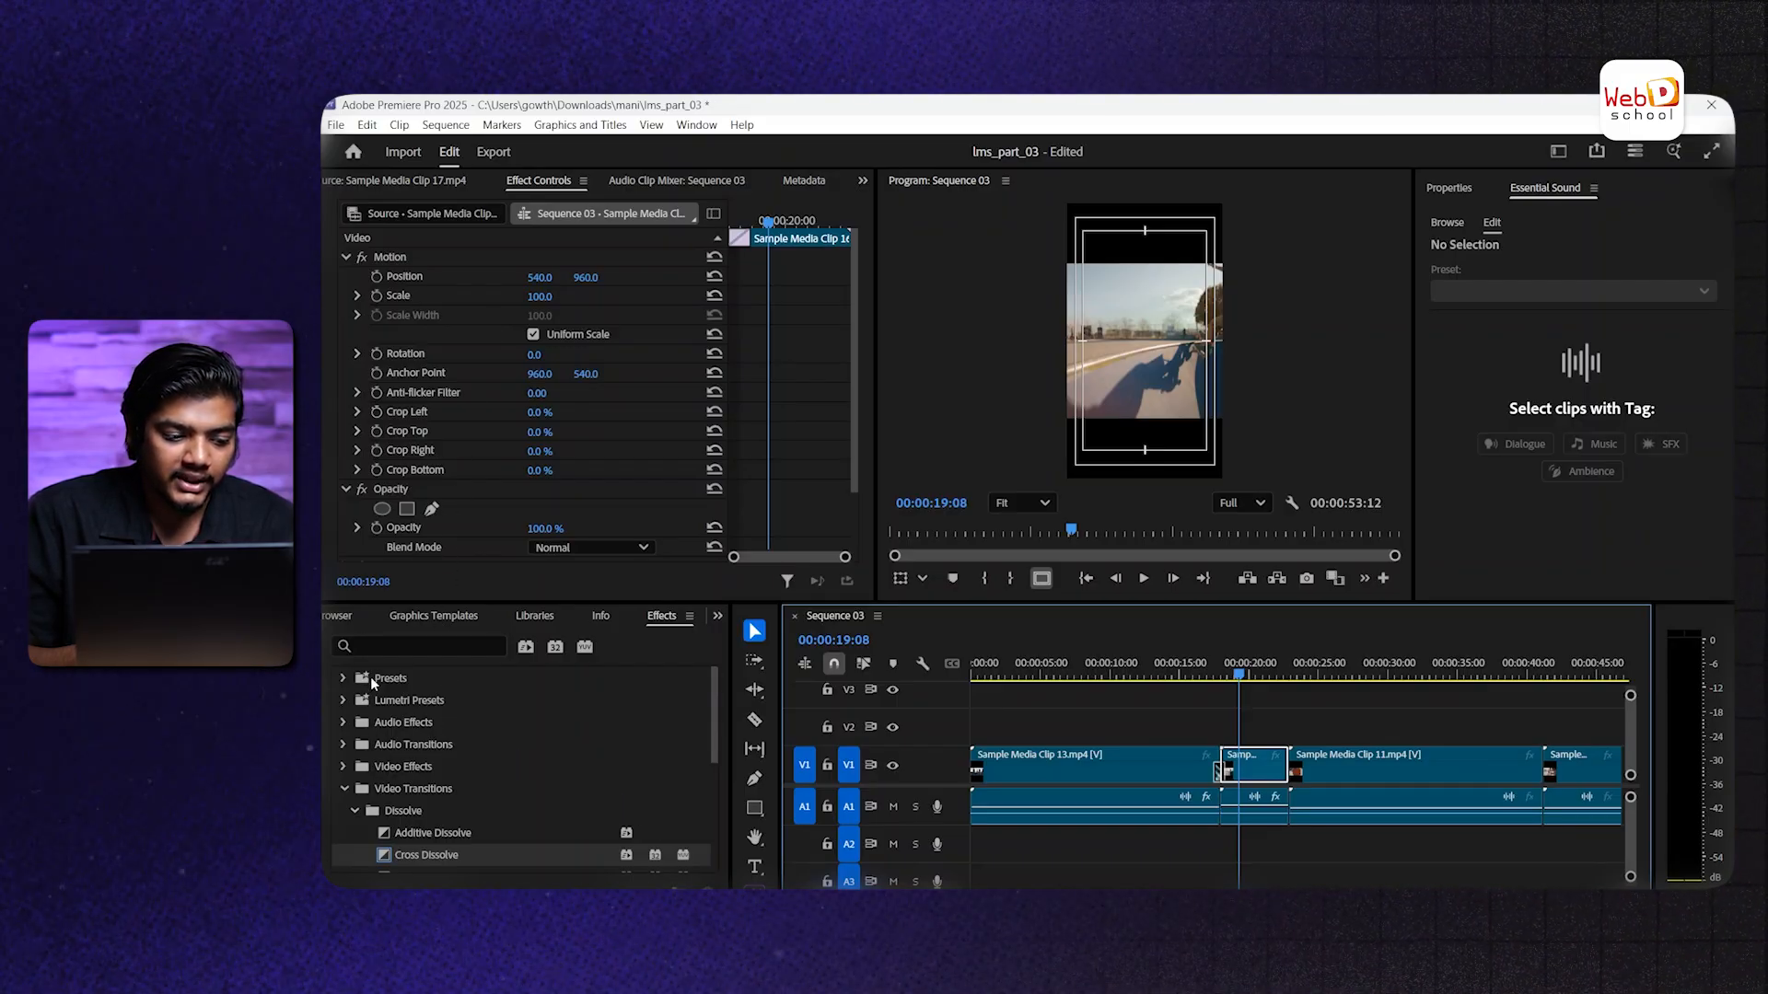
# Search the effects for "rough" and apply Roughen Edges to Sample Media Clip 16 in Sequence 03
pyautogui.click(406, 647)
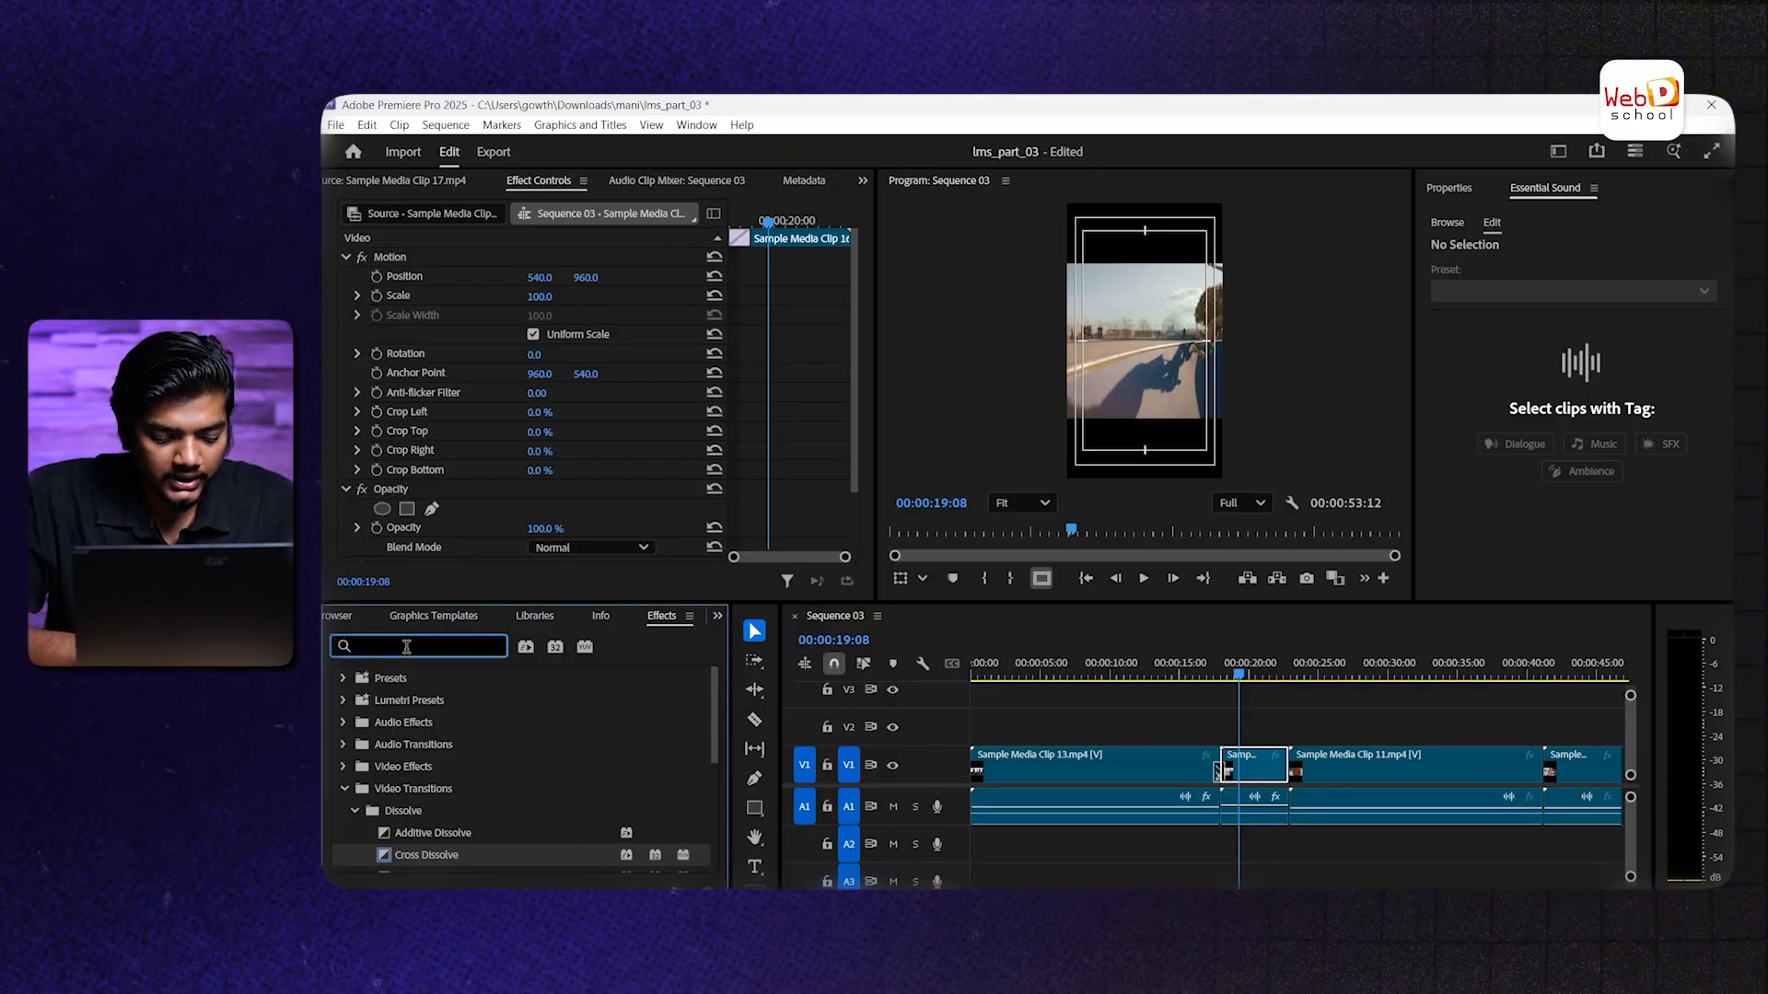
pyautogui.write('c')
pyautogui.press('BackSpace')
pyautogui.write('rough')
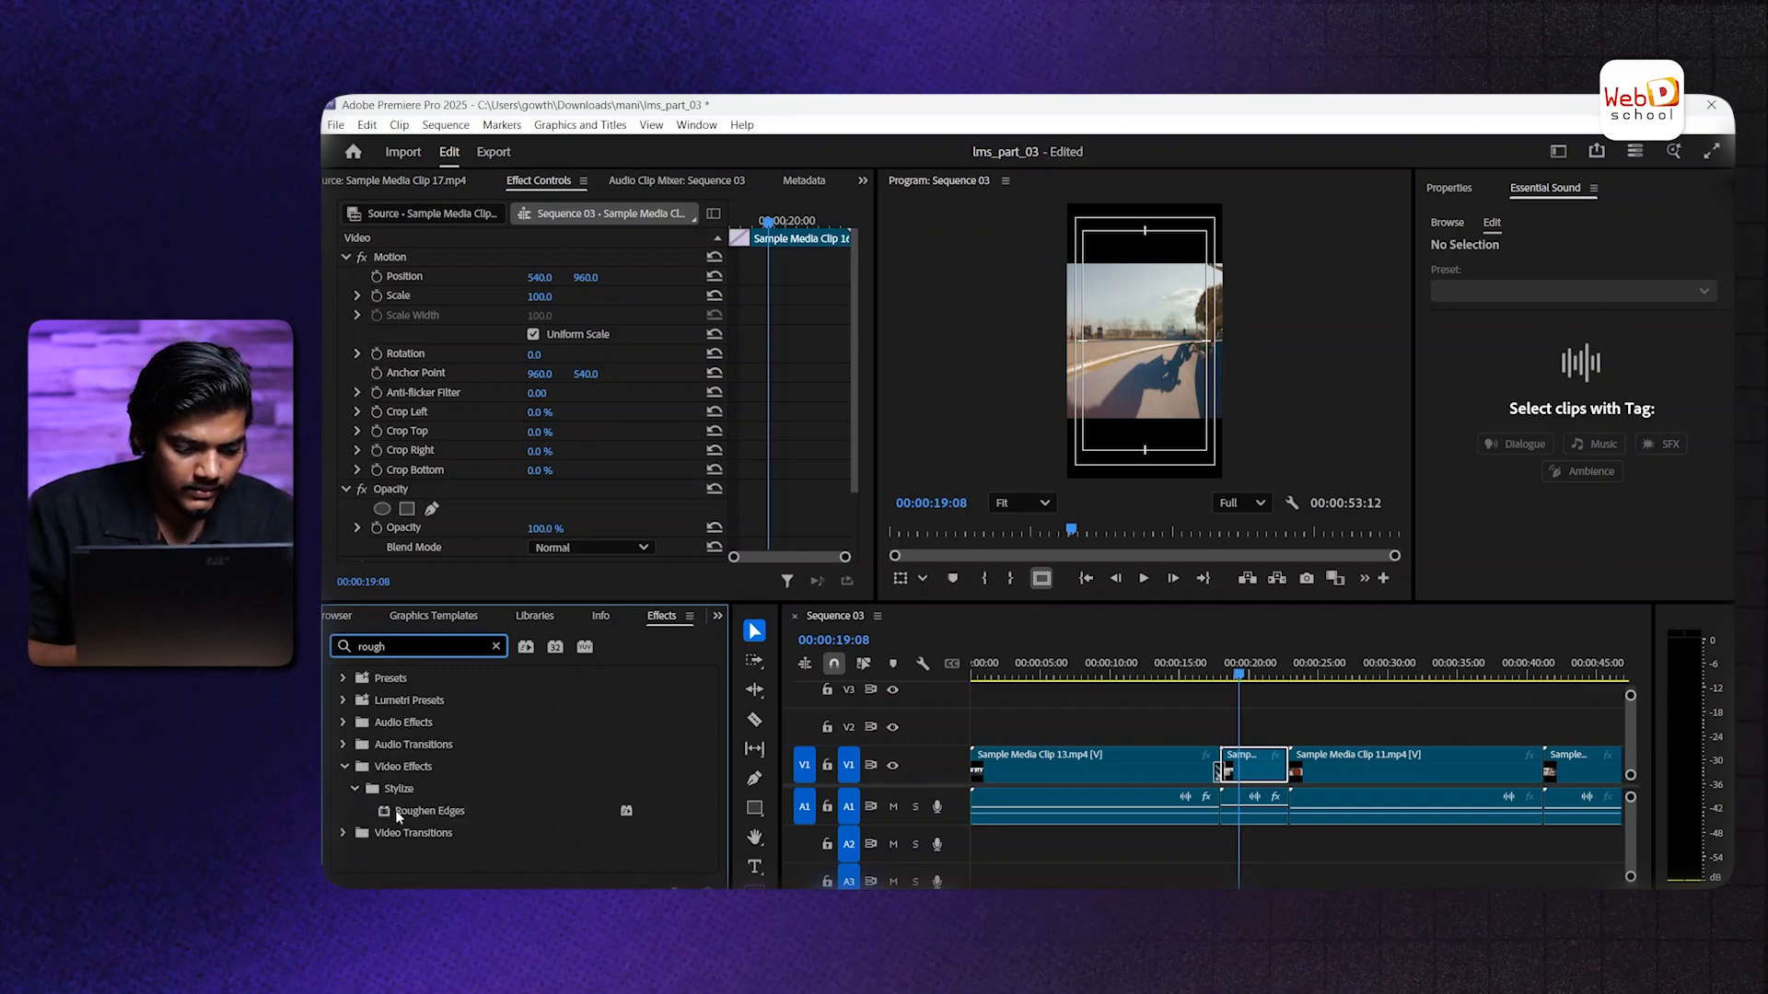
pyautogui.moveTo(414, 811); pyautogui.dragTo(1238, 755)
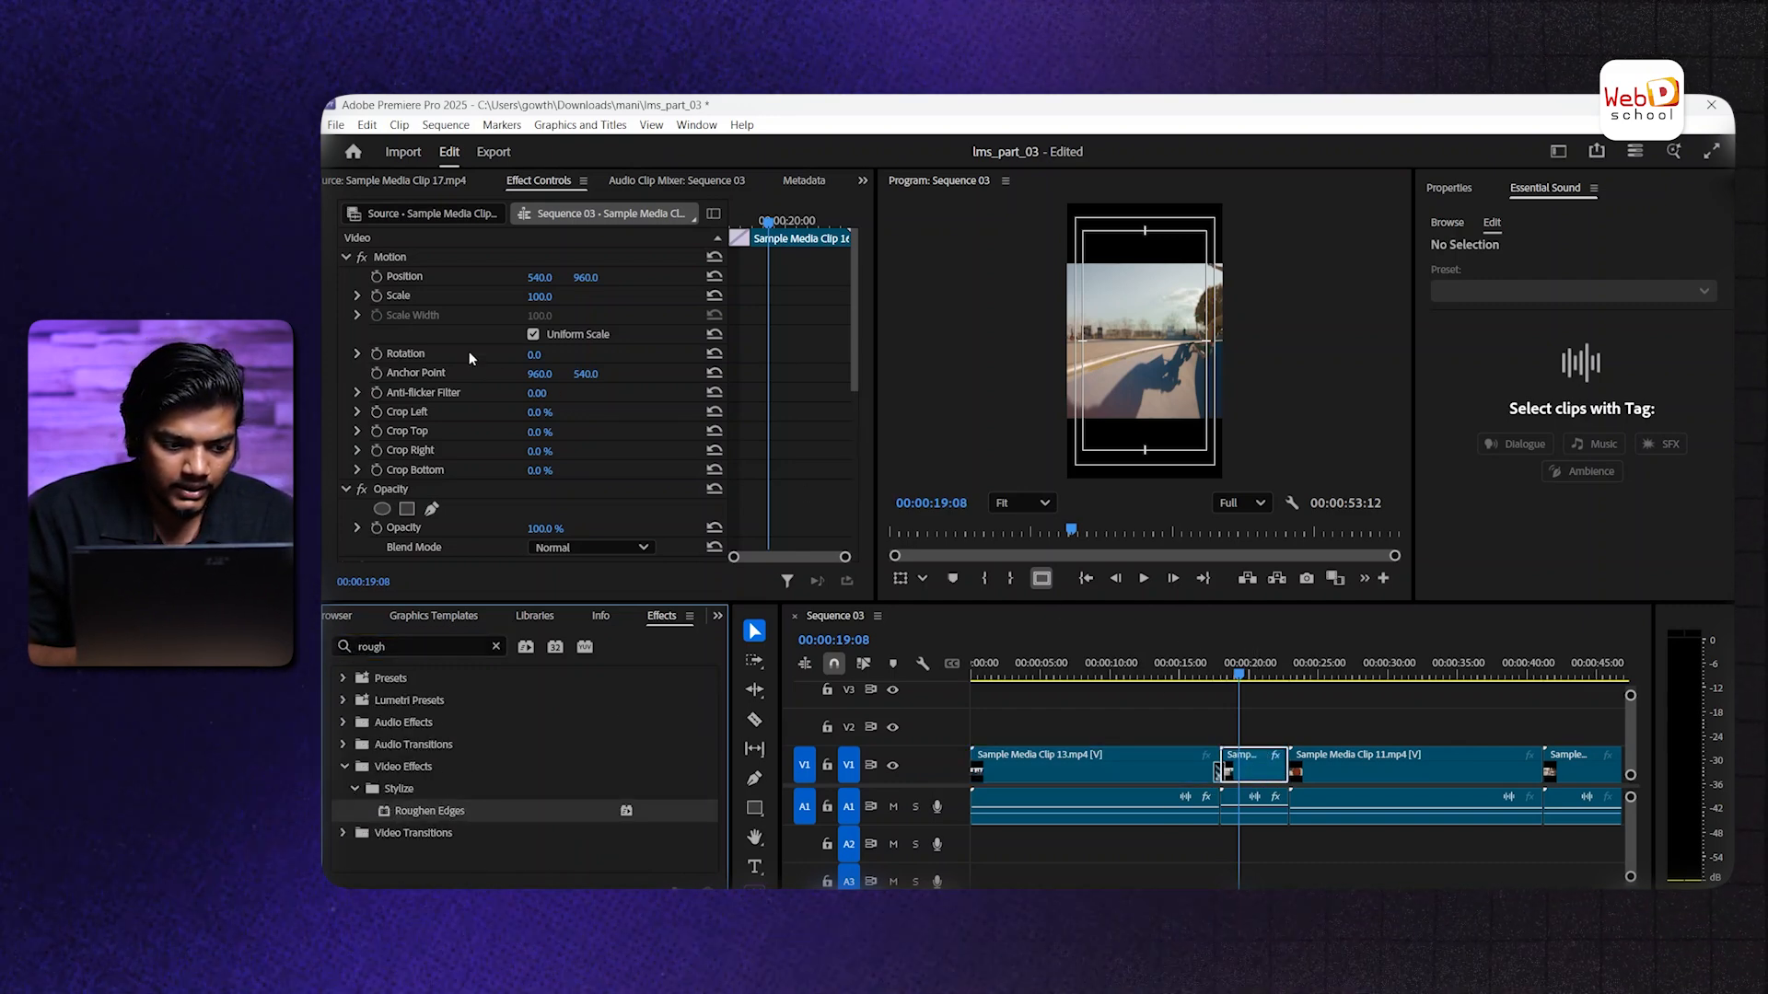
# Set the Roughen Edges effect's Border to 314, Edge Sharpness to 10 and Fractal Influence to 0
pyautogui.scroll(-3, 473, 398)
pyautogui.scroll(-3, 476, 406)
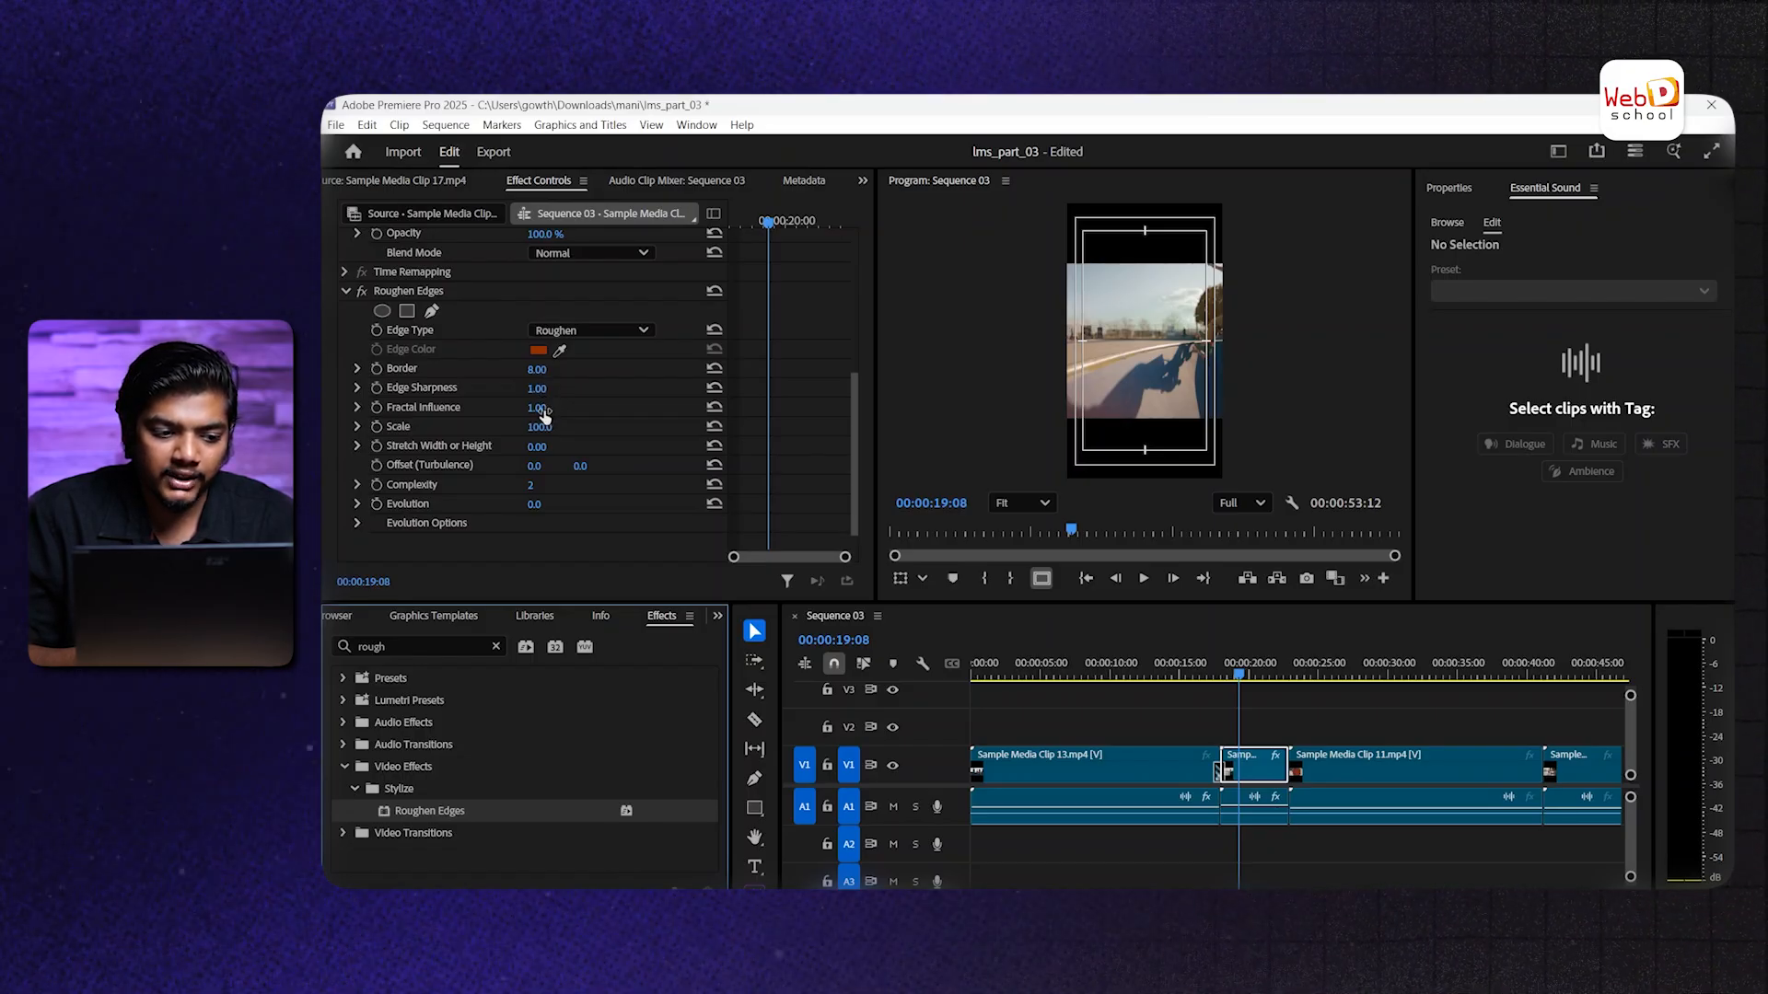
pyautogui.moveTo(542, 410)
pyautogui.mouseDown()
pyautogui.moveTo(488, 410)
pyautogui.moveTo(553, 391)
pyautogui.mouseUp()
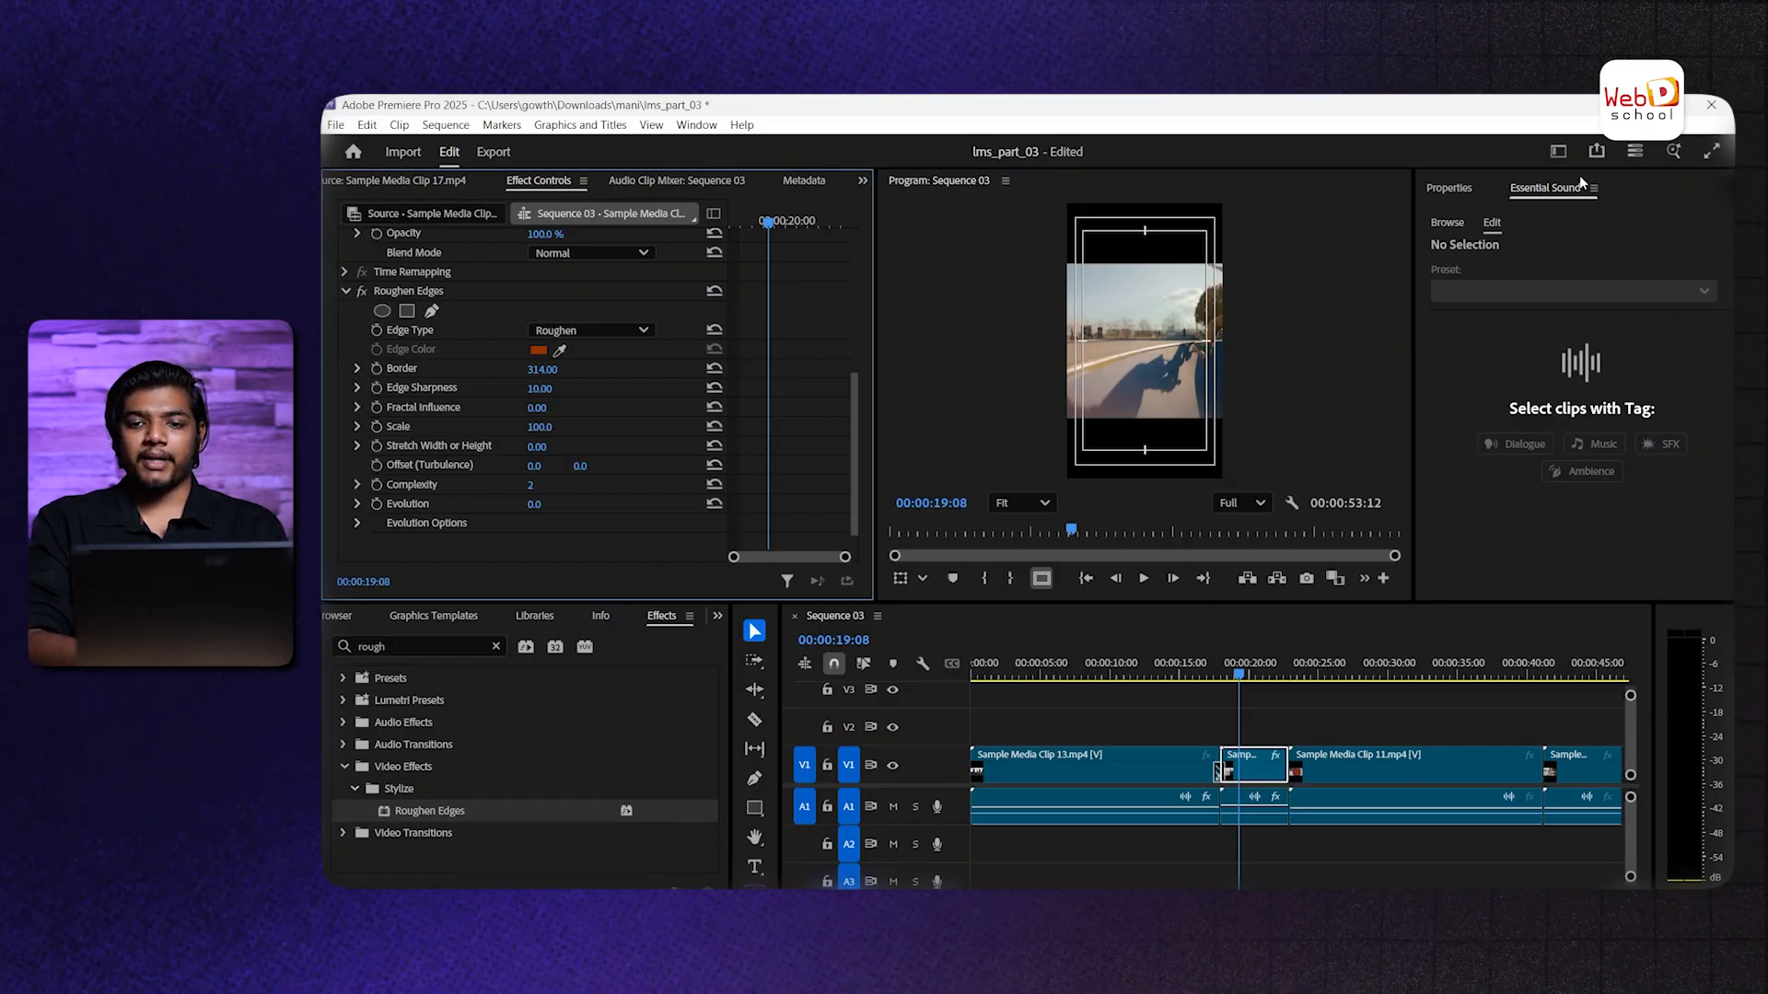
# Switch to the Color workspace and reset it to its saved layout
pyautogui.click(1558, 151)
pyautogui.click(1598, 362)
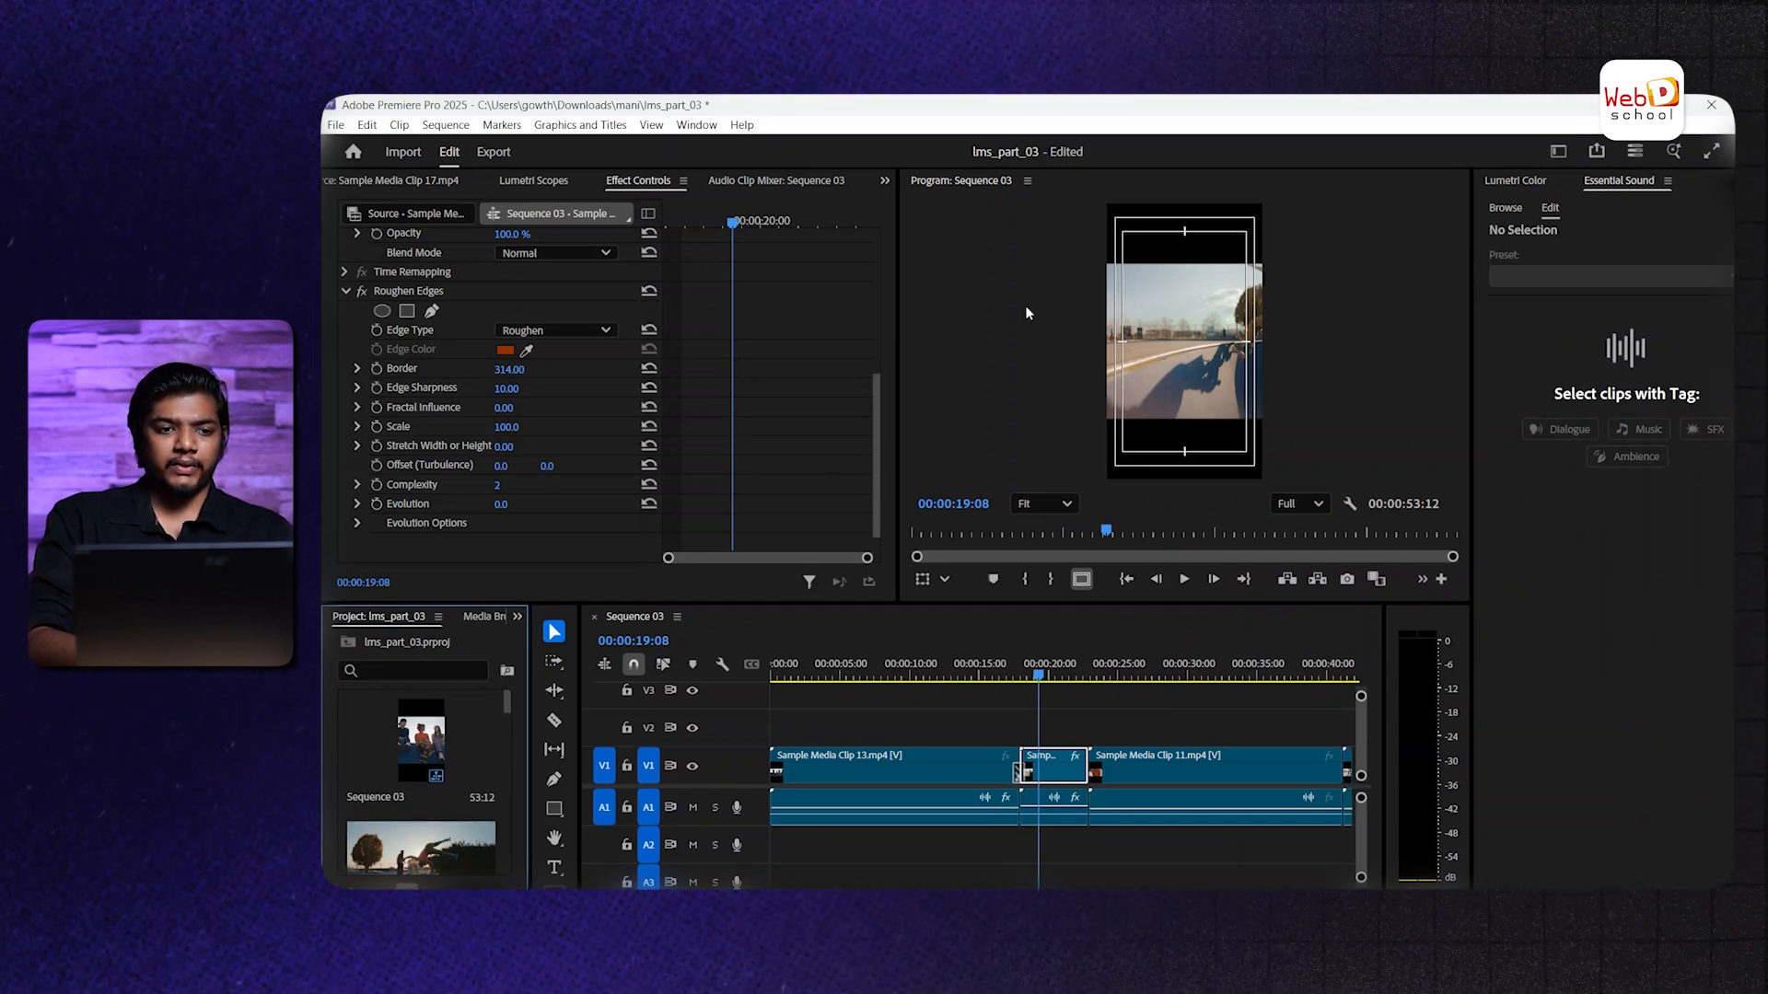
pyautogui.click(696, 125)
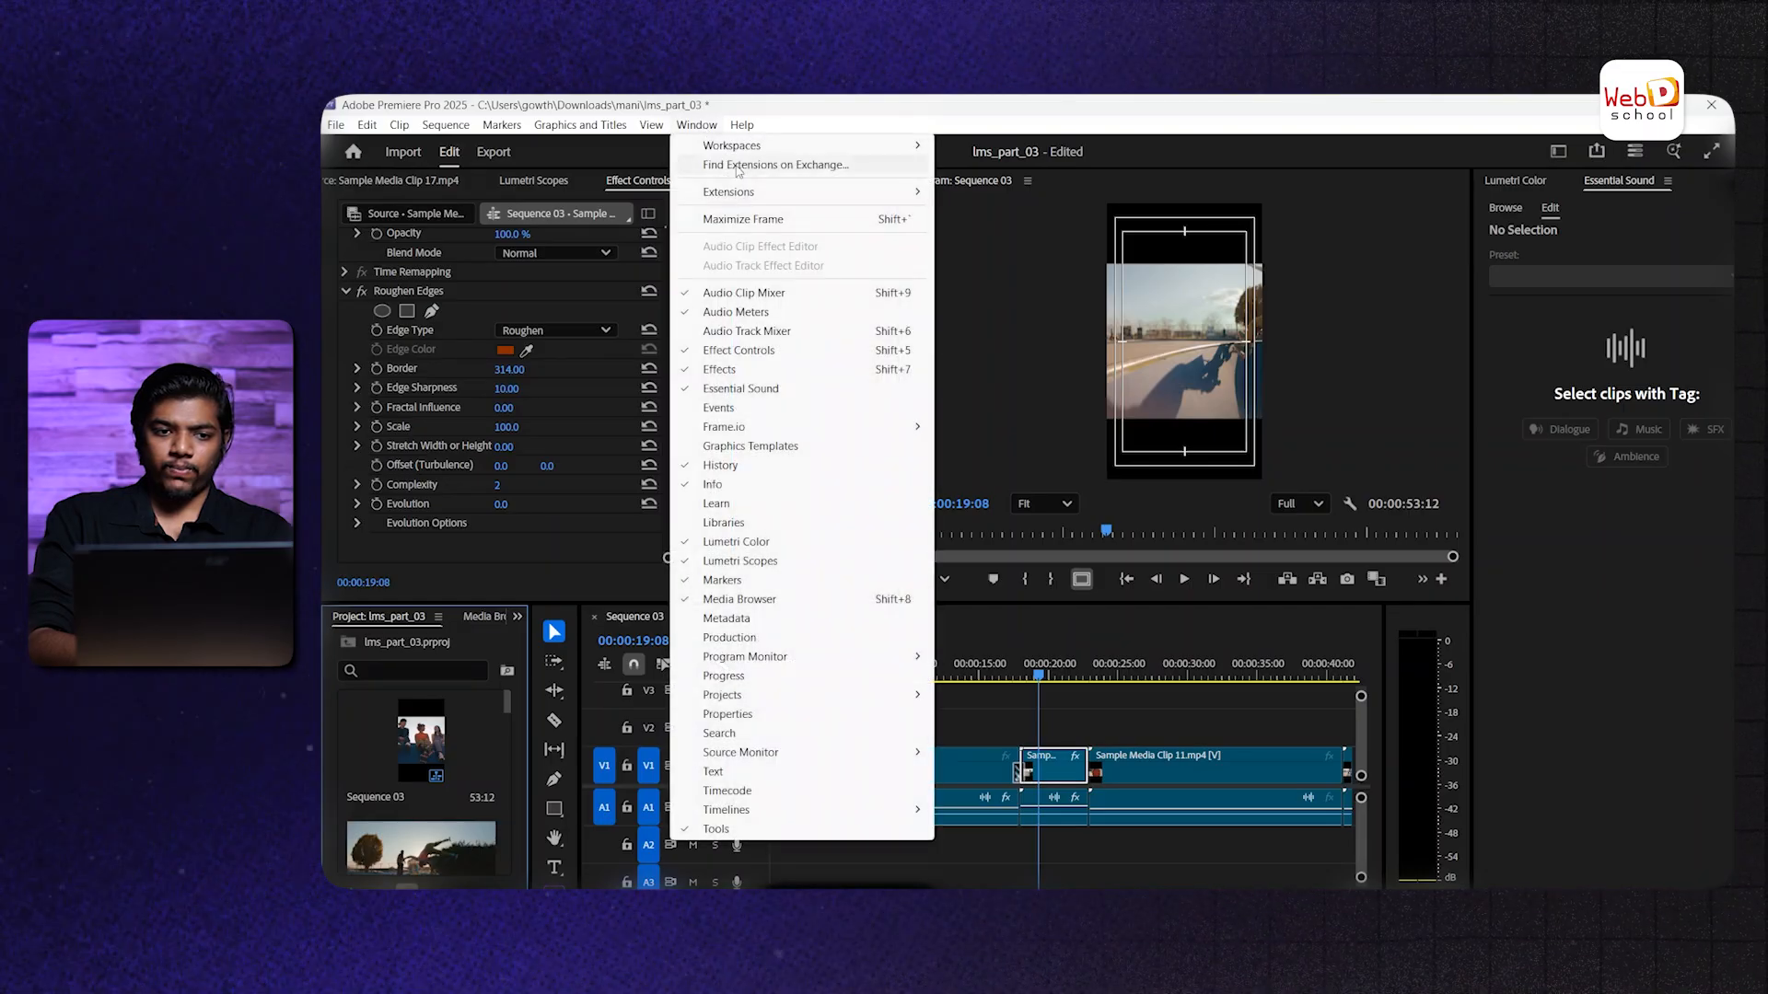
pyautogui.moveTo(801, 148)
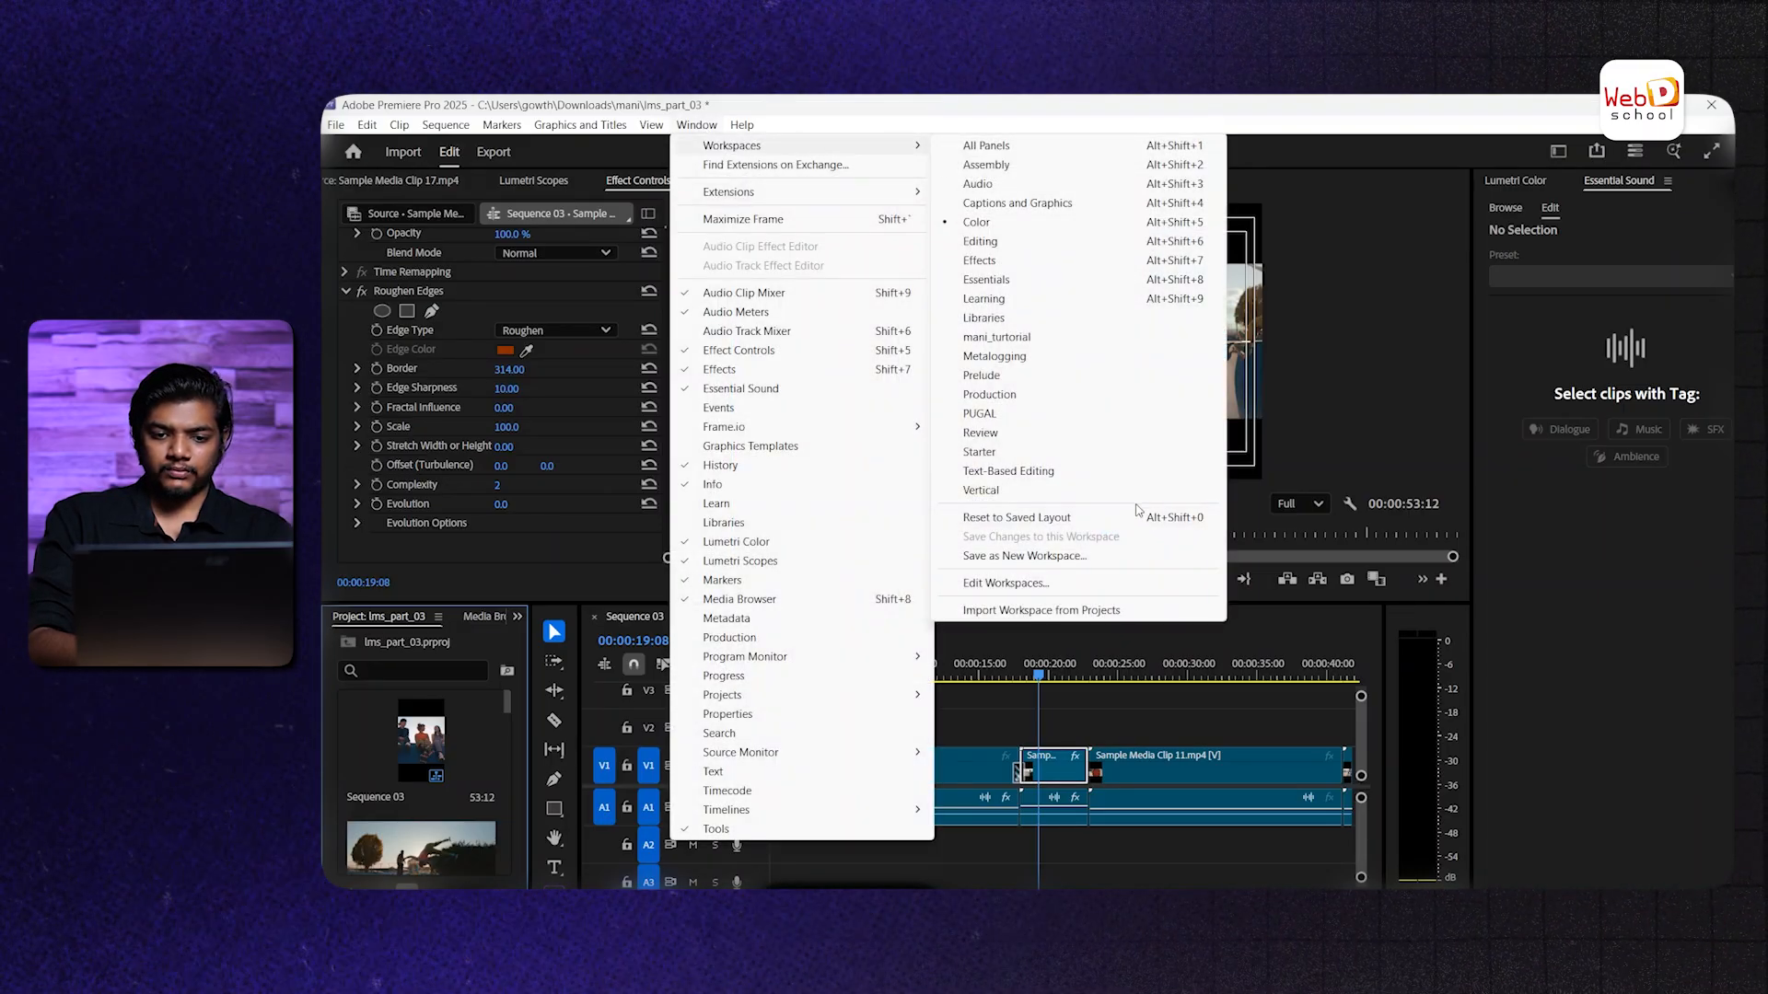
pyautogui.click(1129, 514)
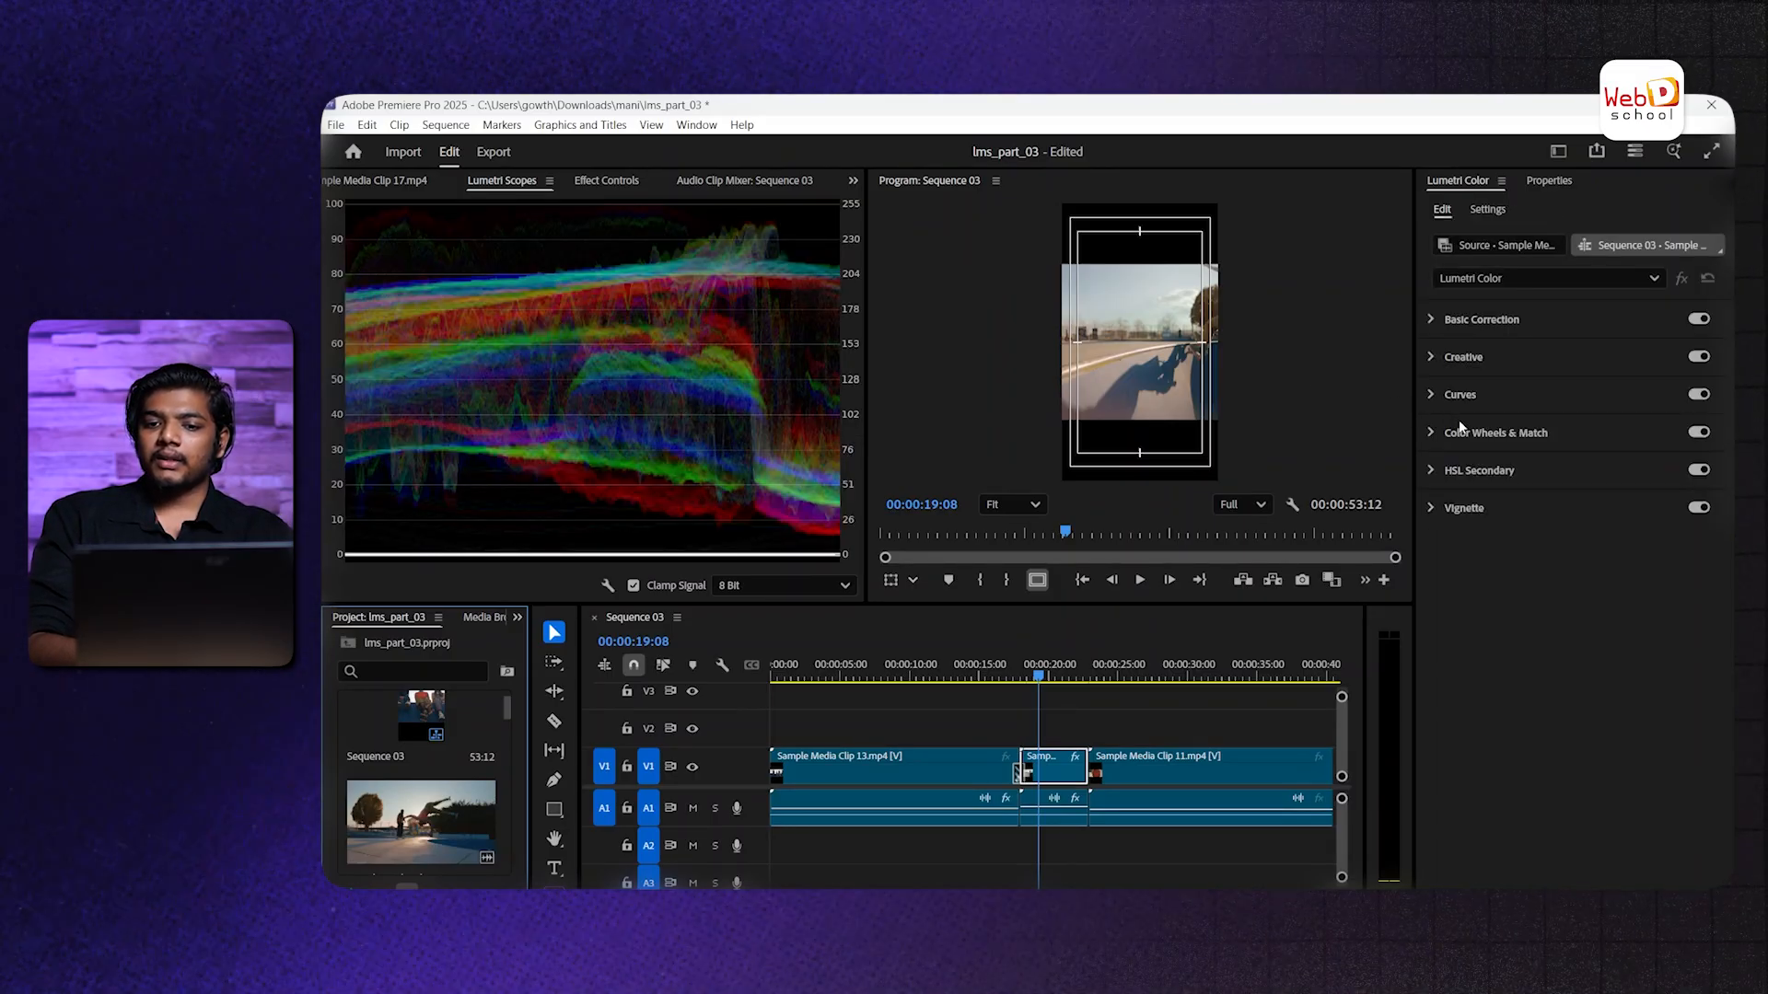
# Examine the Basic Correction and Creative settings in Lumetri Color
pyautogui.click(1427, 320)
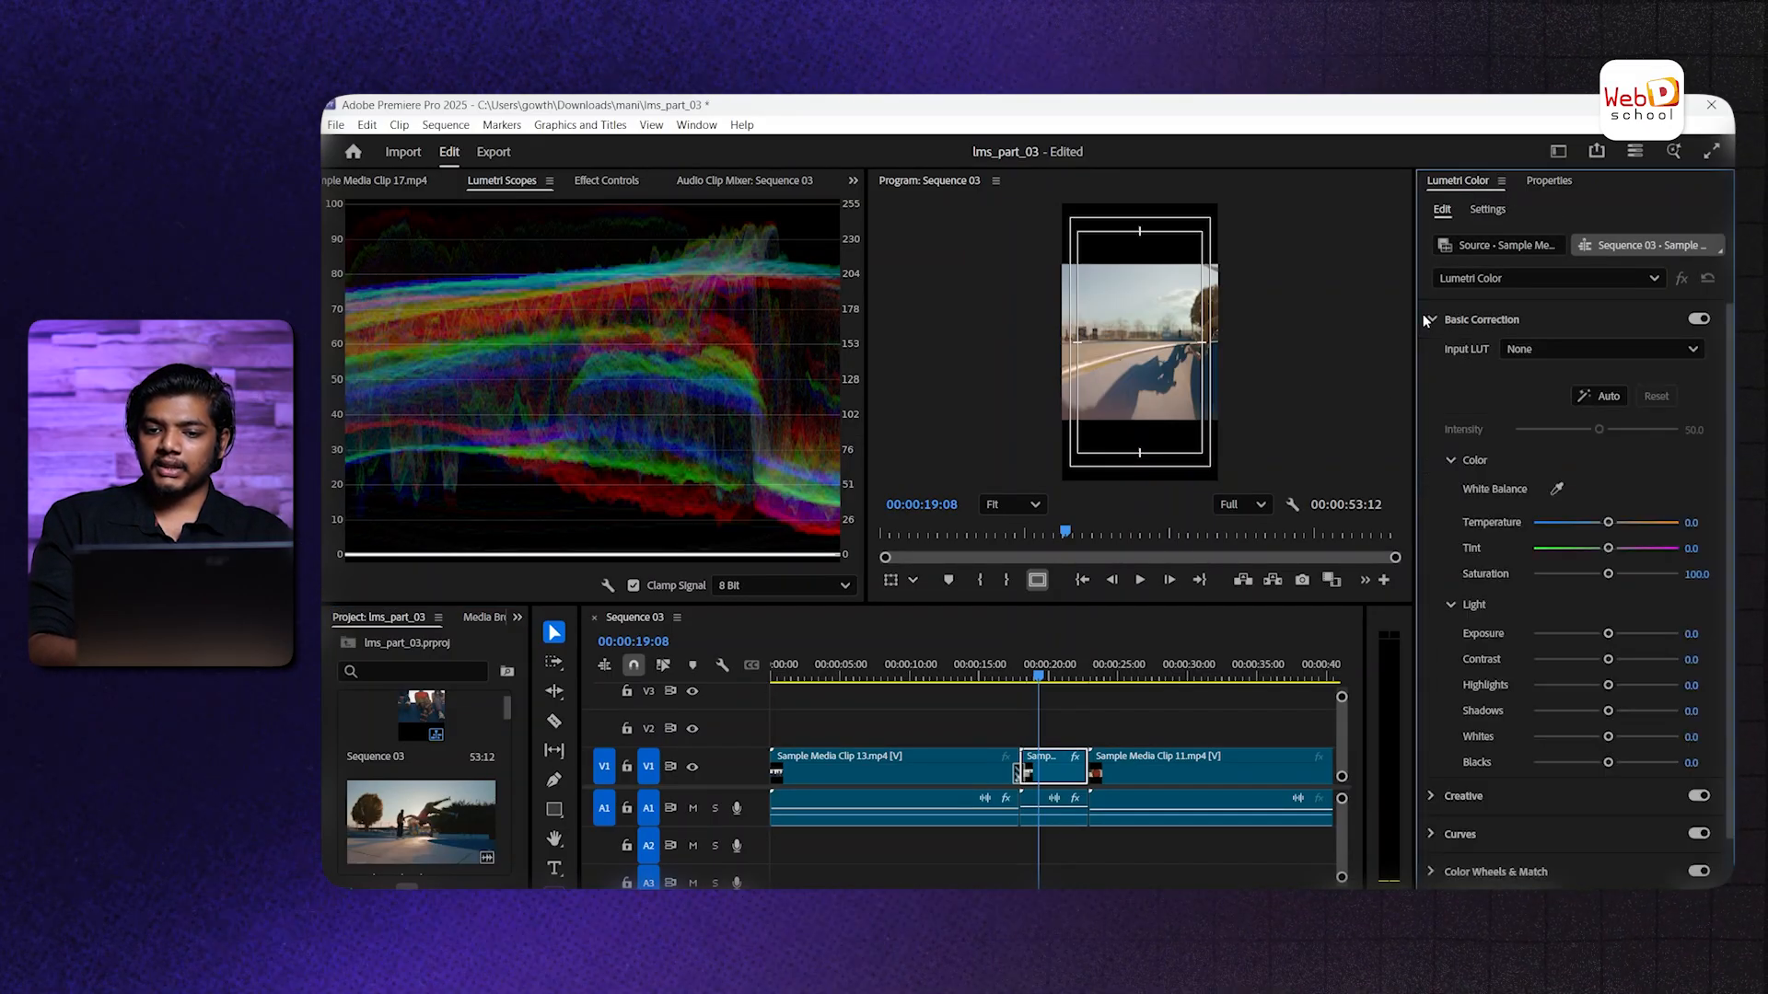
pyautogui.click(1433, 320)
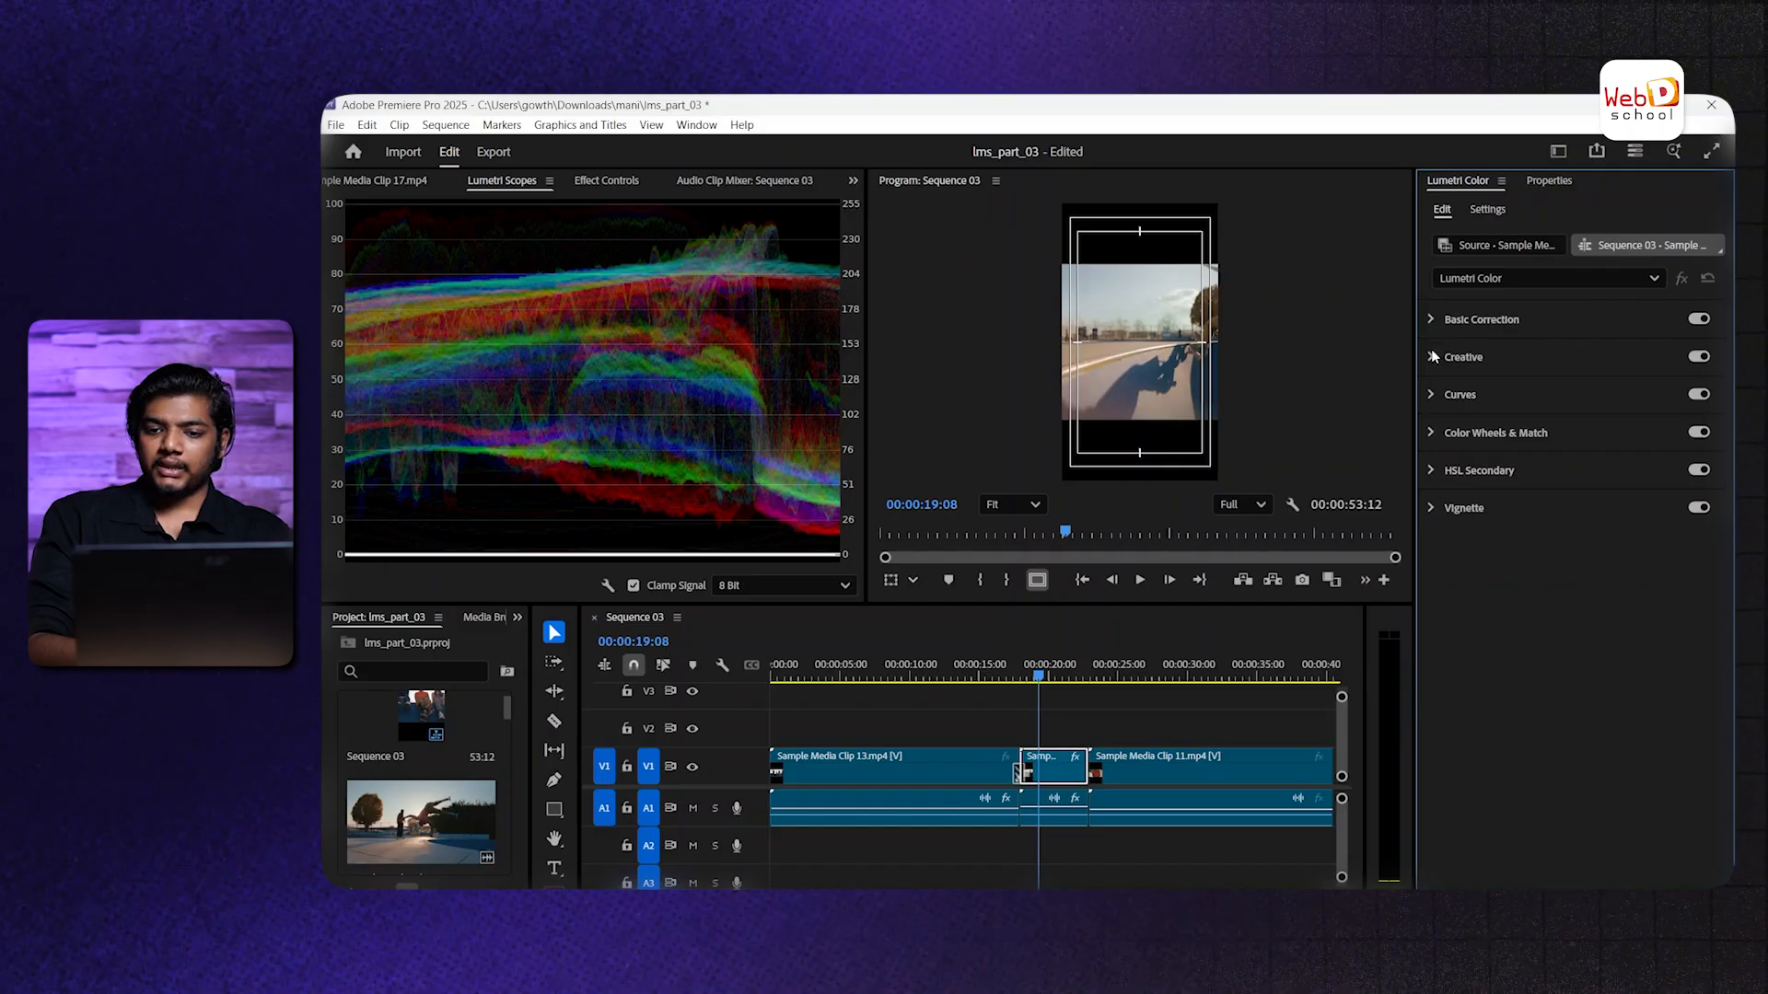
pyautogui.click(1431, 355)
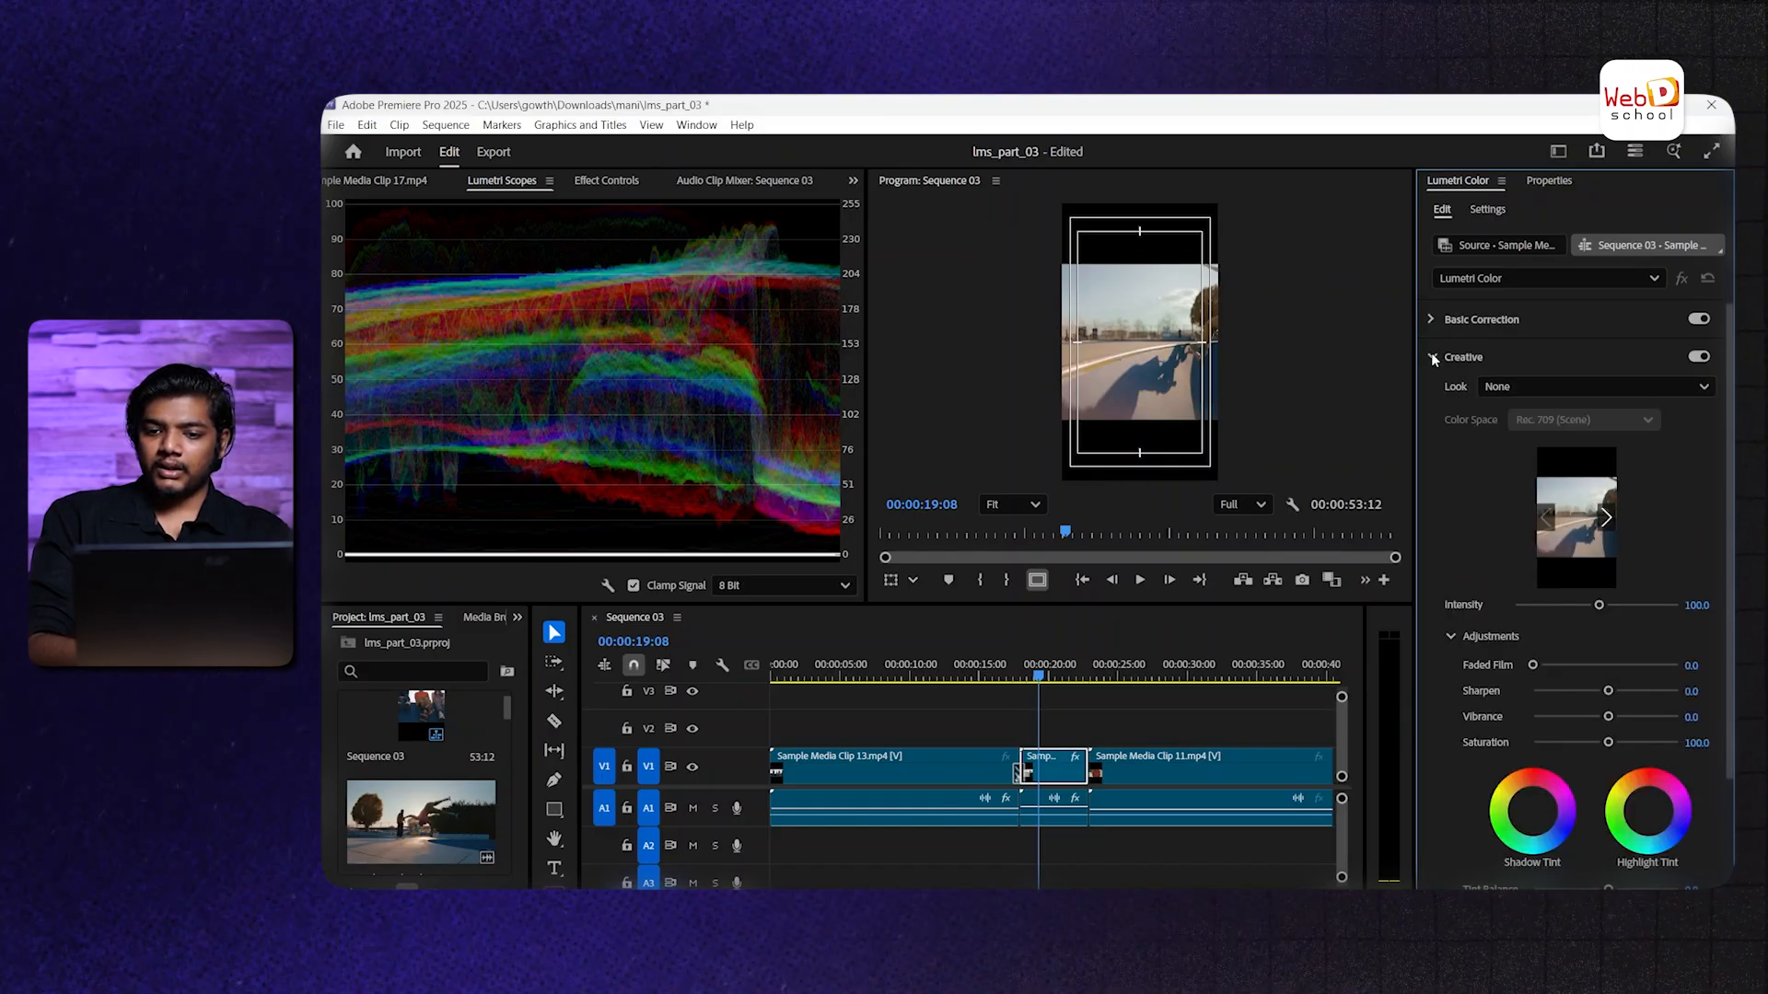
pyautogui.click(1431, 355)
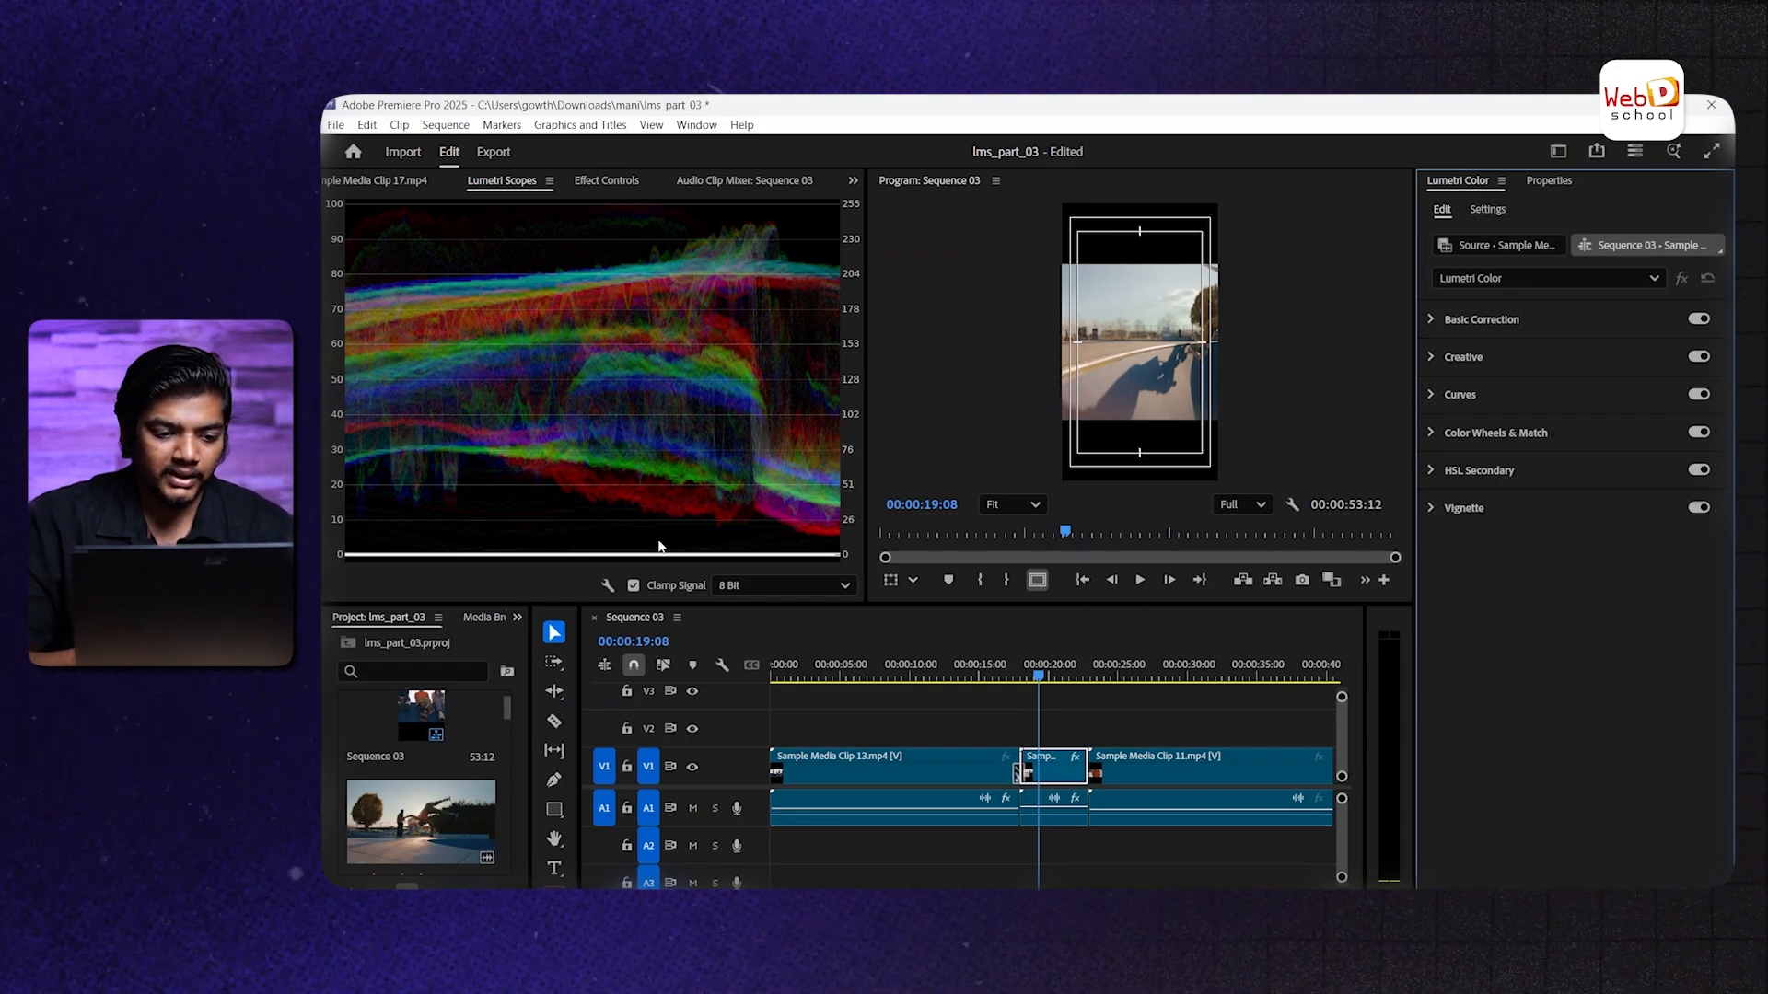
# Add the Vectorscope YUV, Histogram and Parade (RGB) displays to Lumetri Scopes
pyautogui.click(608, 586)
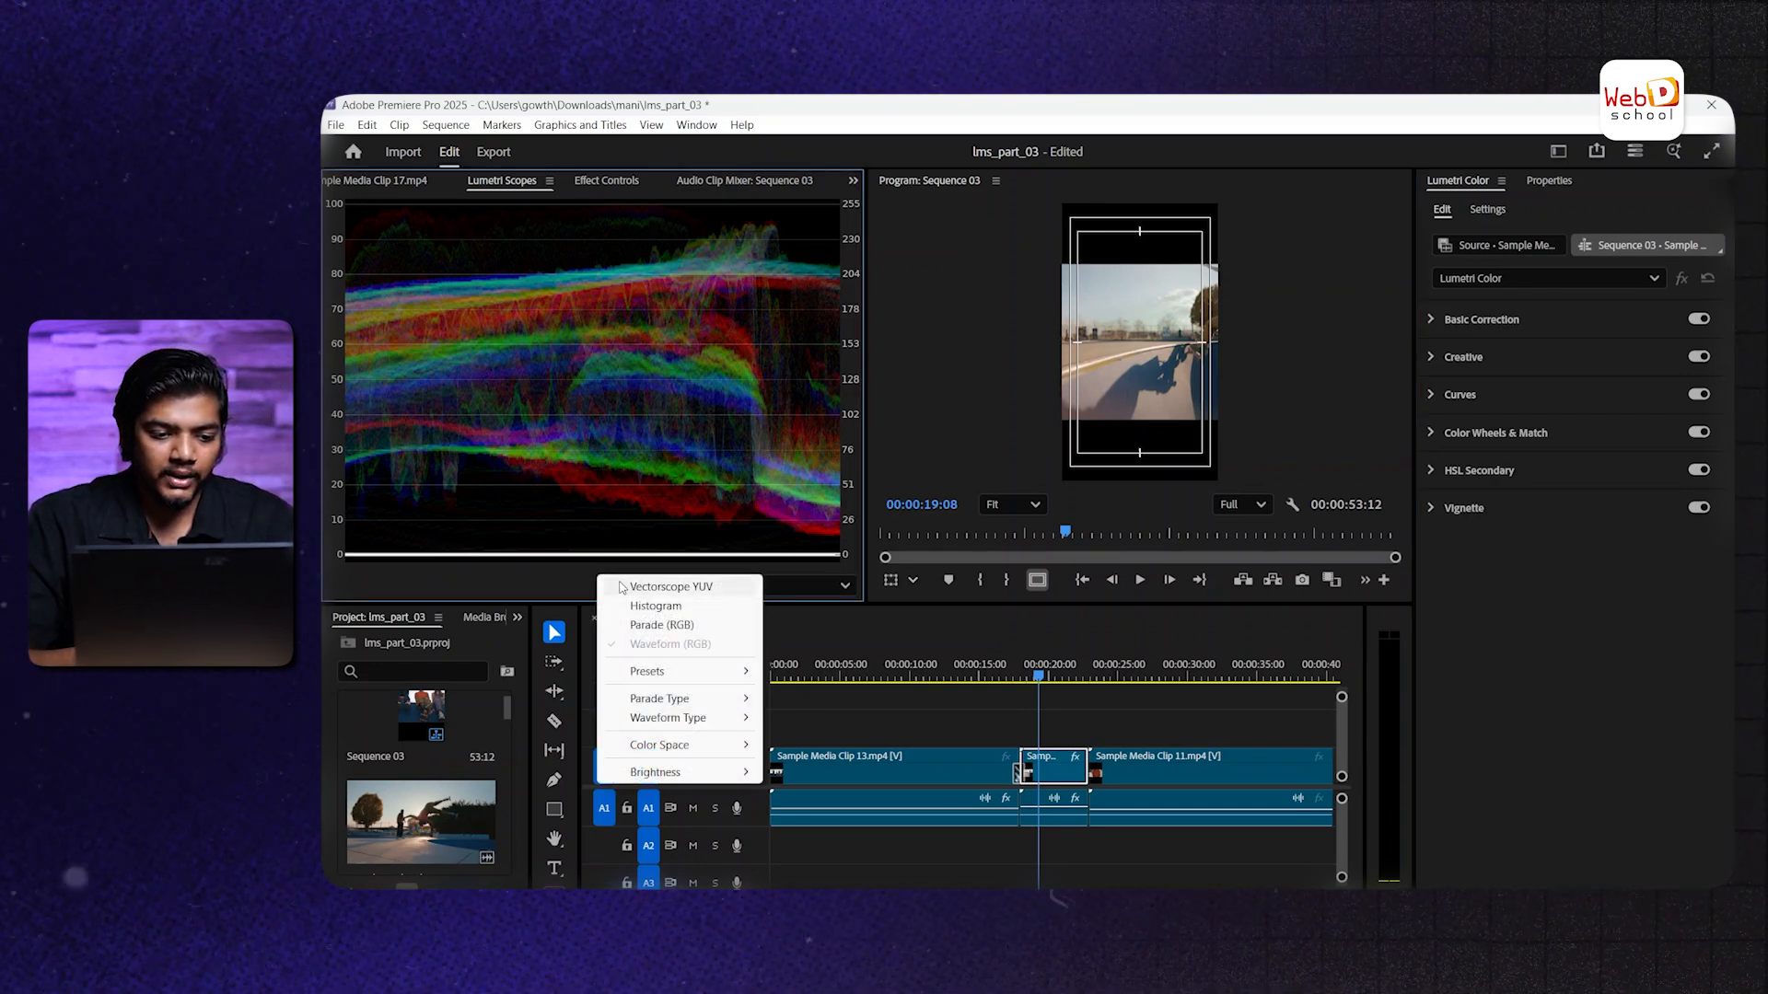
pyautogui.click(622, 586)
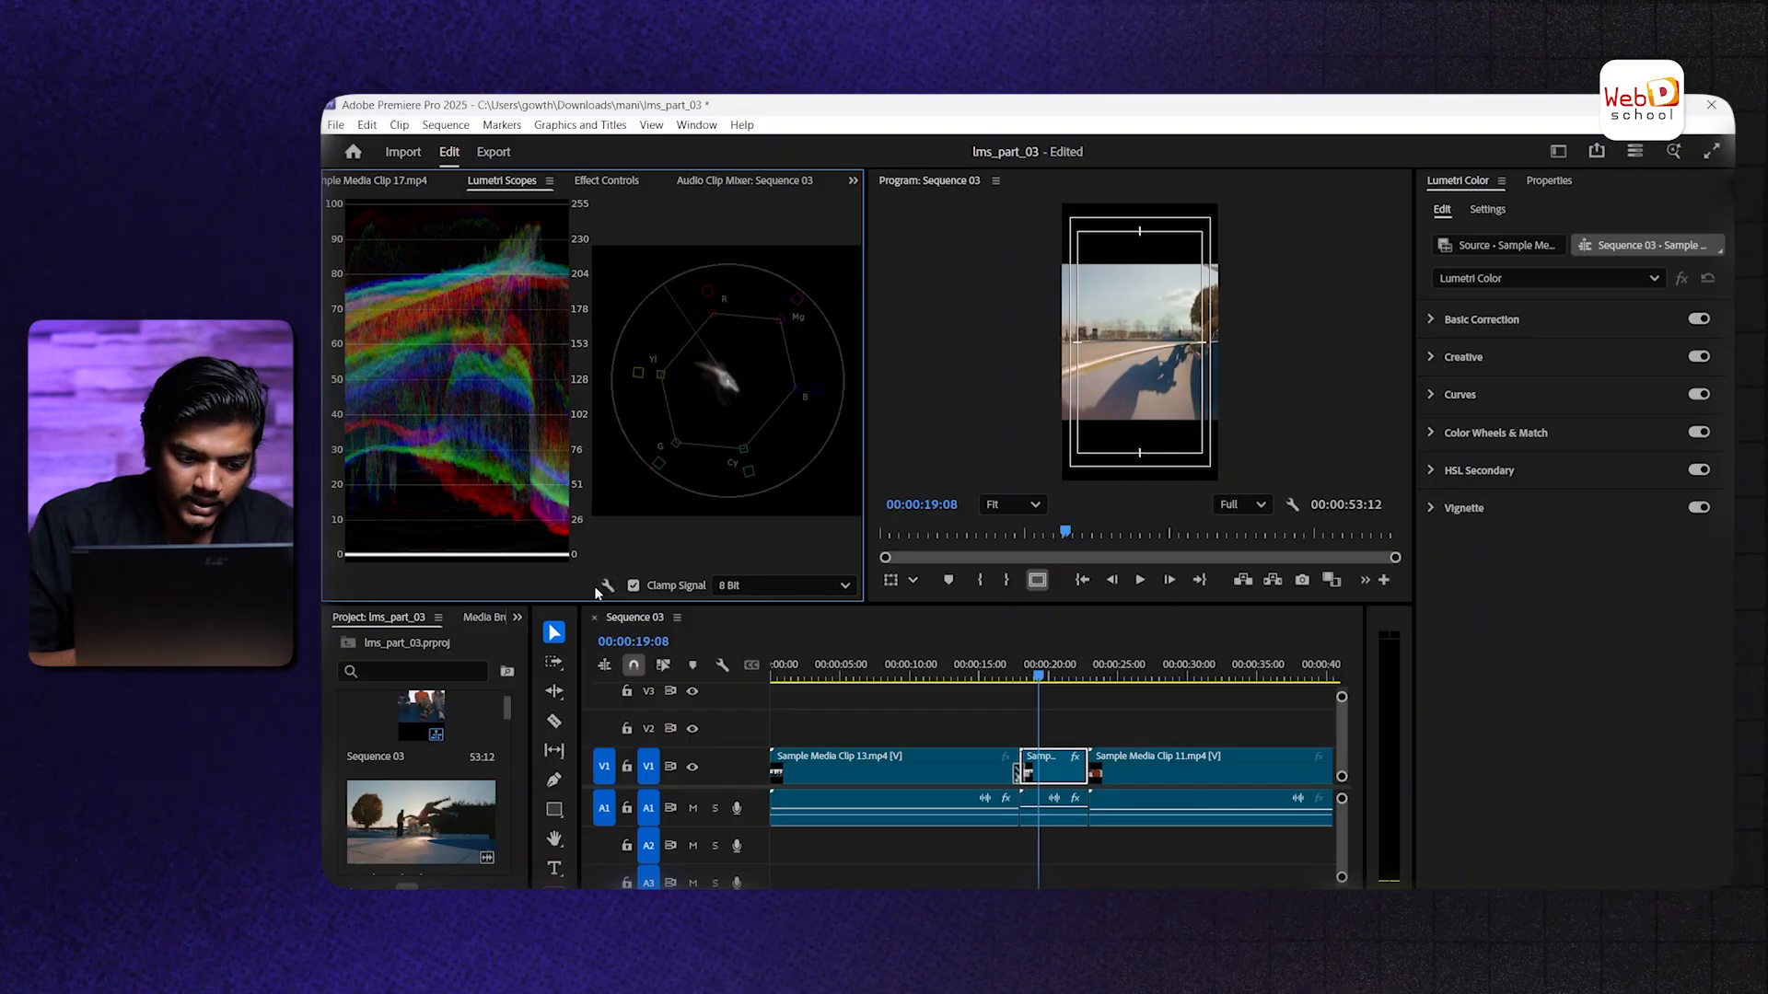
pyautogui.click(606, 588)
pyautogui.click(625, 611)
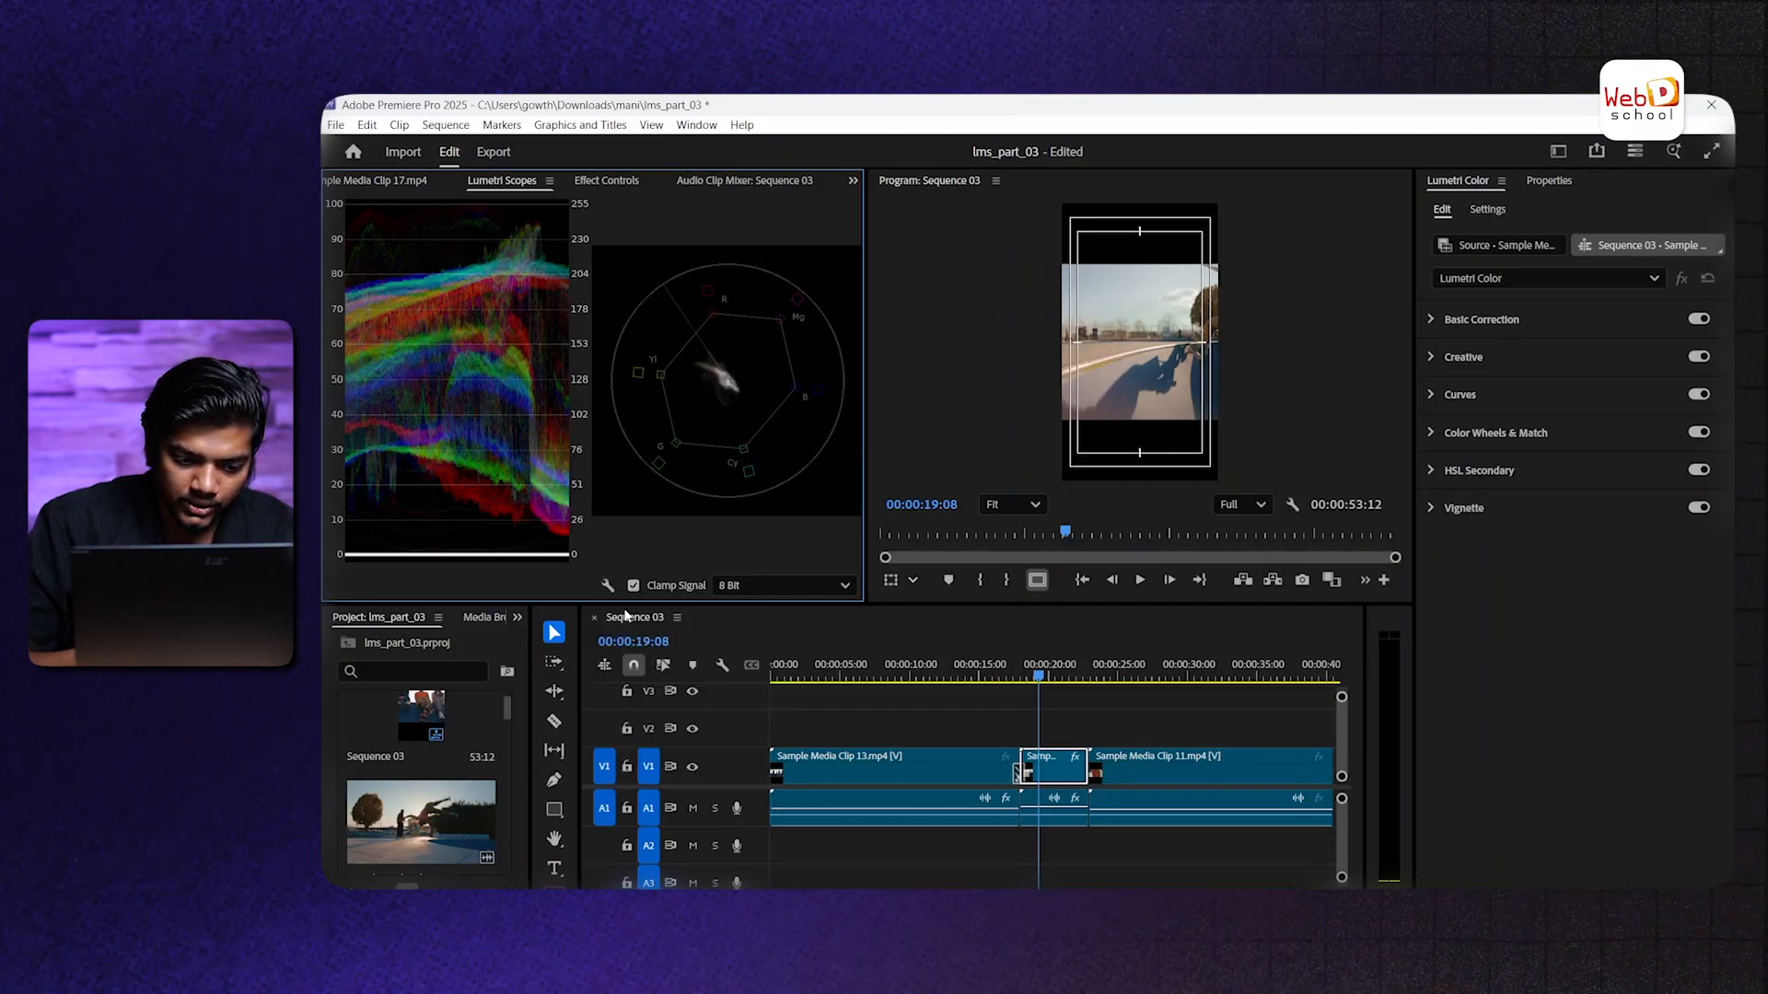
pyautogui.click(608, 587)
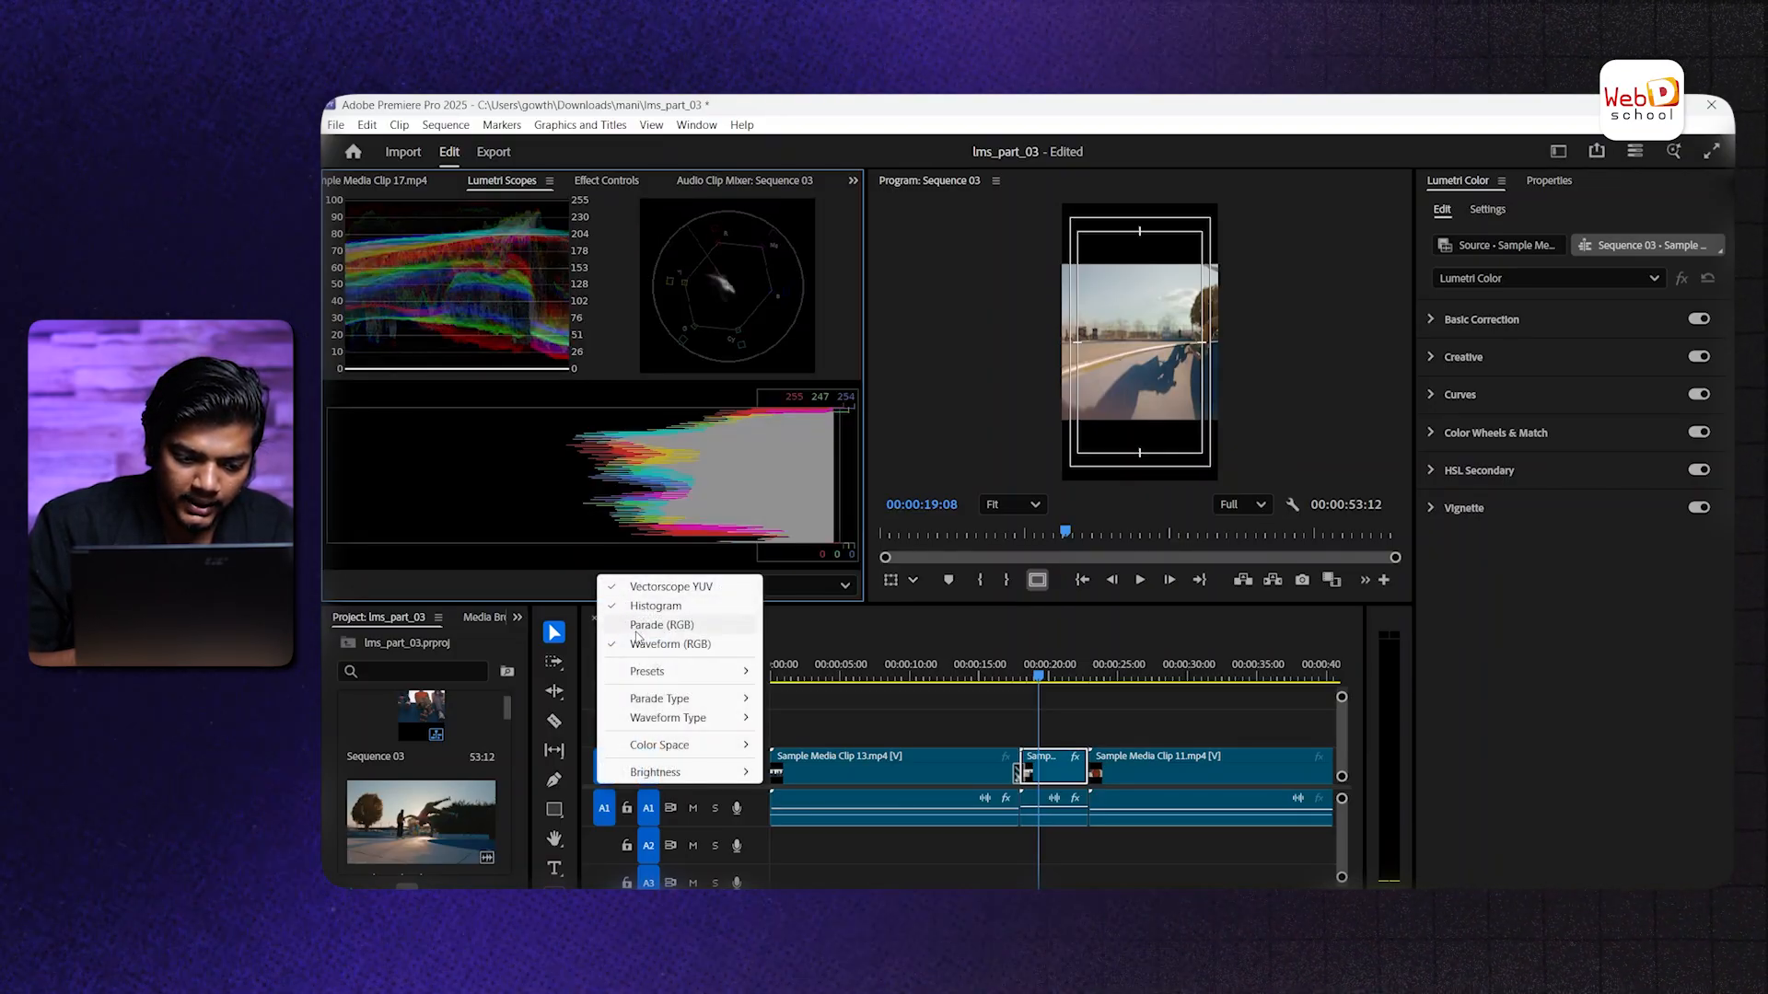
pyautogui.click(637, 632)
# Look through the scope presets and color space options, and return Lumetri Scopes to the RGB waveform only
pyautogui.click(614, 591)
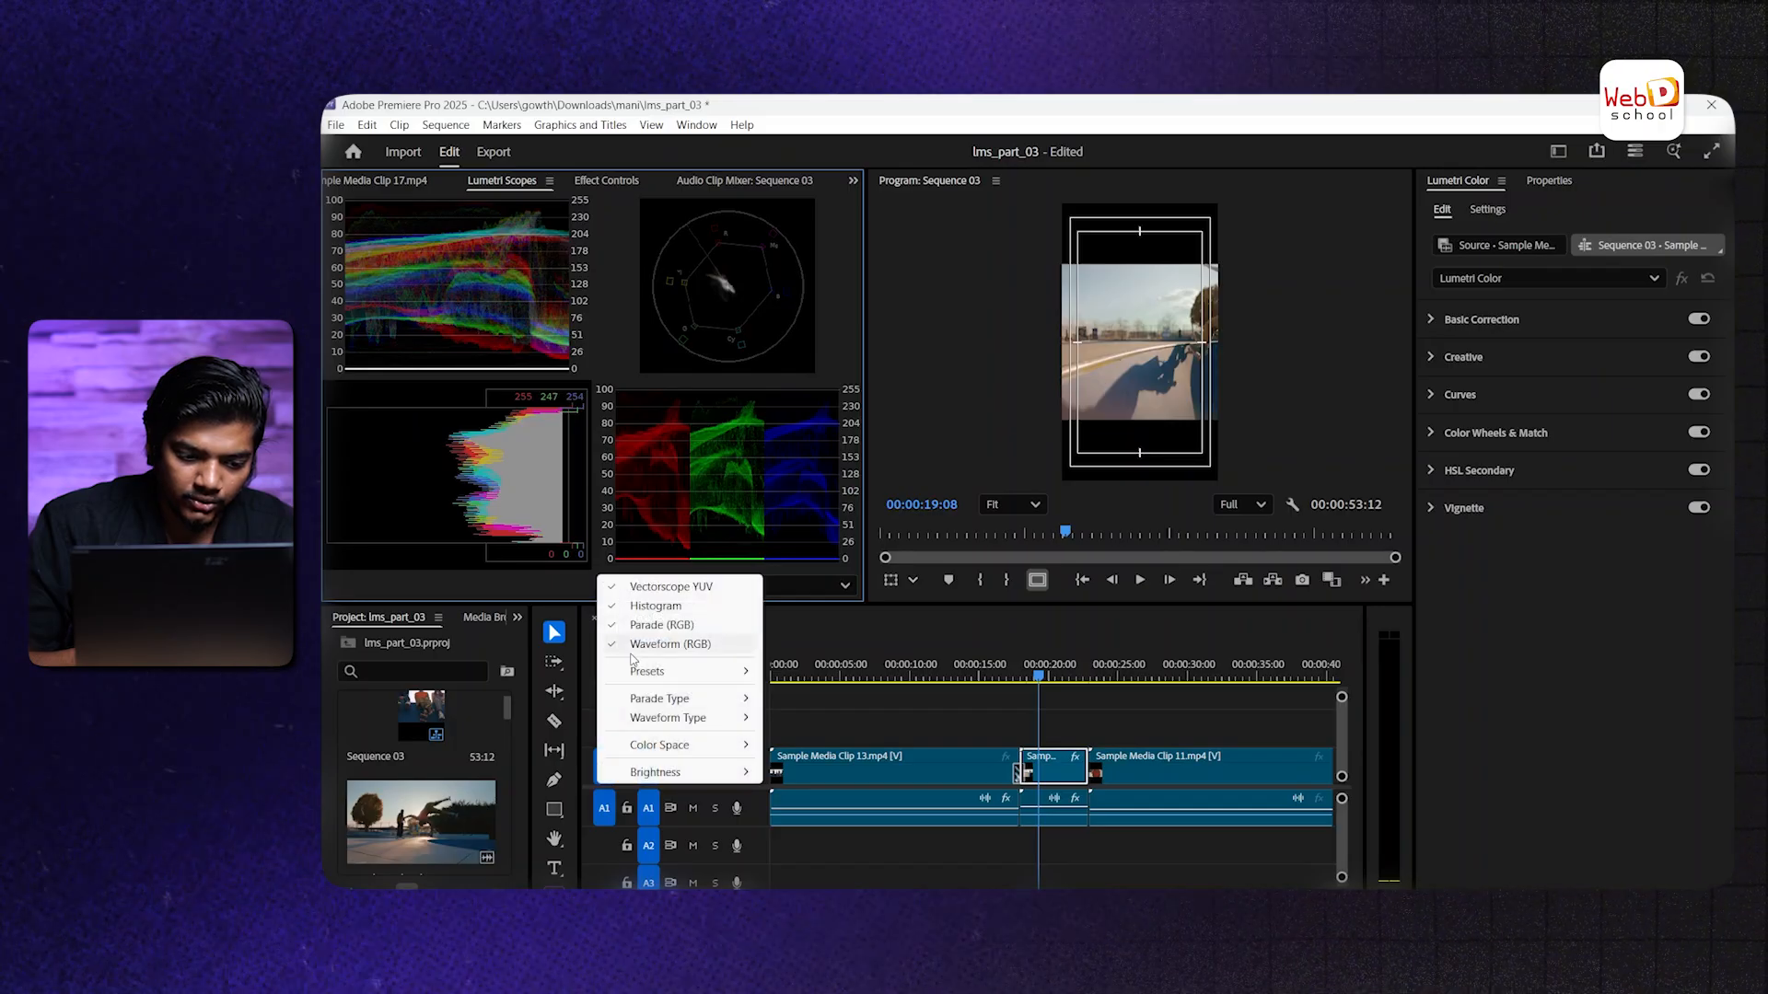
pyautogui.moveTo(645, 672)
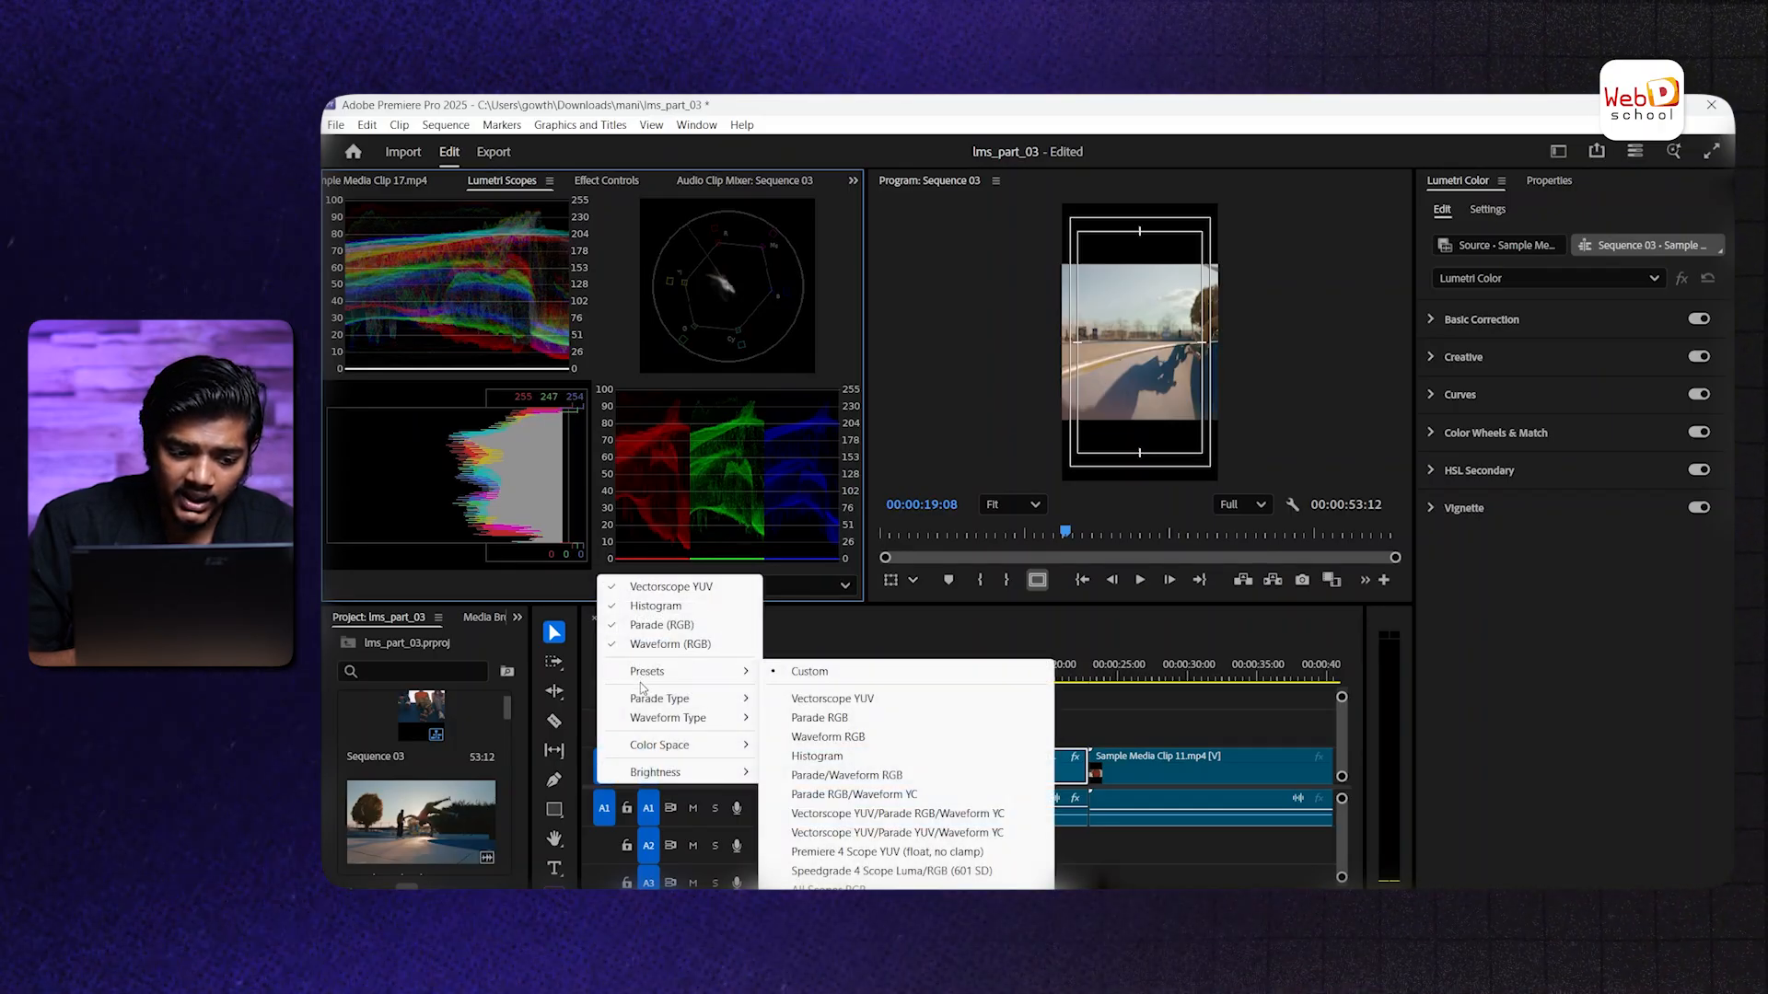
pyautogui.moveTo(650, 705)
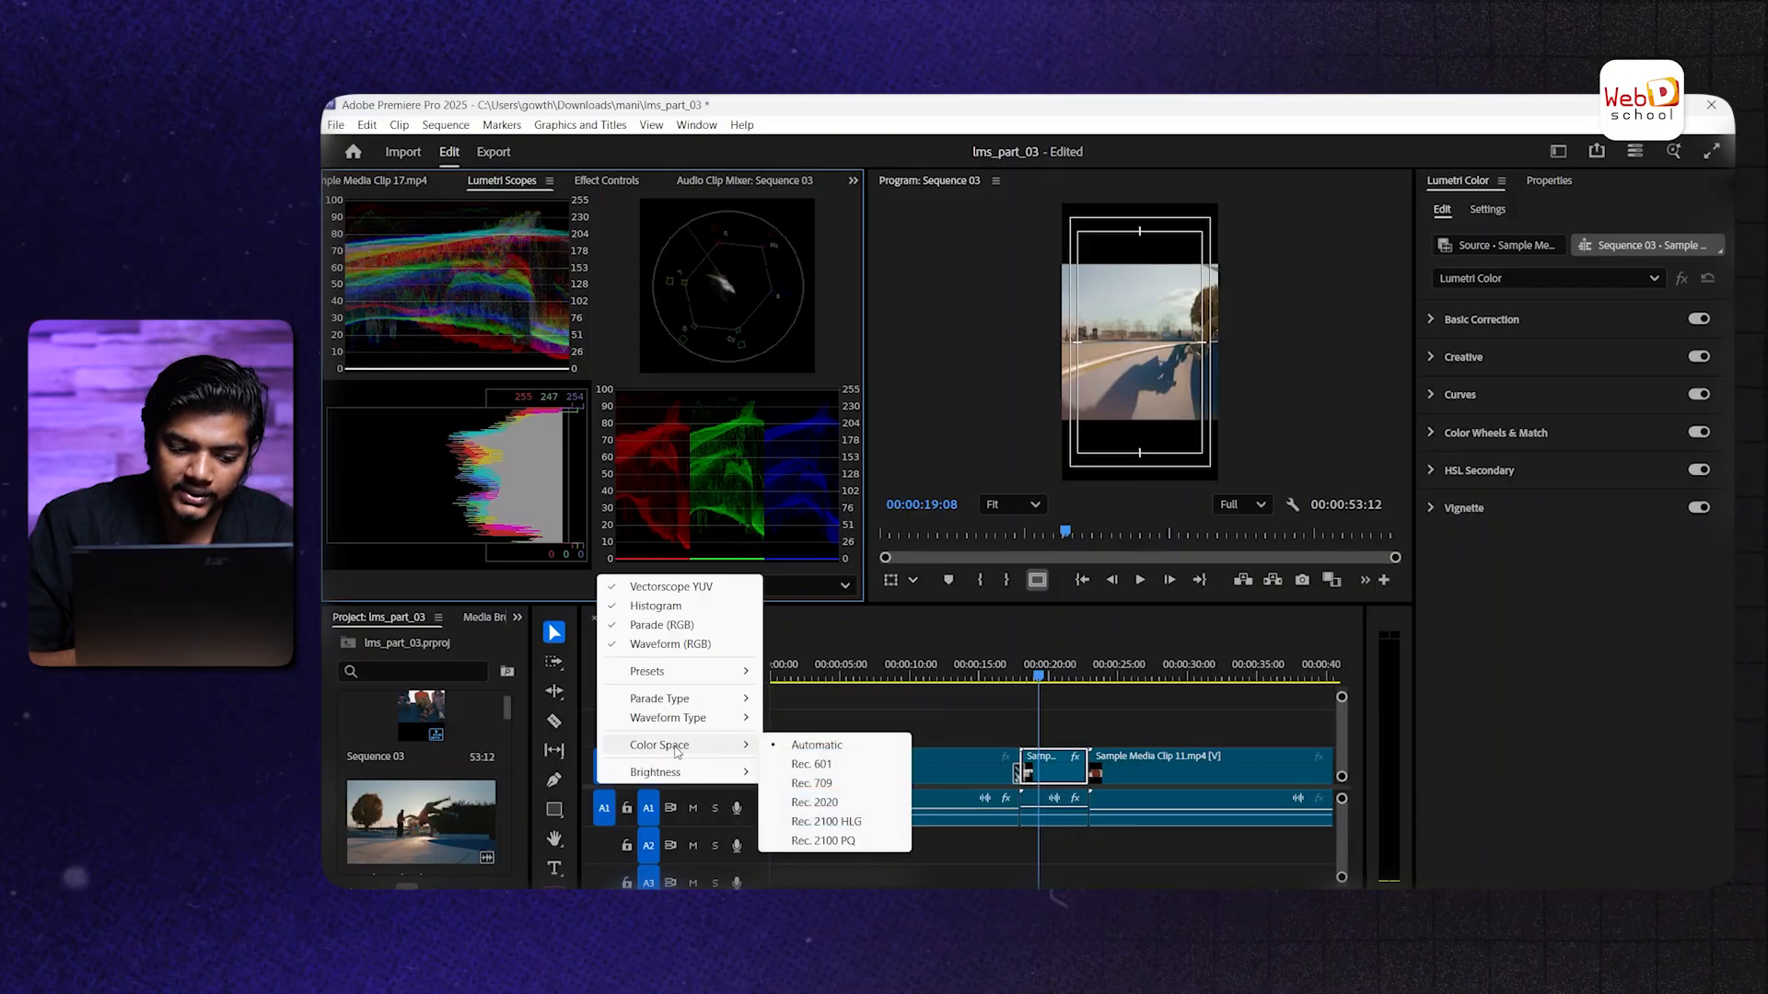
pyautogui.moveTo(677, 780)
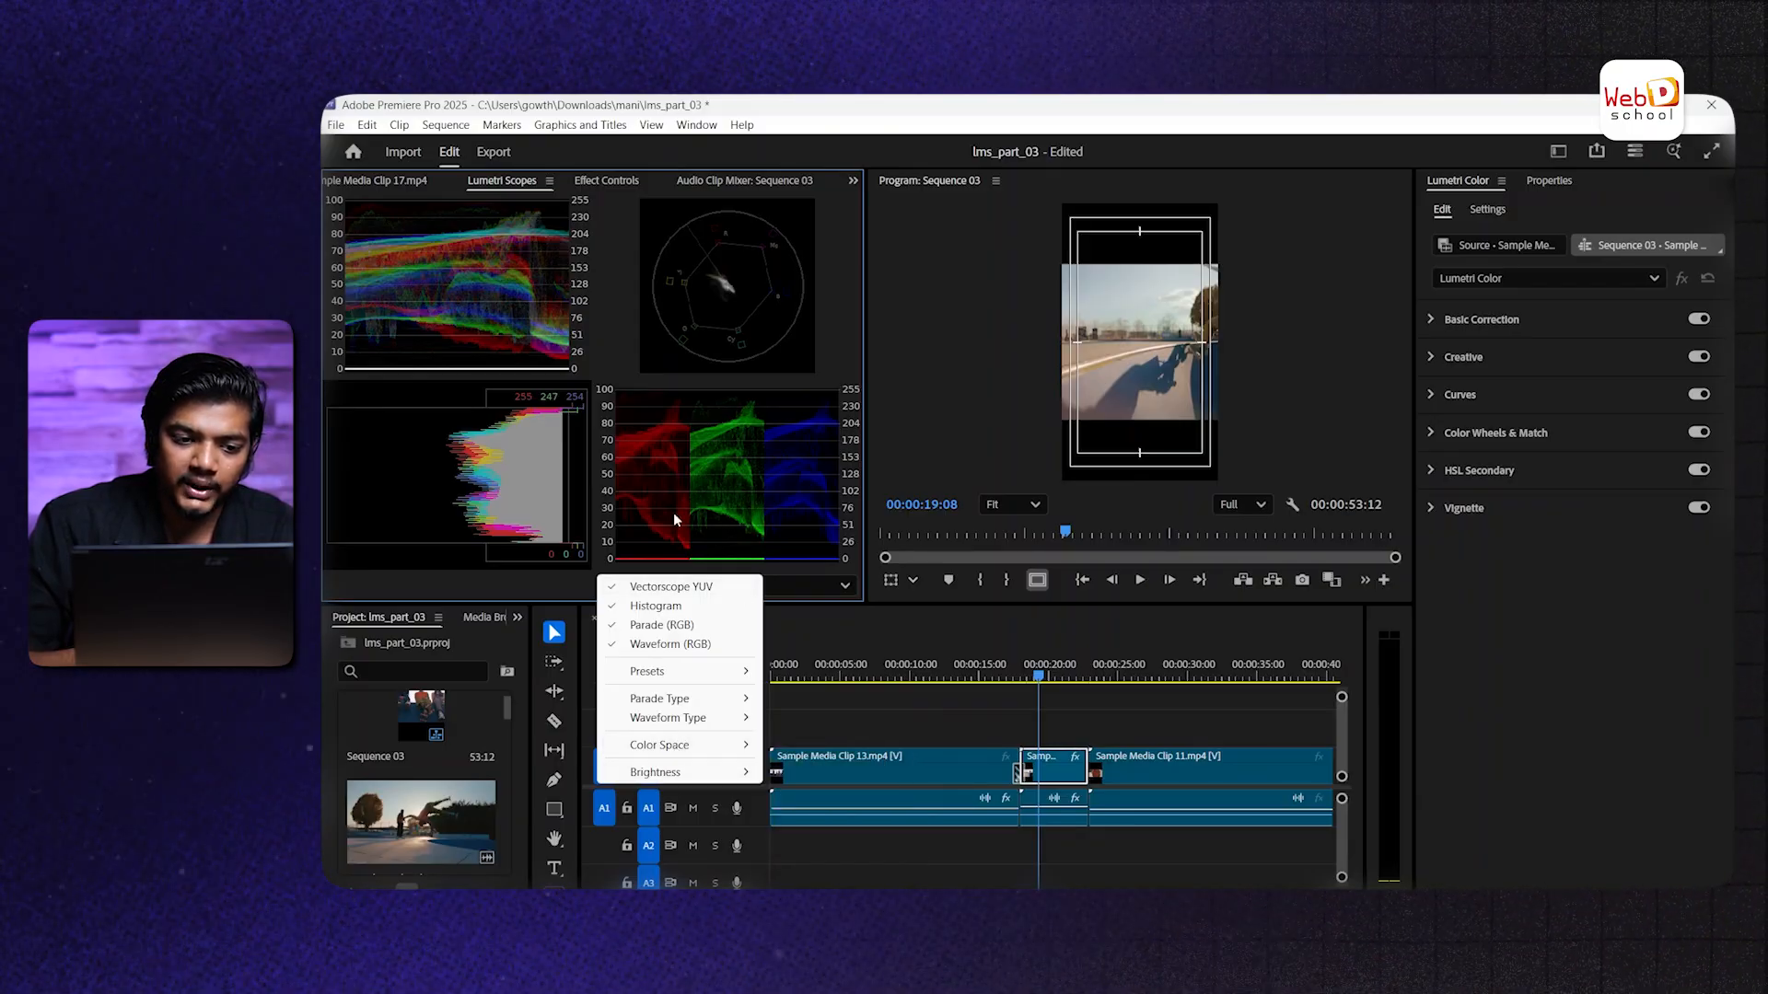
pyautogui.click(669, 644)
pyautogui.rightClick(599, 577)
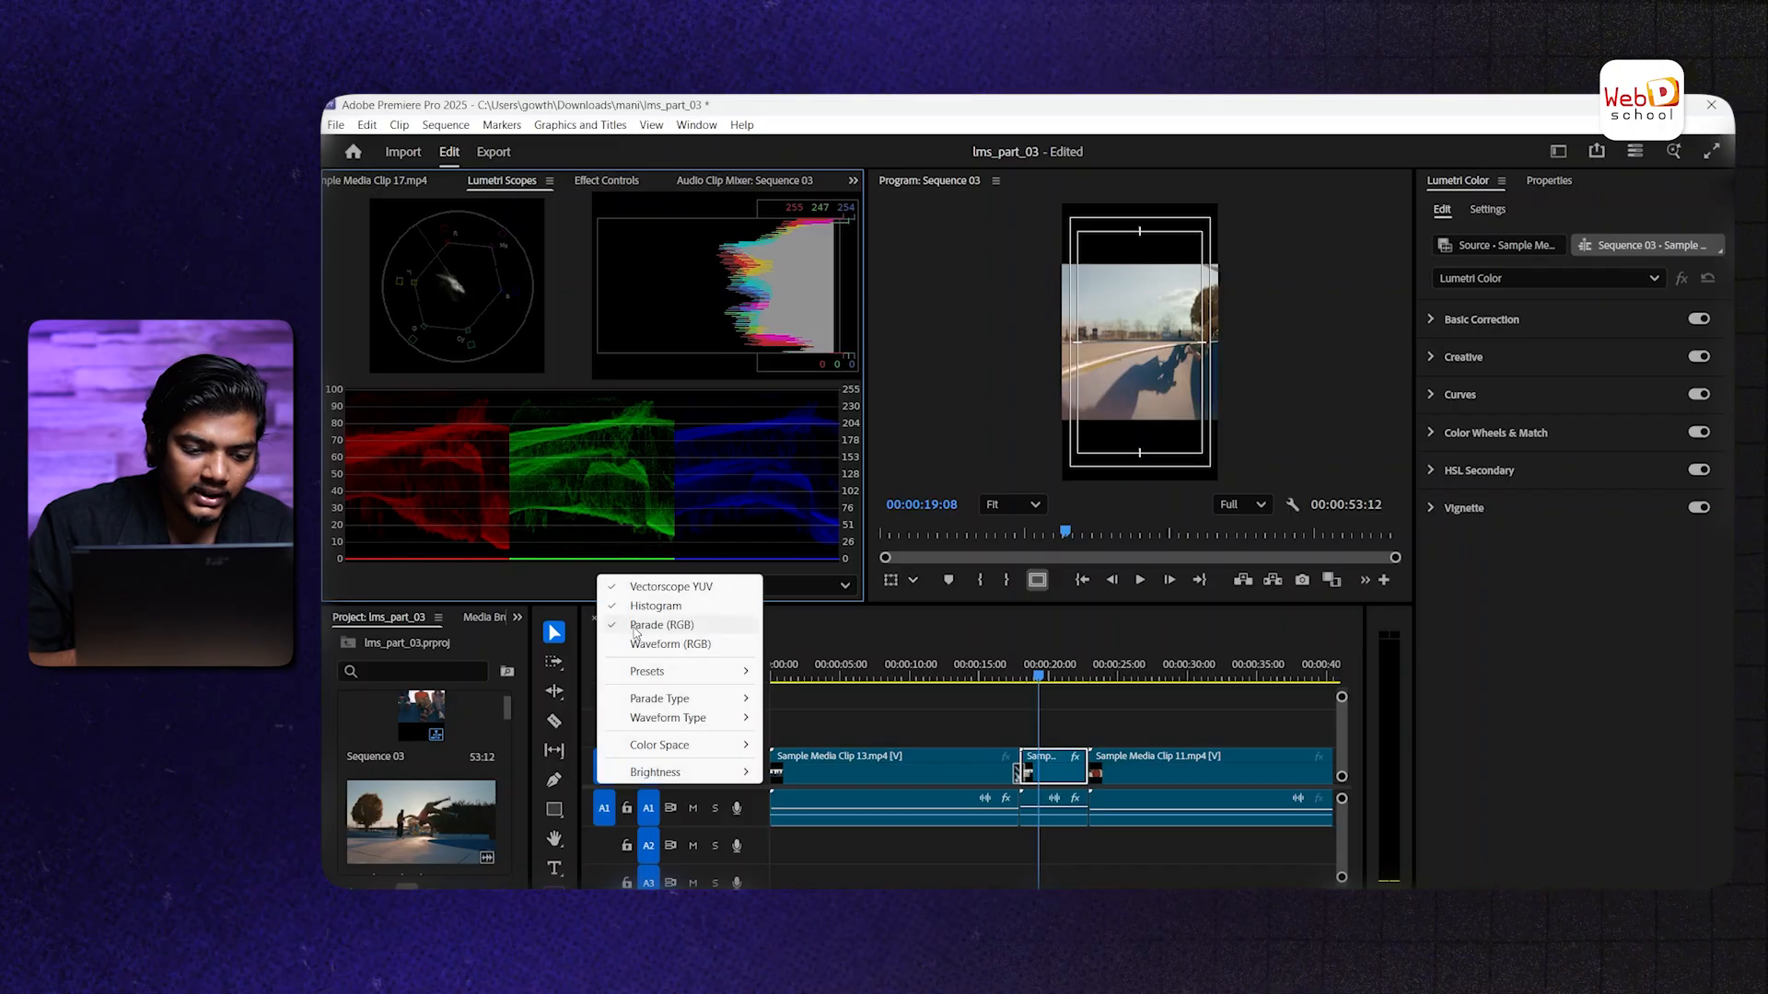
pyautogui.click(617, 624)
pyautogui.click(607, 584)
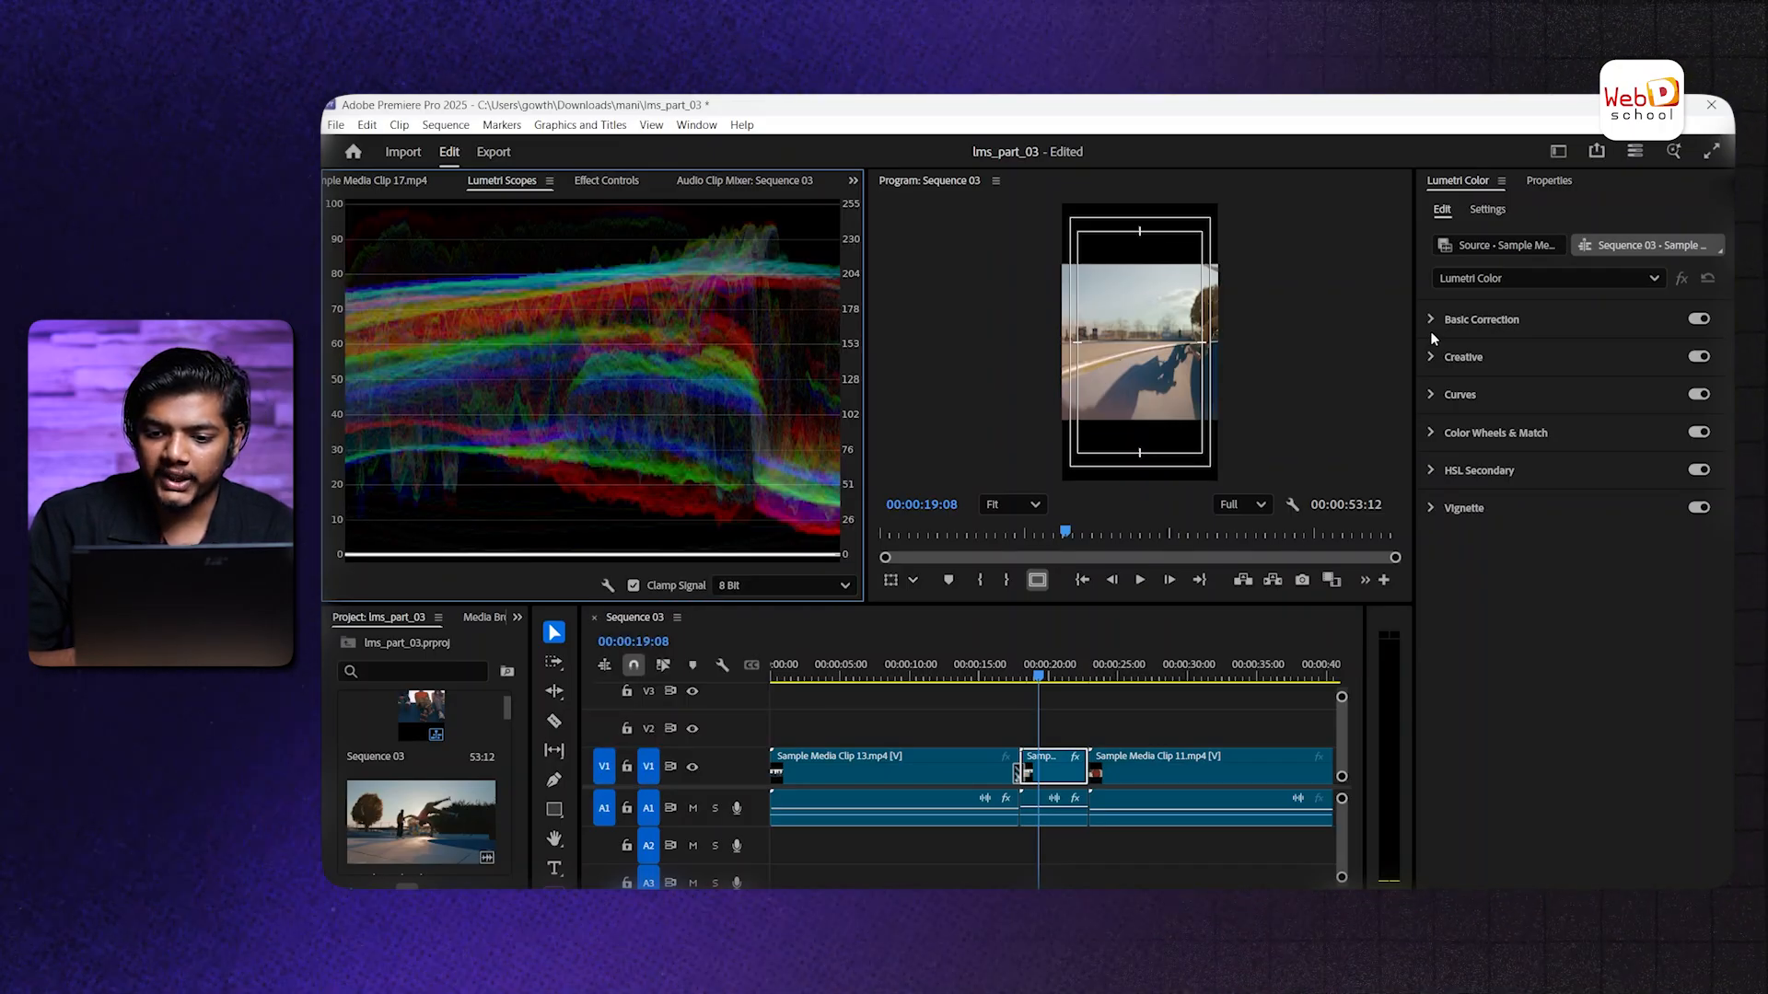
# In Basic Correction, set Sample Media Clip 16's Temperature to 100, Saturation to 0 and Exposure to 2.7
pyautogui.click(1433, 333)
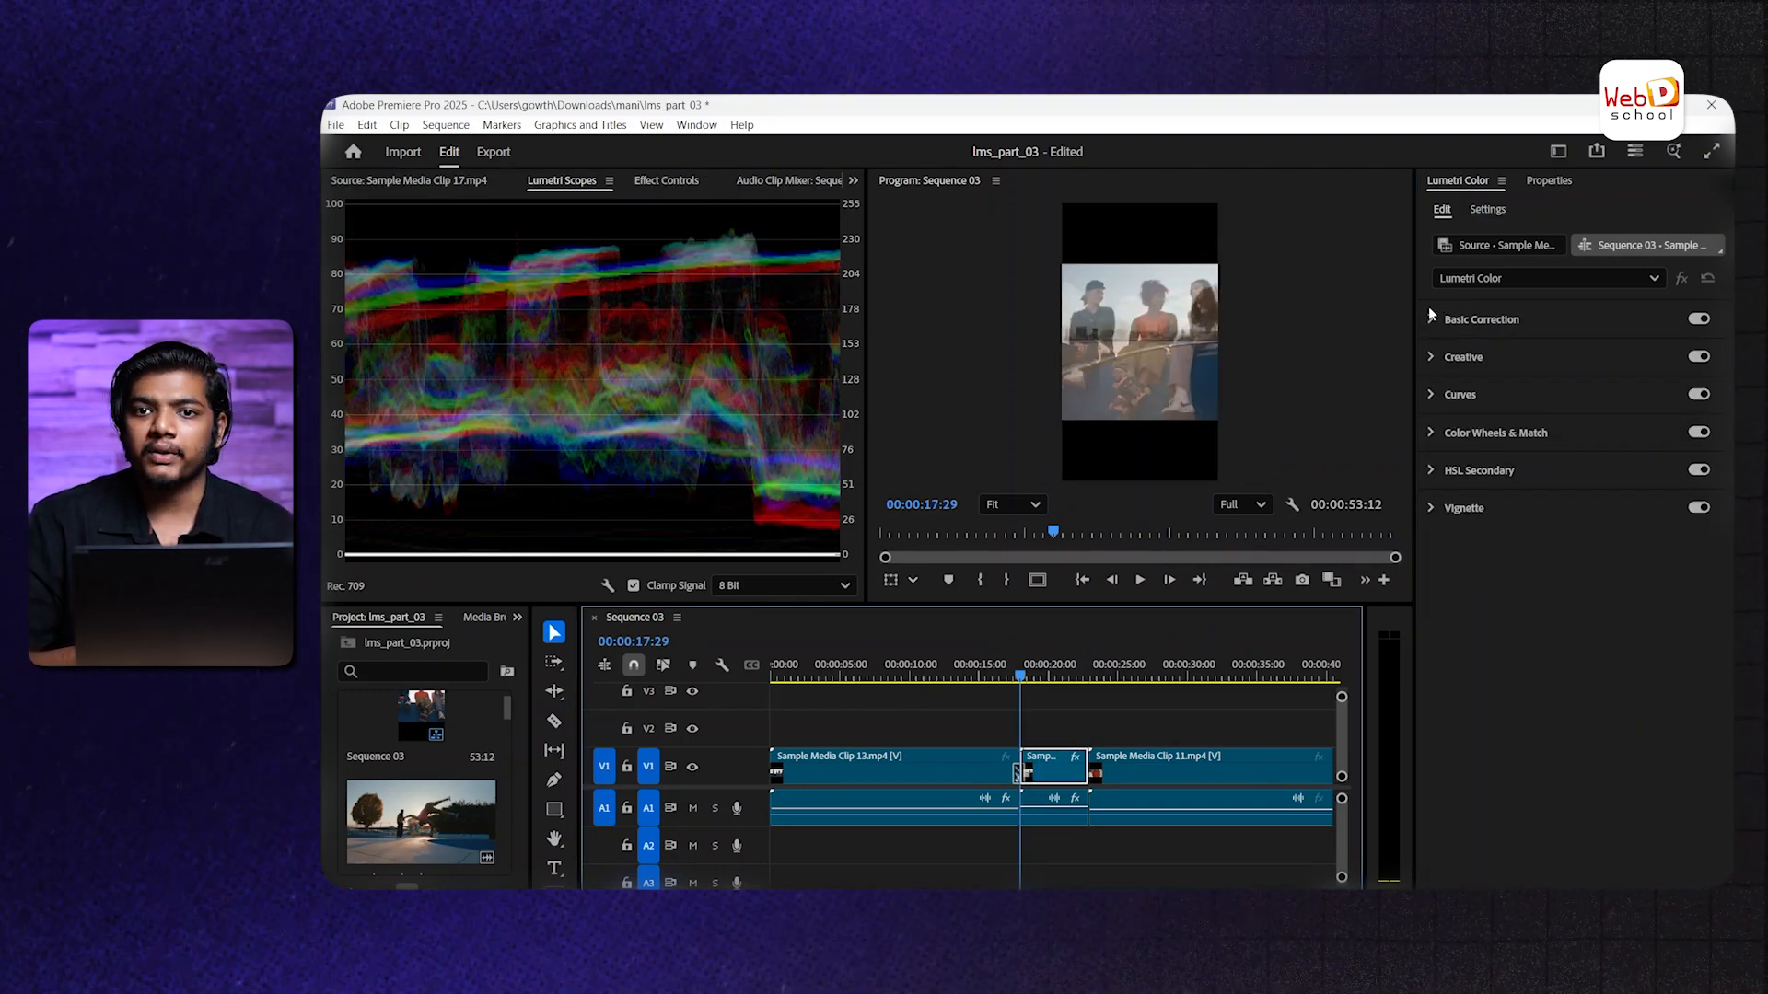
pyautogui.click(1431, 316)
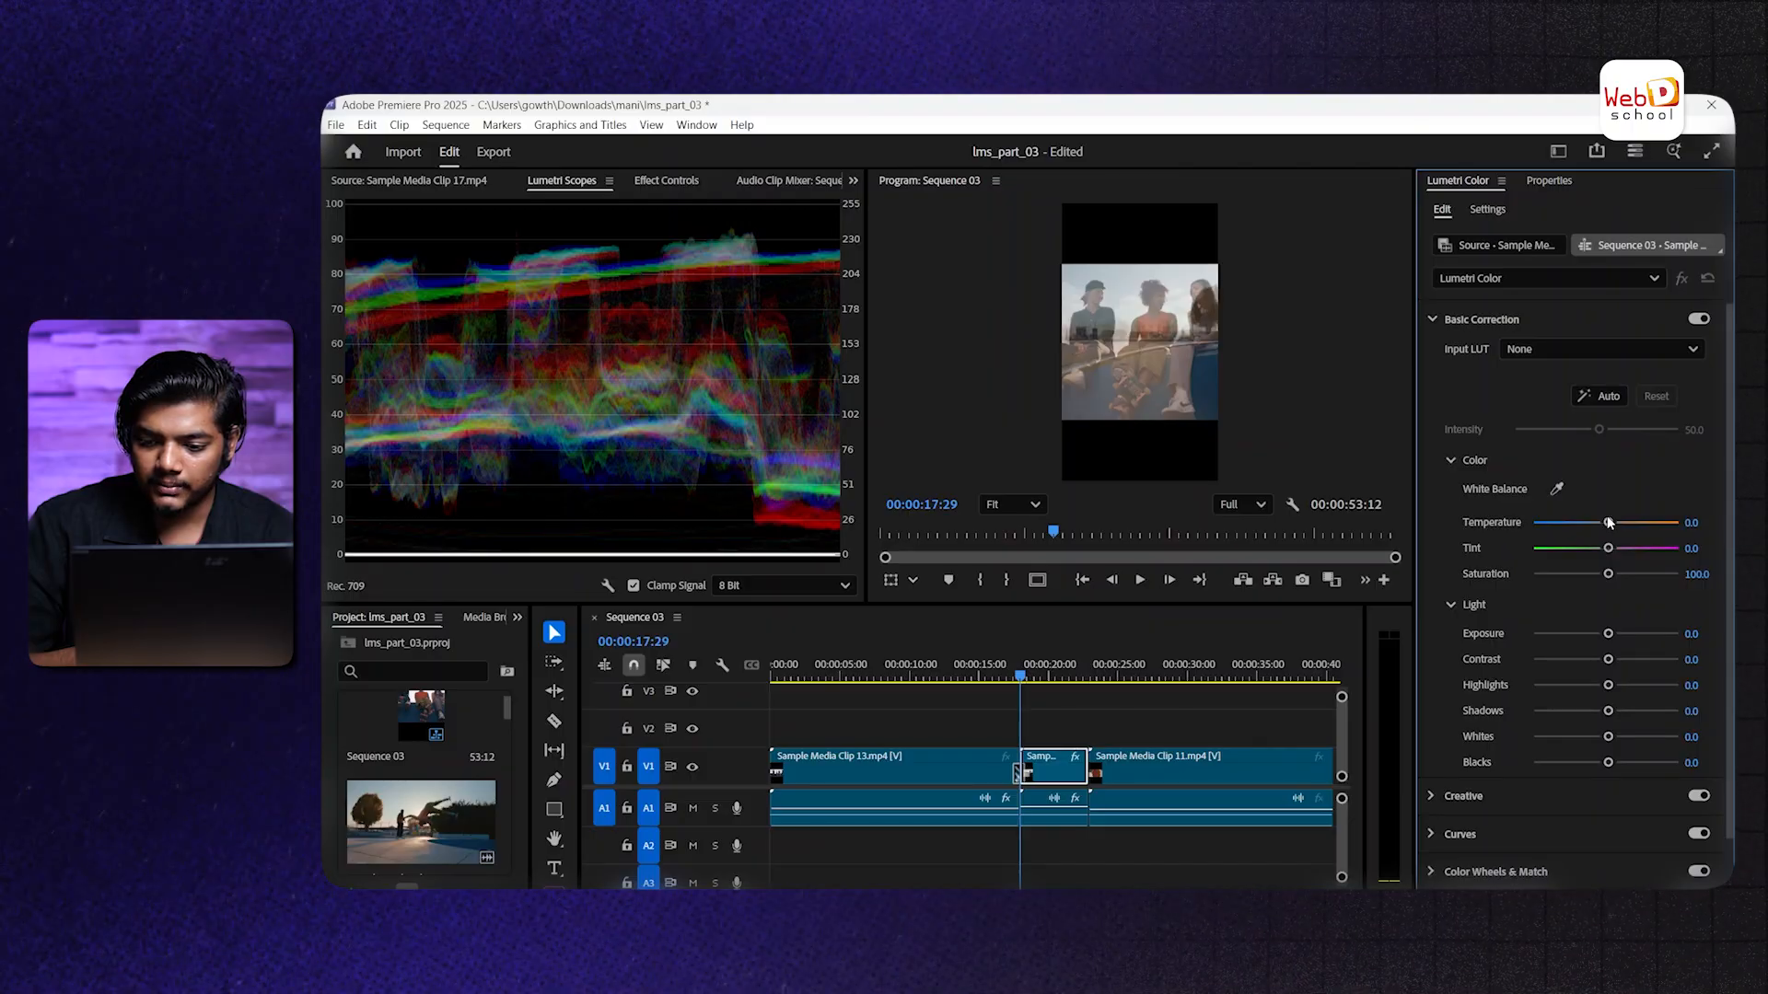
pyautogui.moveTo(1630, 523); pyautogui.dragTo(1640, 524)
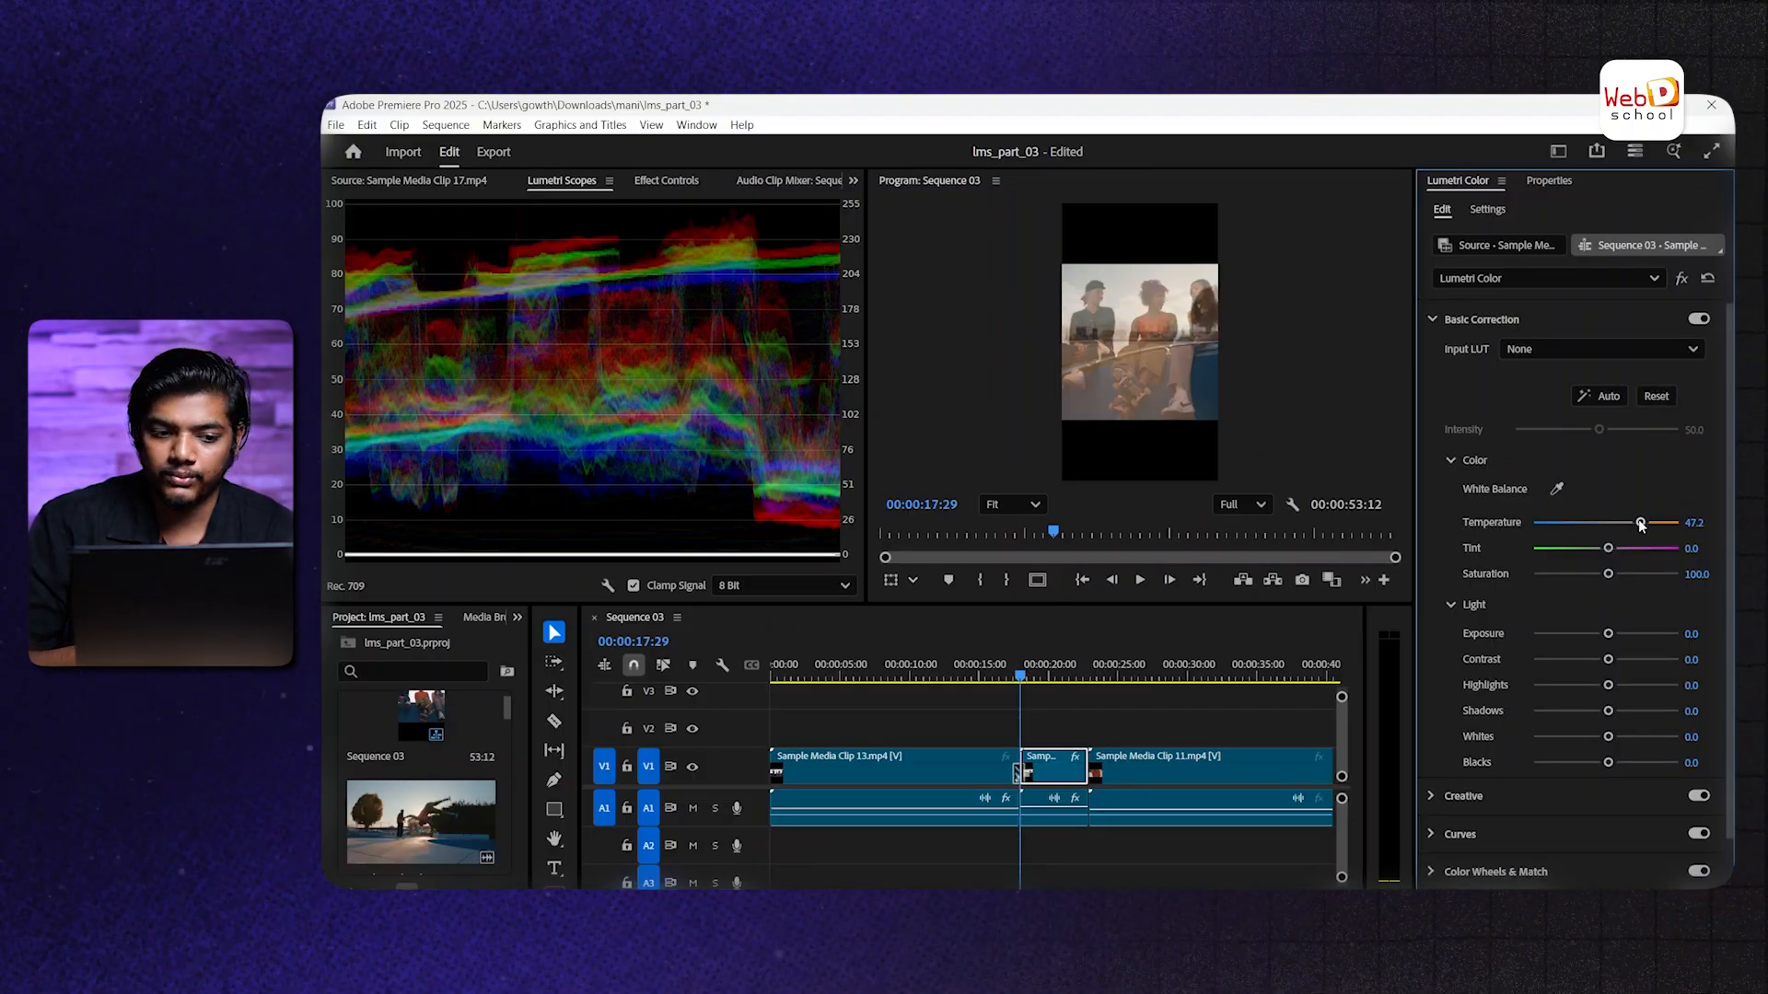
pyautogui.moveTo(1640, 524); pyautogui.dragTo(1684, 523)
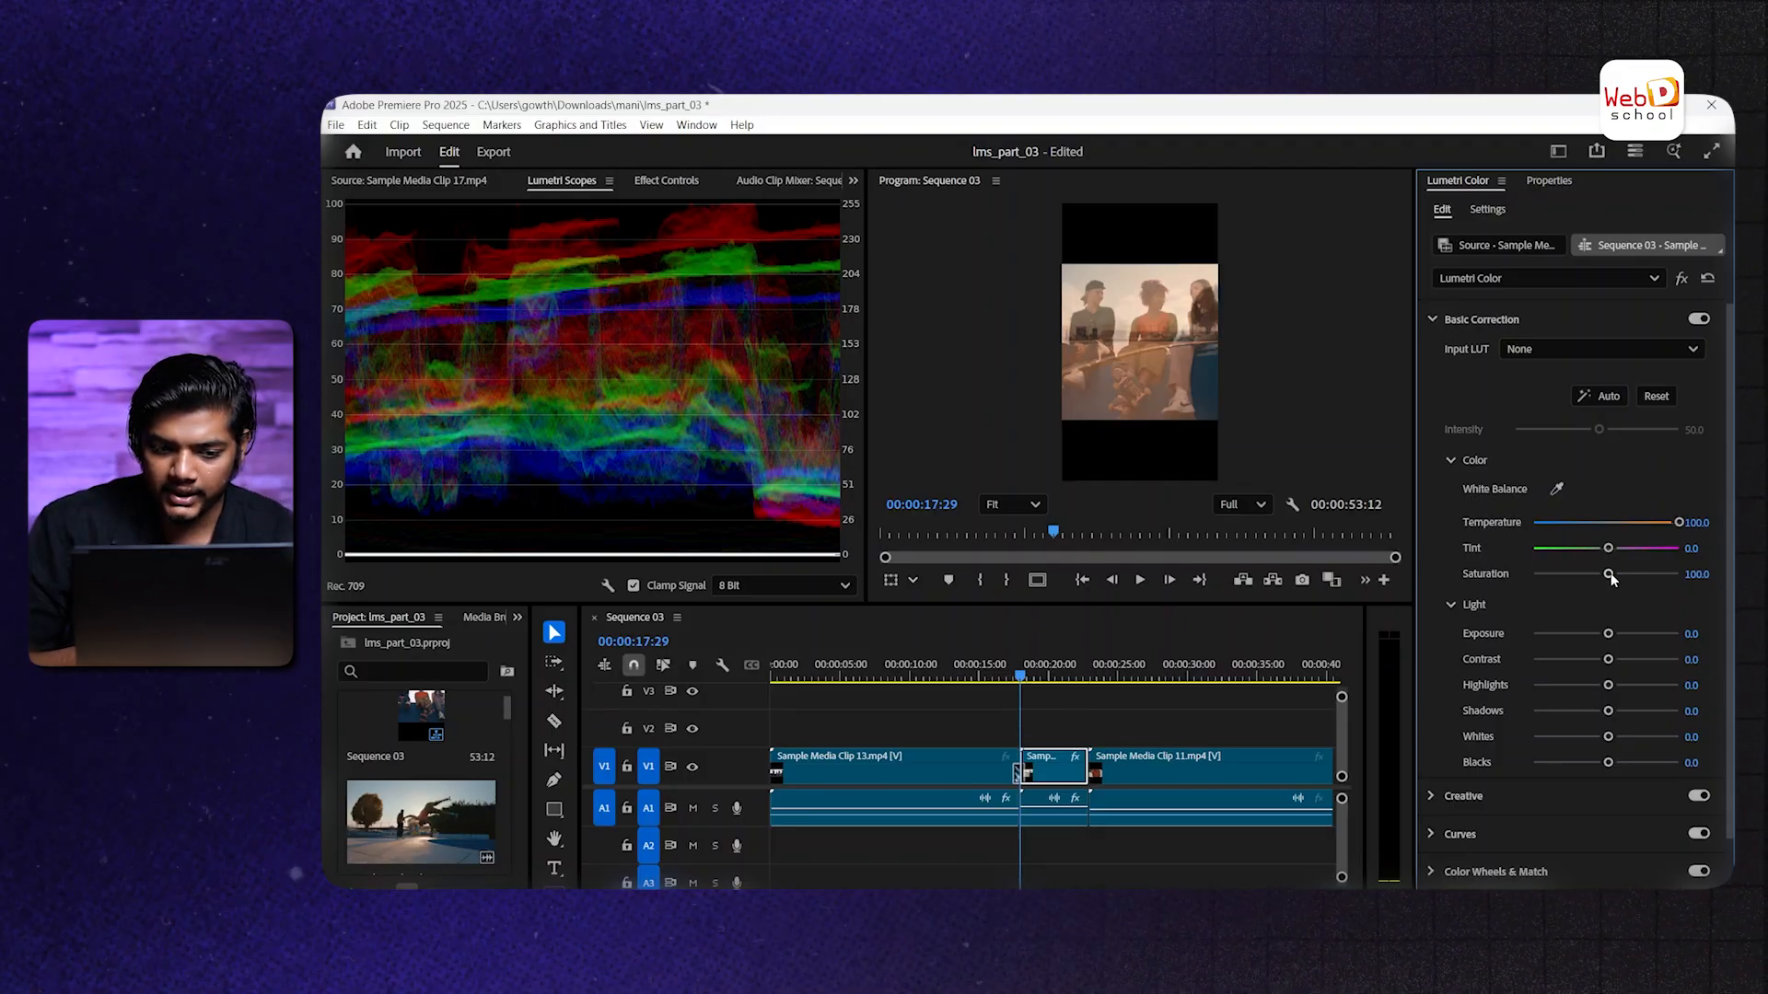
pyautogui.moveTo(1609, 574); pyautogui.dragTo(1332, 580)
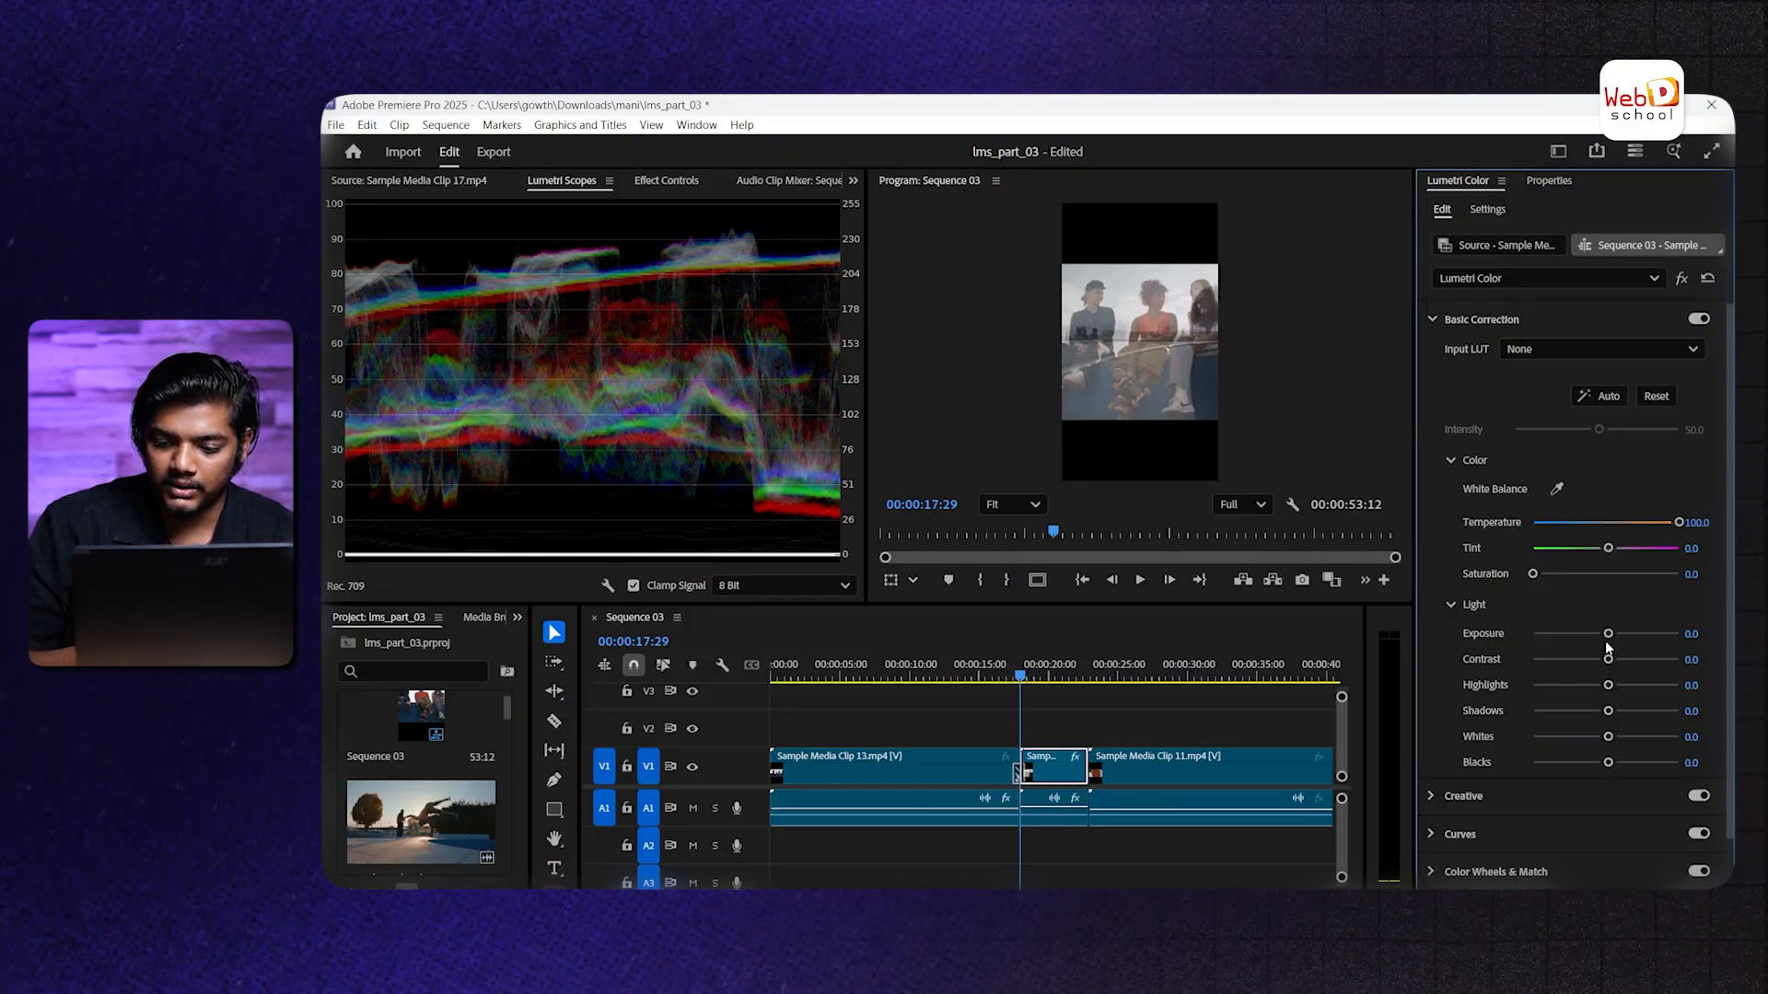
pyautogui.moveTo(1608, 633); pyautogui.dragTo(1645, 636)
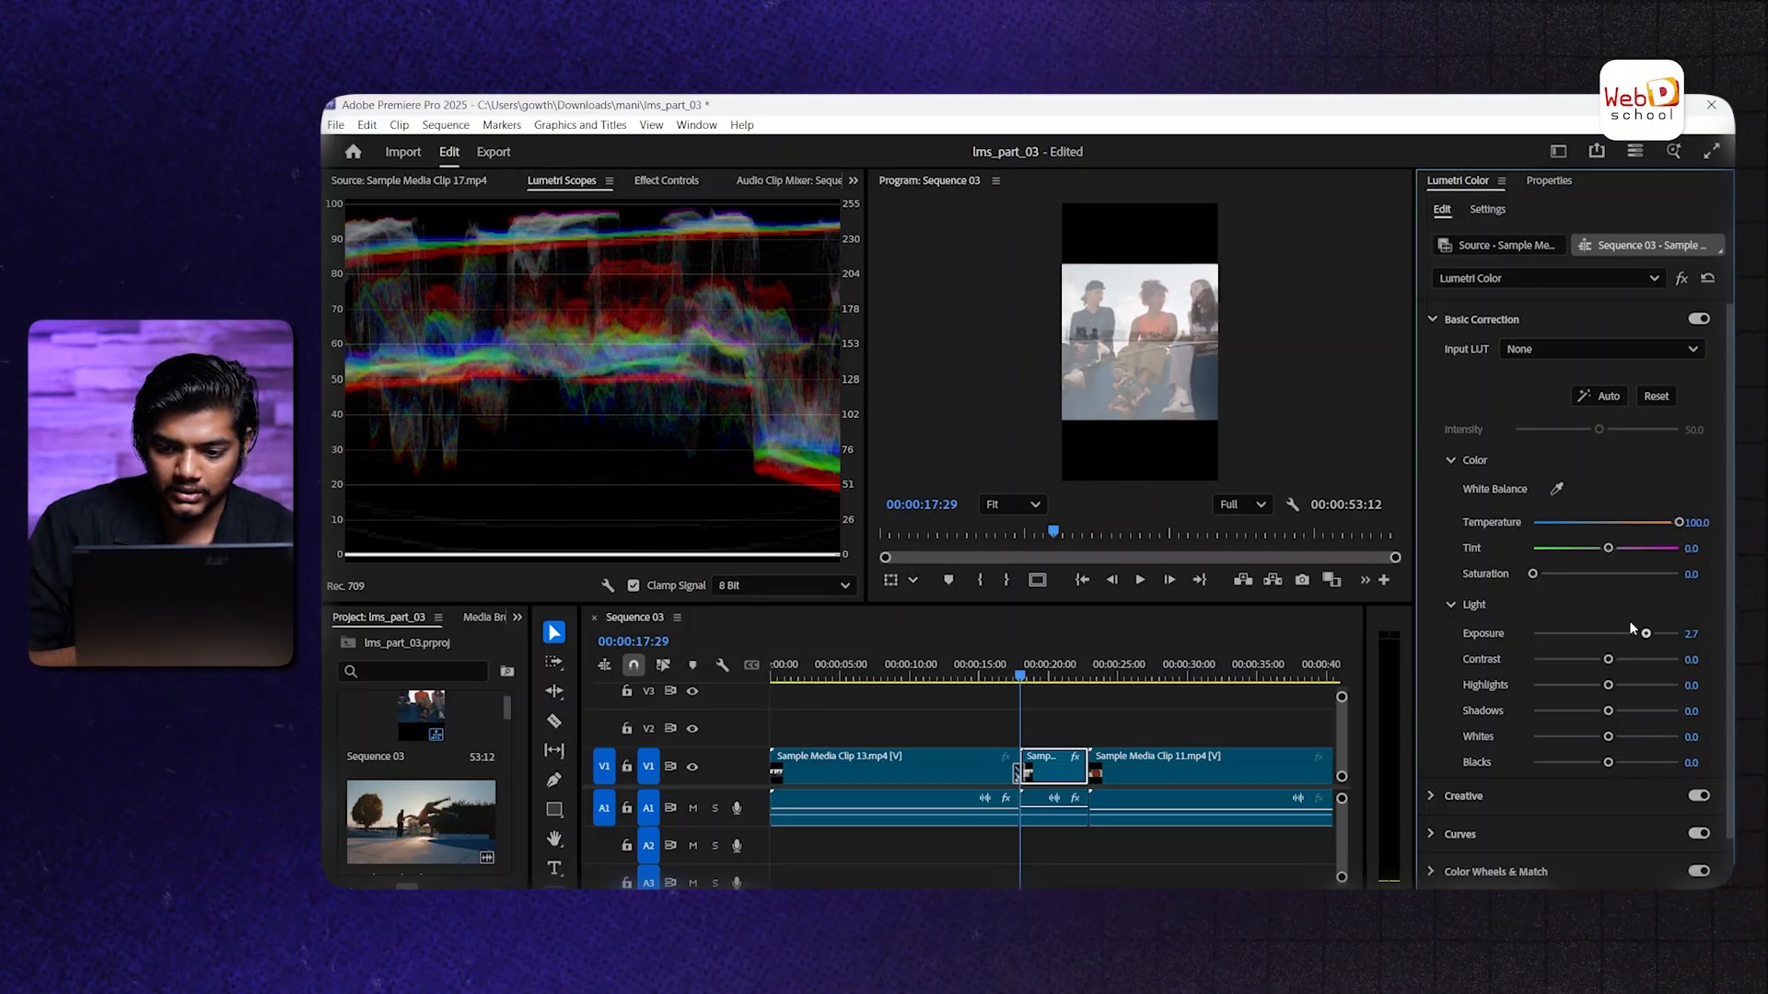
# Move the playhead to 00:00:20:08 in Sequence 03 and set the clip's Saturation to 100
pyautogui.click(1055, 649)
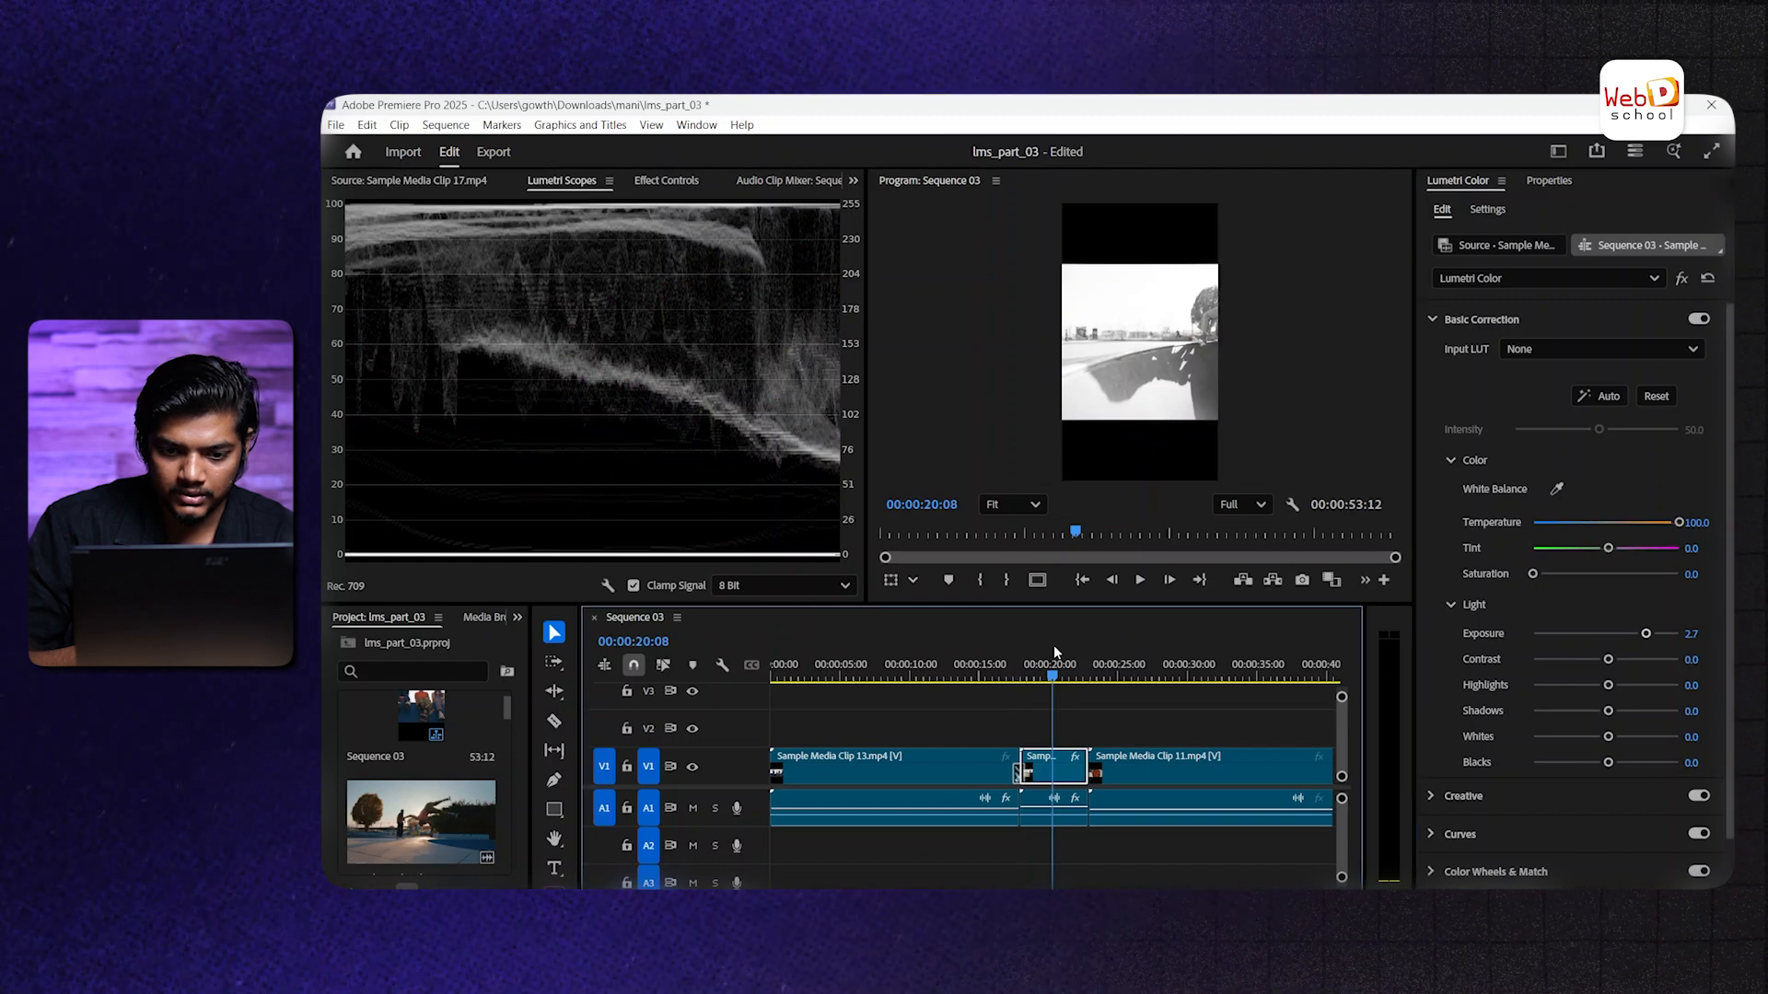
pyautogui.moveTo(1533, 573); pyautogui.dragTo(1605, 575)
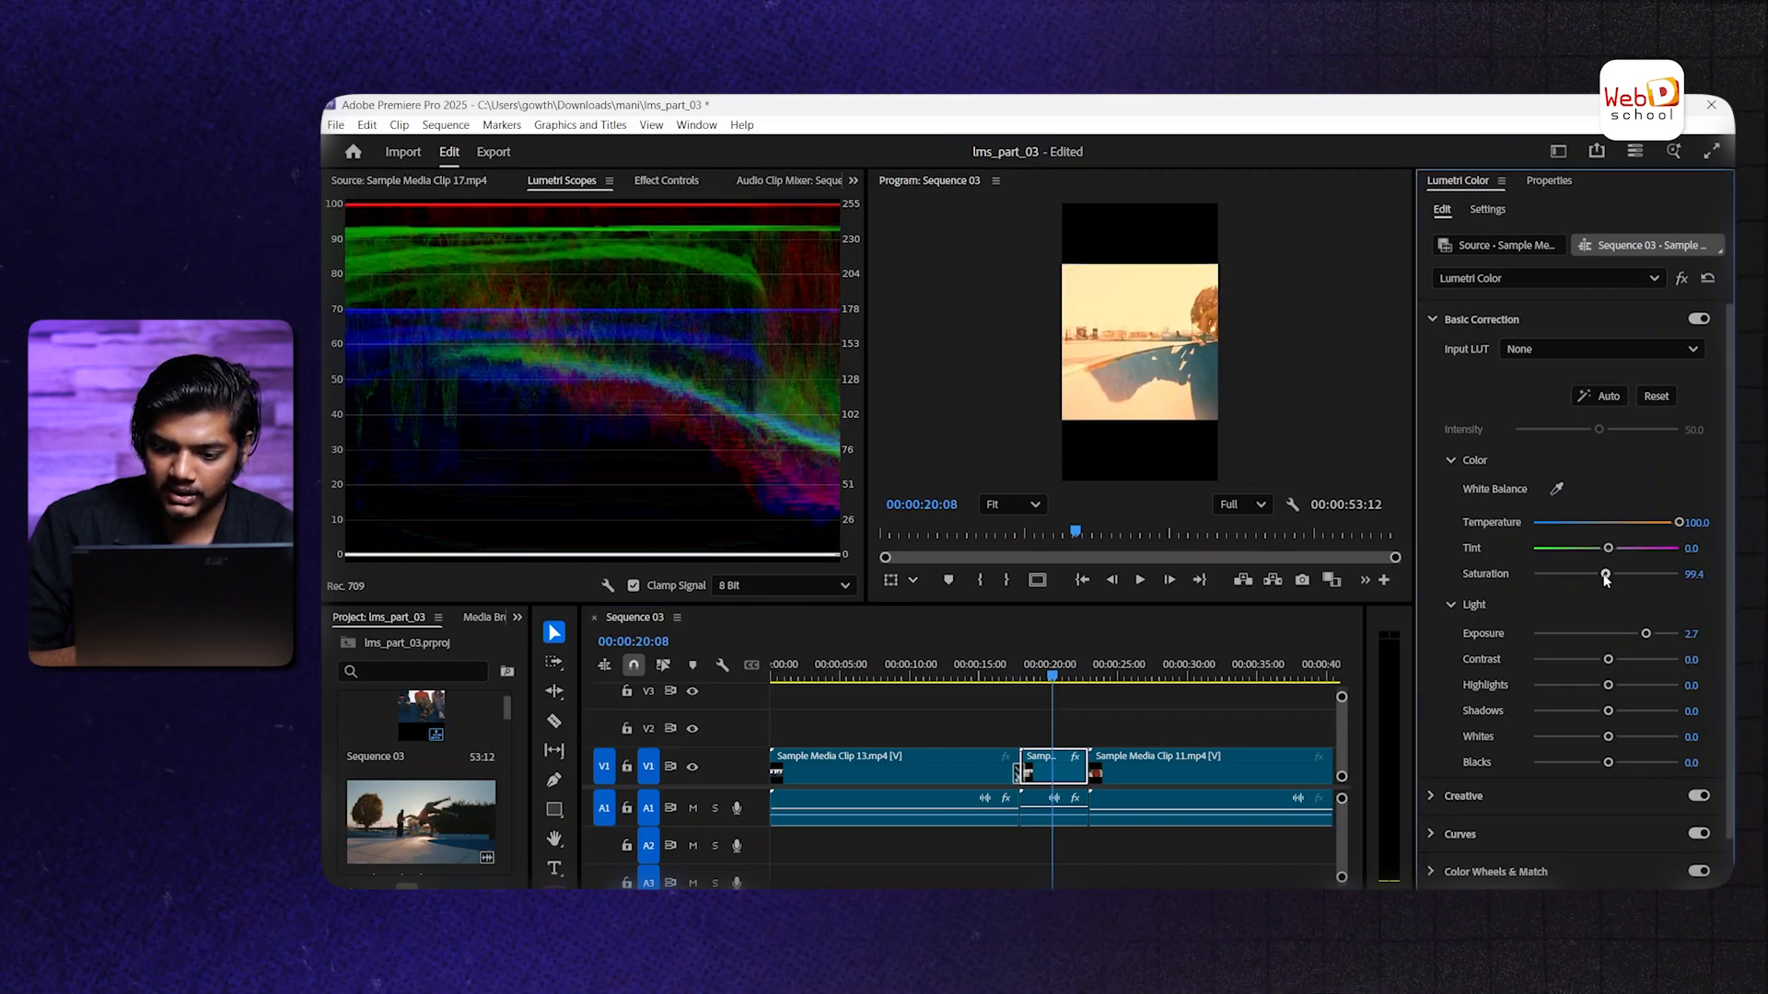
pyautogui.click(1693, 574)
pyautogui.write('100')
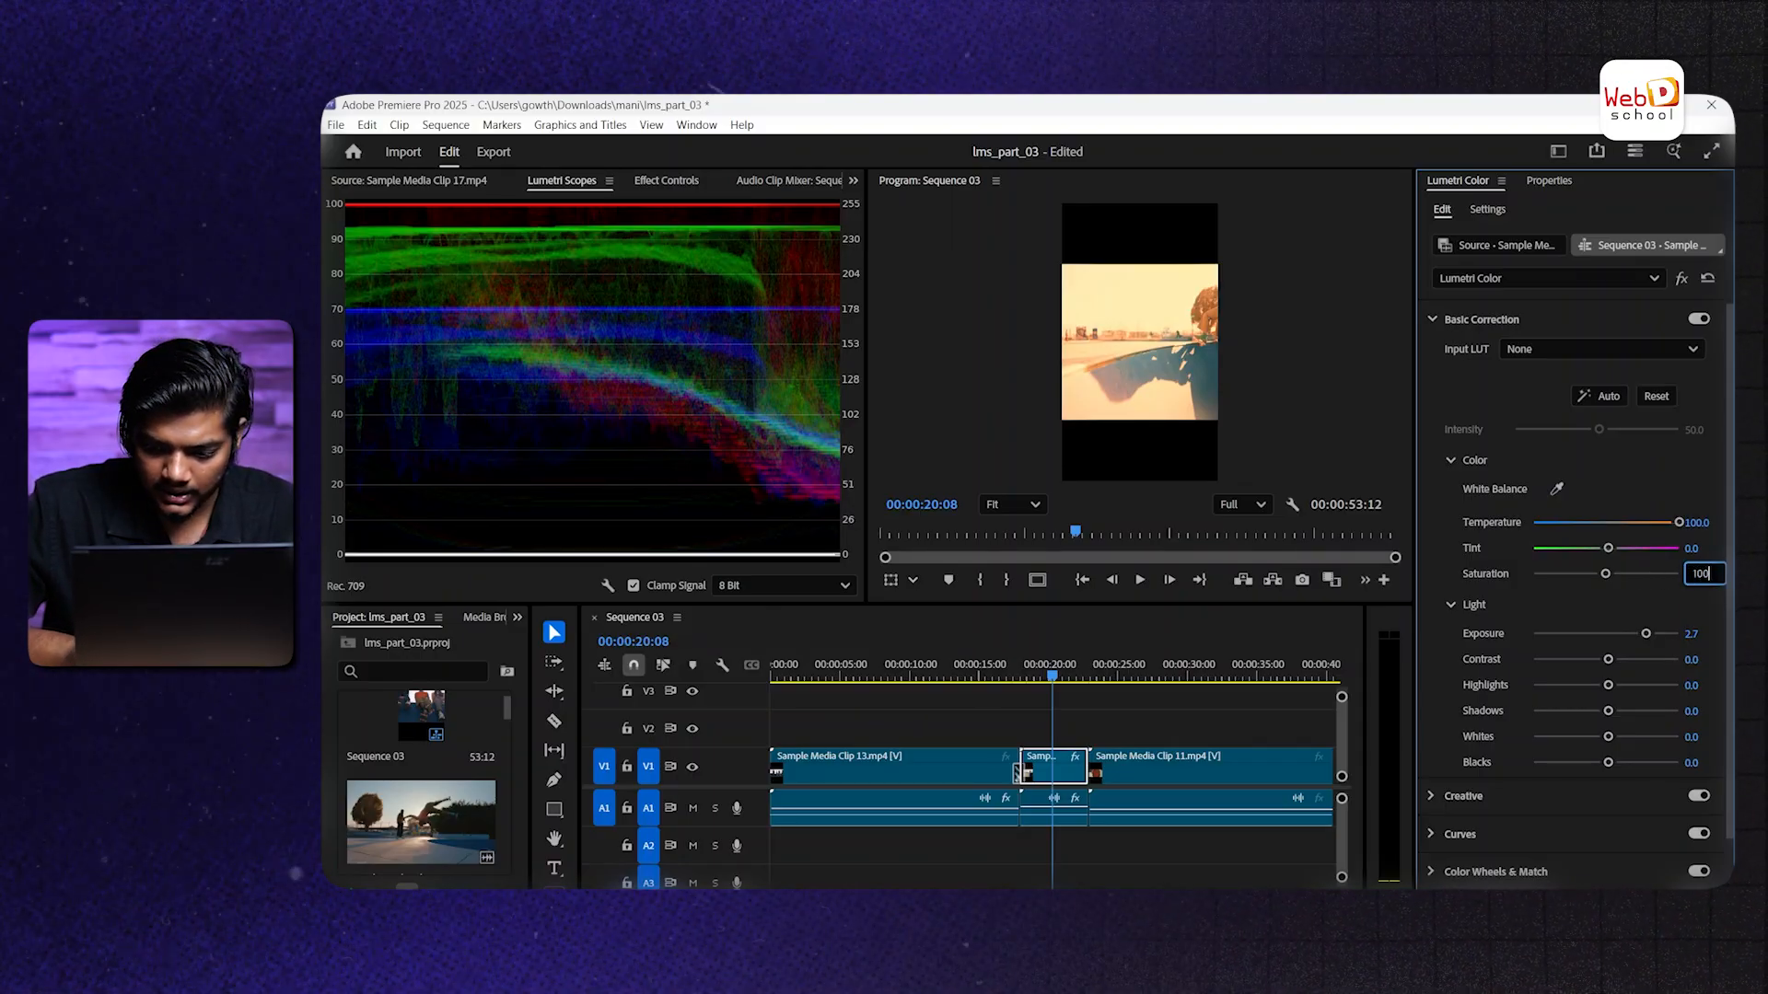
pyautogui.press('Return')
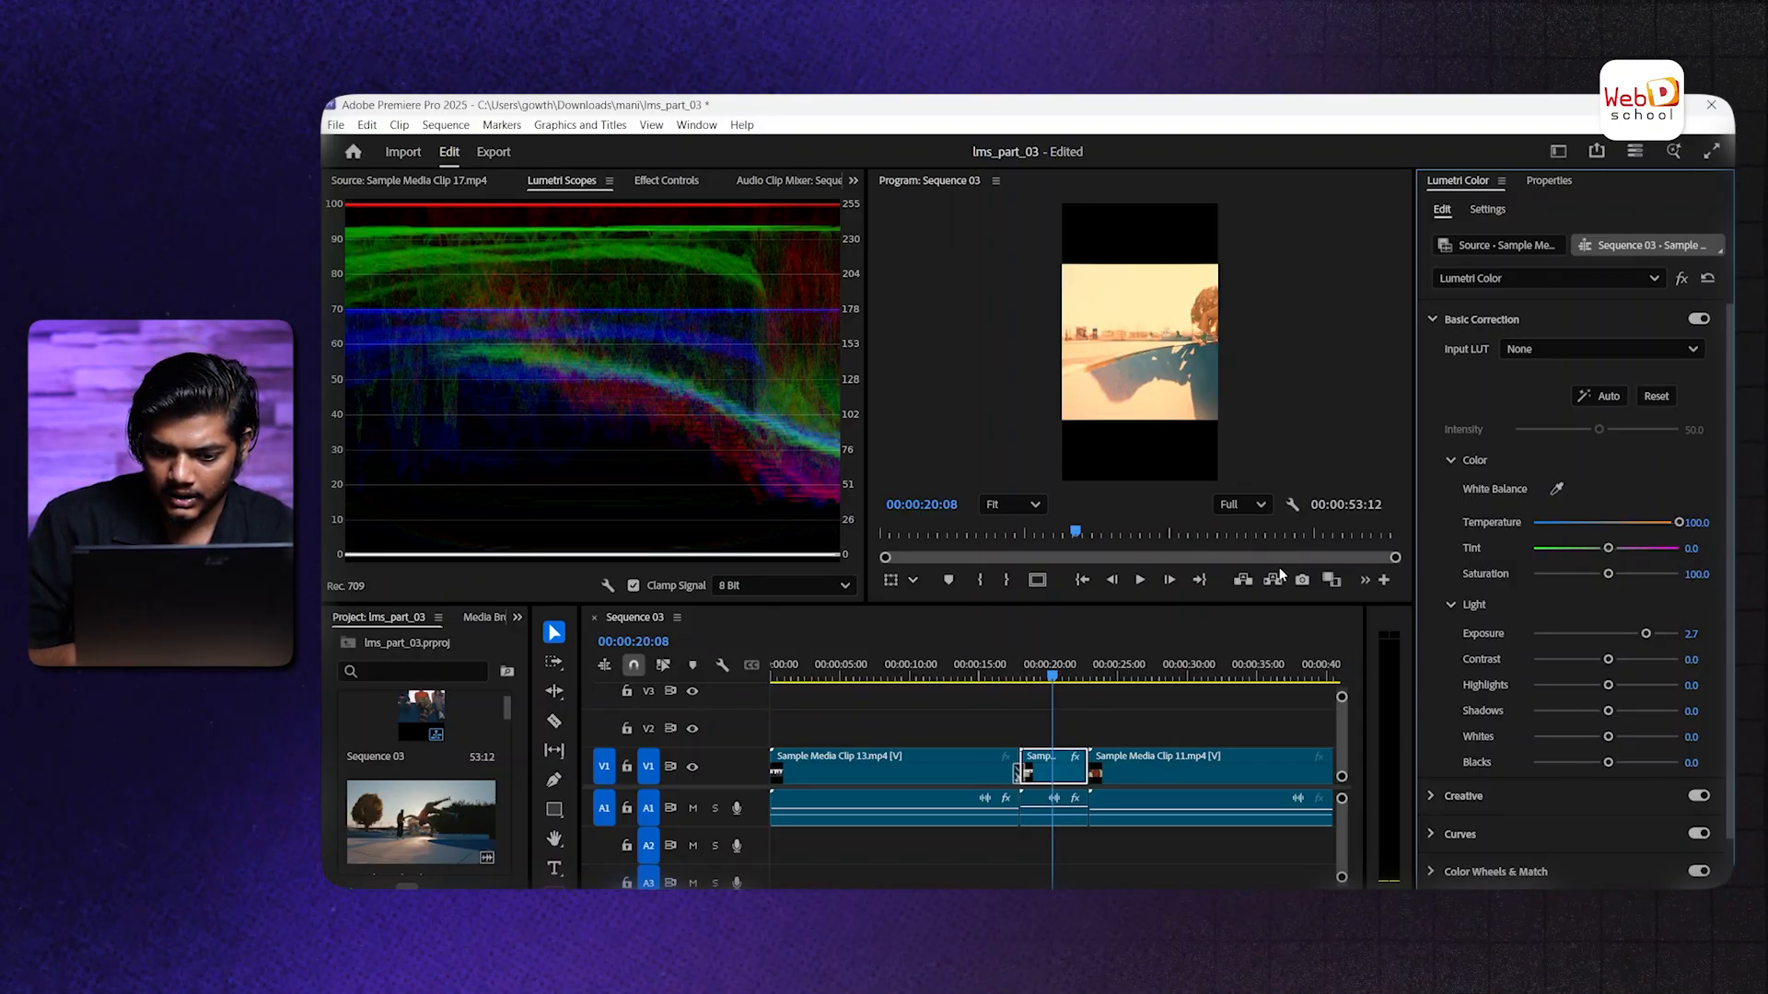
# Scale Sample Media Clip 16 to the frame size and delete its Roughen Edges effect
pyautogui.rightClick(1057, 772)
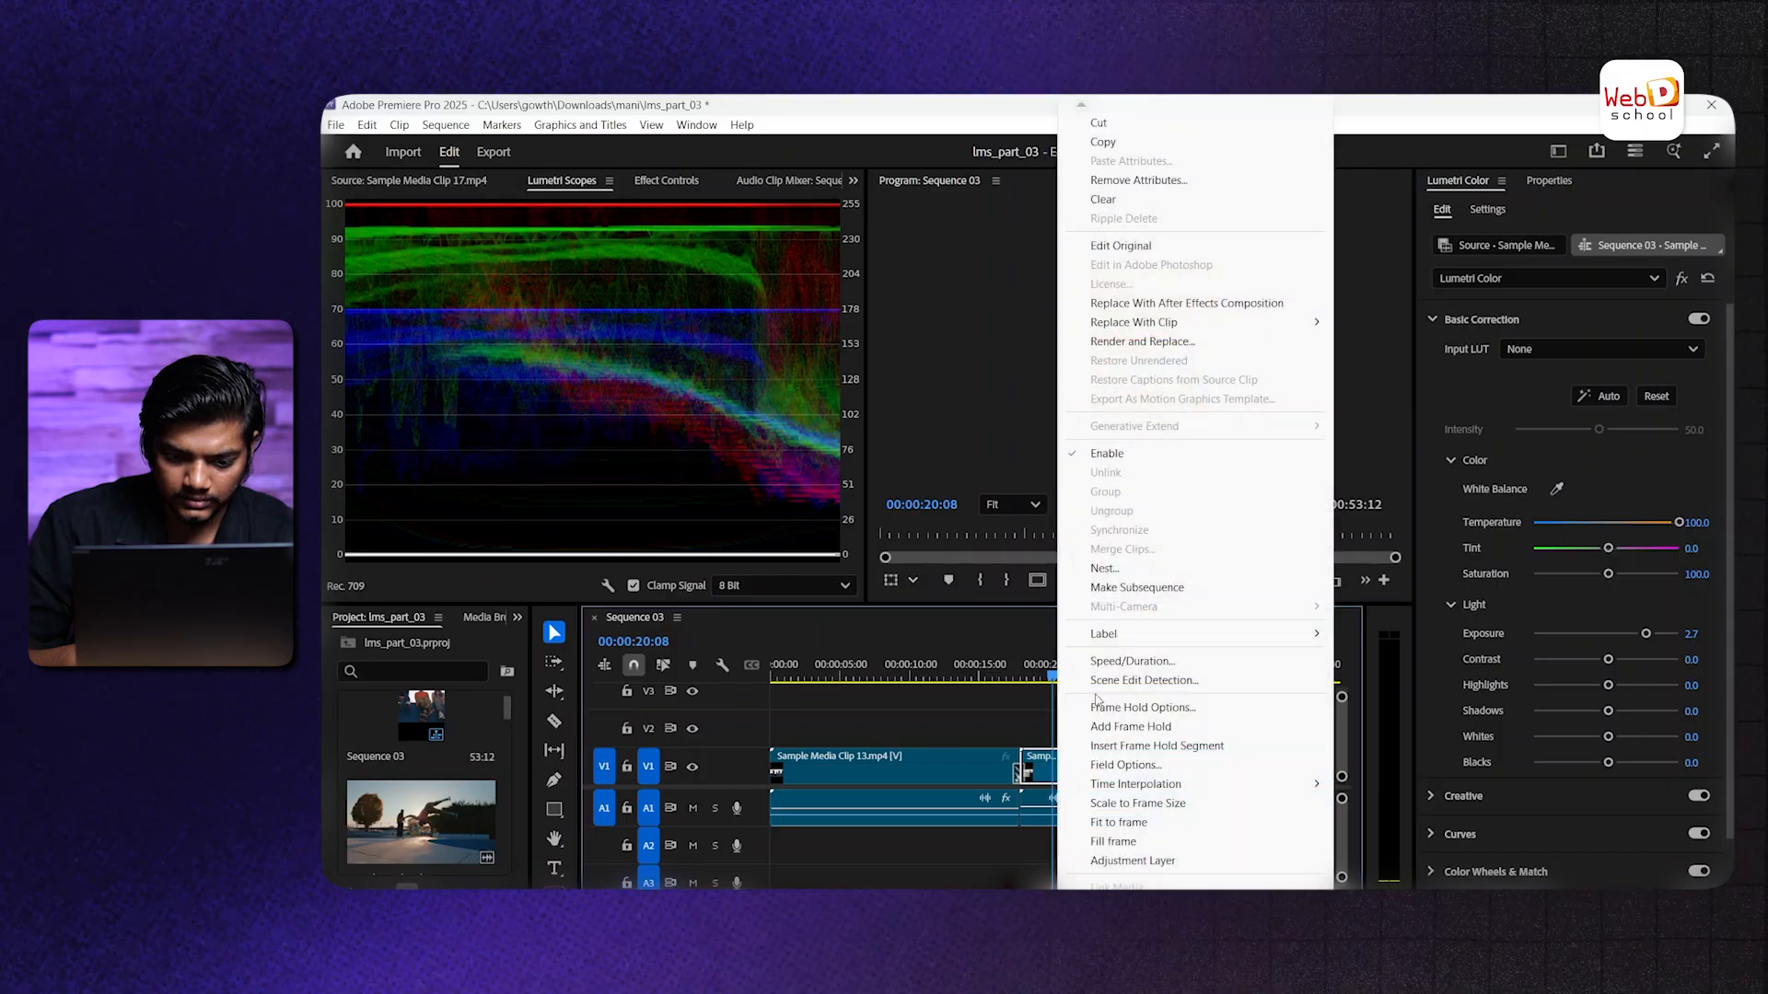
pyautogui.click(1122, 808)
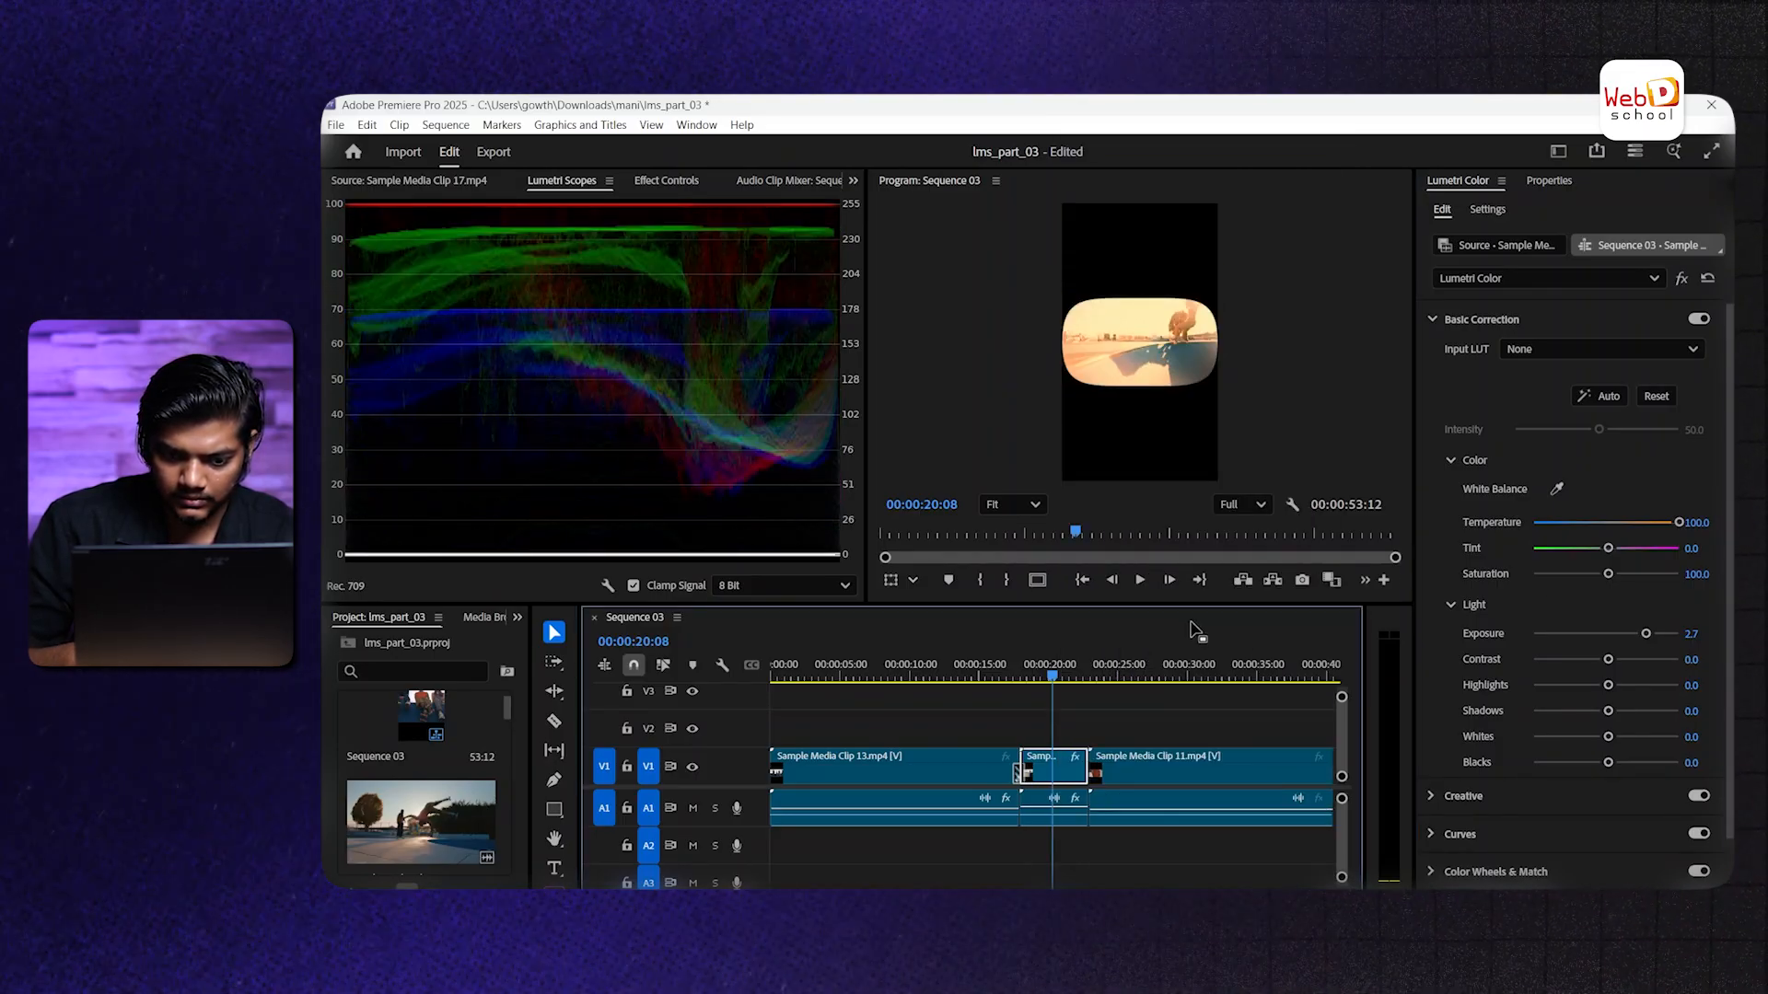
pyautogui.click(679, 180)
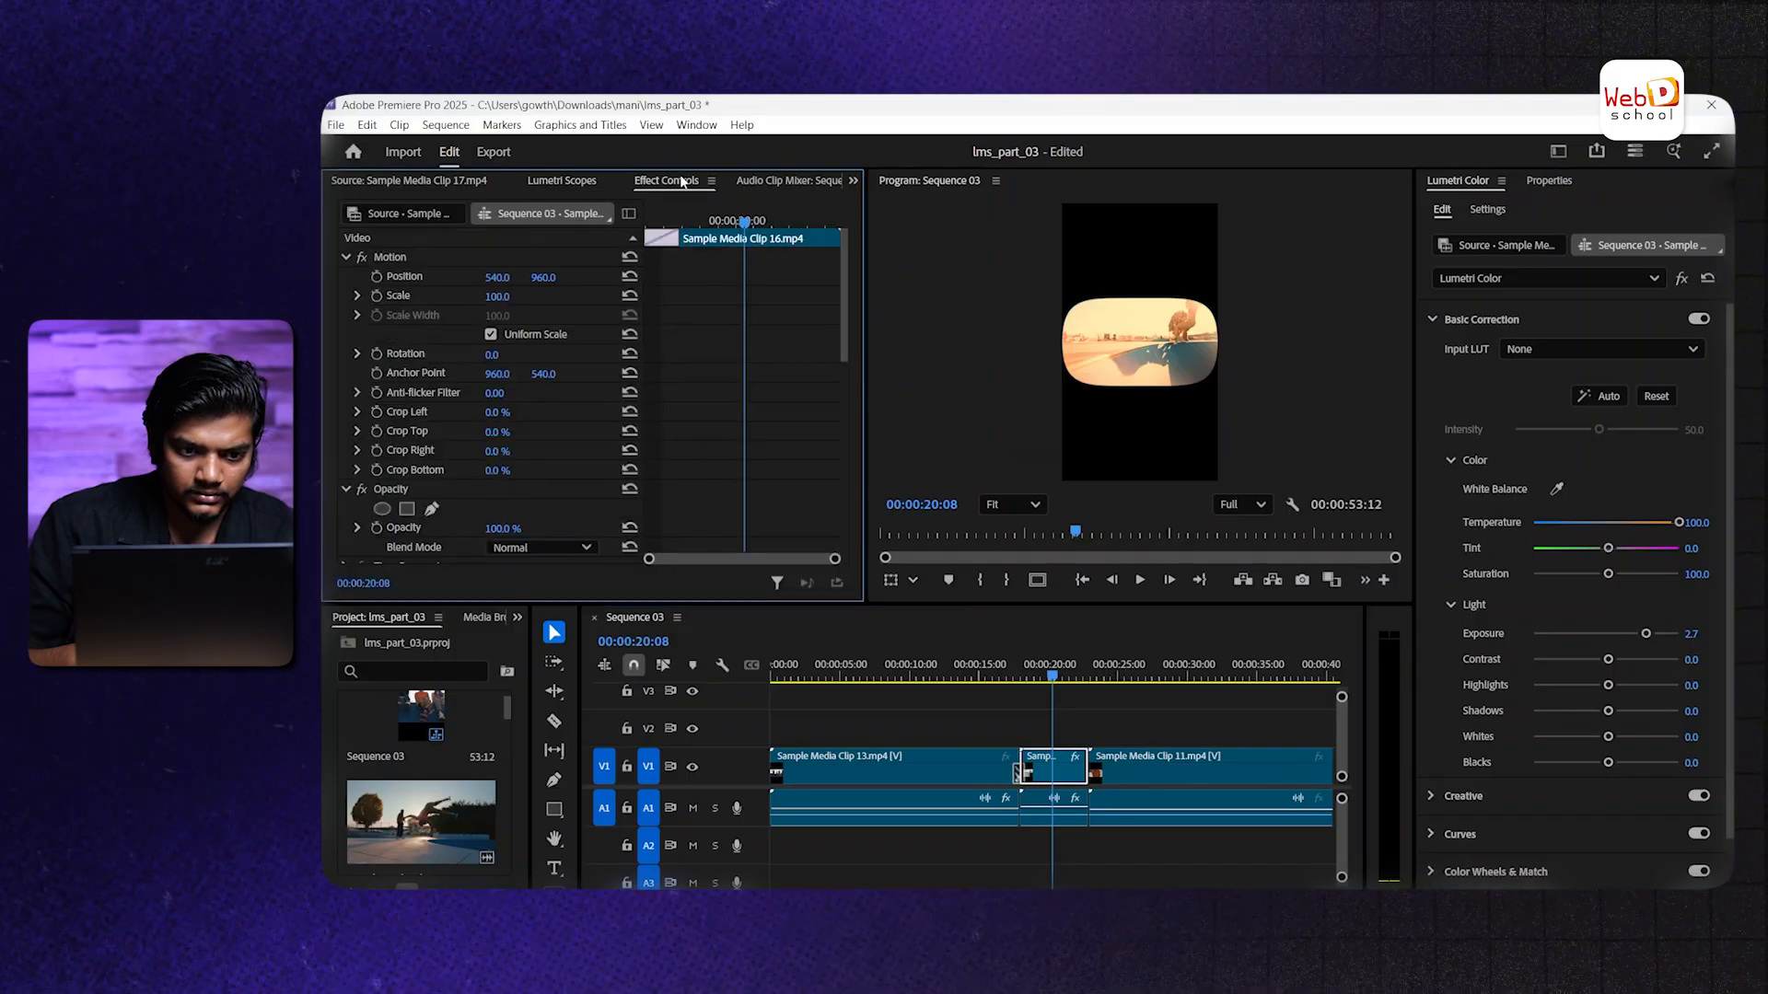
pyautogui.scroll(-3, 401, 443)
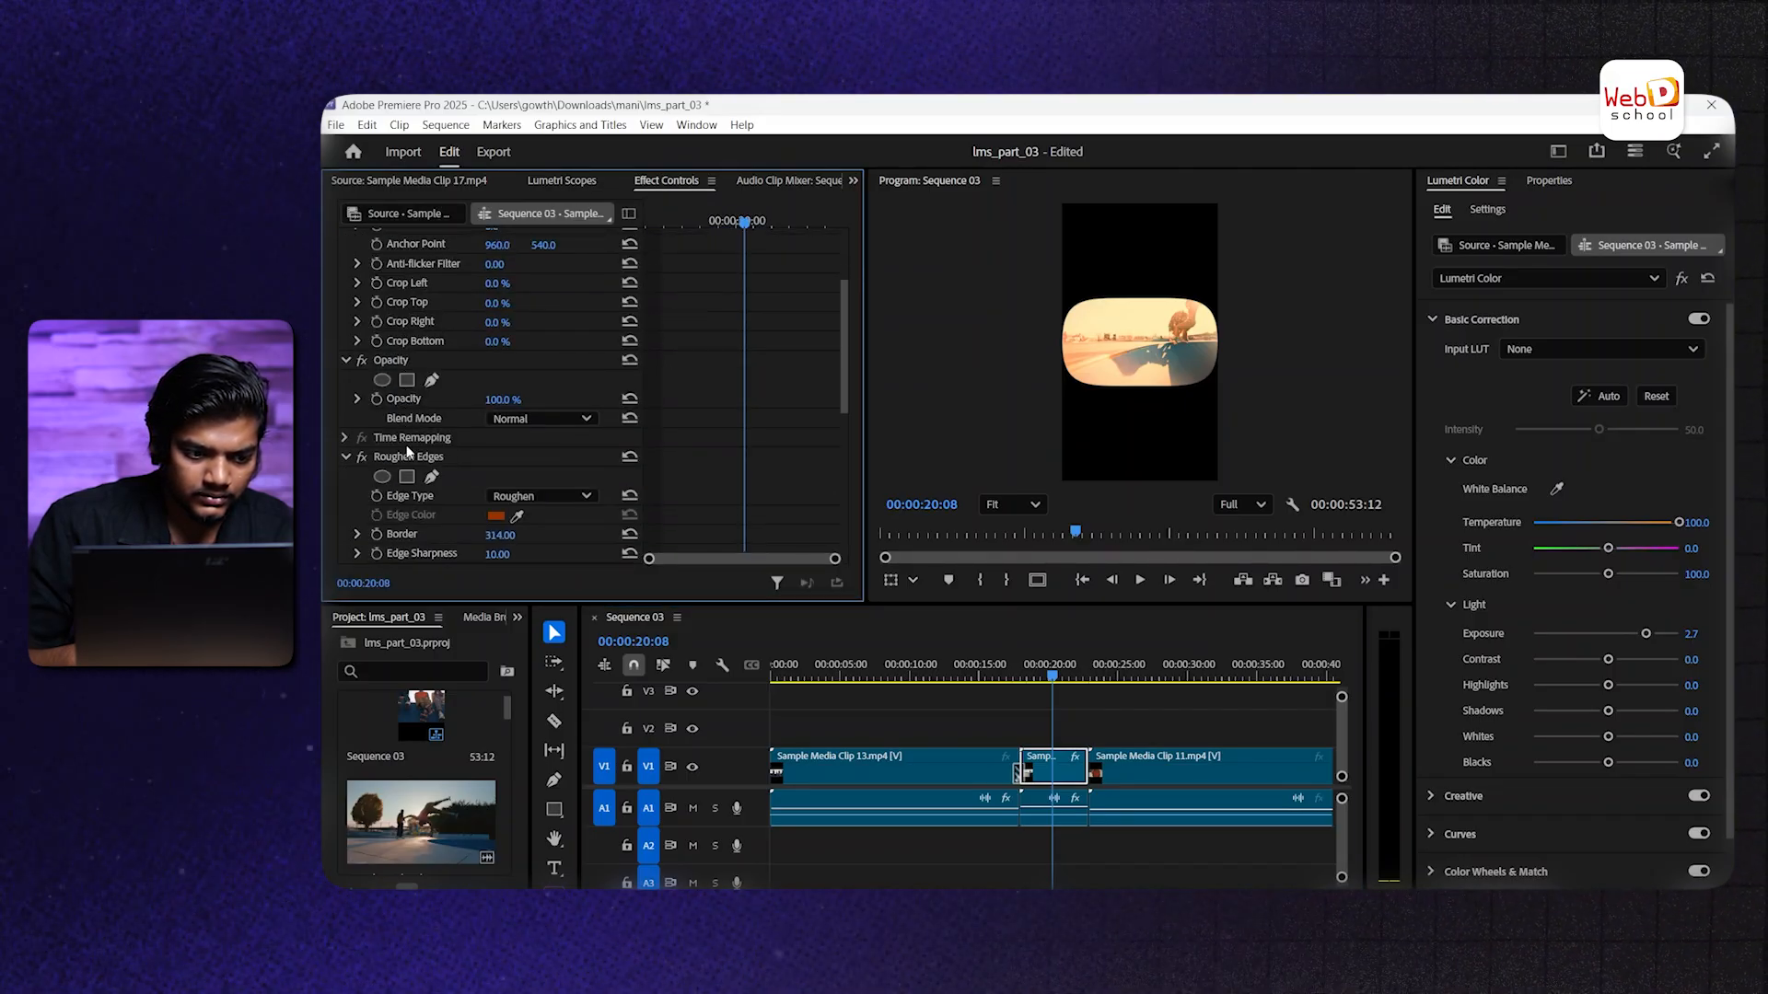
pyautogui.click(403, 457)
pyautogui.press('Delete')
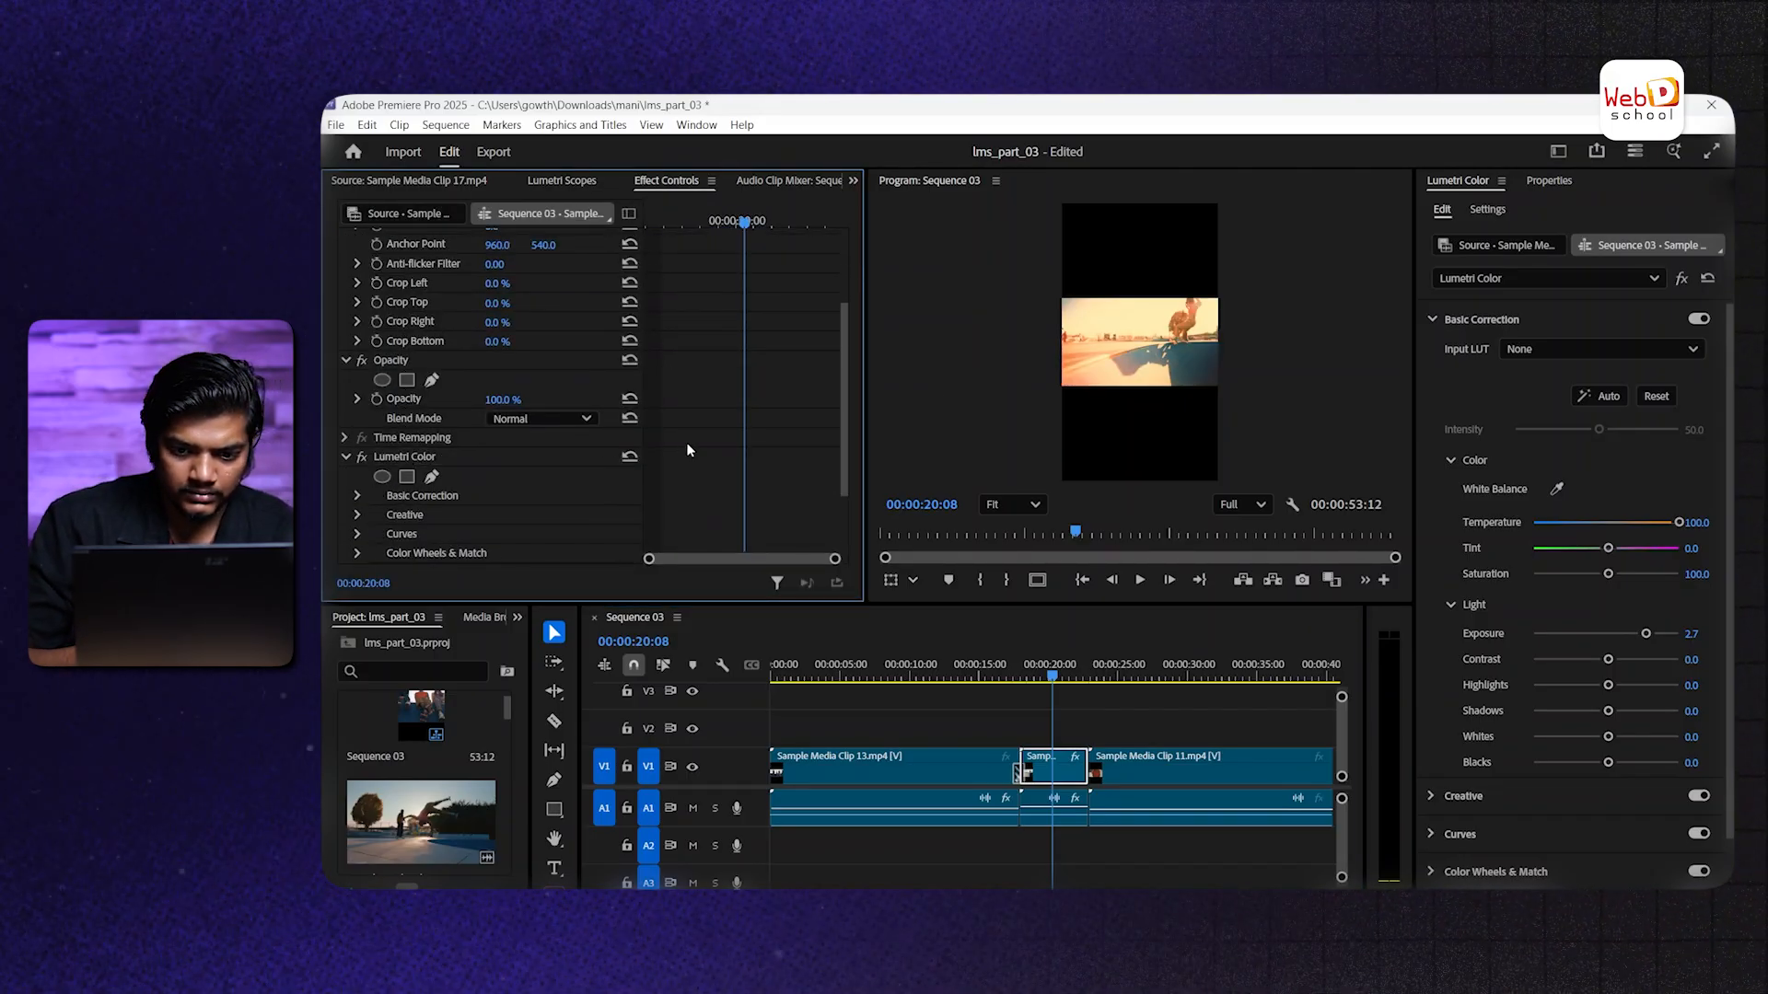
# Bring Lumetri Scopes back into view and raise the clip's Contrast to about 45.9
pyautogui.click(561, 181)
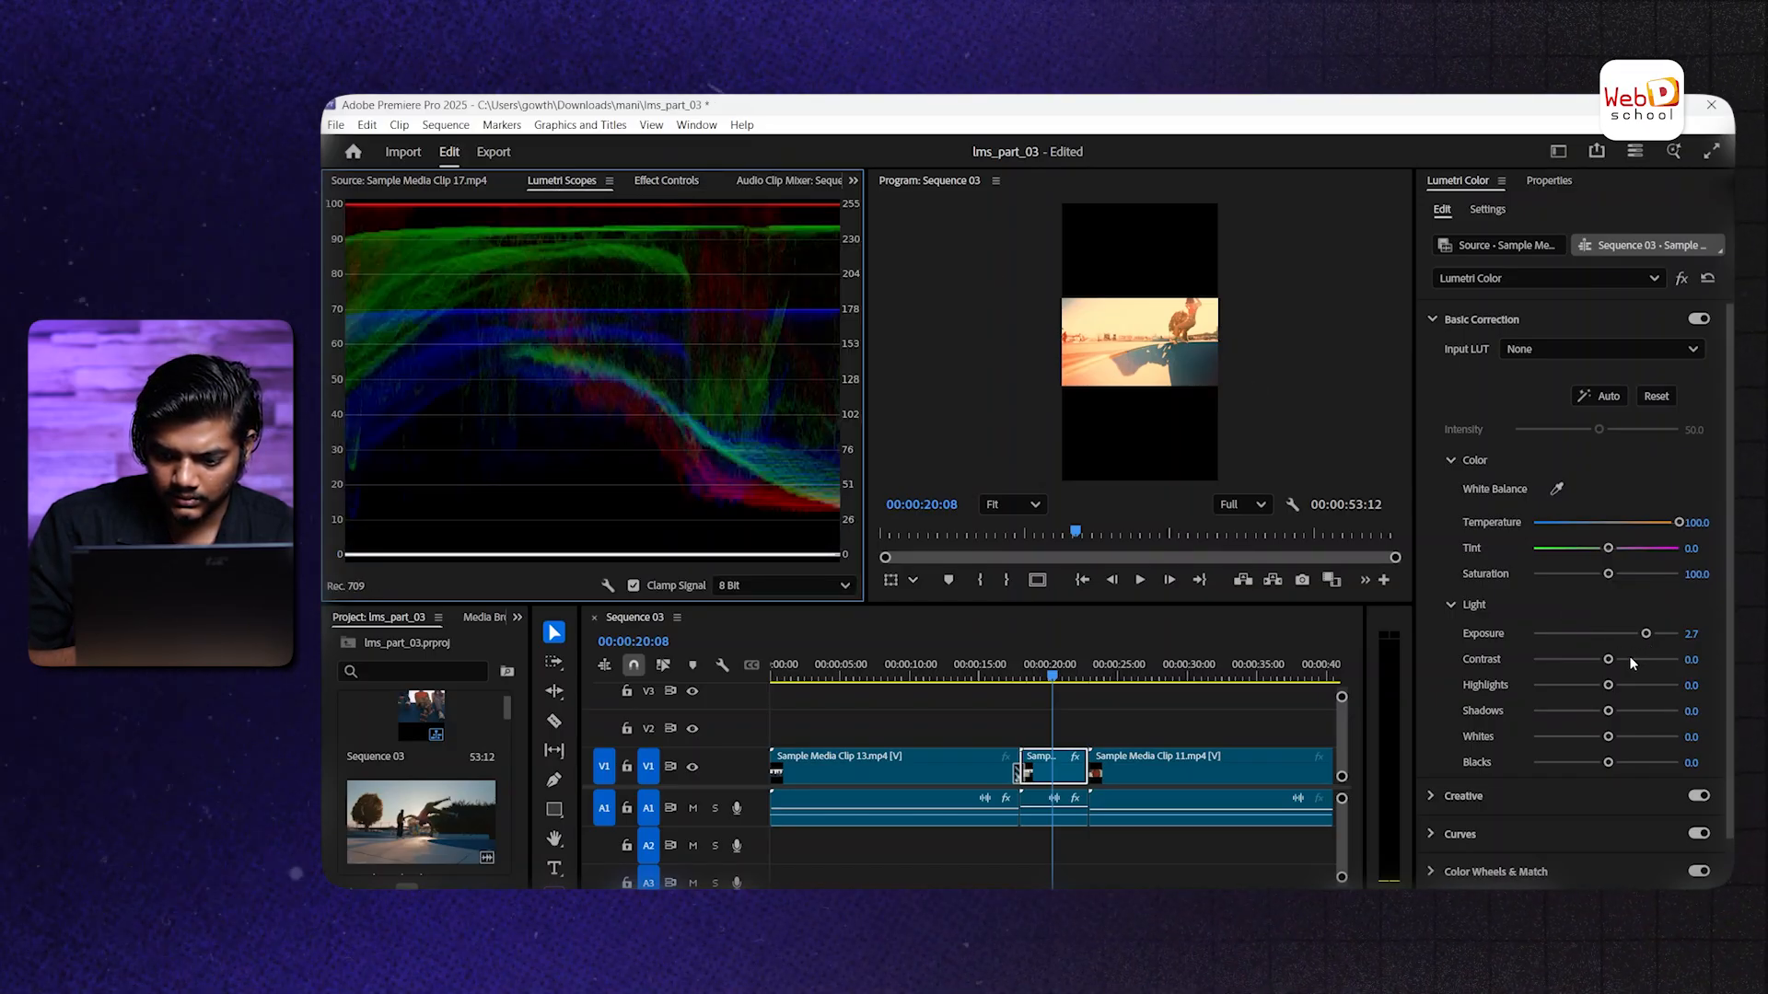
pyautogui.moveTo(1623, 658)
pyautogui.mouseDown()
pyautogui.moveTo(1667, 677)
pyautogui.moveTo(1637, 680)
pyautogui.mouseUp()
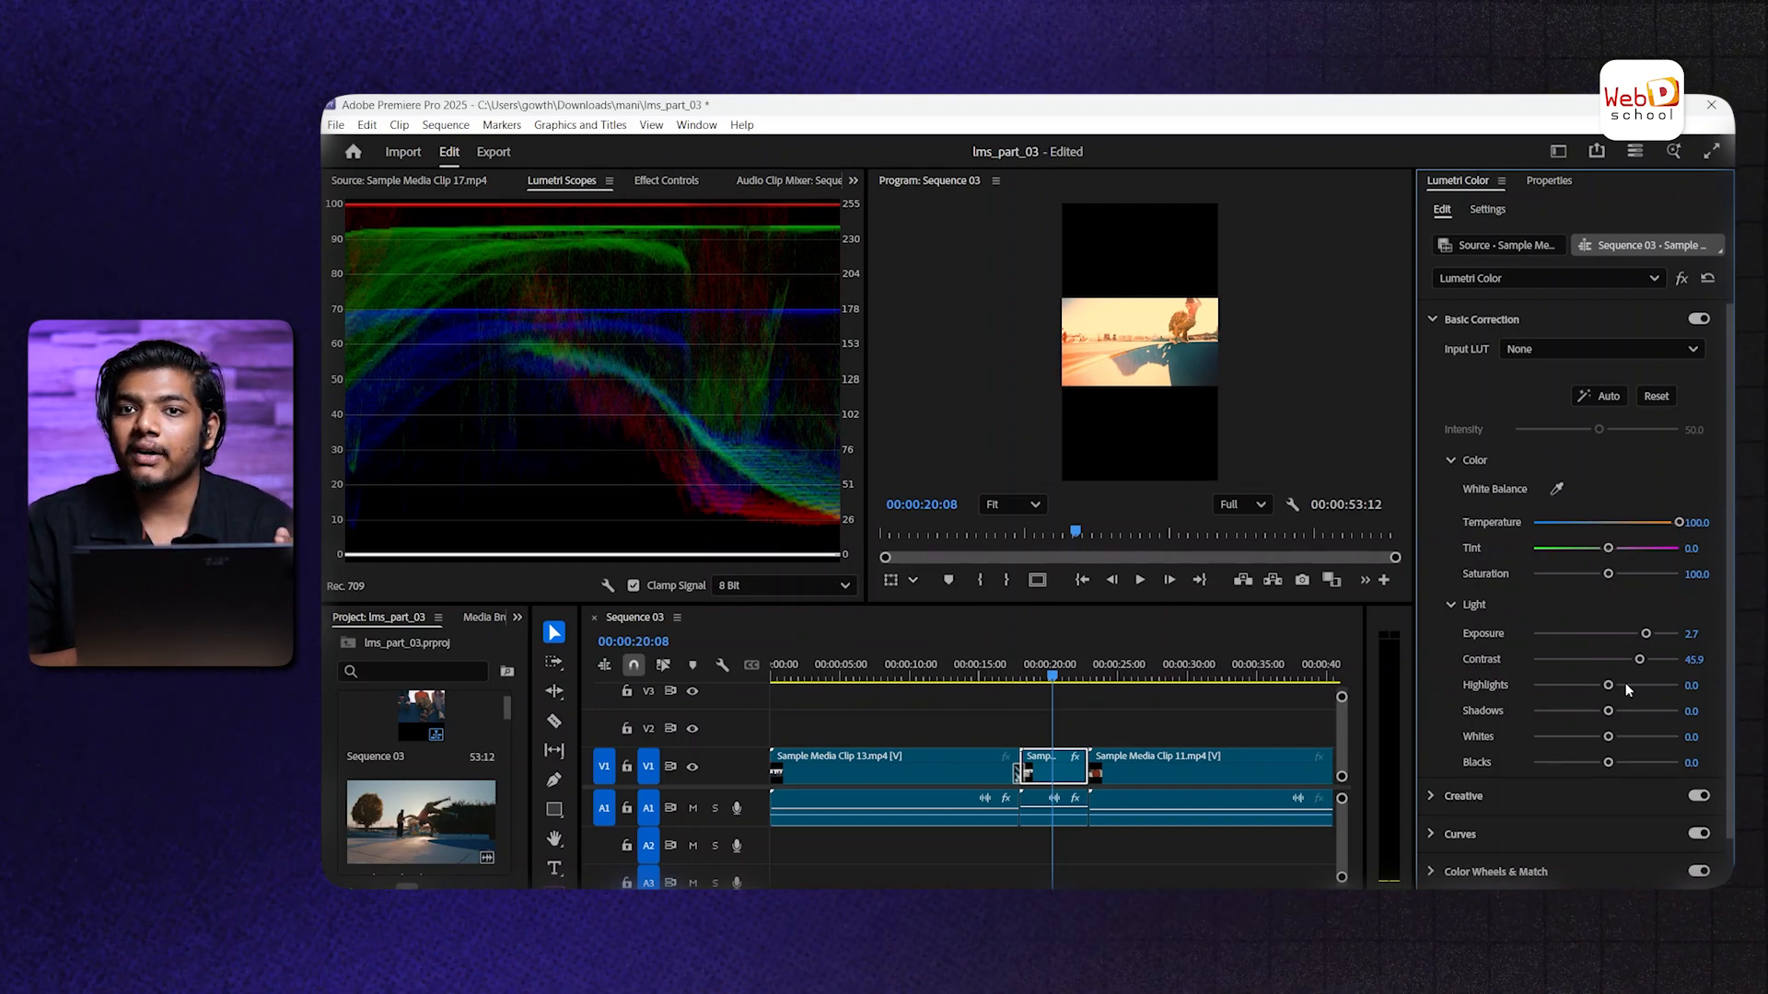
# Set Sample Media Clip 16's Highlights to 22 and collapse the Basic Correction section
pyautogui.click(1626, 685)
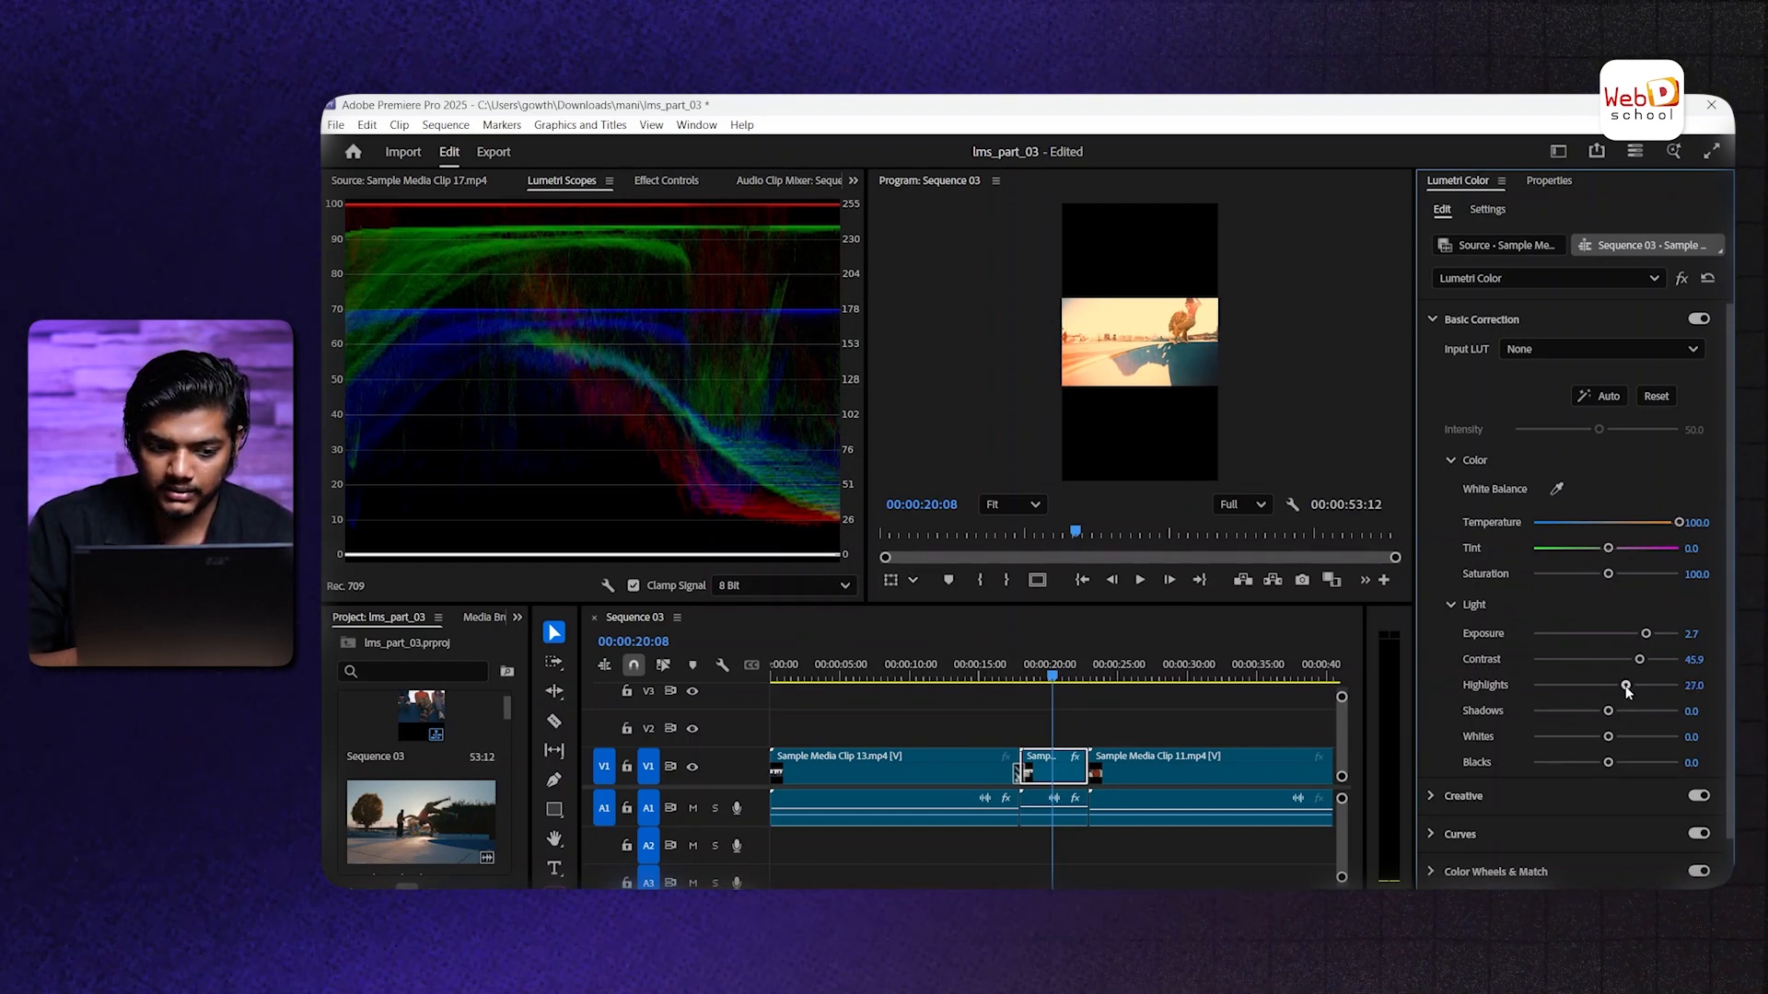
pyautogui.moveTo(1626, 688); pyautogui.dragTo(1571, 682)
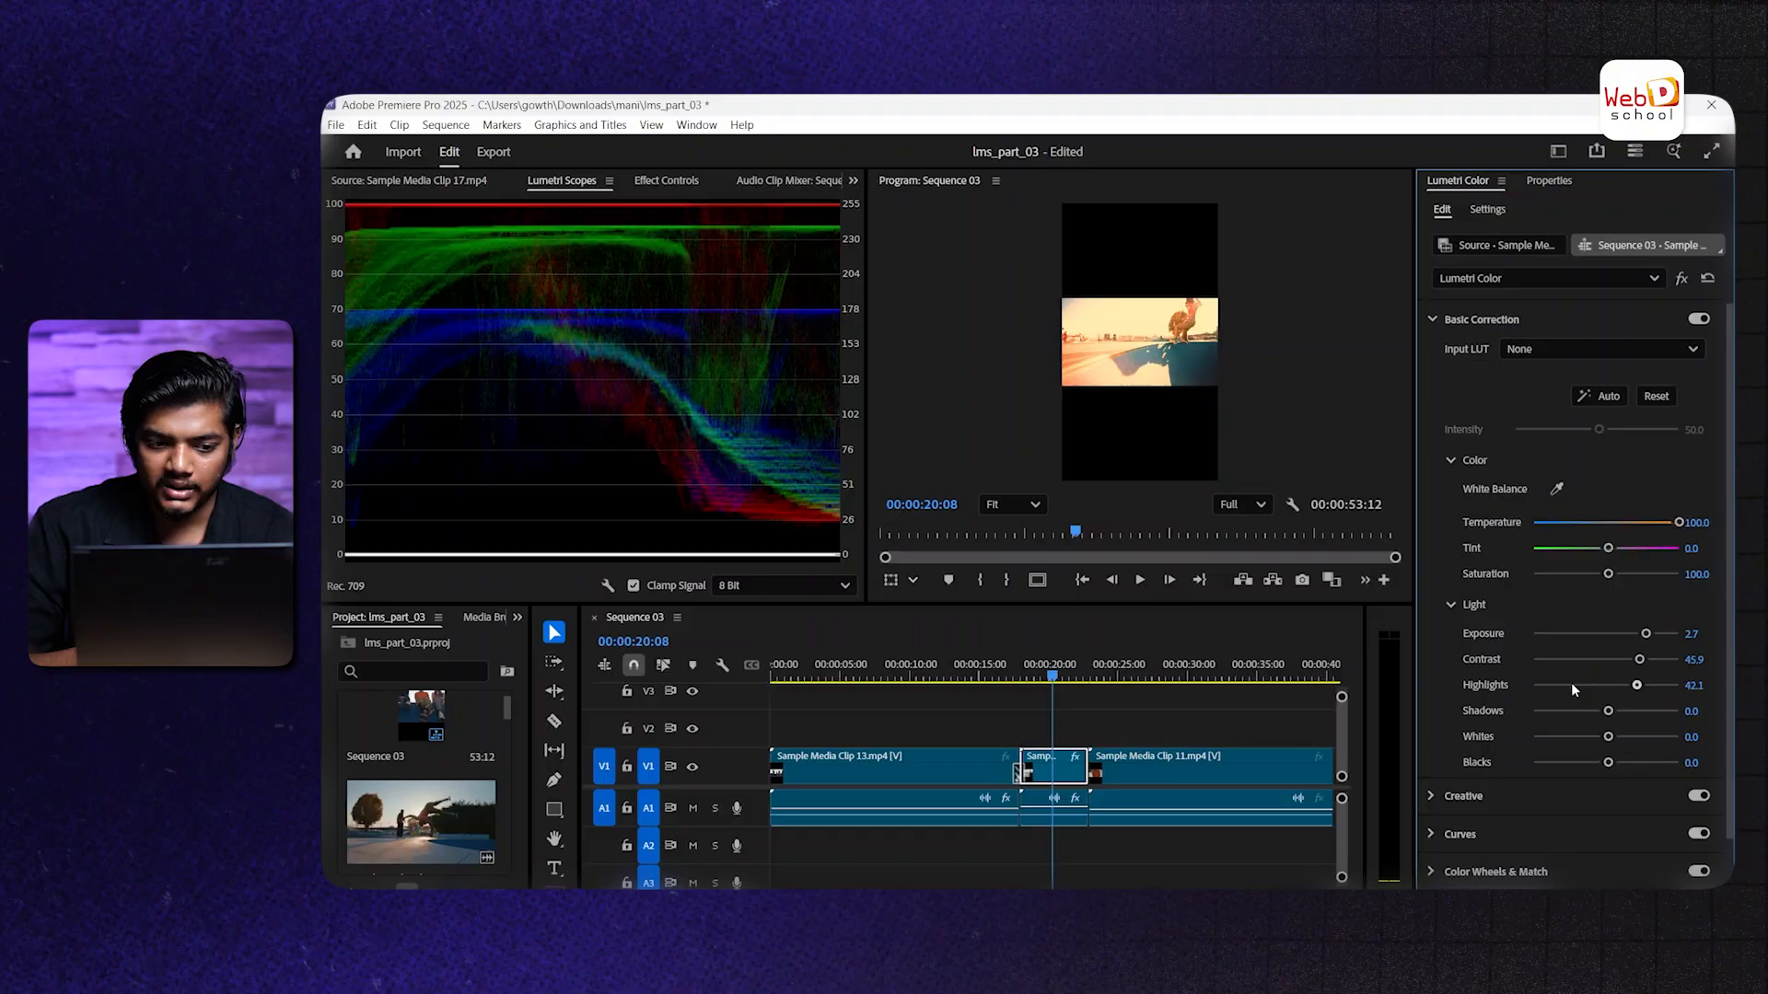
pyautogui.click(1620, 686)
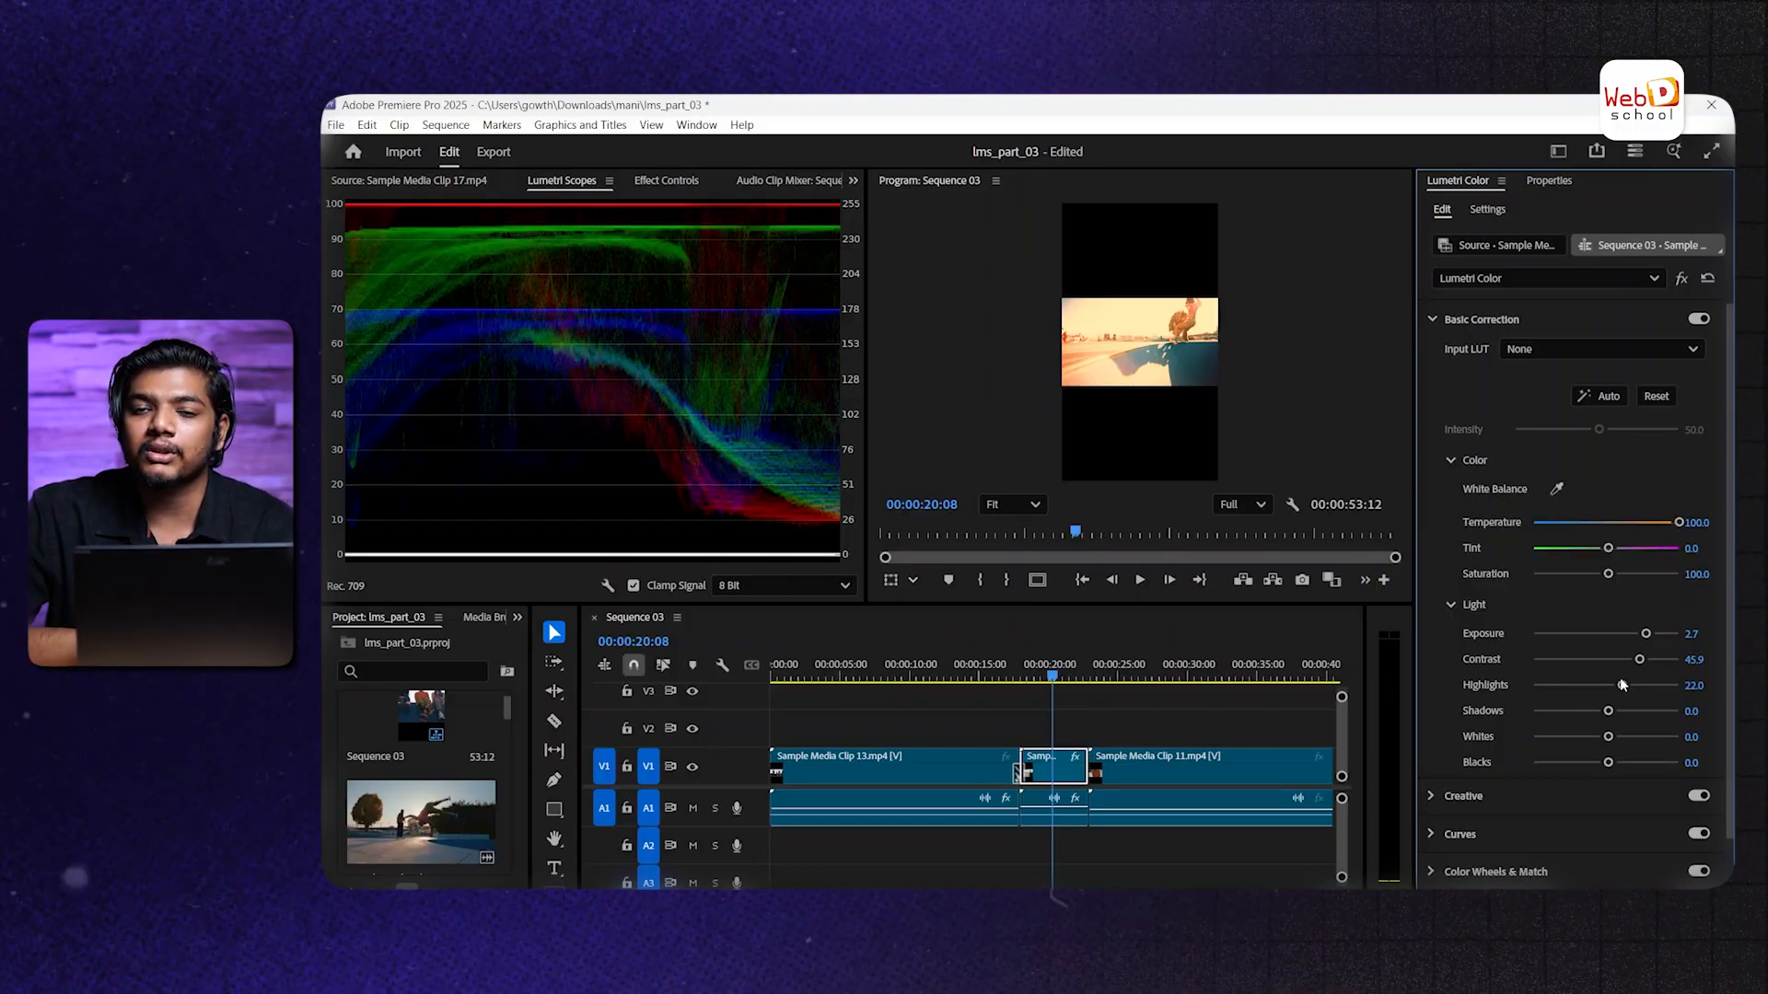
pyautogui.click(1434, 319)
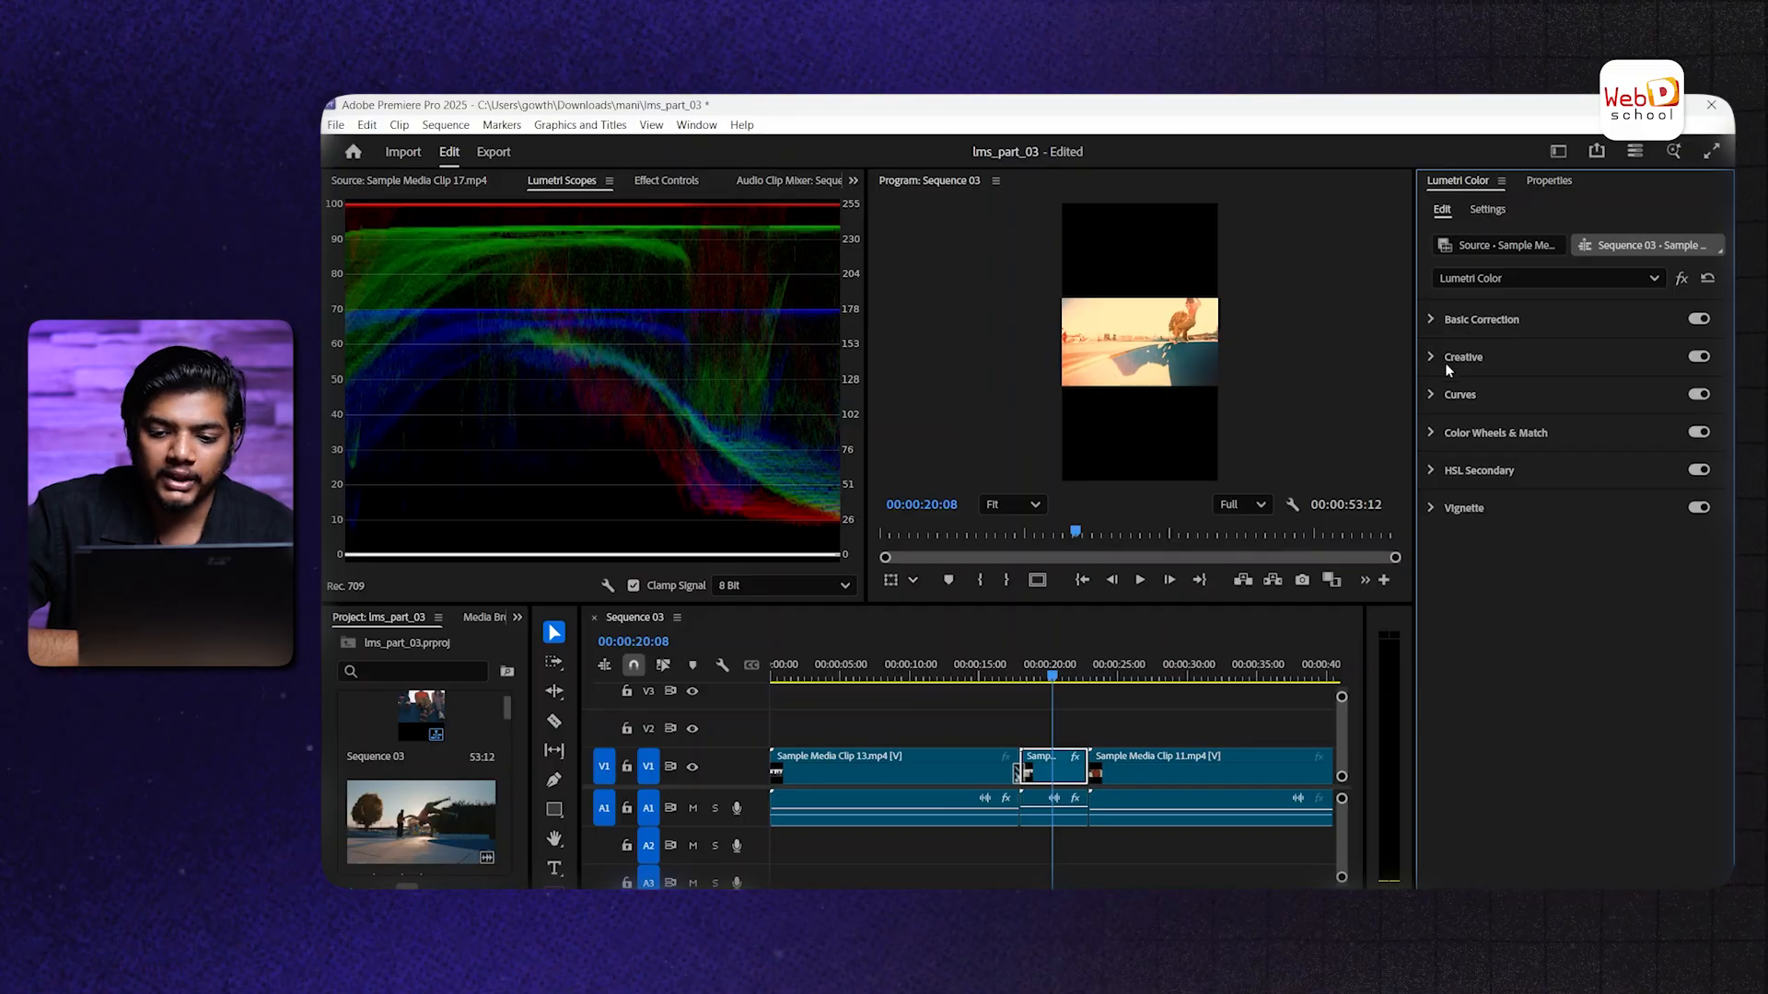
# Switch to the Effects workspace and clear the existing effects search
pyautogui.click(1555, 155)
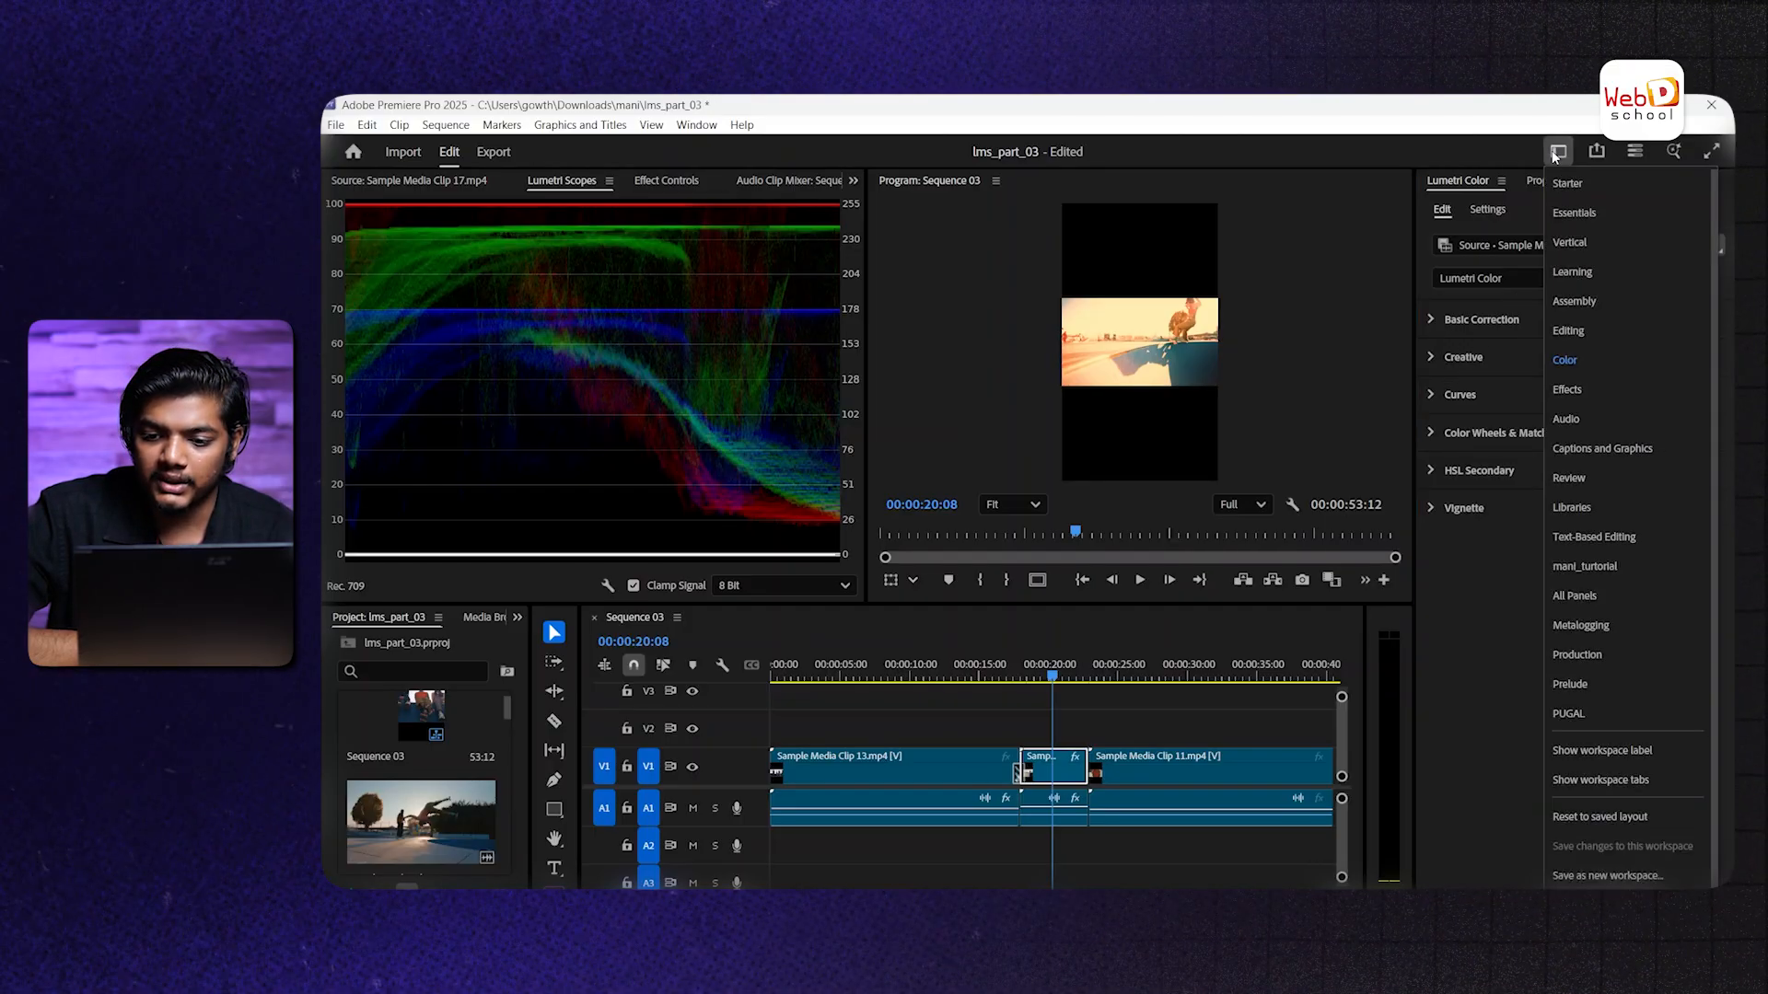
pyautogui.click(1570, 387)
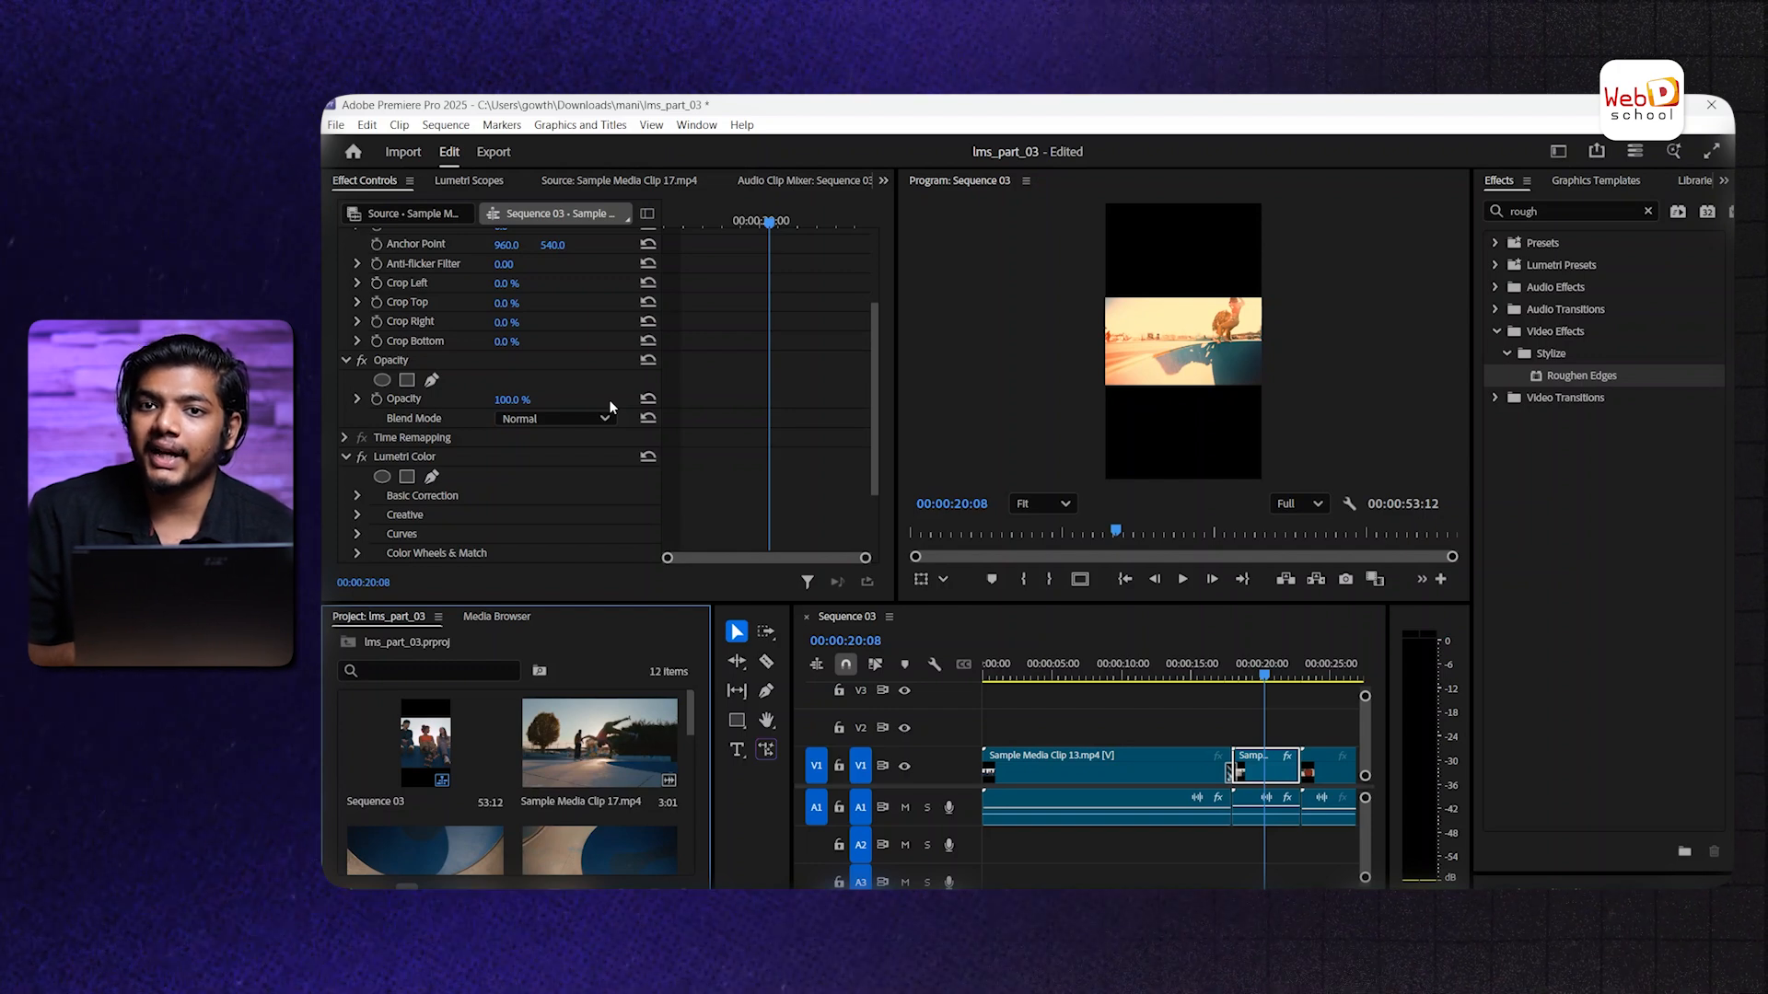
pyautogui.click(1648, 211)
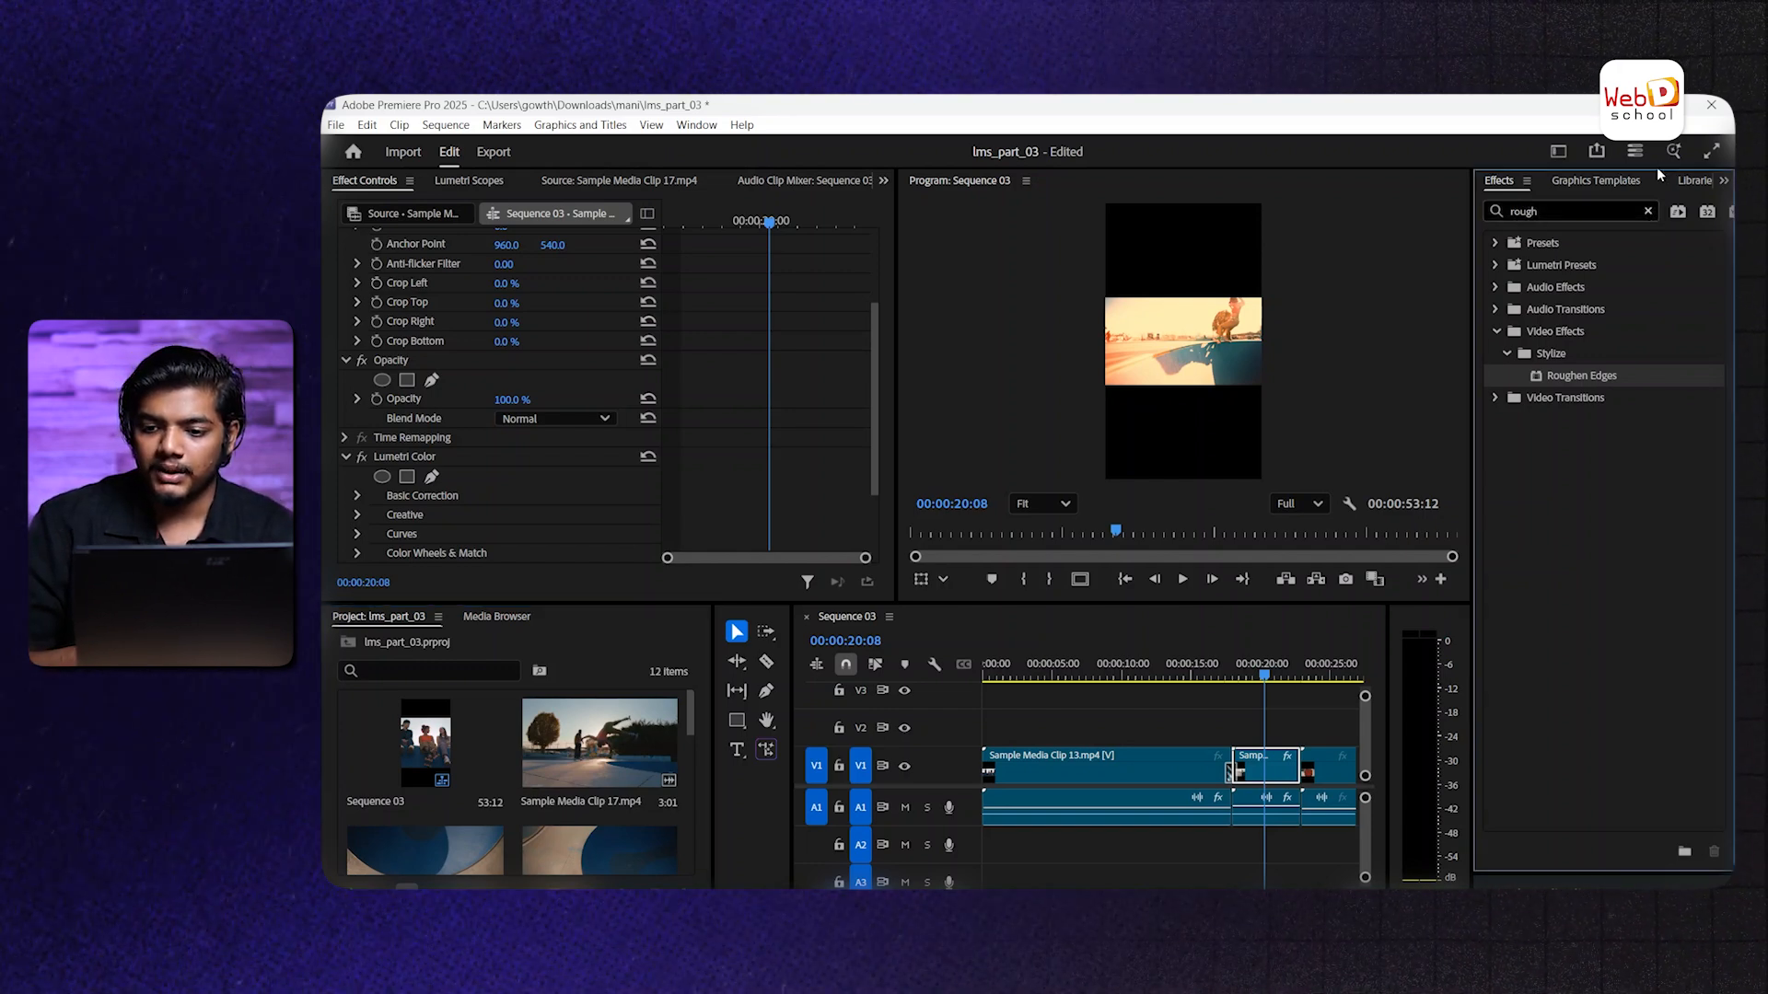
pyautogui.click(1649, 210)
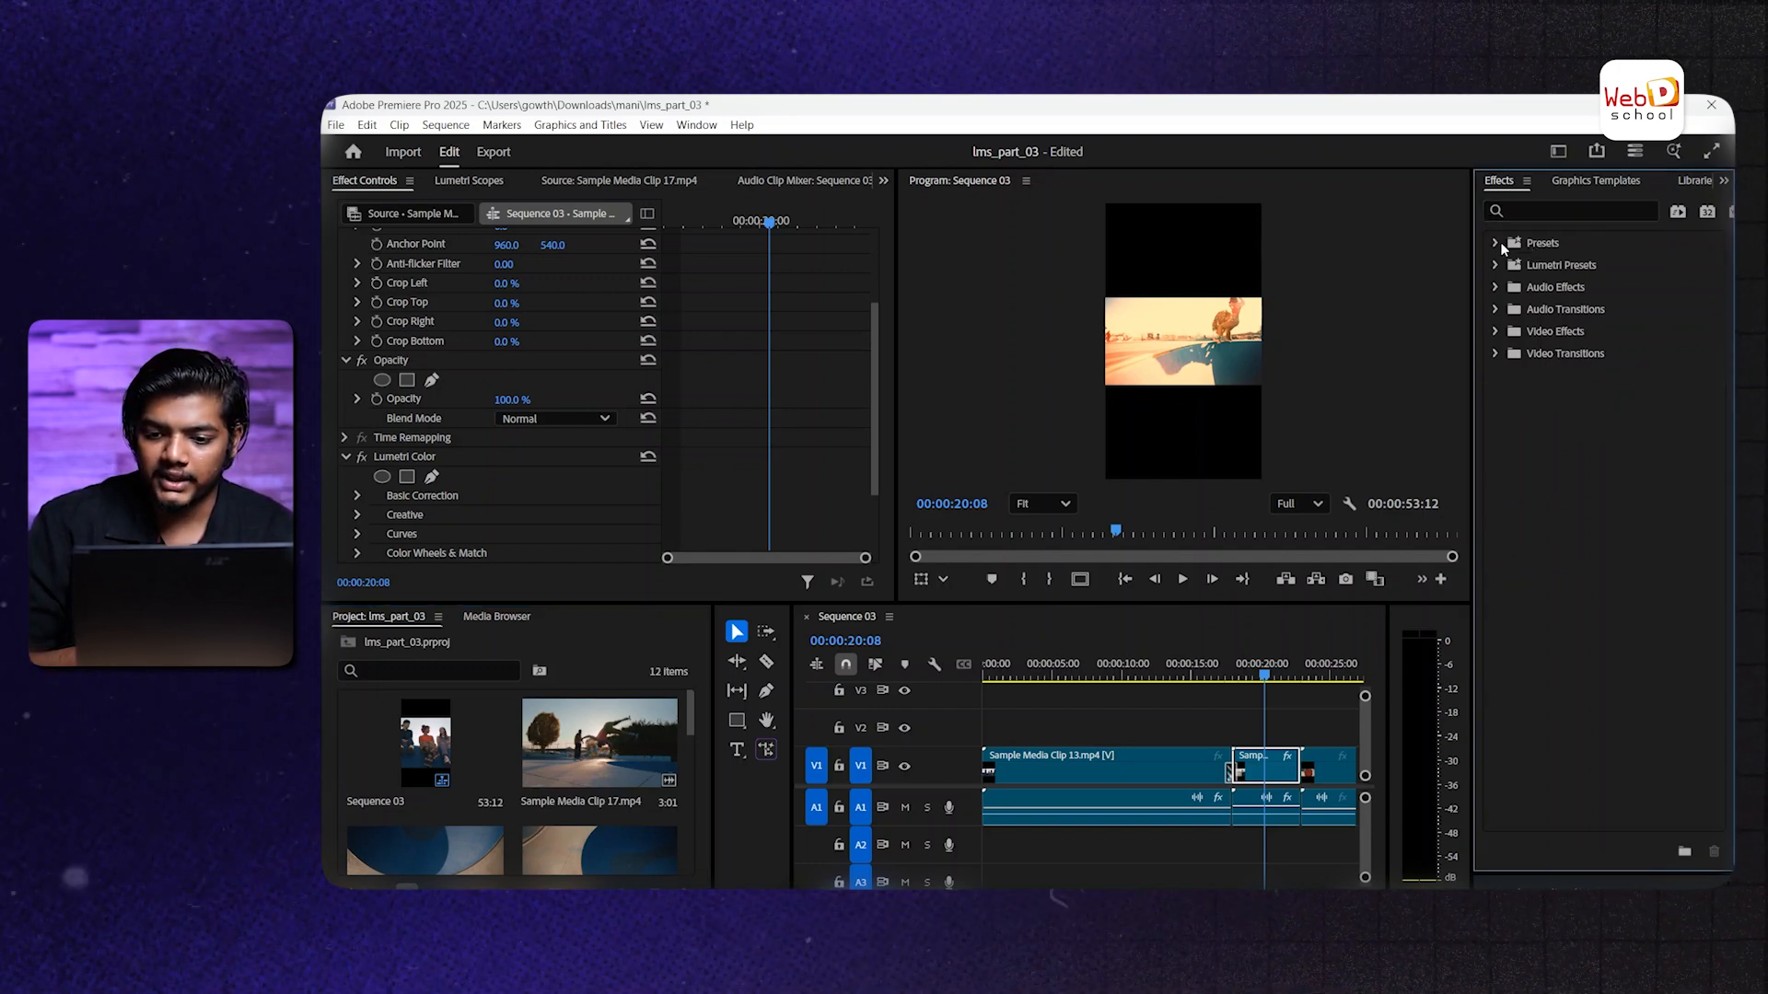
# Look through the effect categories: Presets, Lumetri Presets, Audio Effects, Audio Transitions, Video Effects and Video Transitions
pyautogui.click(1498, 244)
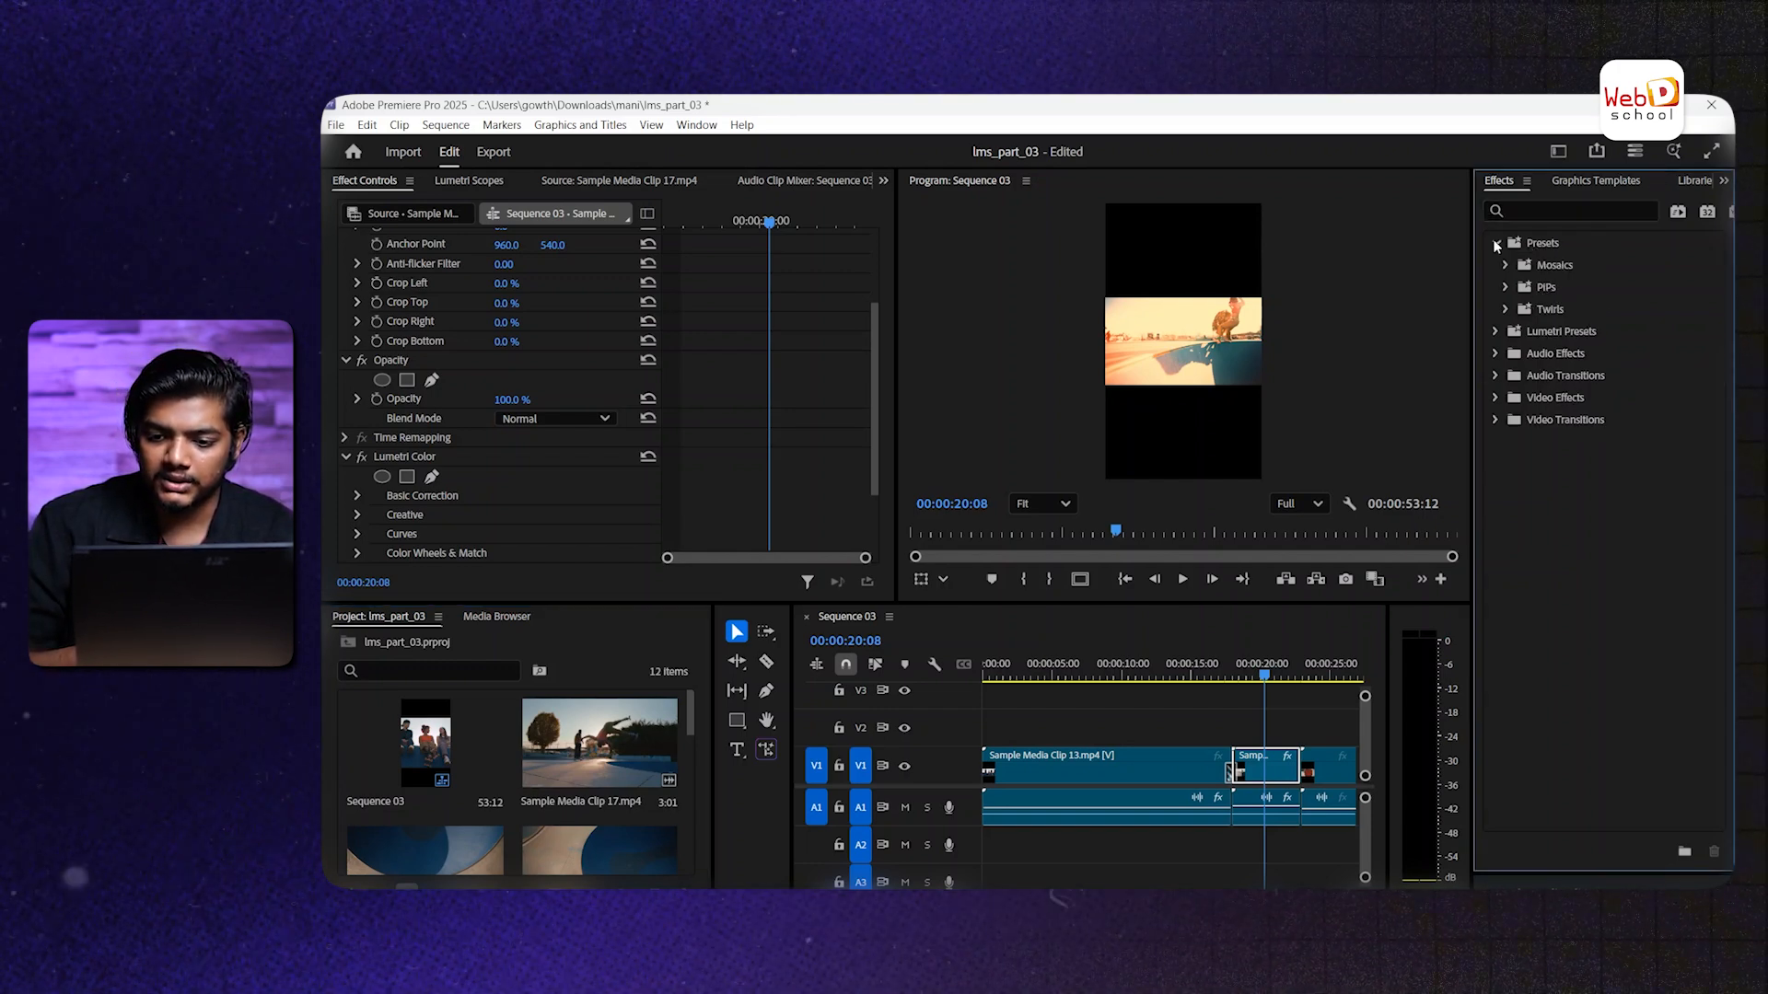
pyautogui.click(1496, 331)
pyautogui.click(1494, 464)
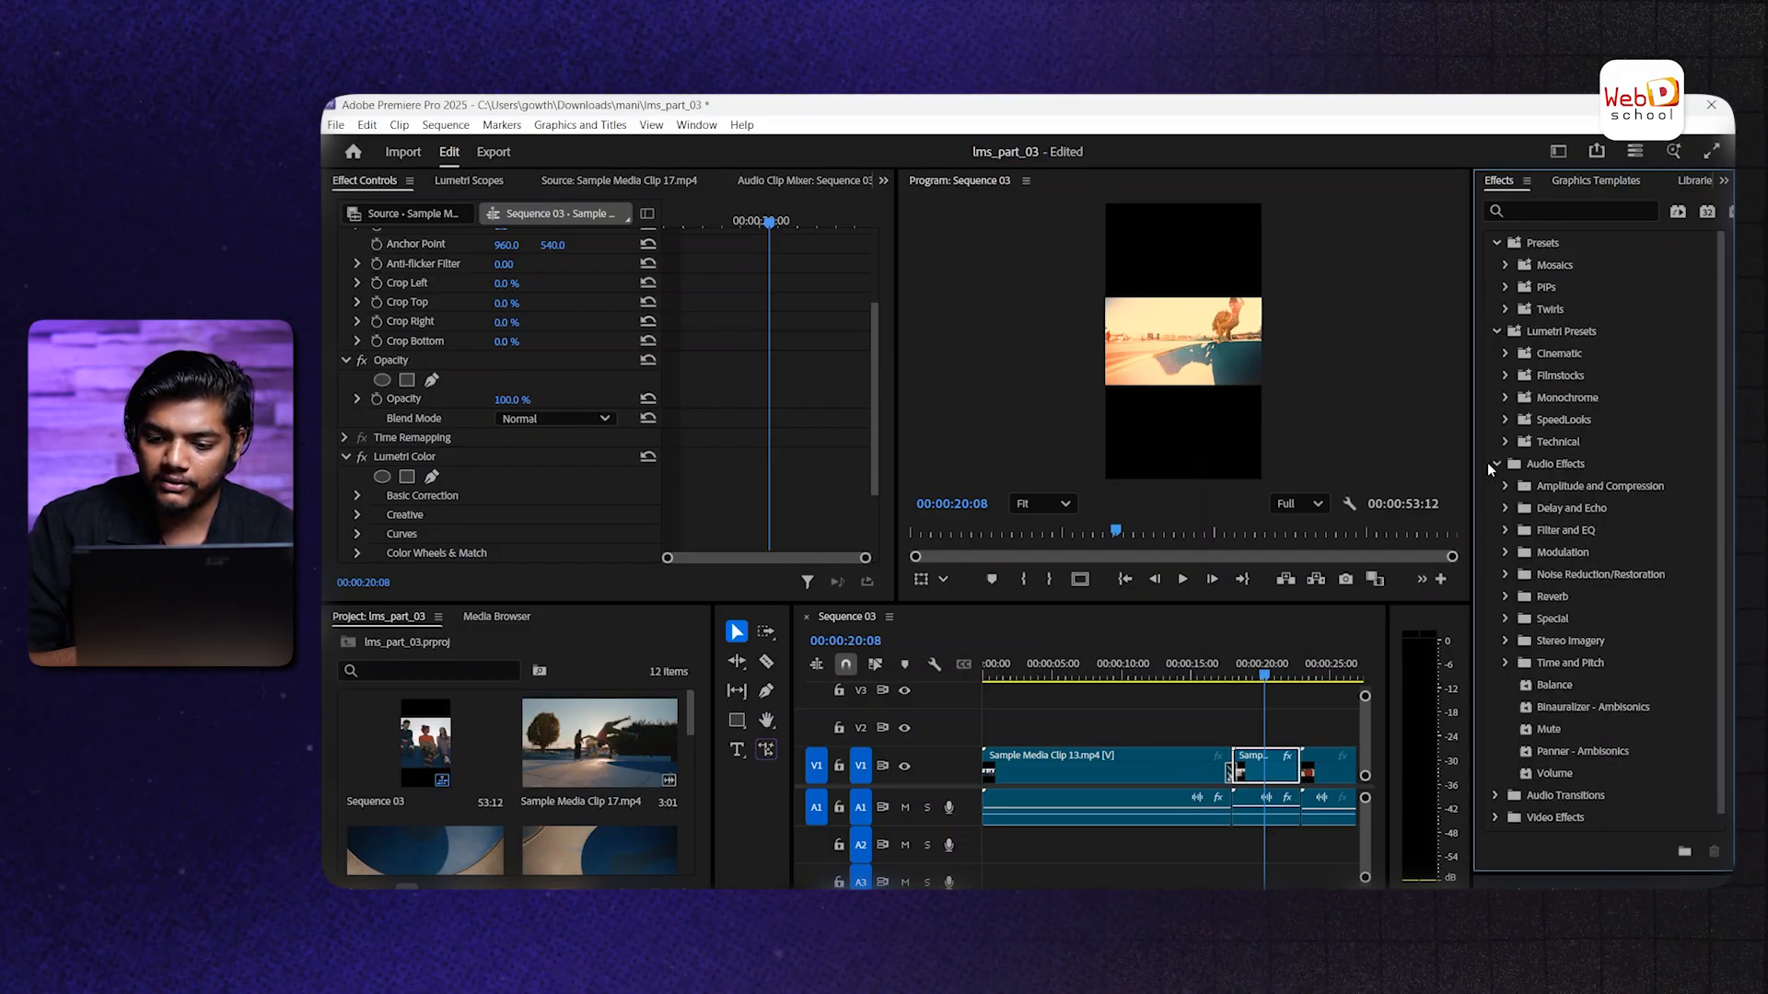
pyautogui.click(1495, 464)
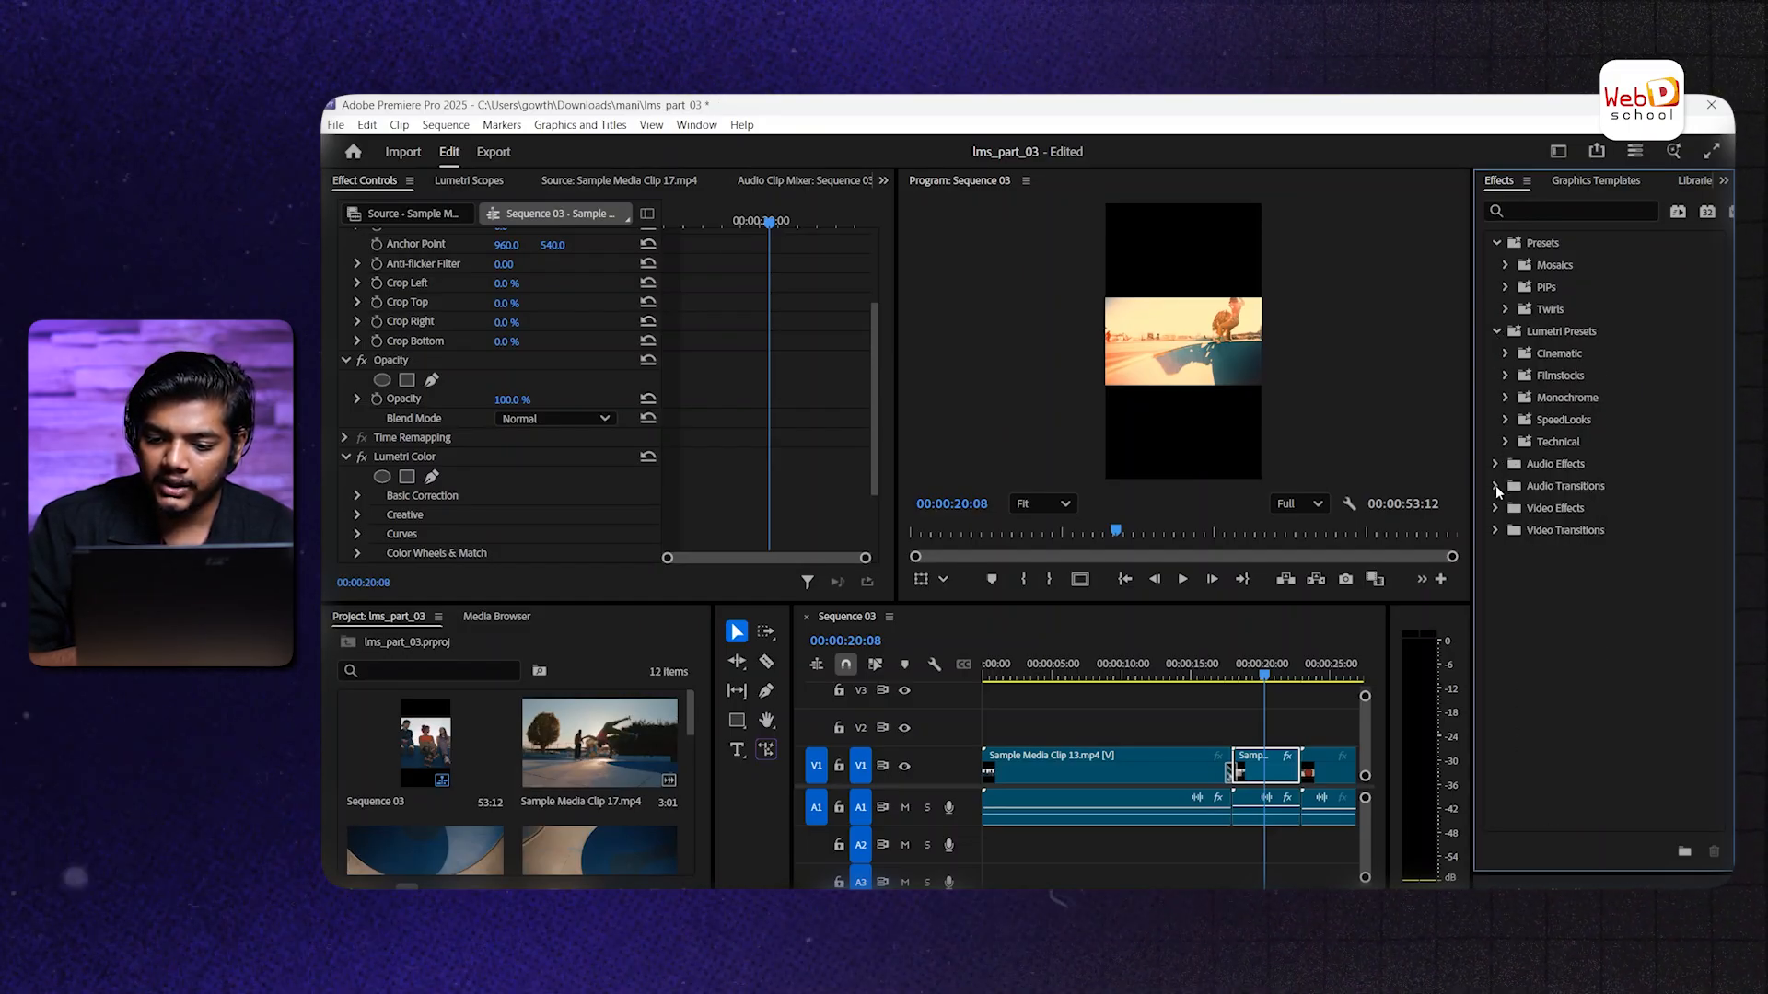
pyautogui.click(1495, 486)
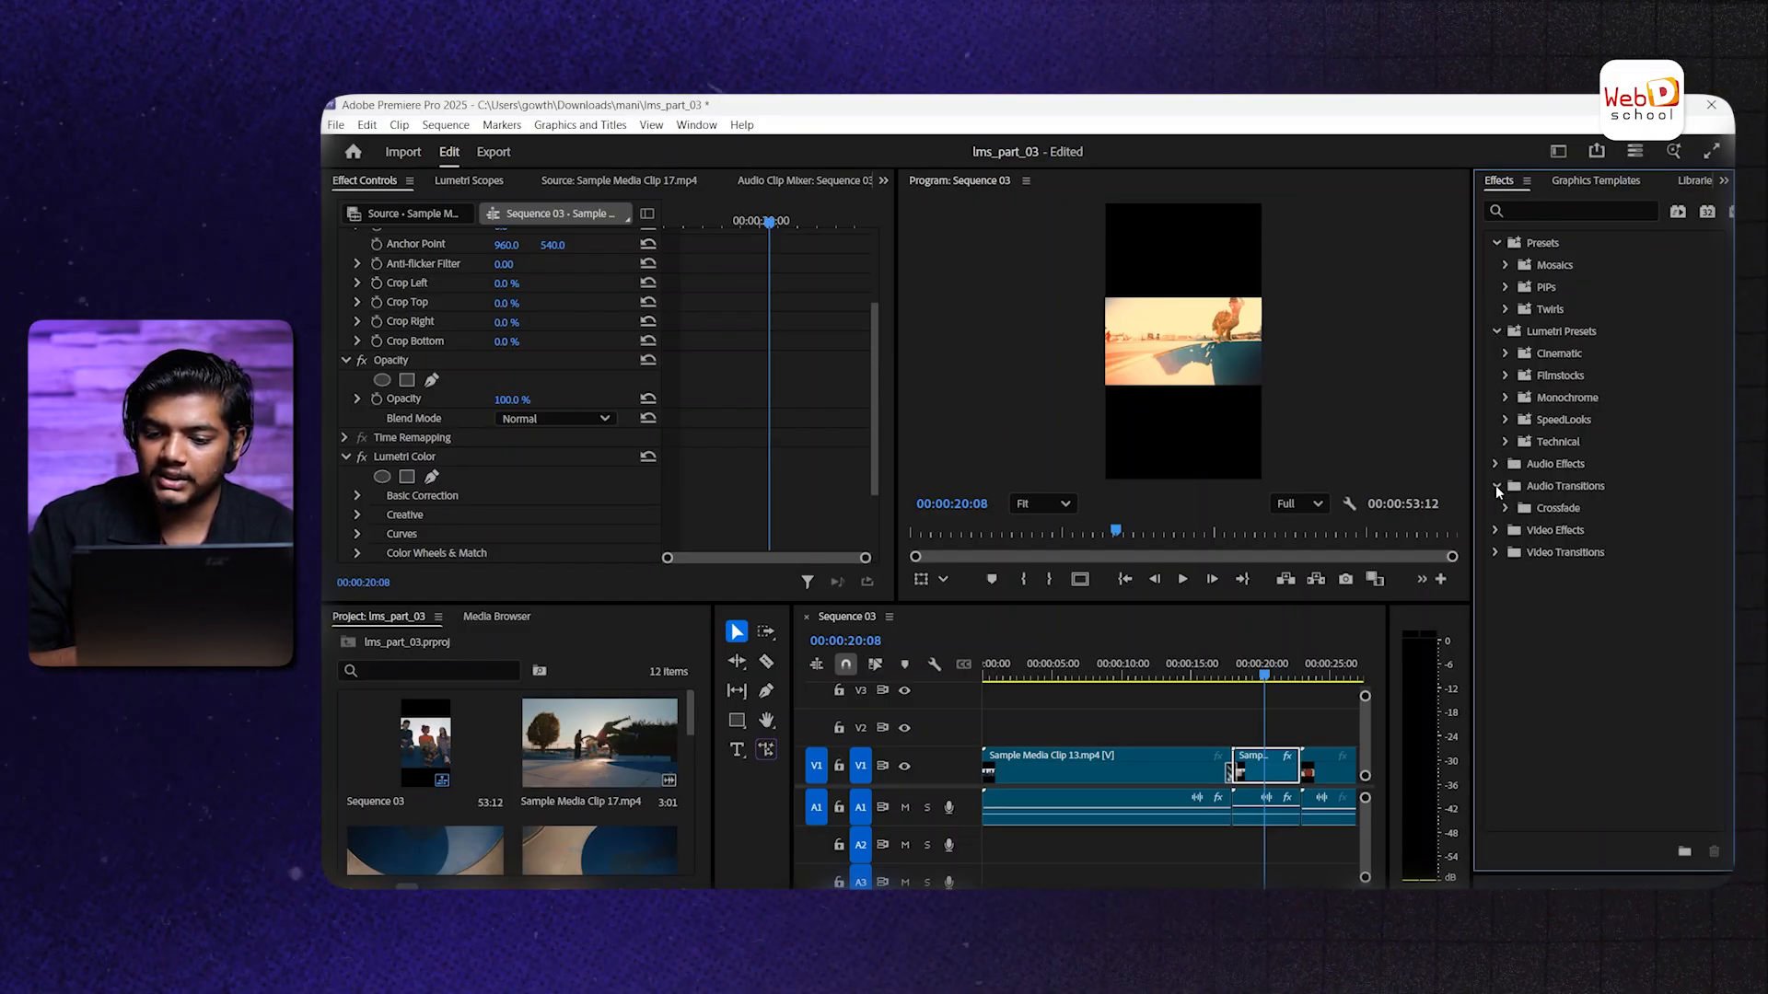
pyautogui.click(1495, 486)
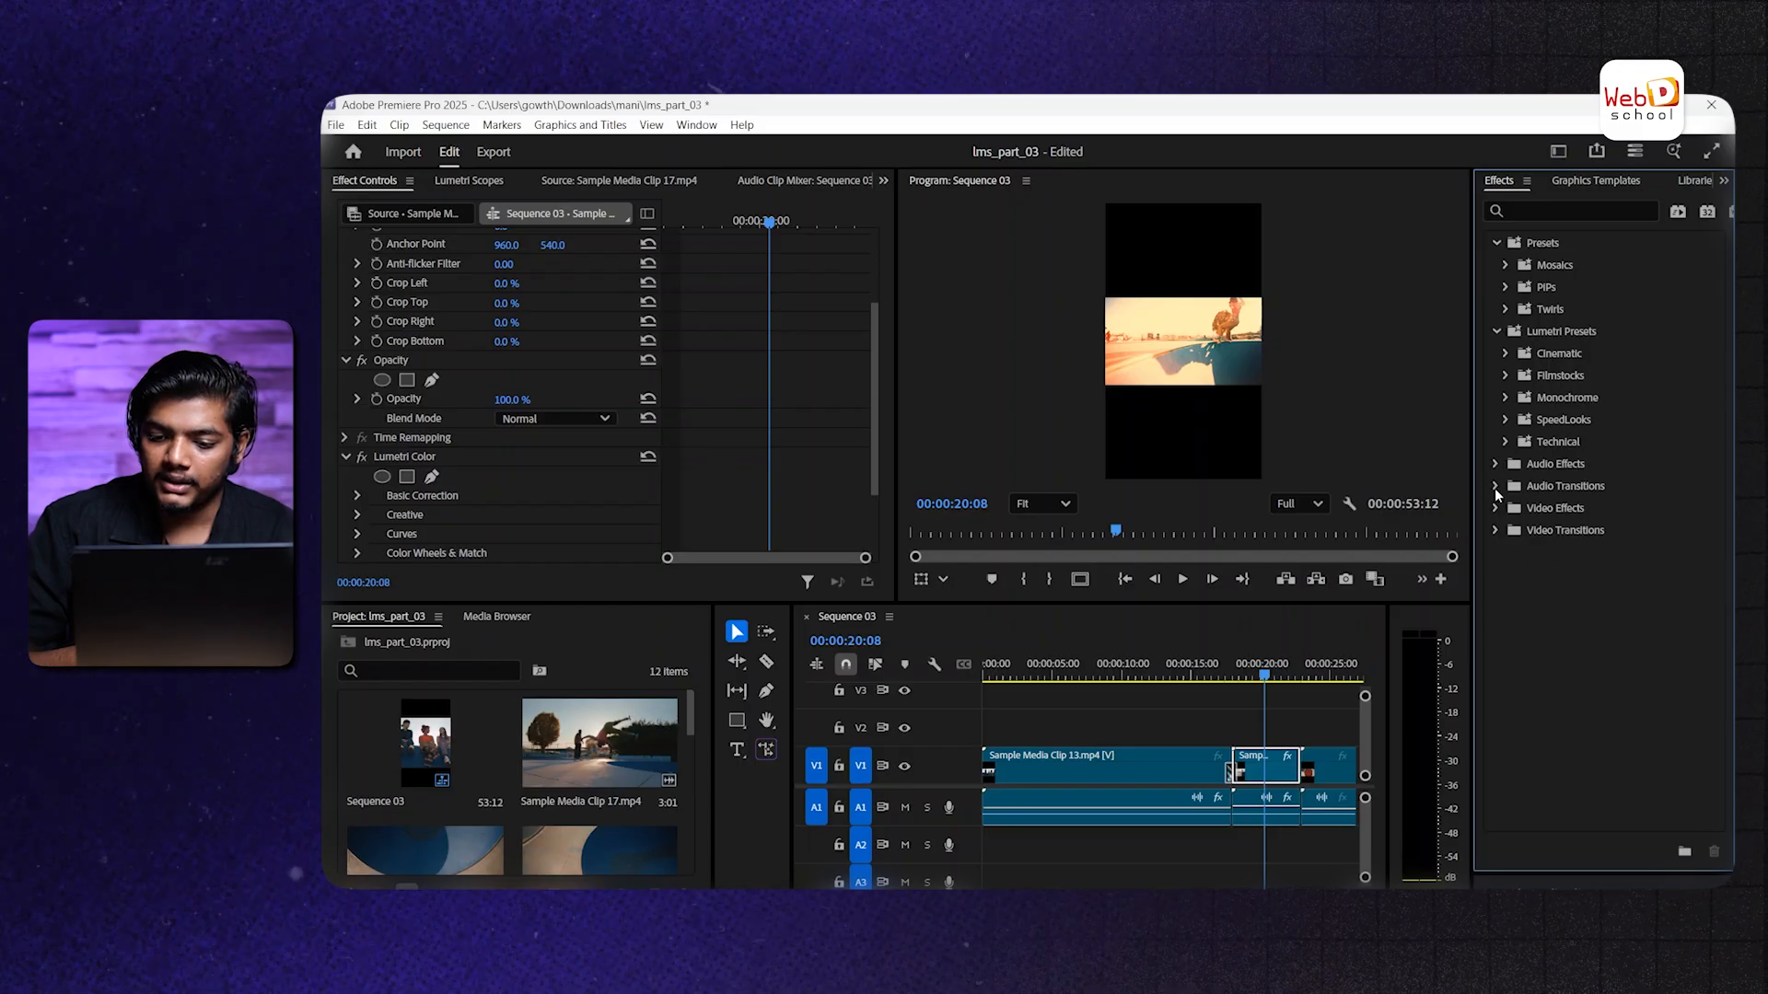
pyautogui.click(1495, 509)
pyautogui.click(1496, 511)
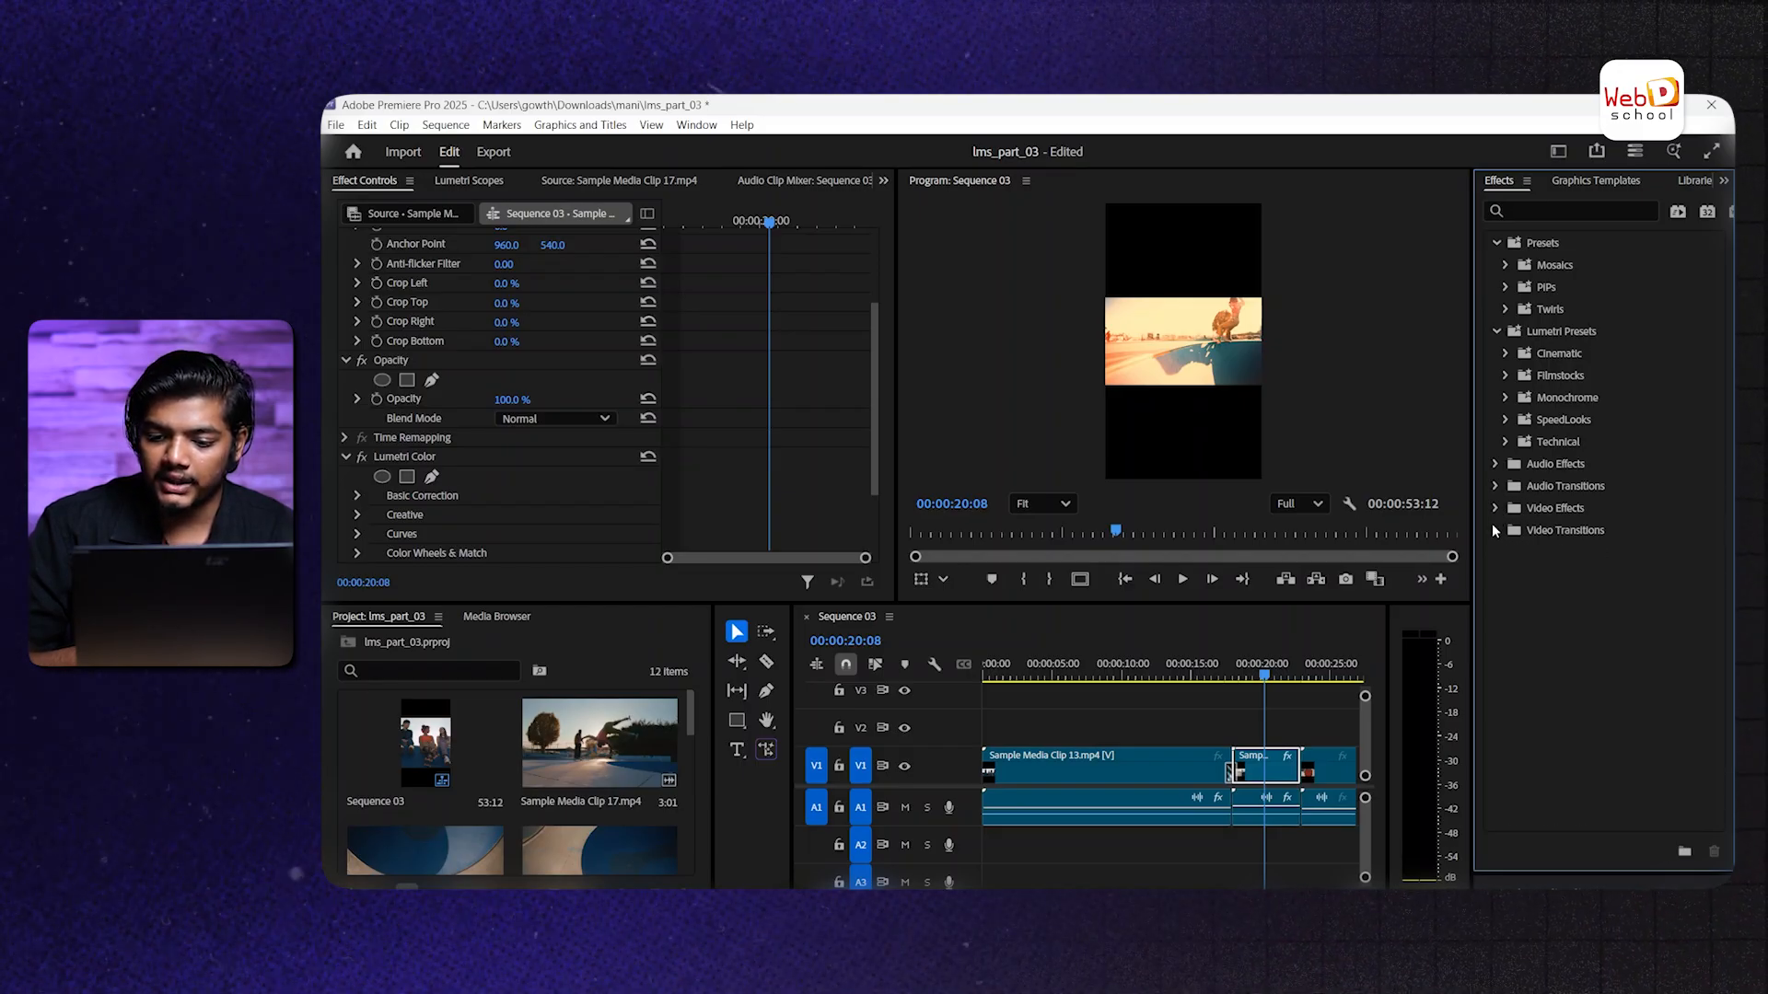
pyautogui.click(1493, 527)
pyautogui.click(1492, 527)
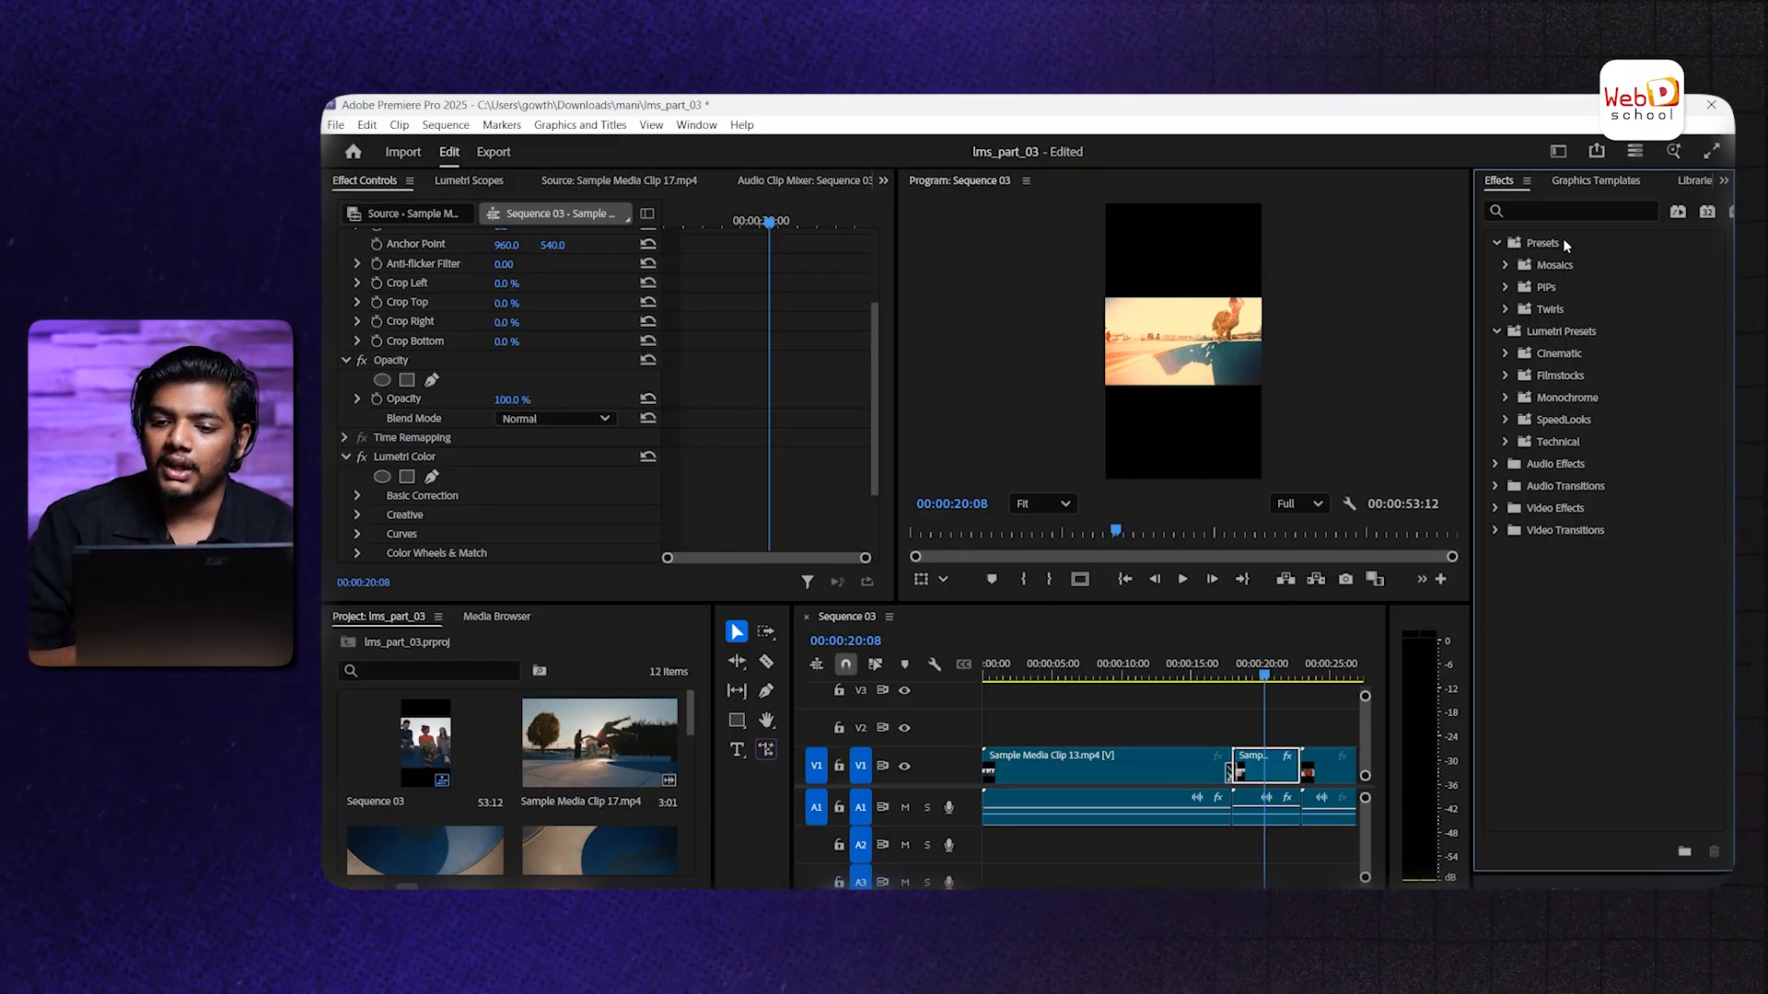
# Search the effects for "crop" and apply the Crop video effect to Sample Media Clip 16 in Sequence 03
pyautogui.click(1566, 214)
pyautogui.write('c')
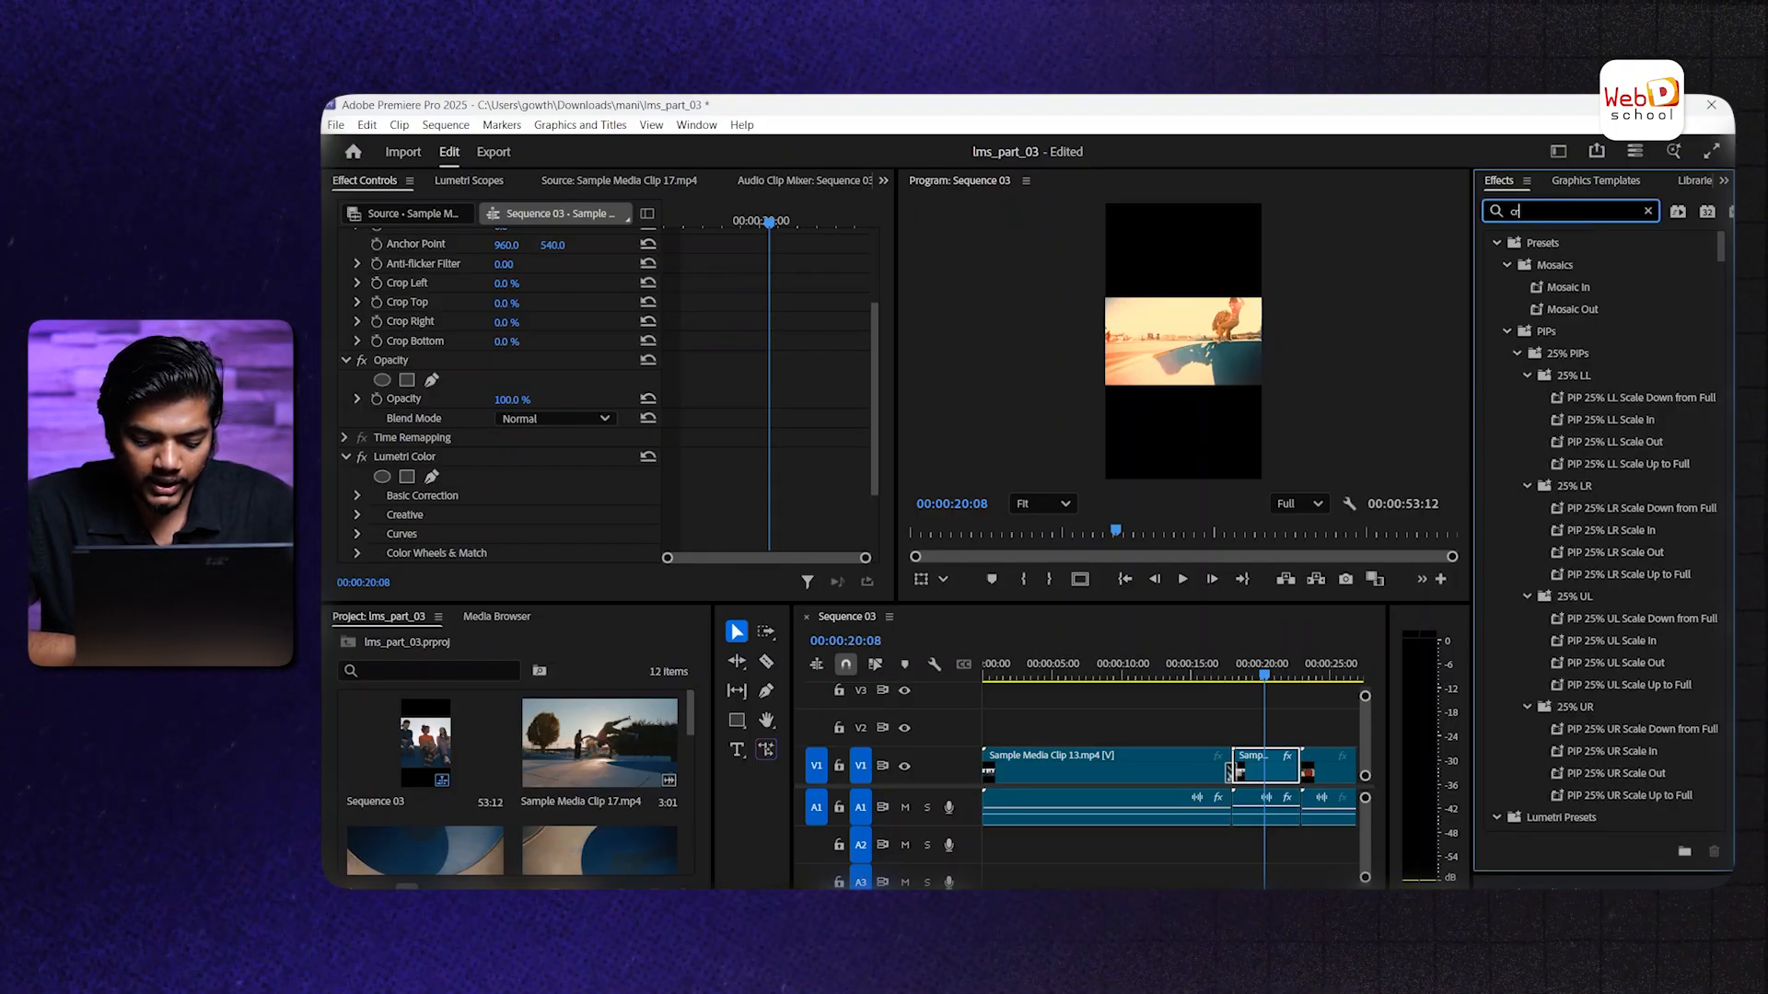
pyautogui.write('rop')
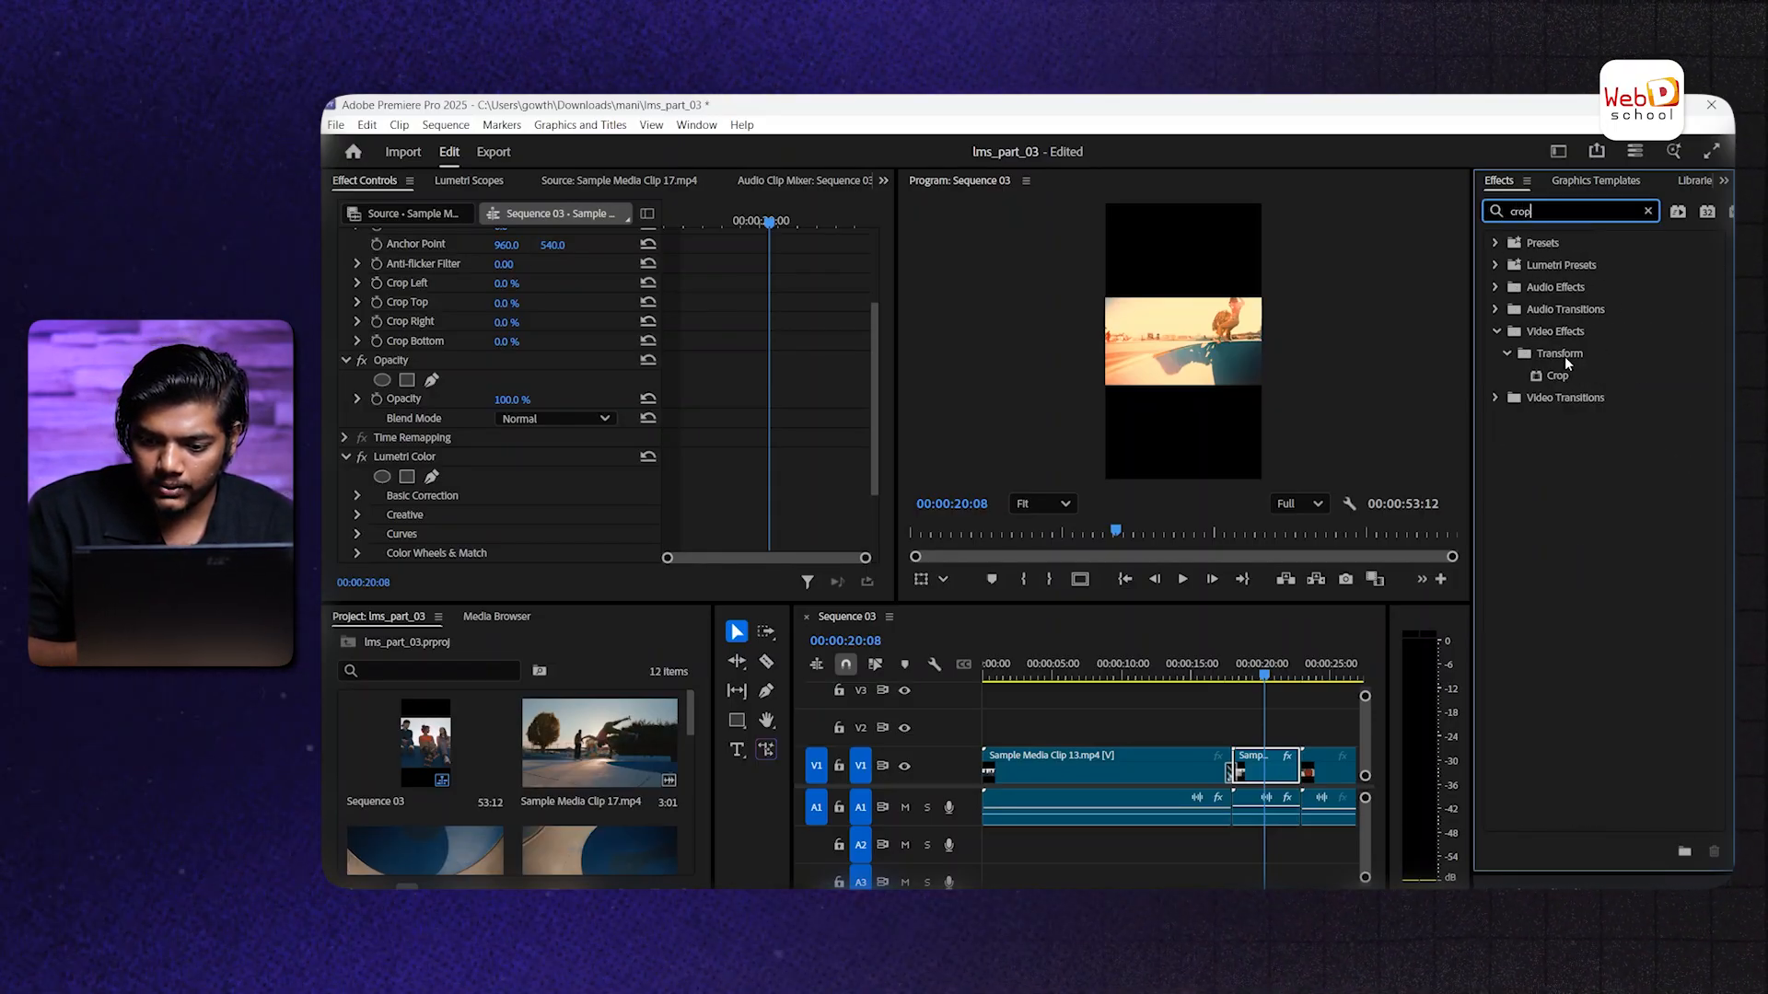
pyautogui.click(1556, 375)
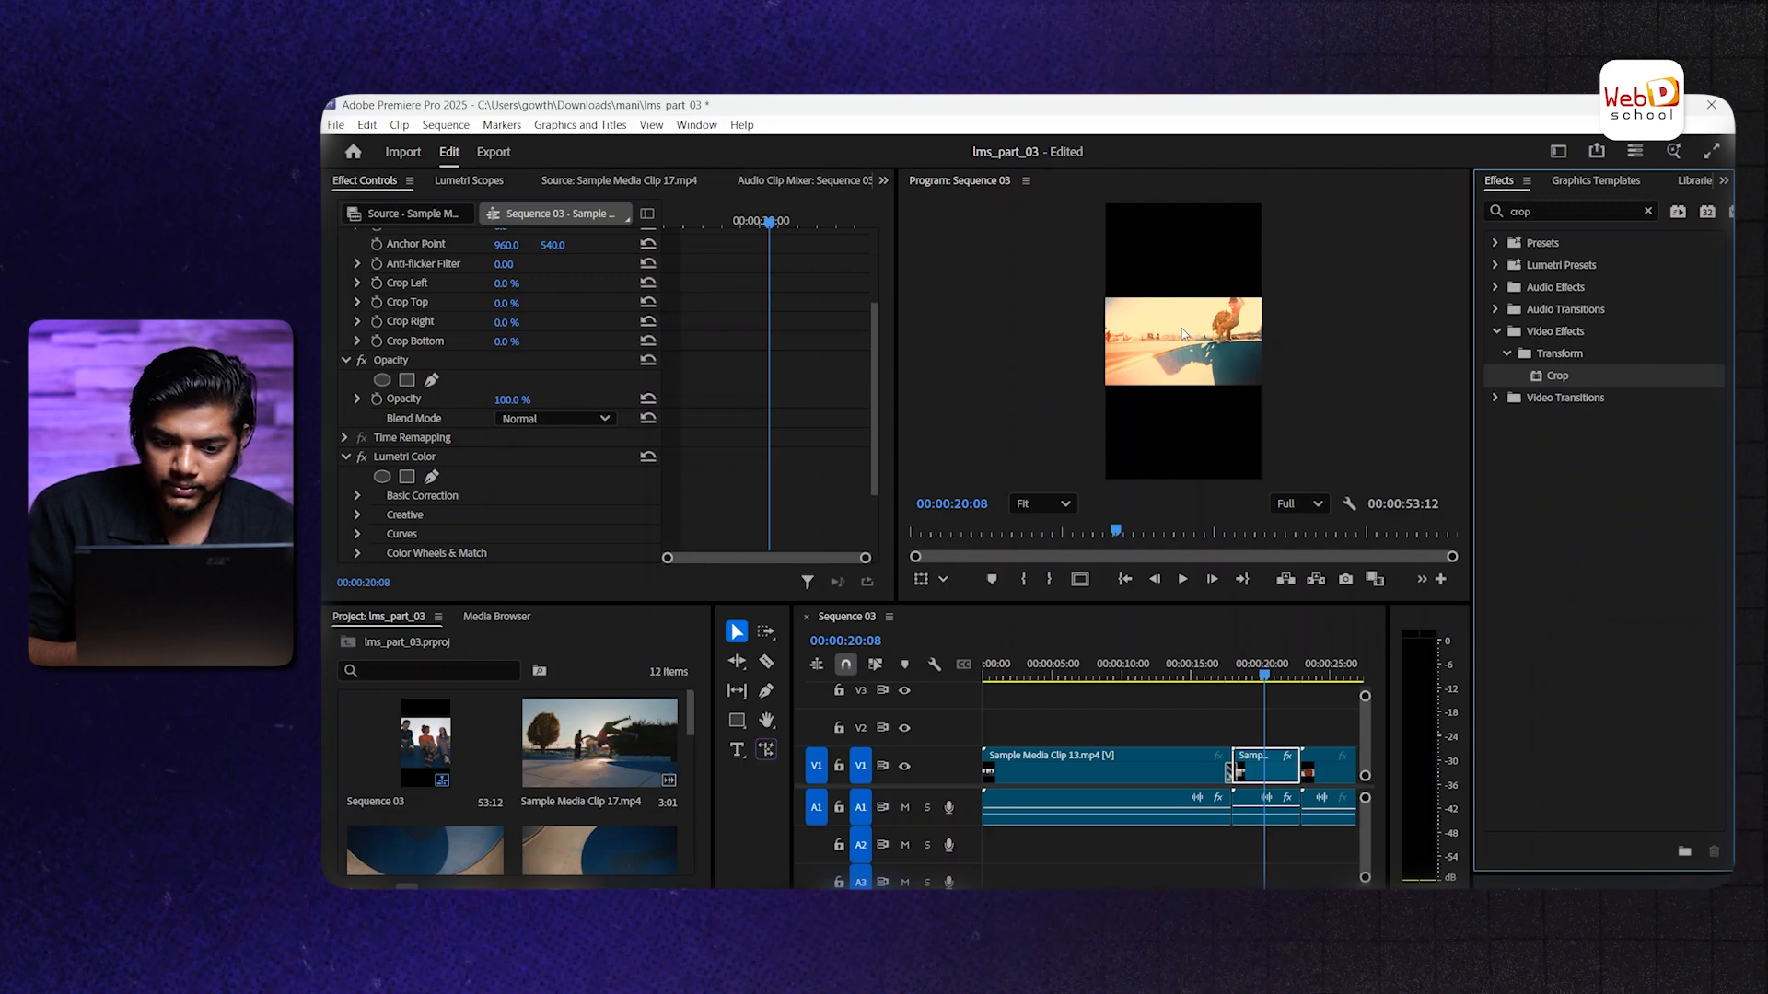
pyautogui.moveTo(1568, 381); pyautogui.dragTo(1286, 767)
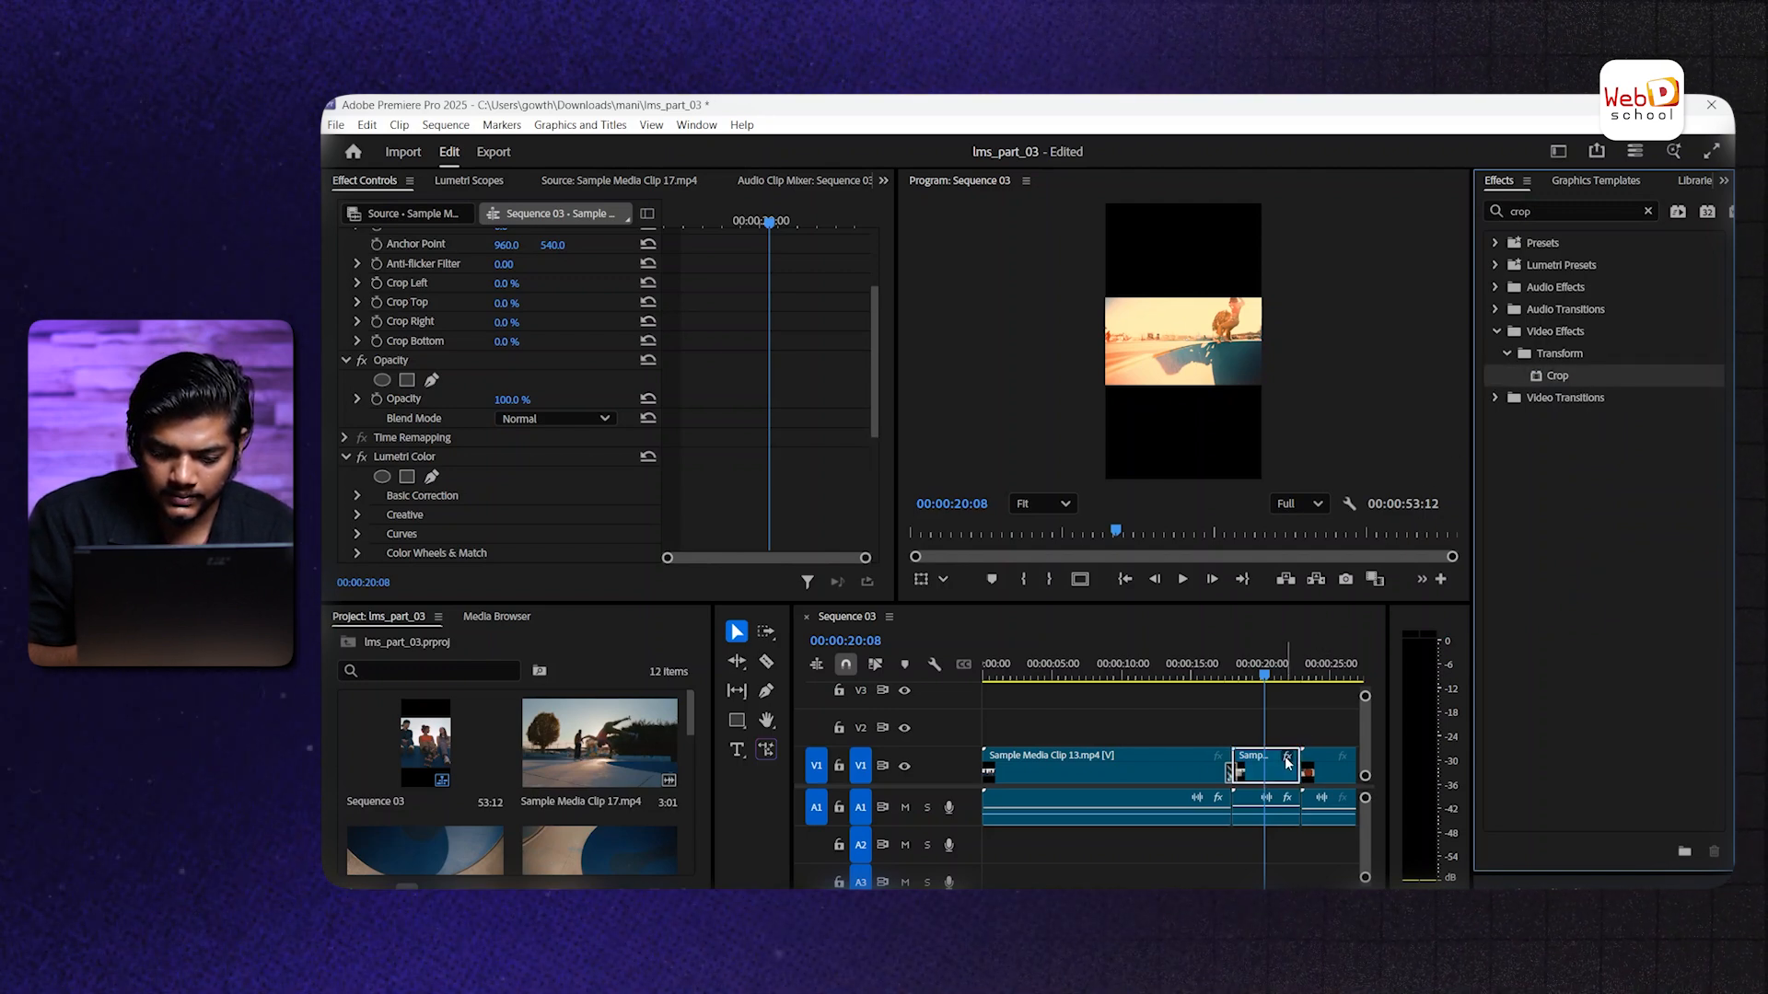
# Save the clip's Crop effect as a preset under the default name, then clear the effects search and expand the Presets folder
pyautogui.scroll(-5, 486, 368)
pyautogui.click(486, 357)
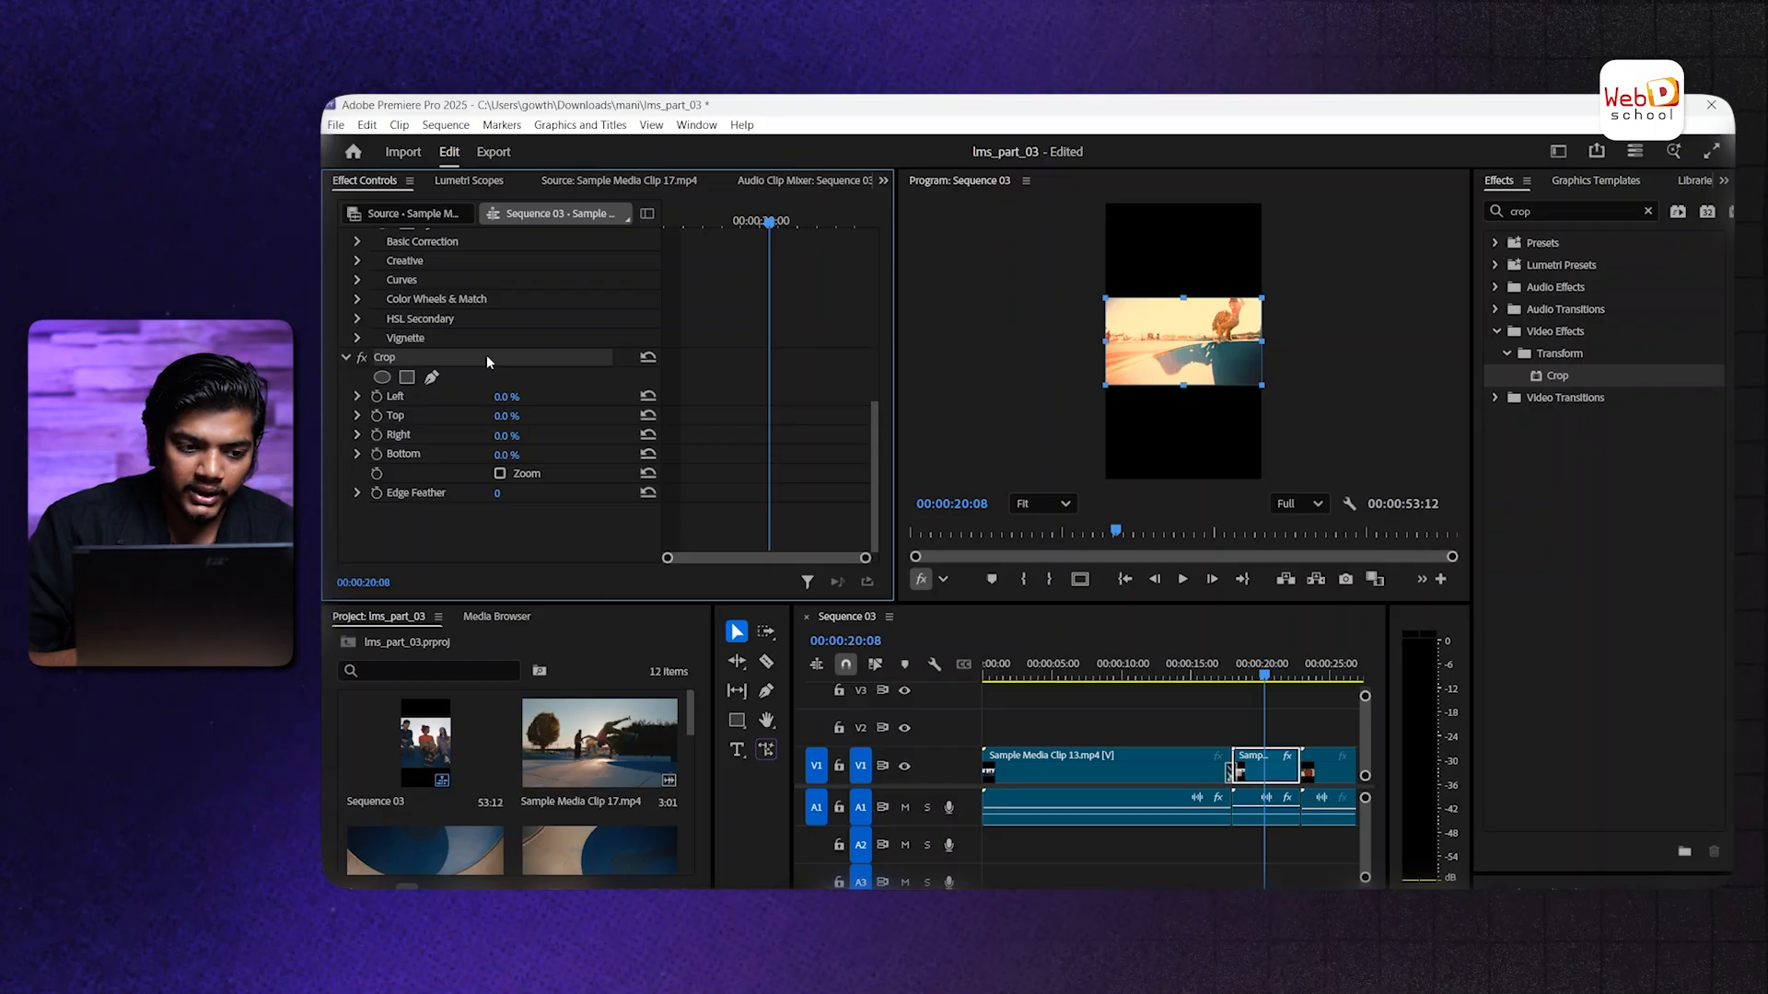
pyautogui.rightClick(487, 360)
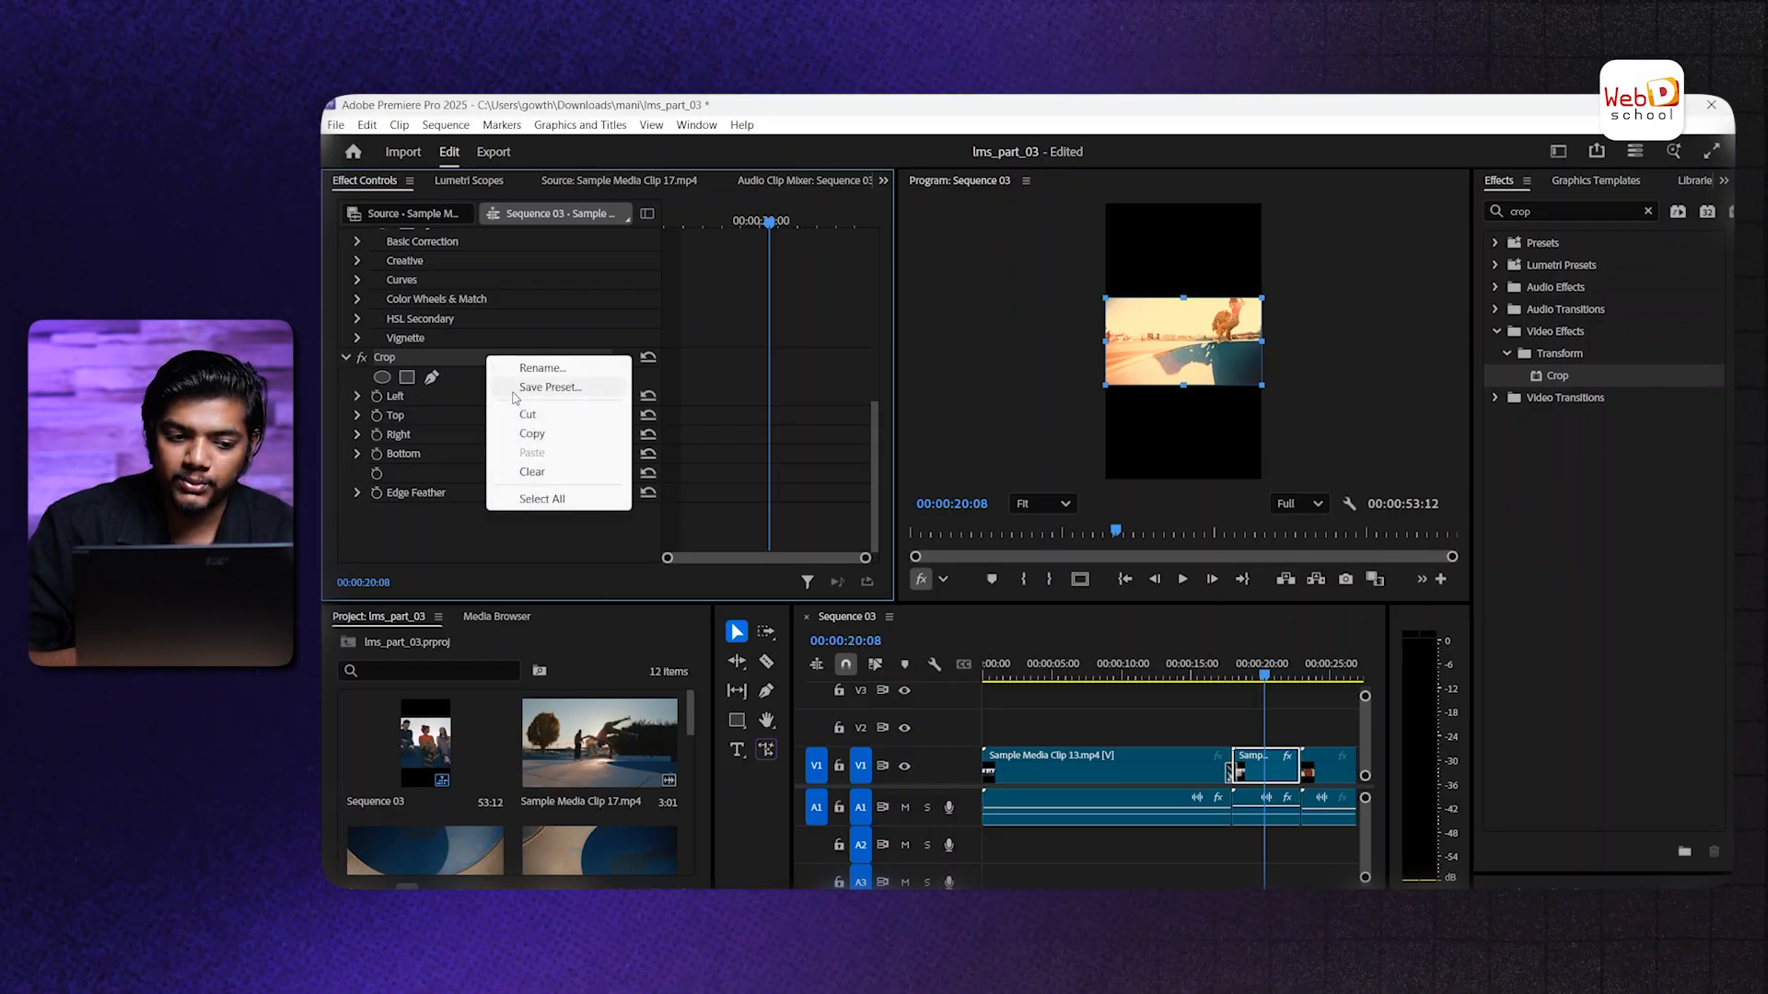
pyautogui.click(509, 388)
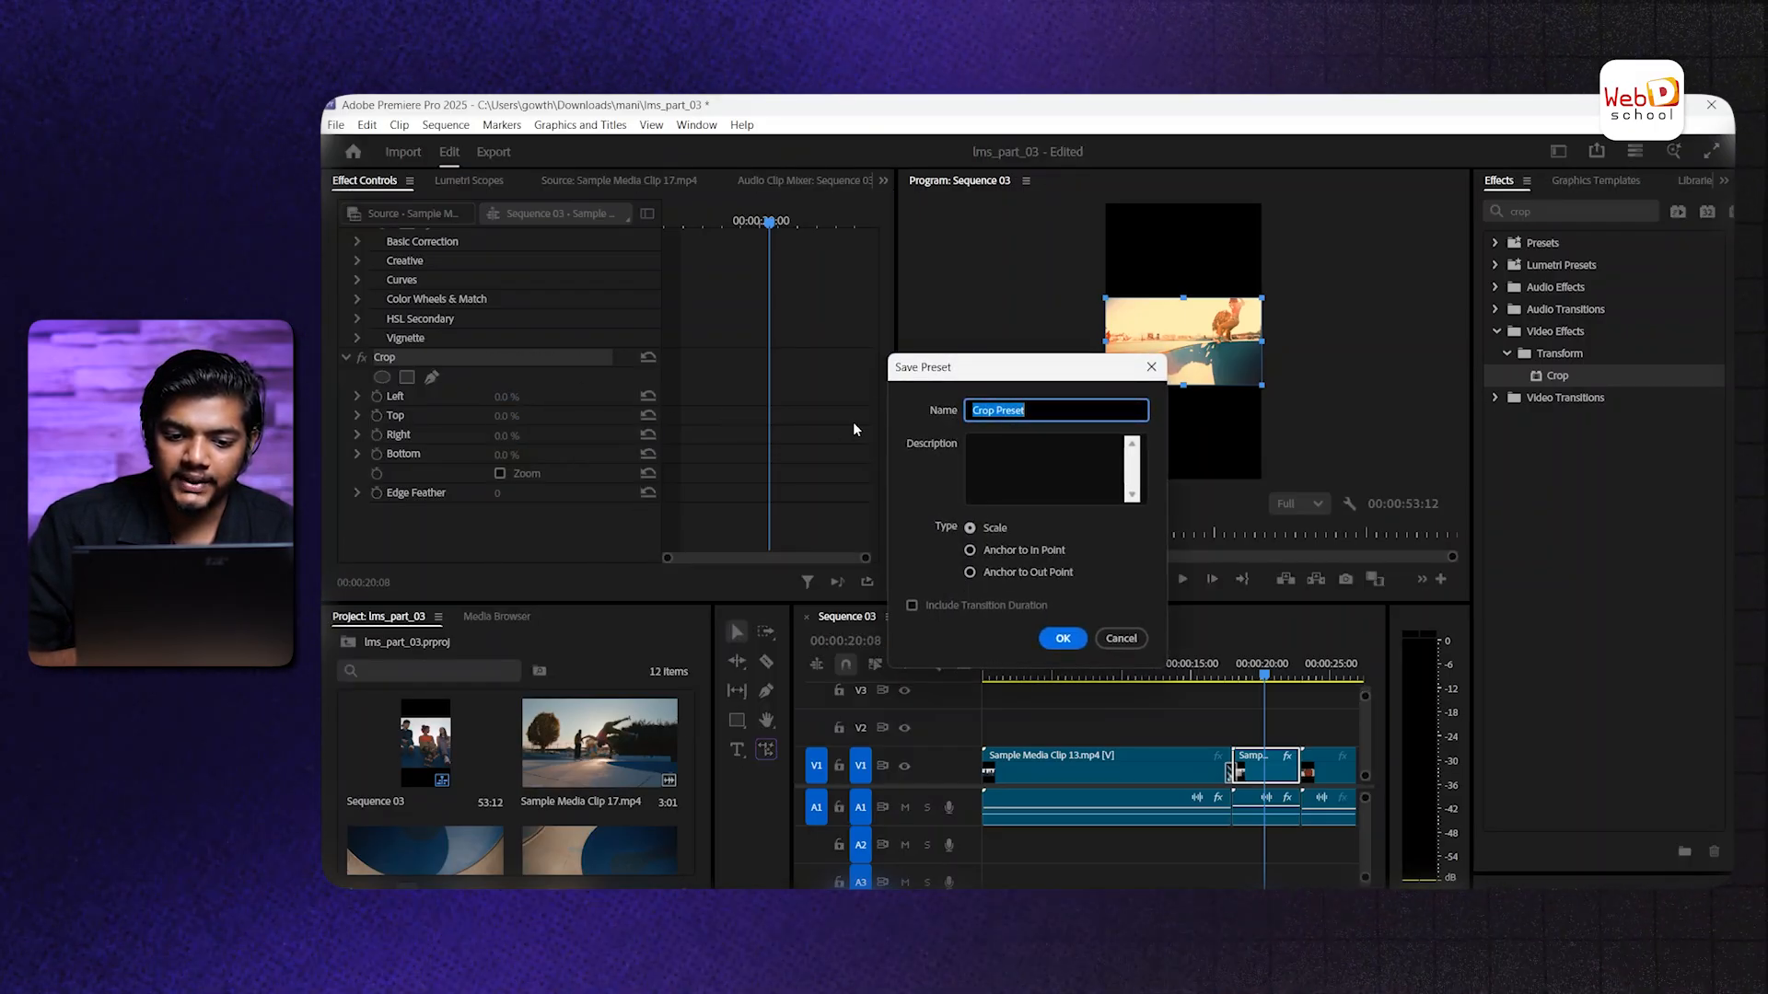
pyautogui.click(1047, 638)
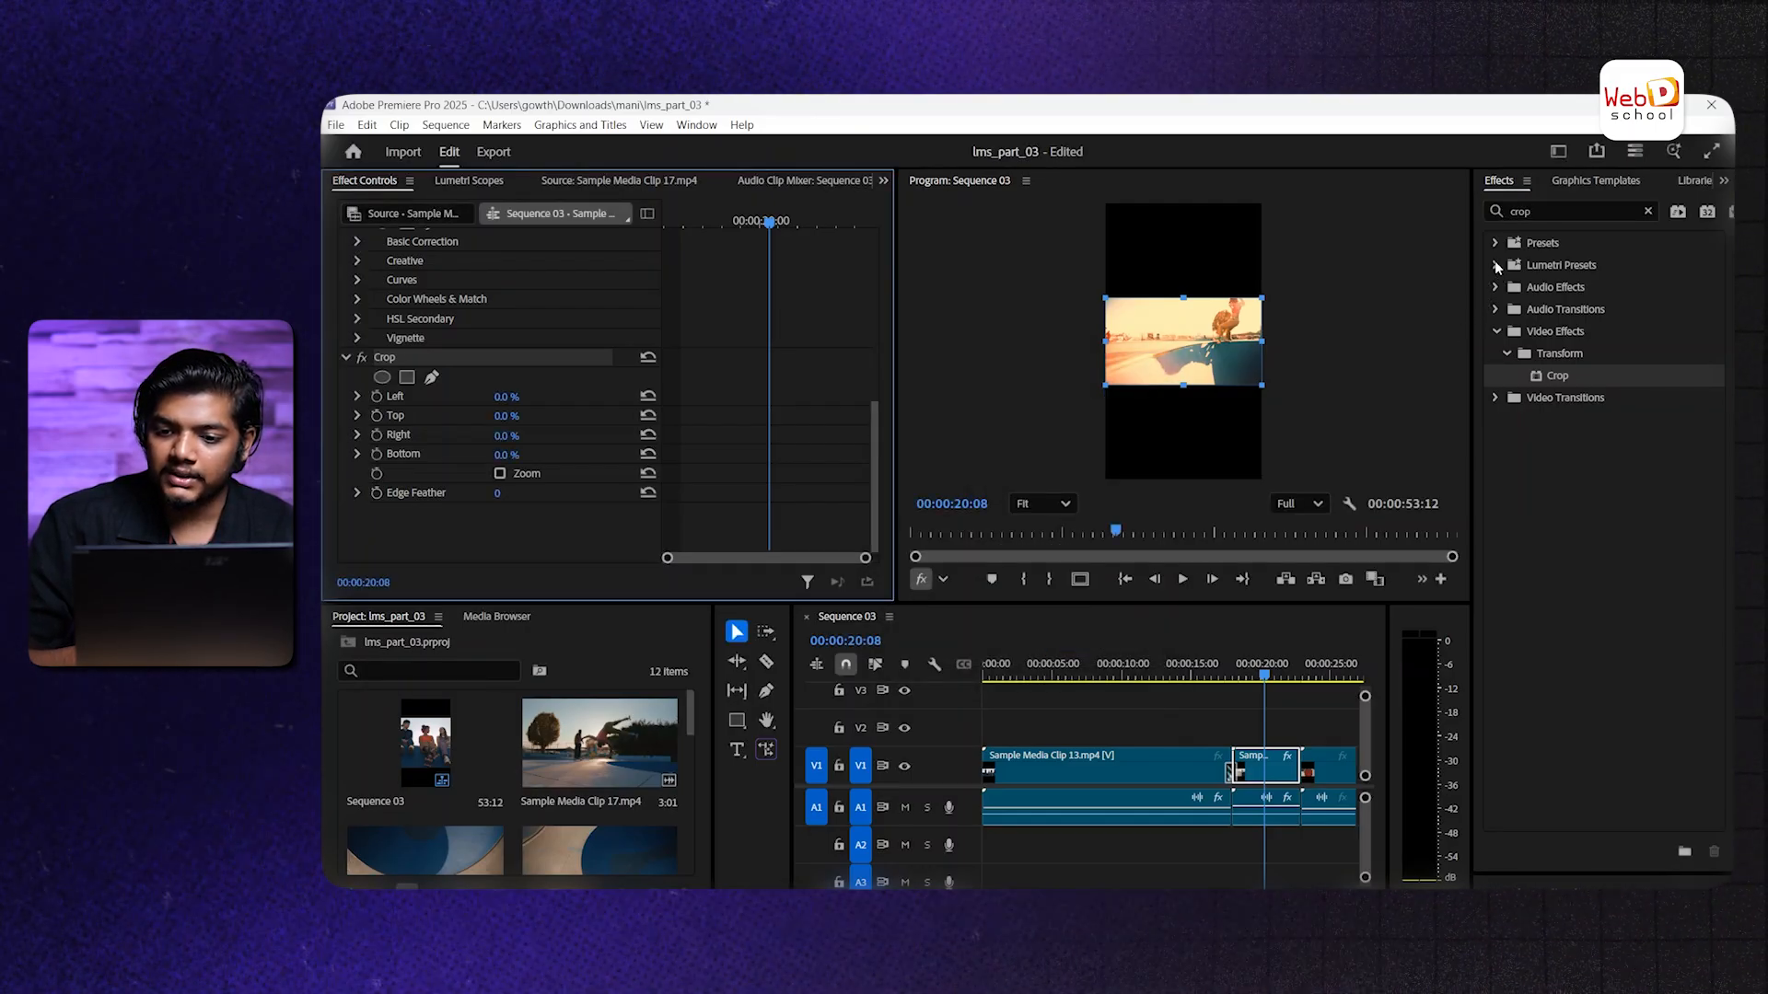
pyautogui.click(1649, 213)
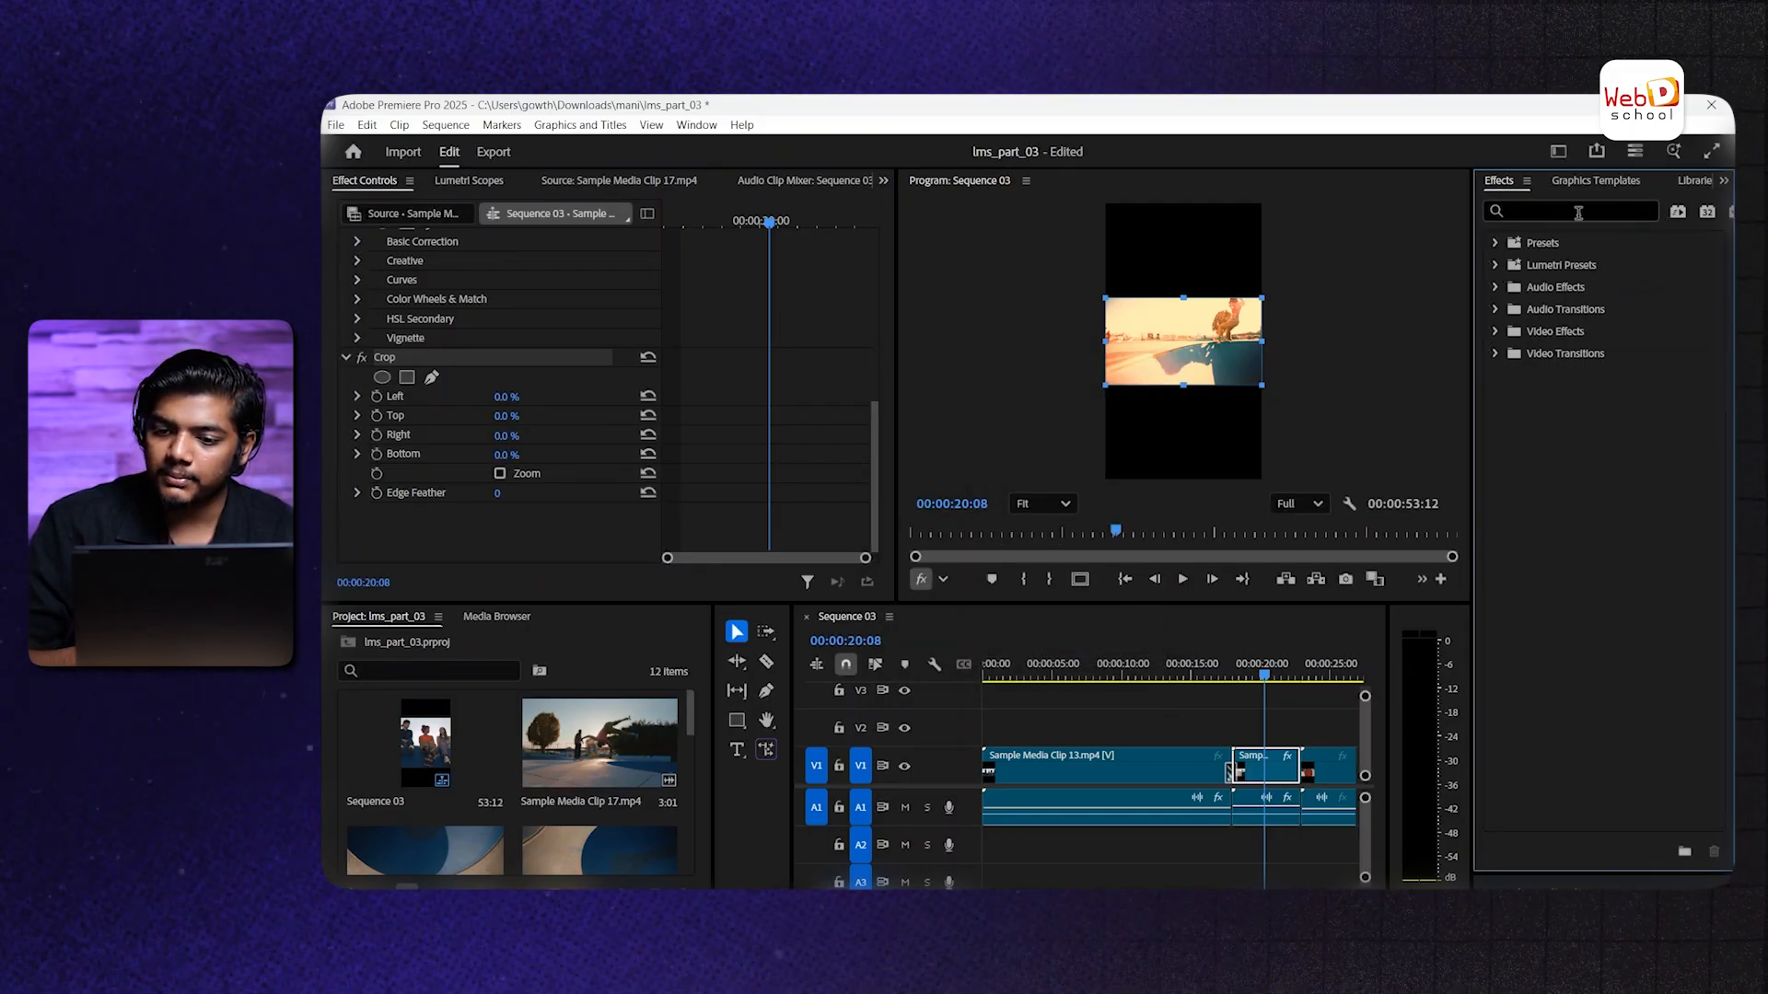
pyautogui.click(1493, 244)
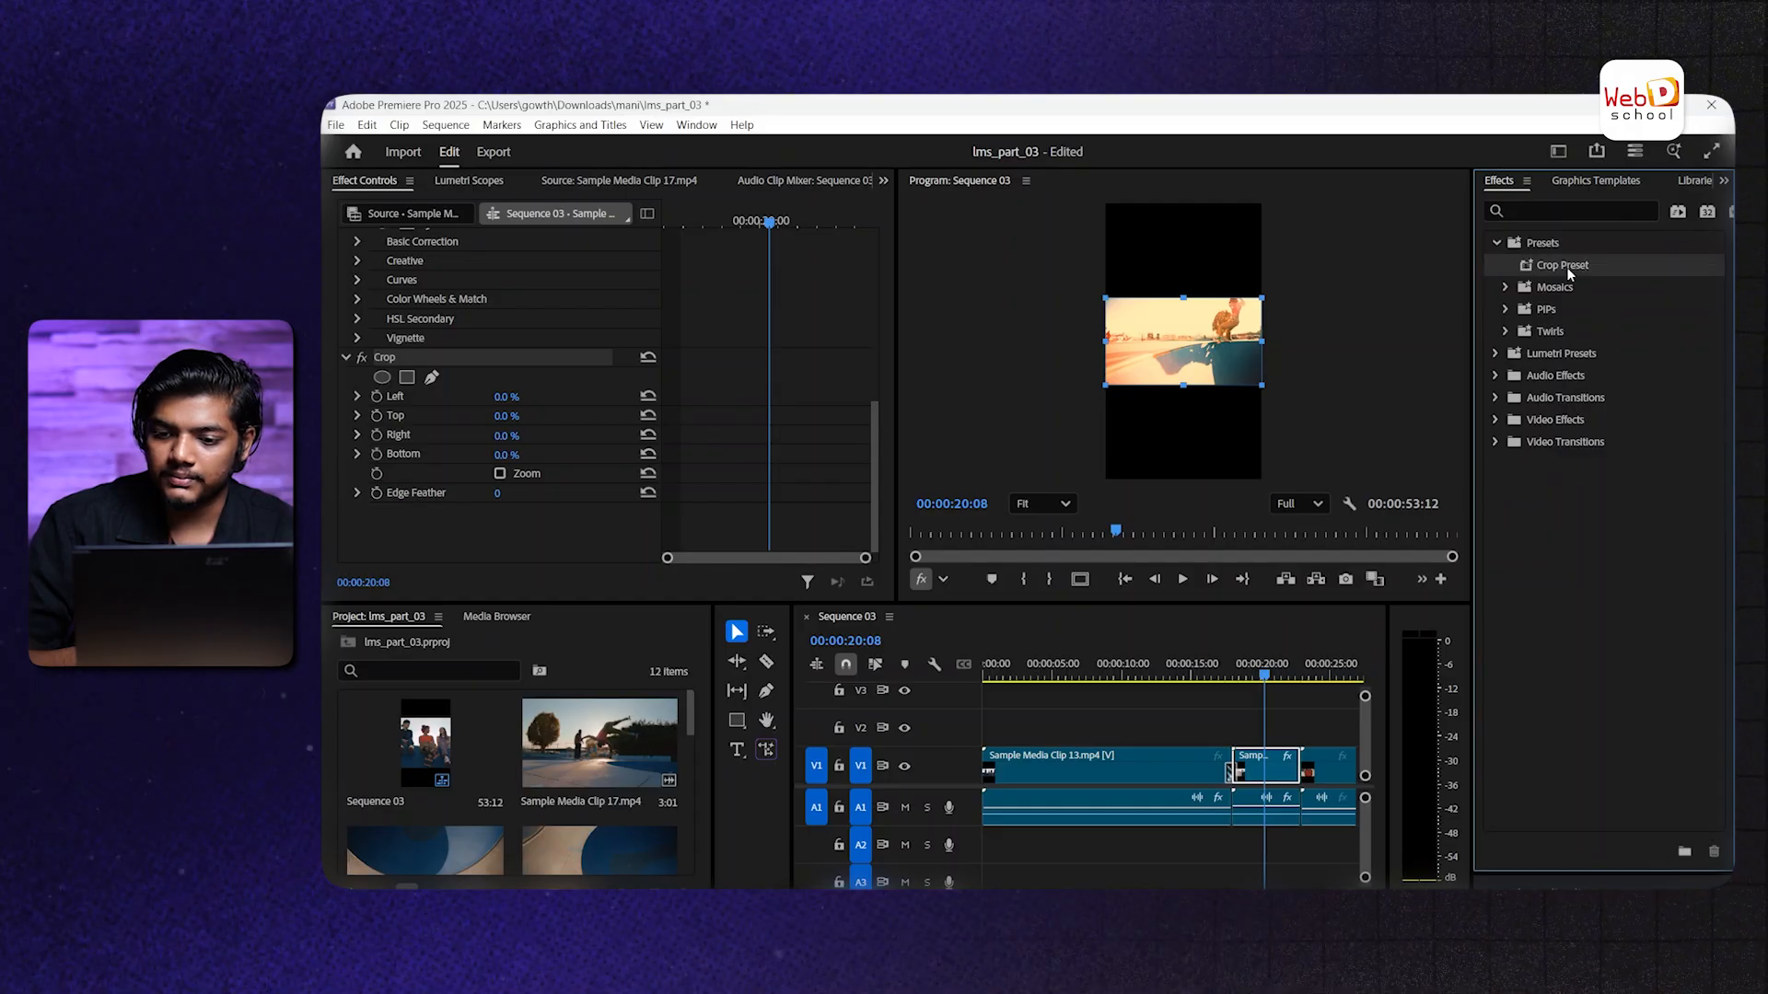
# Search the effects for "rough" and apply Roughen Edges to Sample Media Clip 13 in Sequence 03
pyautogui.click(1570, 213)
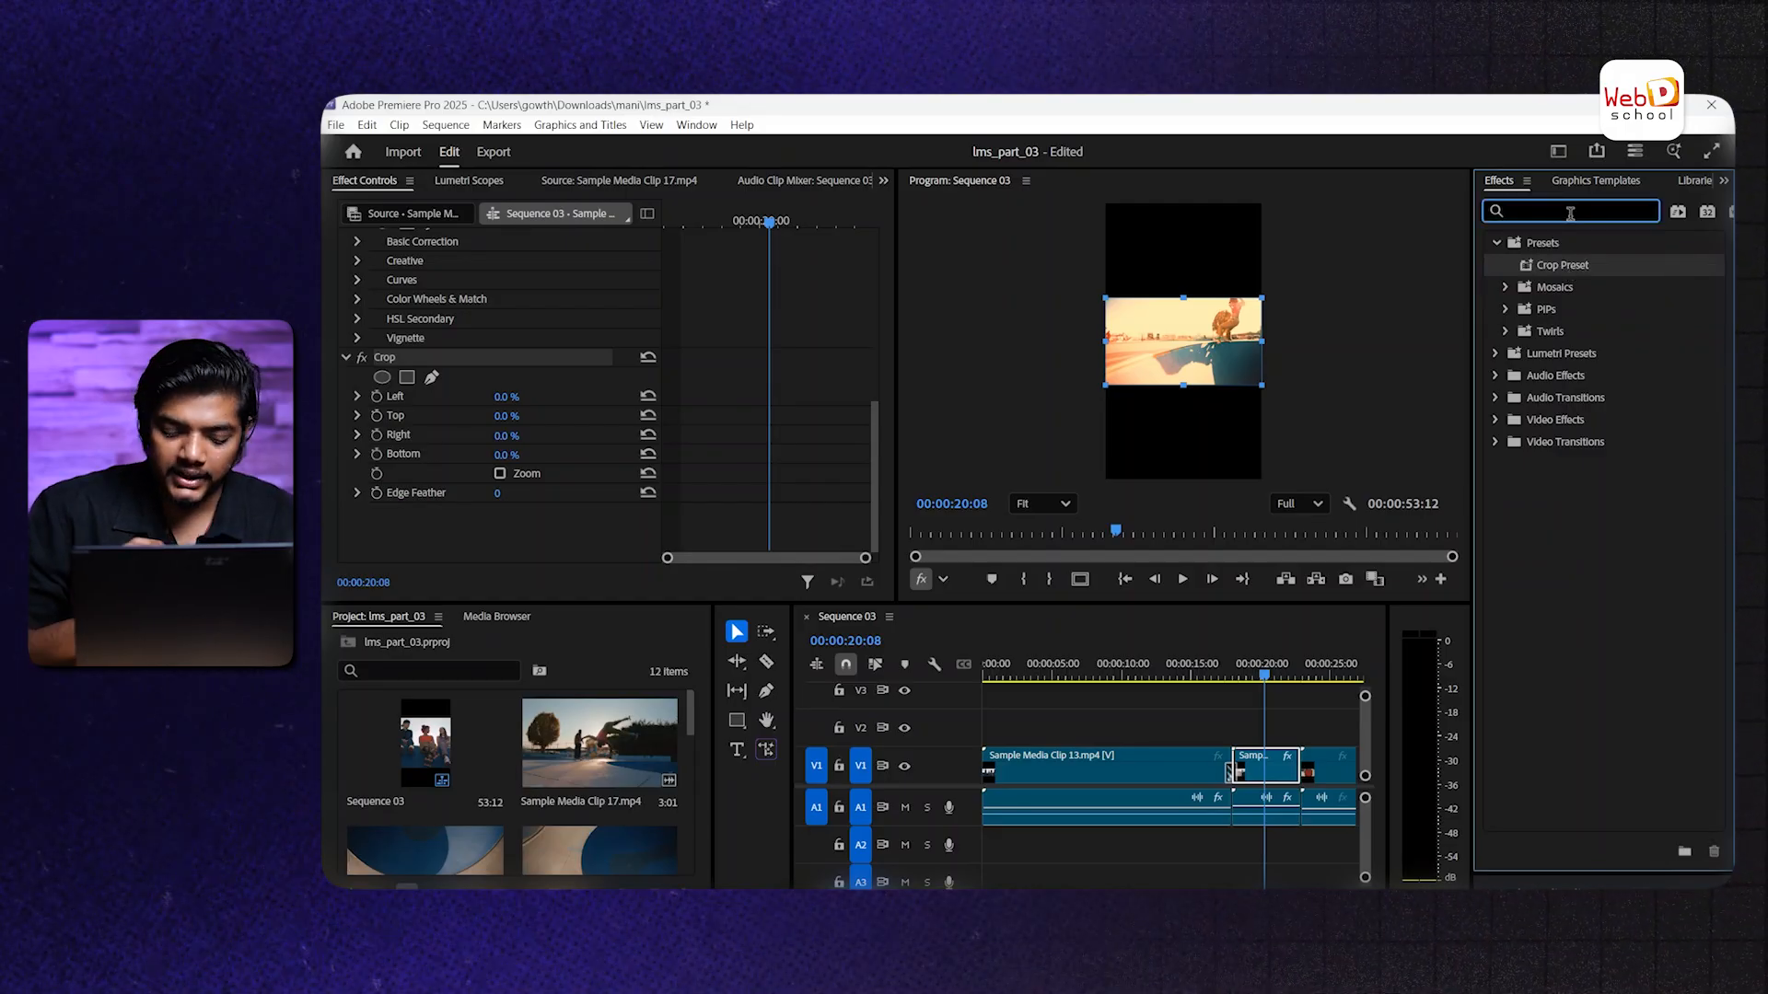
pyautogui.write('rough')
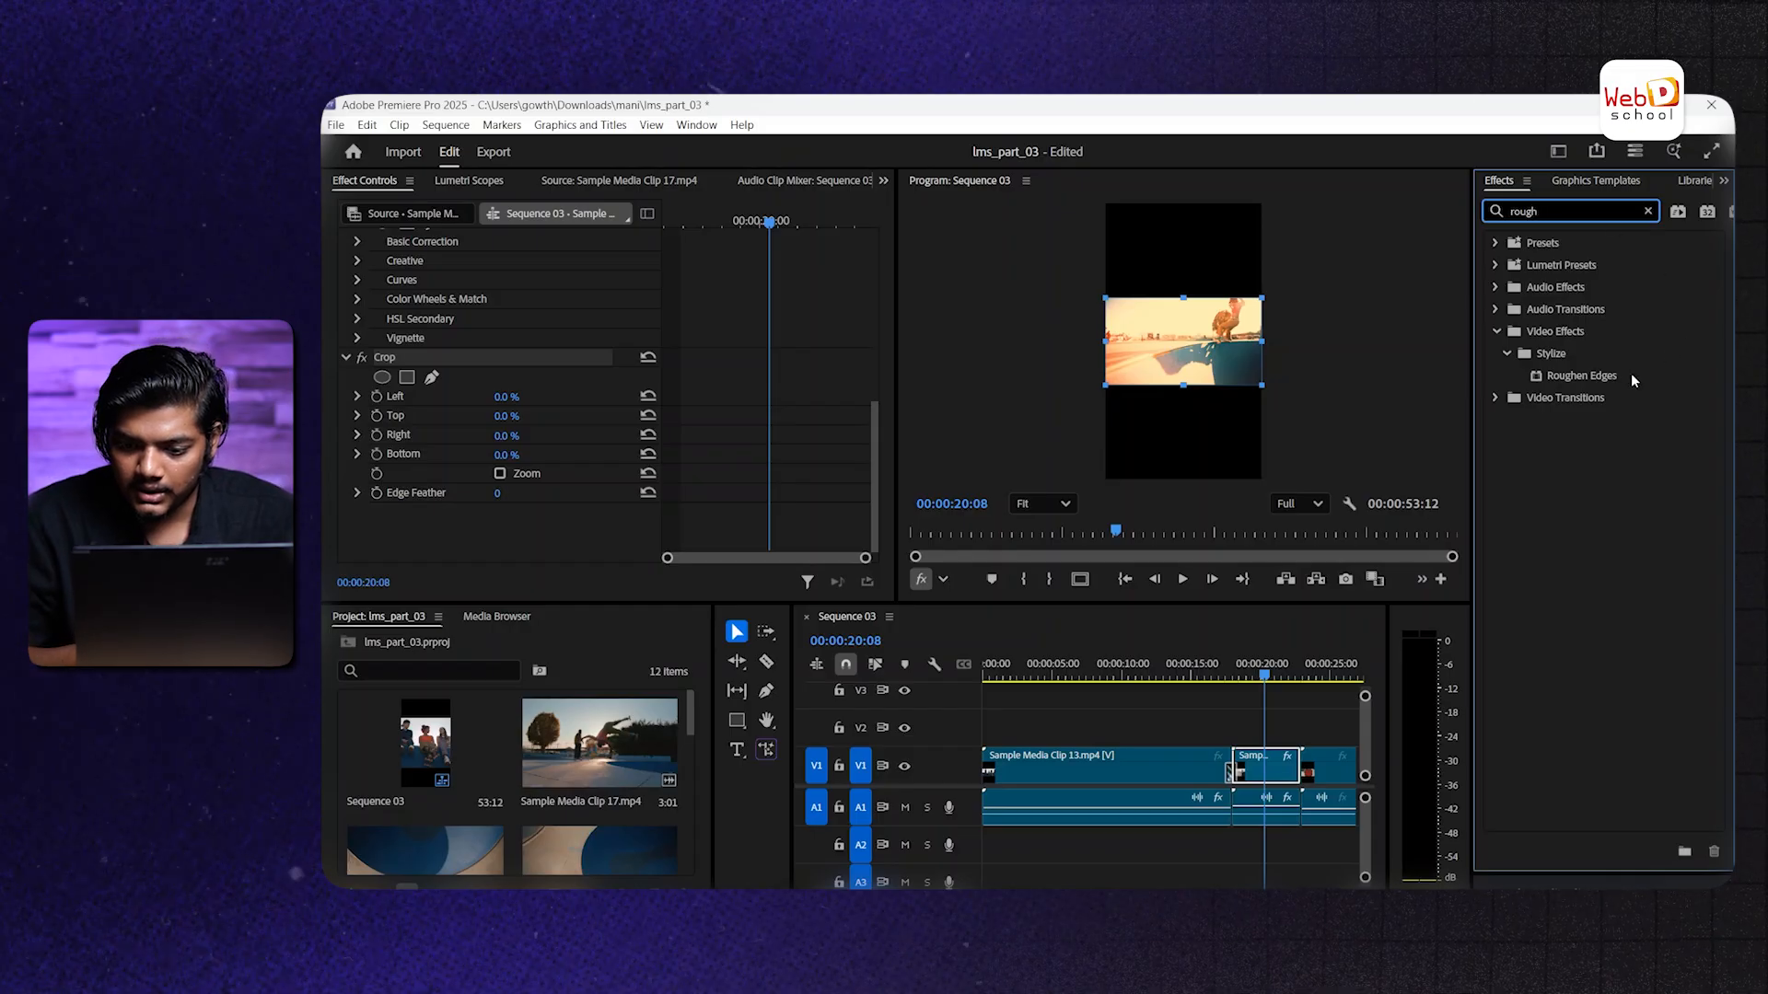
pyautogui.click(1623, 373)
pyautogui.moveTo(1099, 707); pyautogui.dragTo(1130, 774)
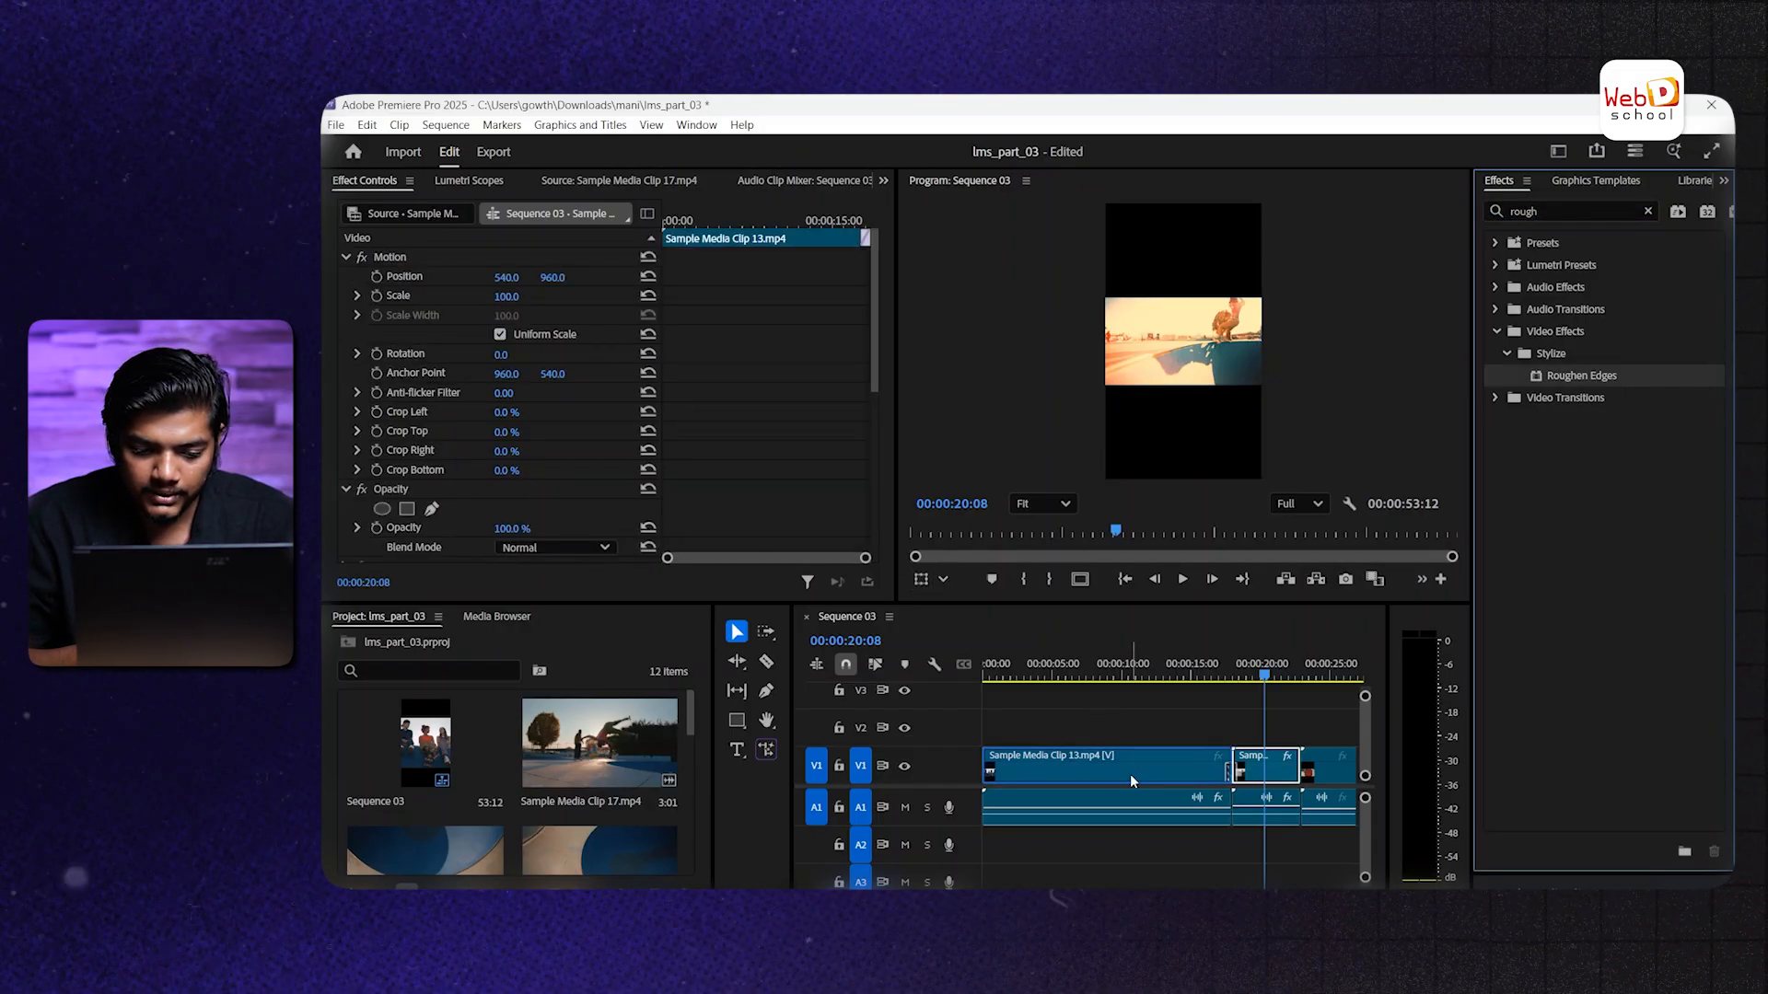
pyautogui.scroll(-4, 544, 479)
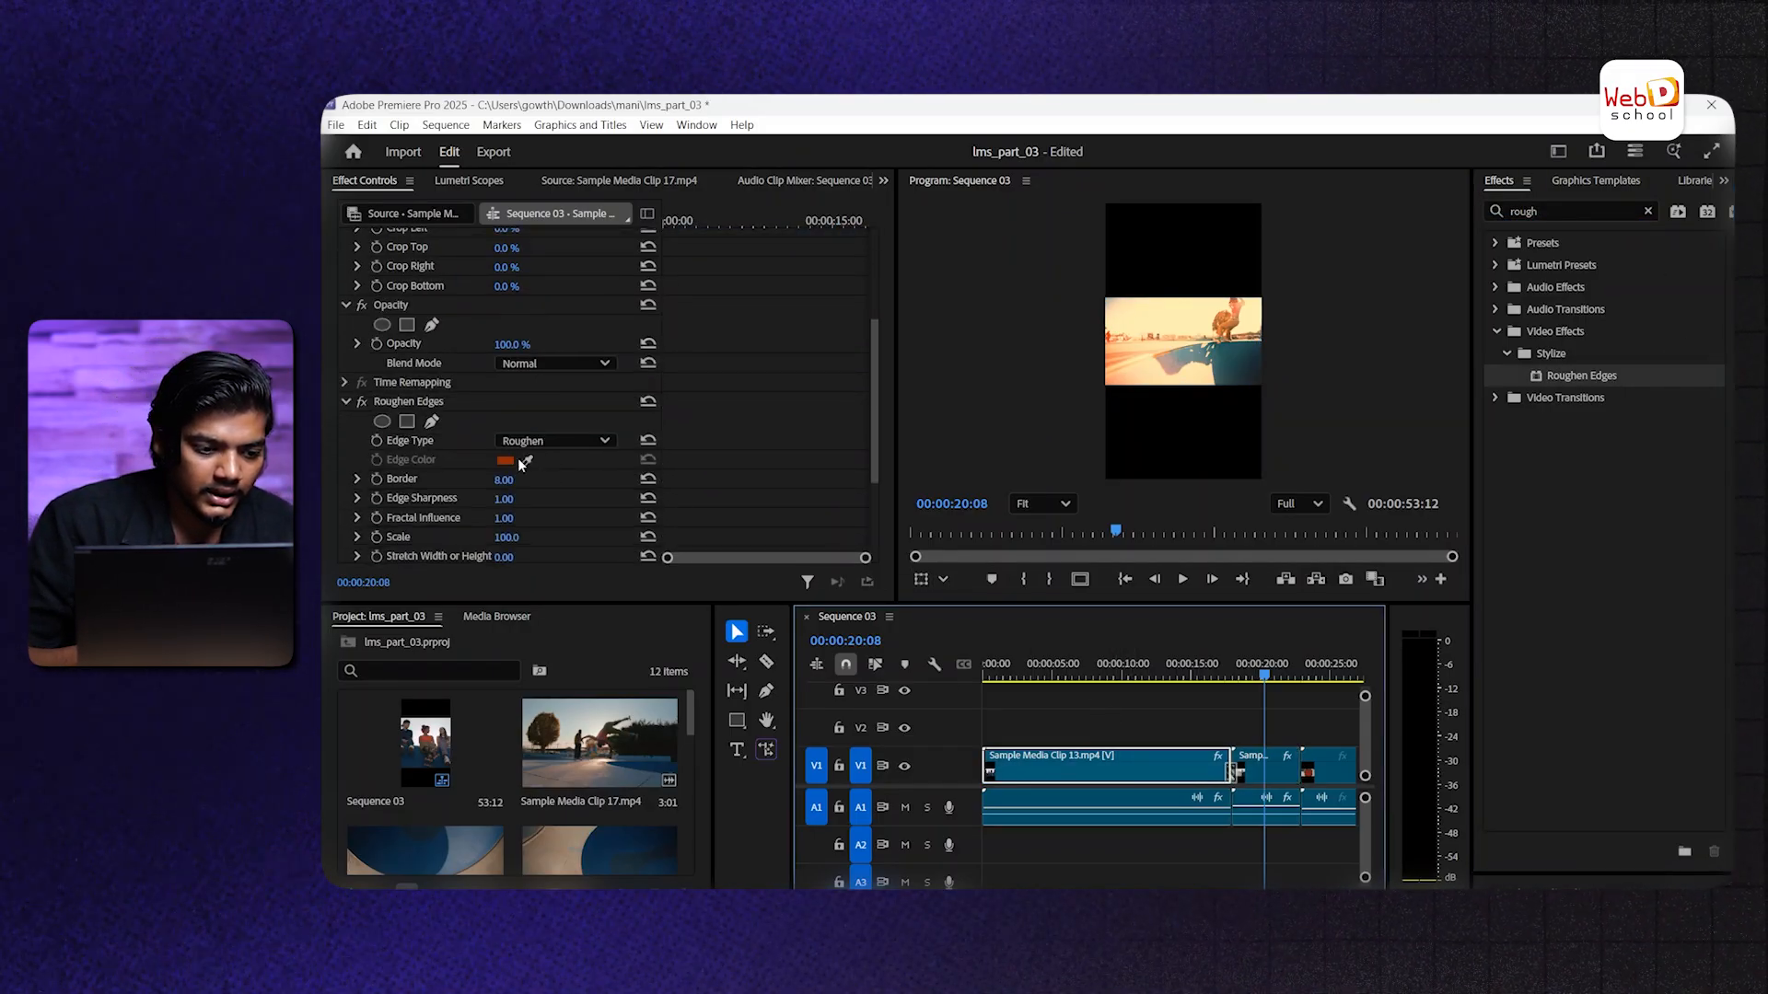
# Save the Roughen Edges effect as a preset named "roughen", then clear the effects search and expand the Presets folder
pyautogui.rightClick(471, 402)
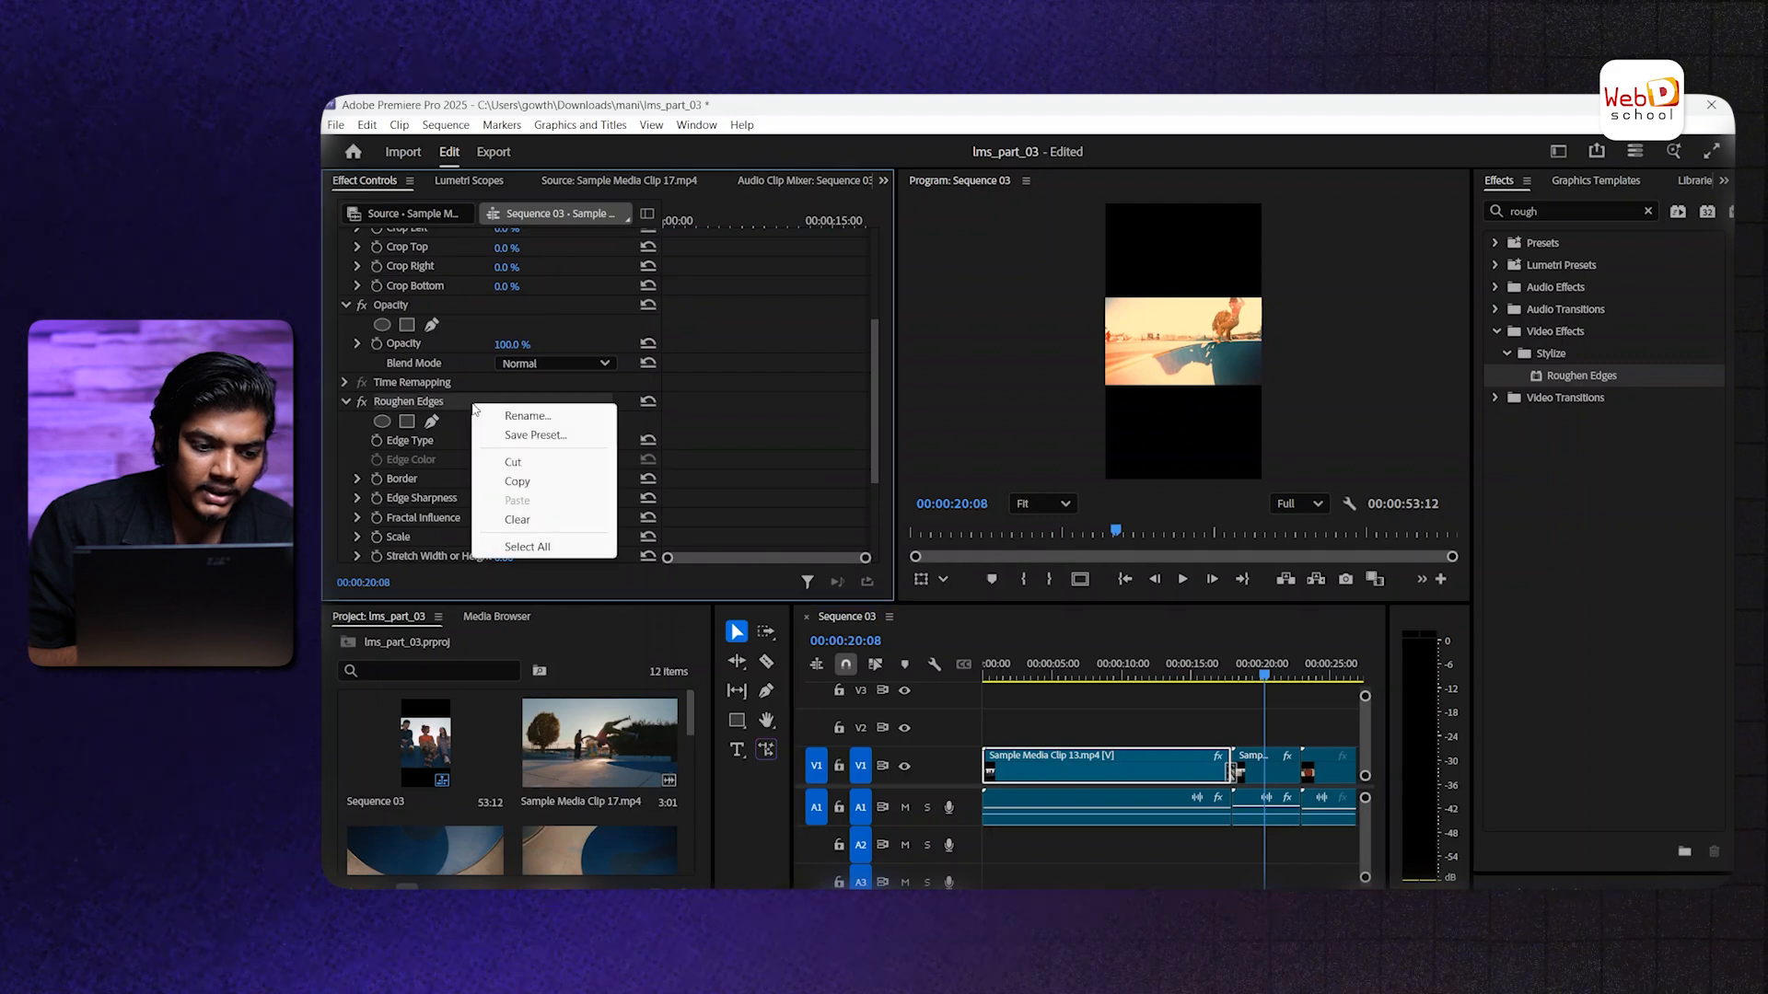
pyautogui.click(509, 435)
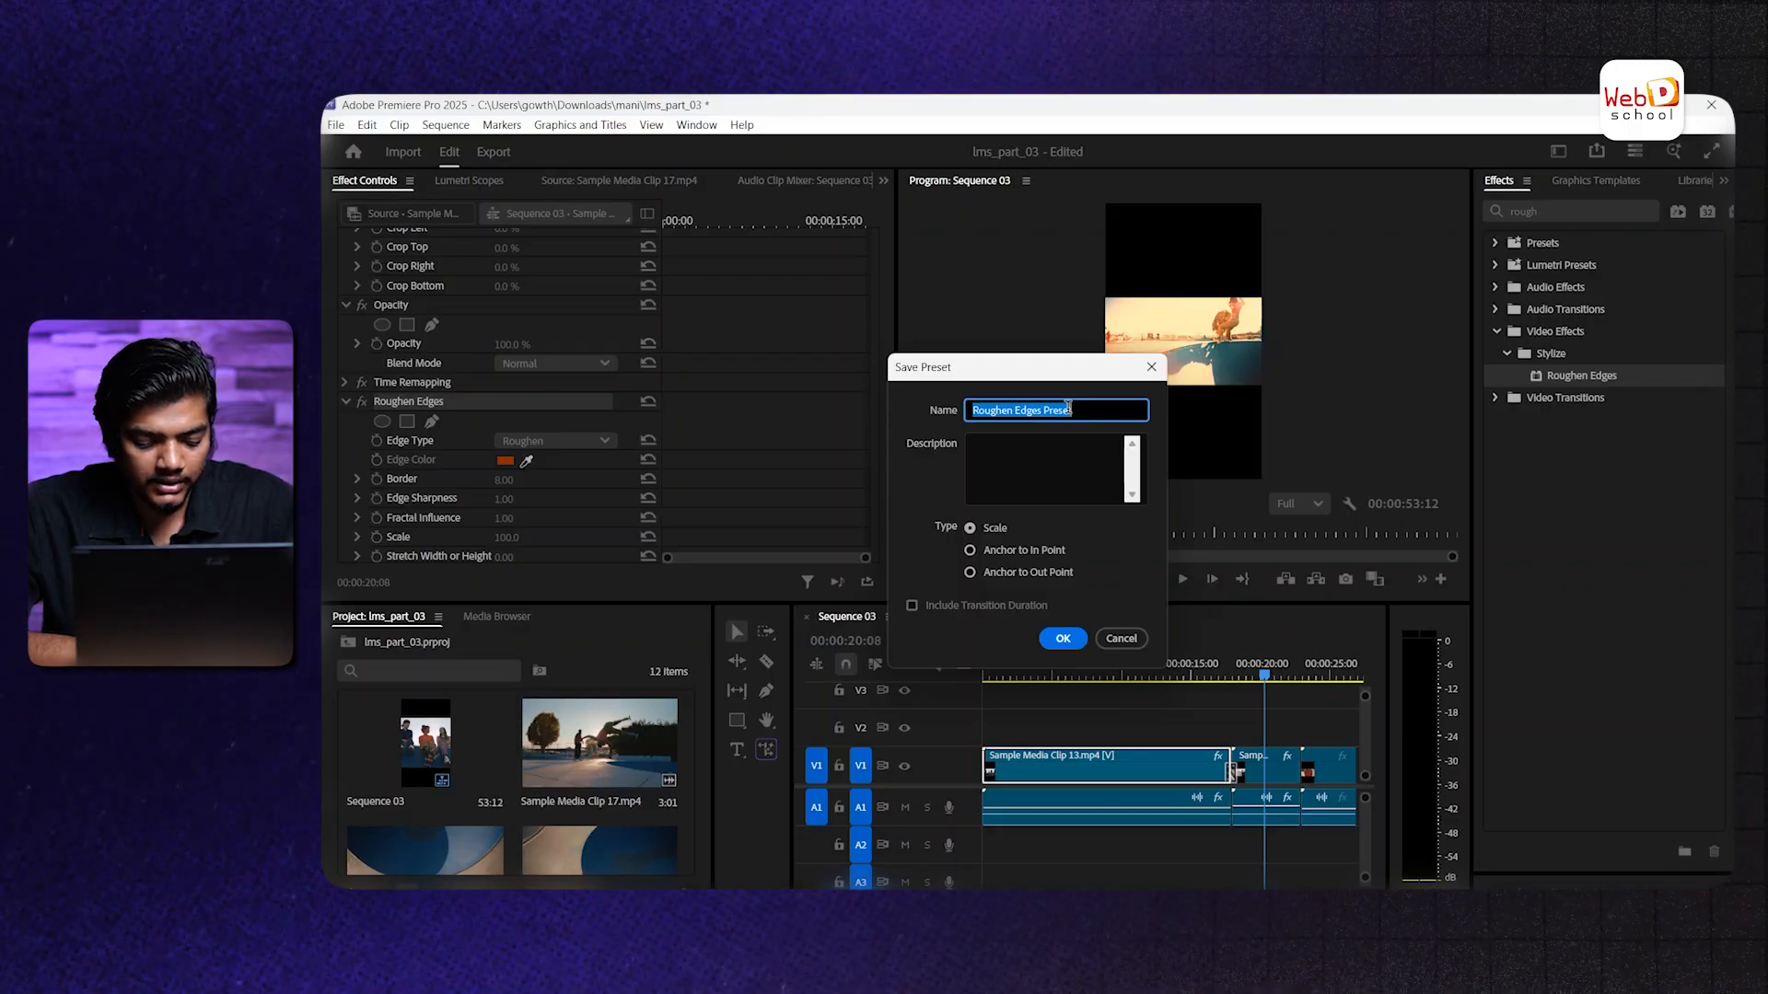
pyautogui.write('roughen')
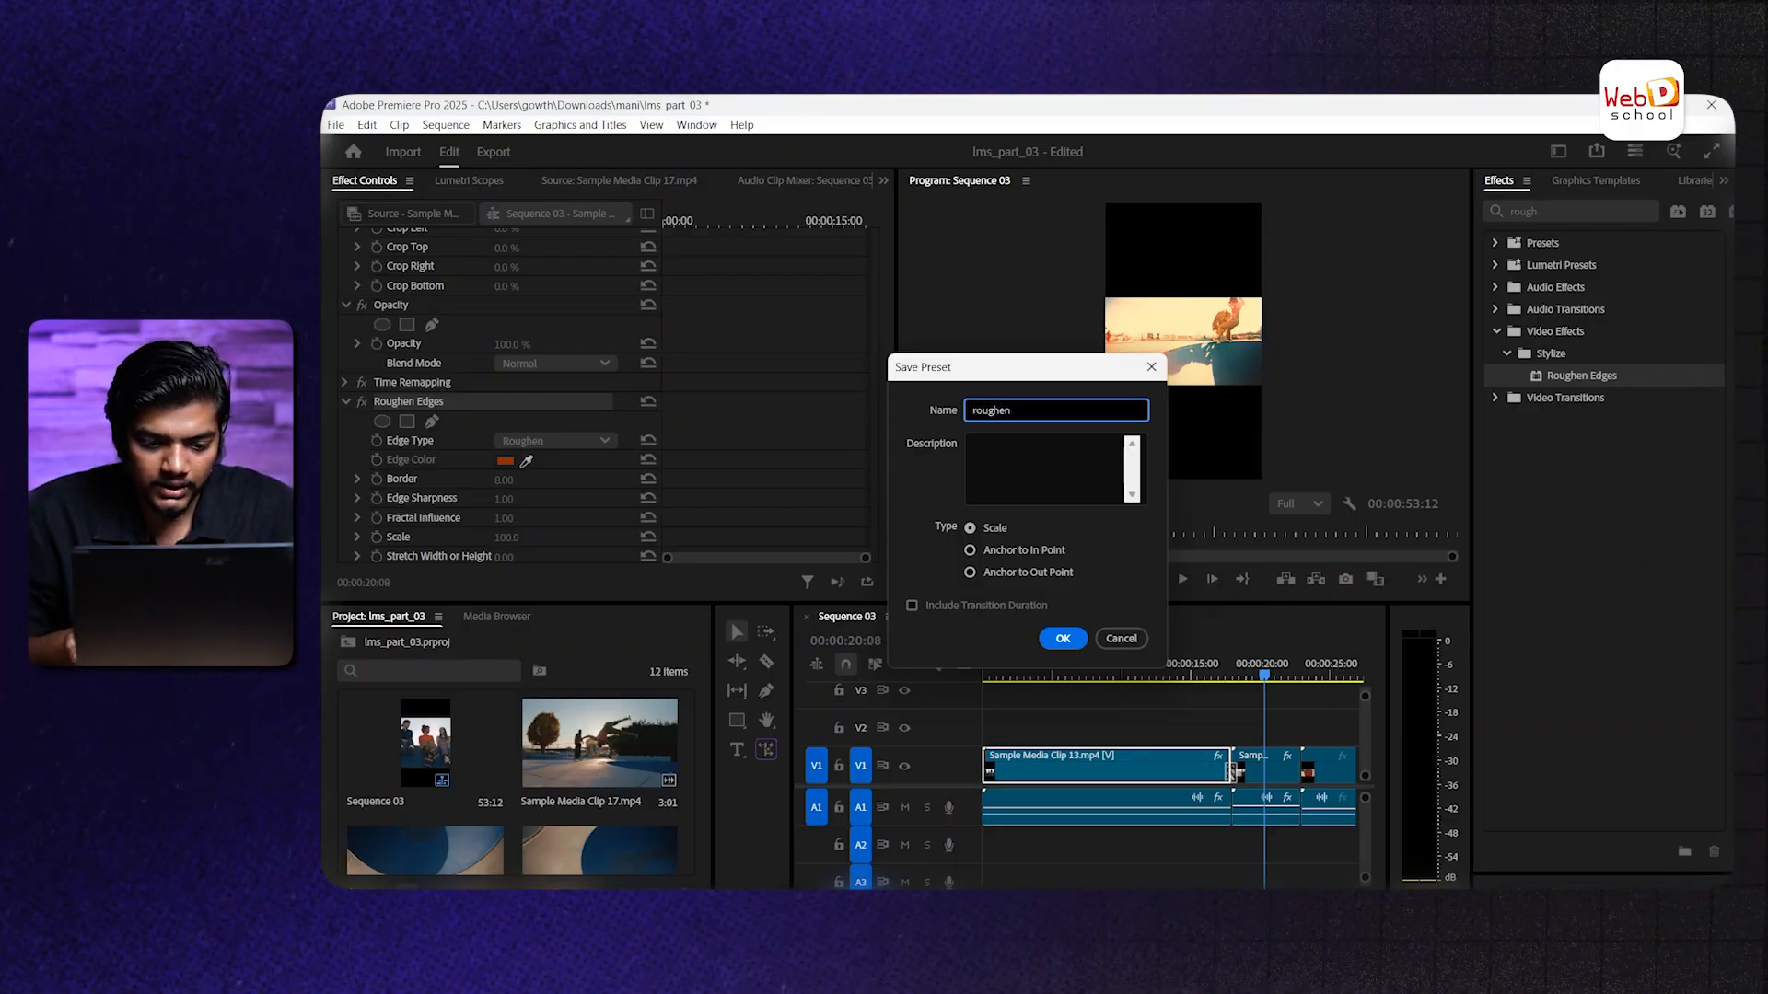
pyautogui.press('Return')
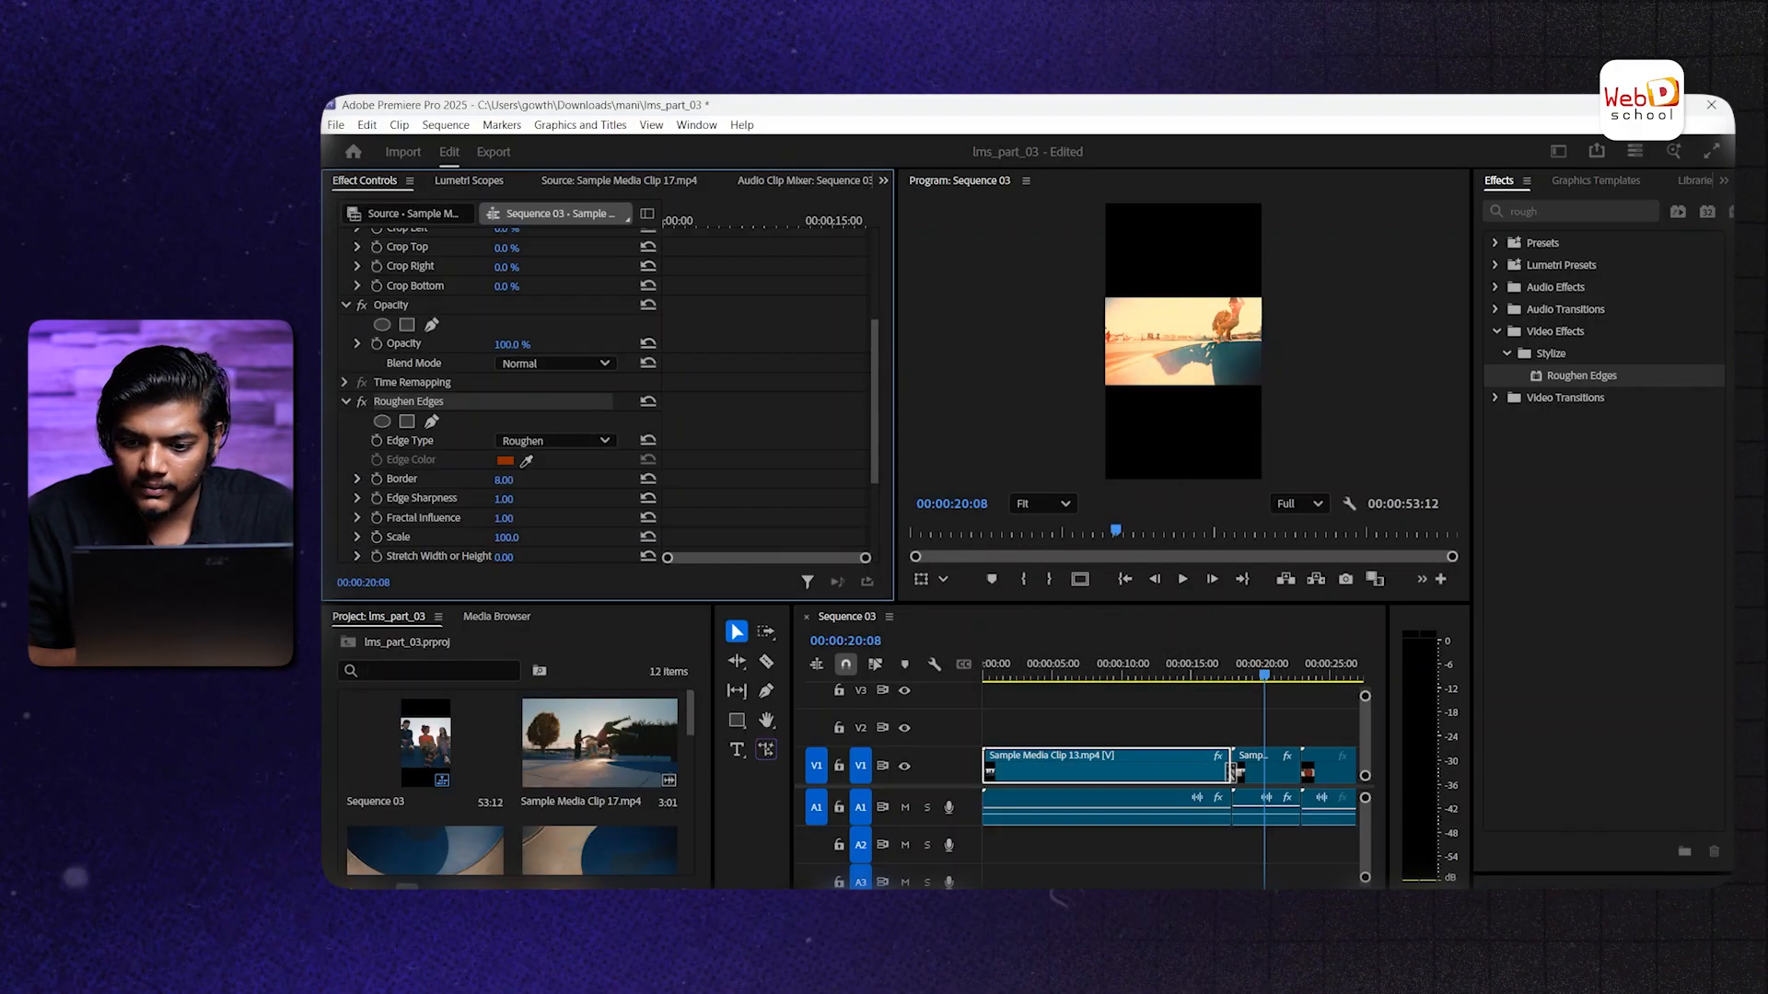
pyautogui.click(1648, 211)
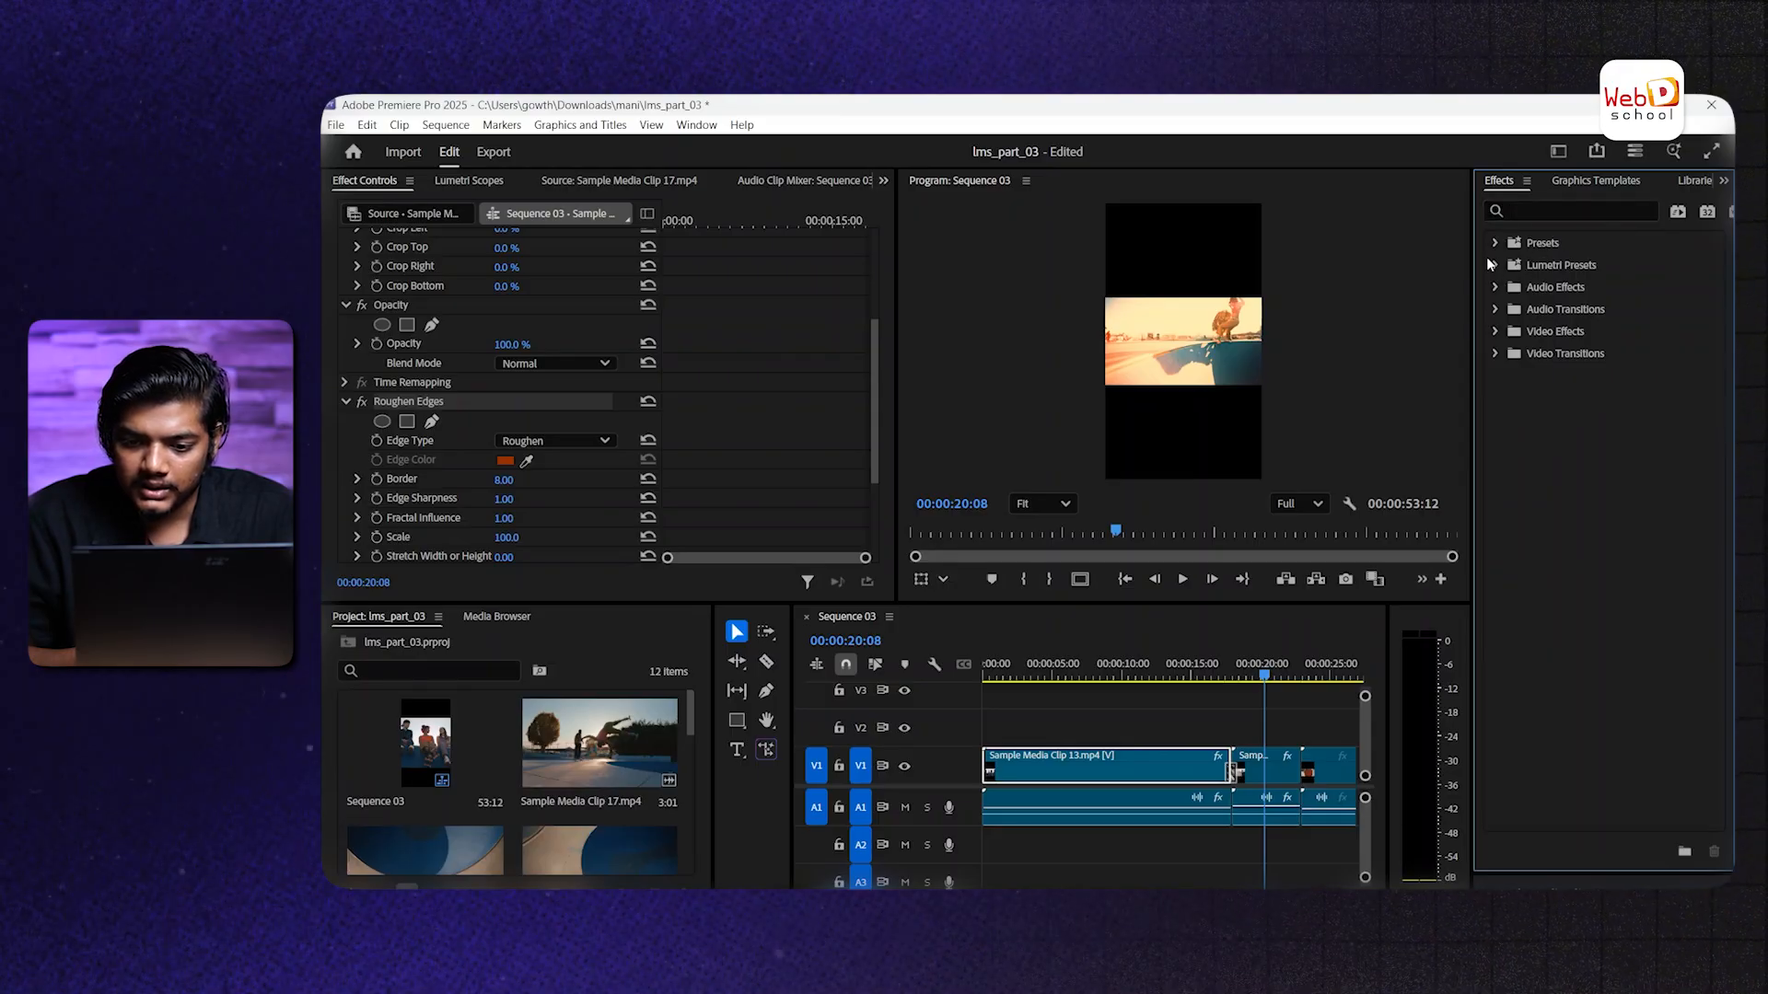
pyautogui.click(1494, 243)
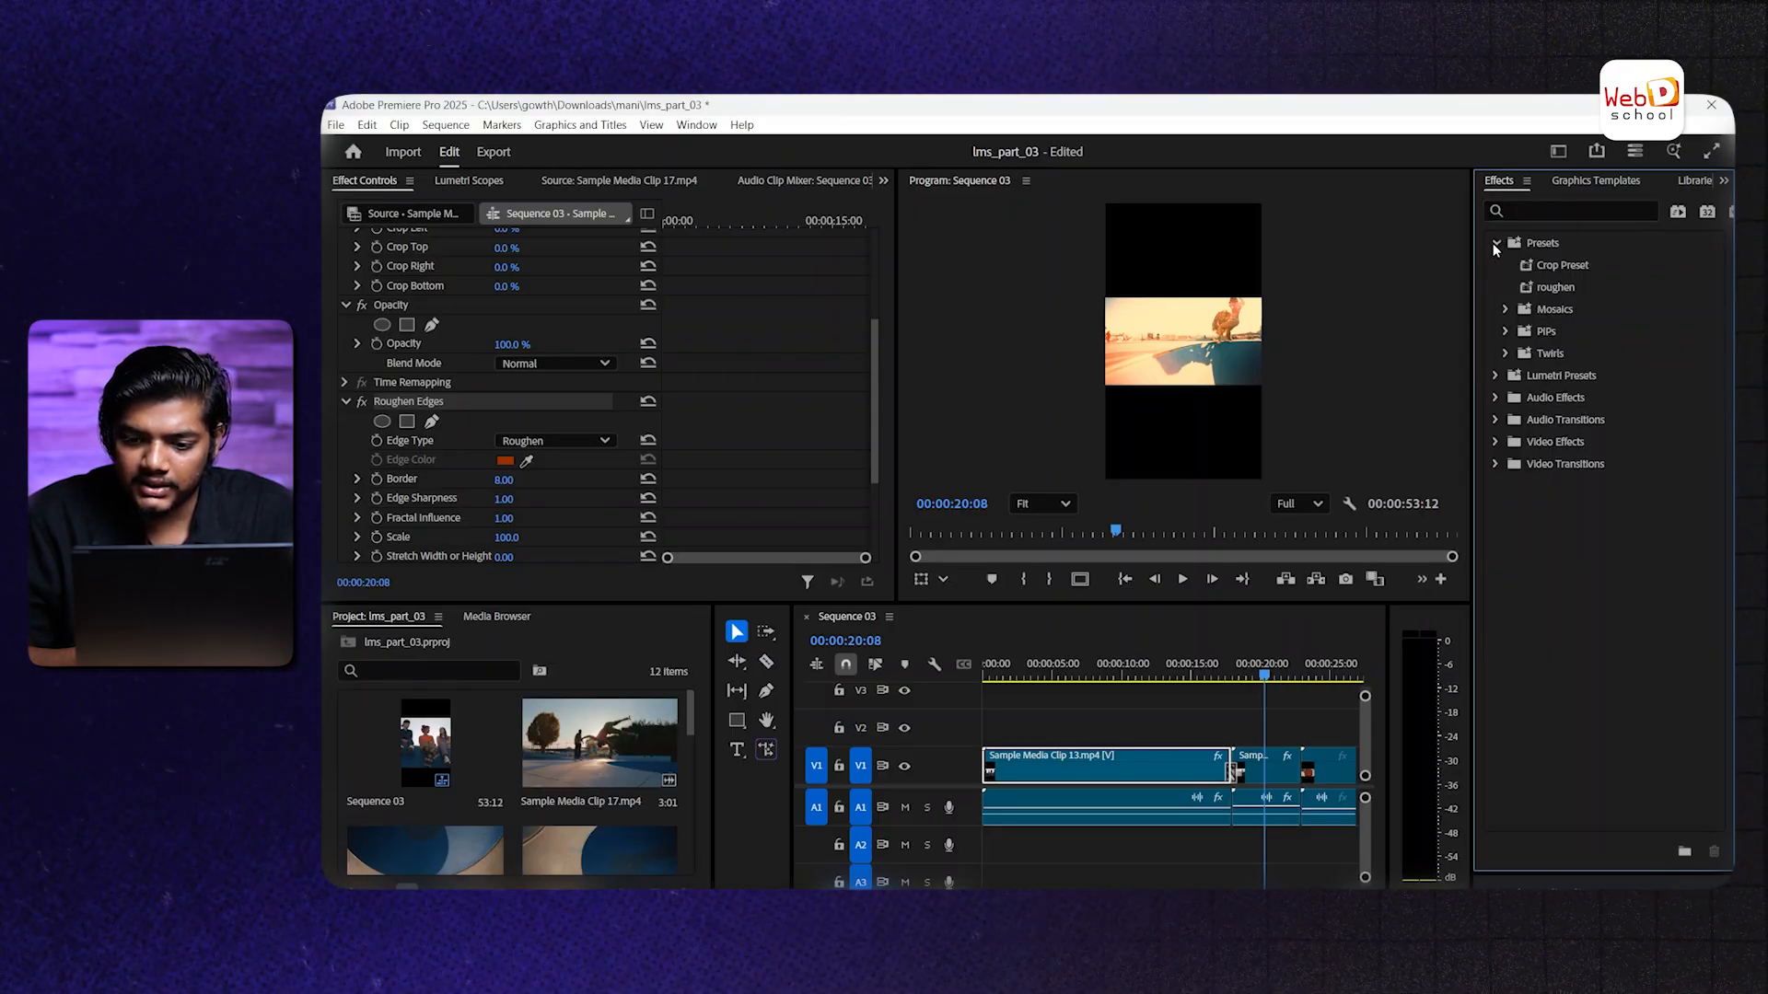
# Switch to the Audio workspace
pyautogui.click(1576, 288)
pyautogui.click(1558, 151)
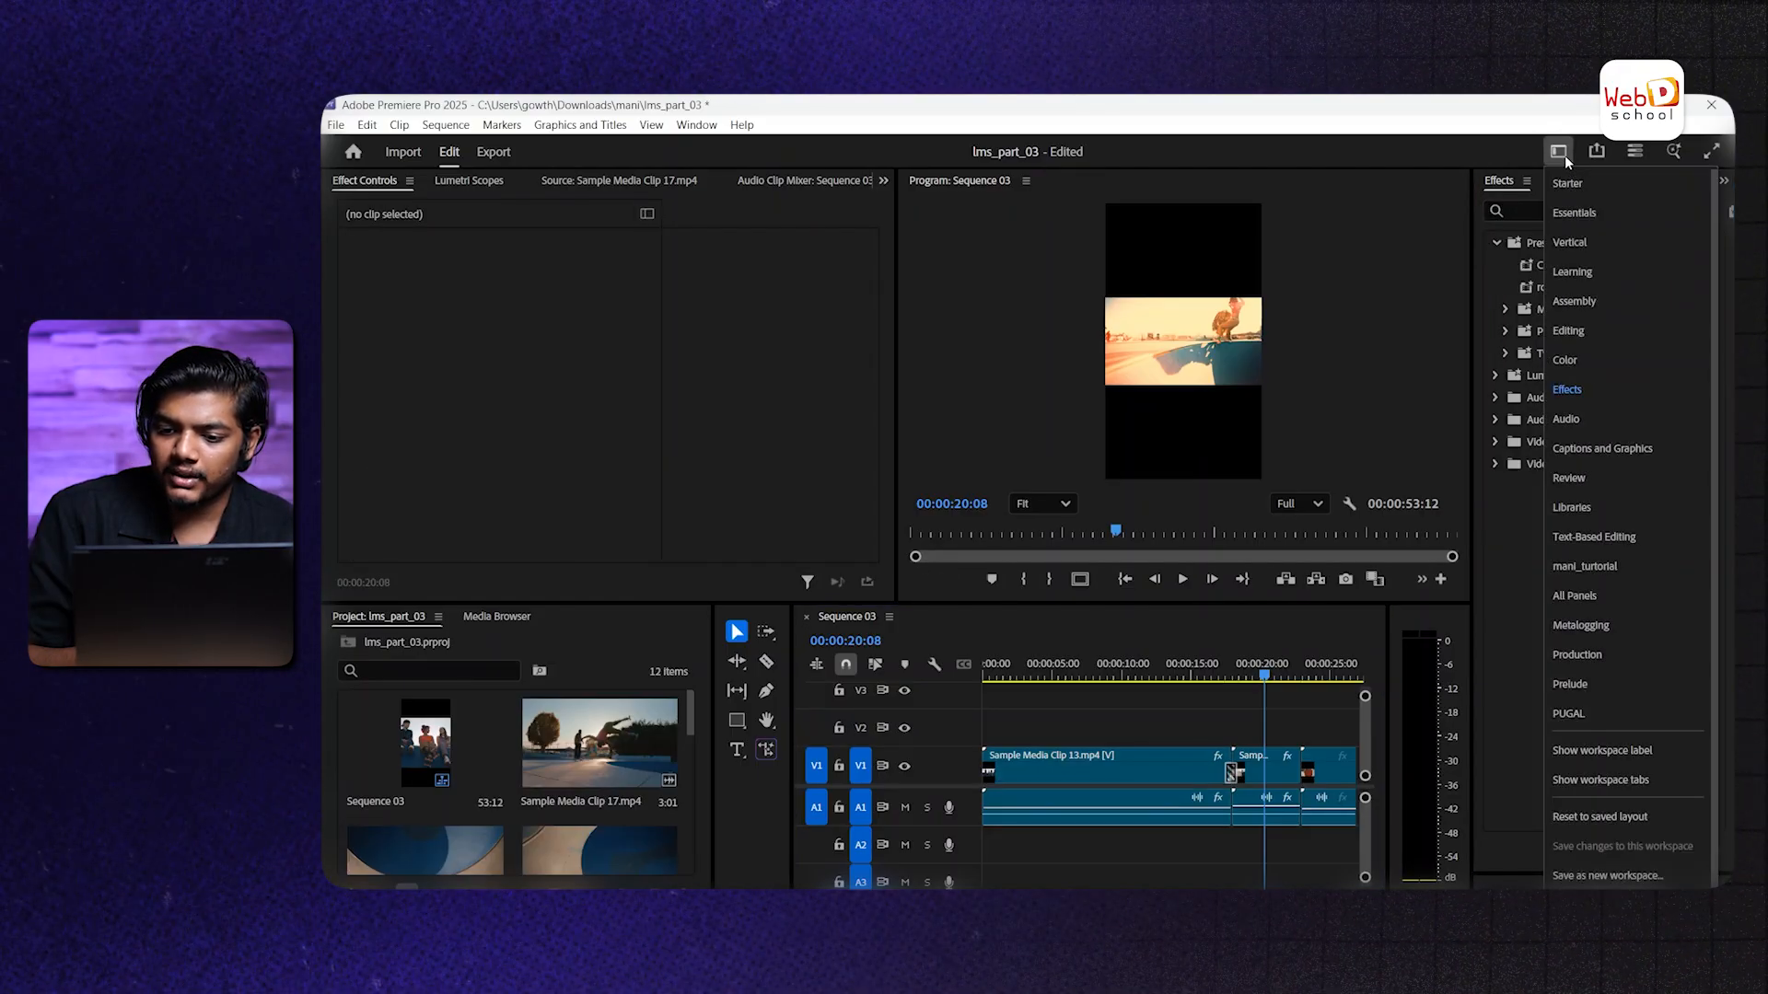
pyautogui.click(1572, 414)
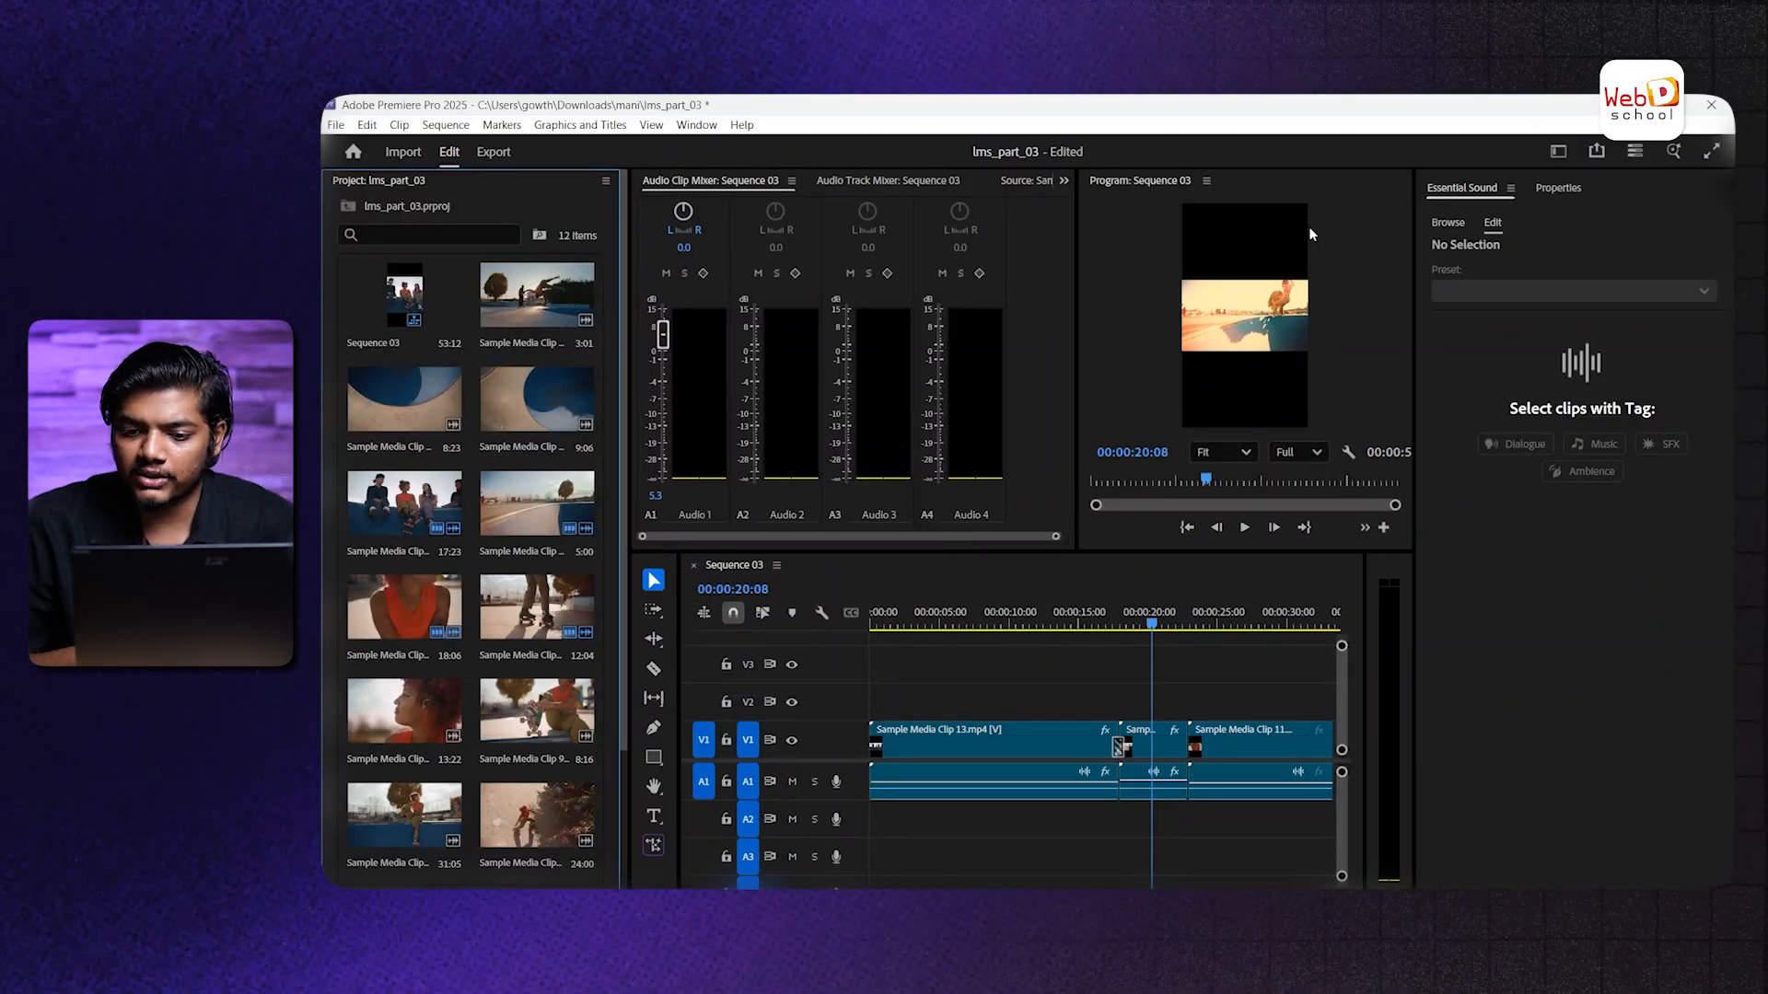
# Browse the Adobe Stock music in Essential Sound, filtering it by the Angry mood
pyautogui.click(1455, 223)
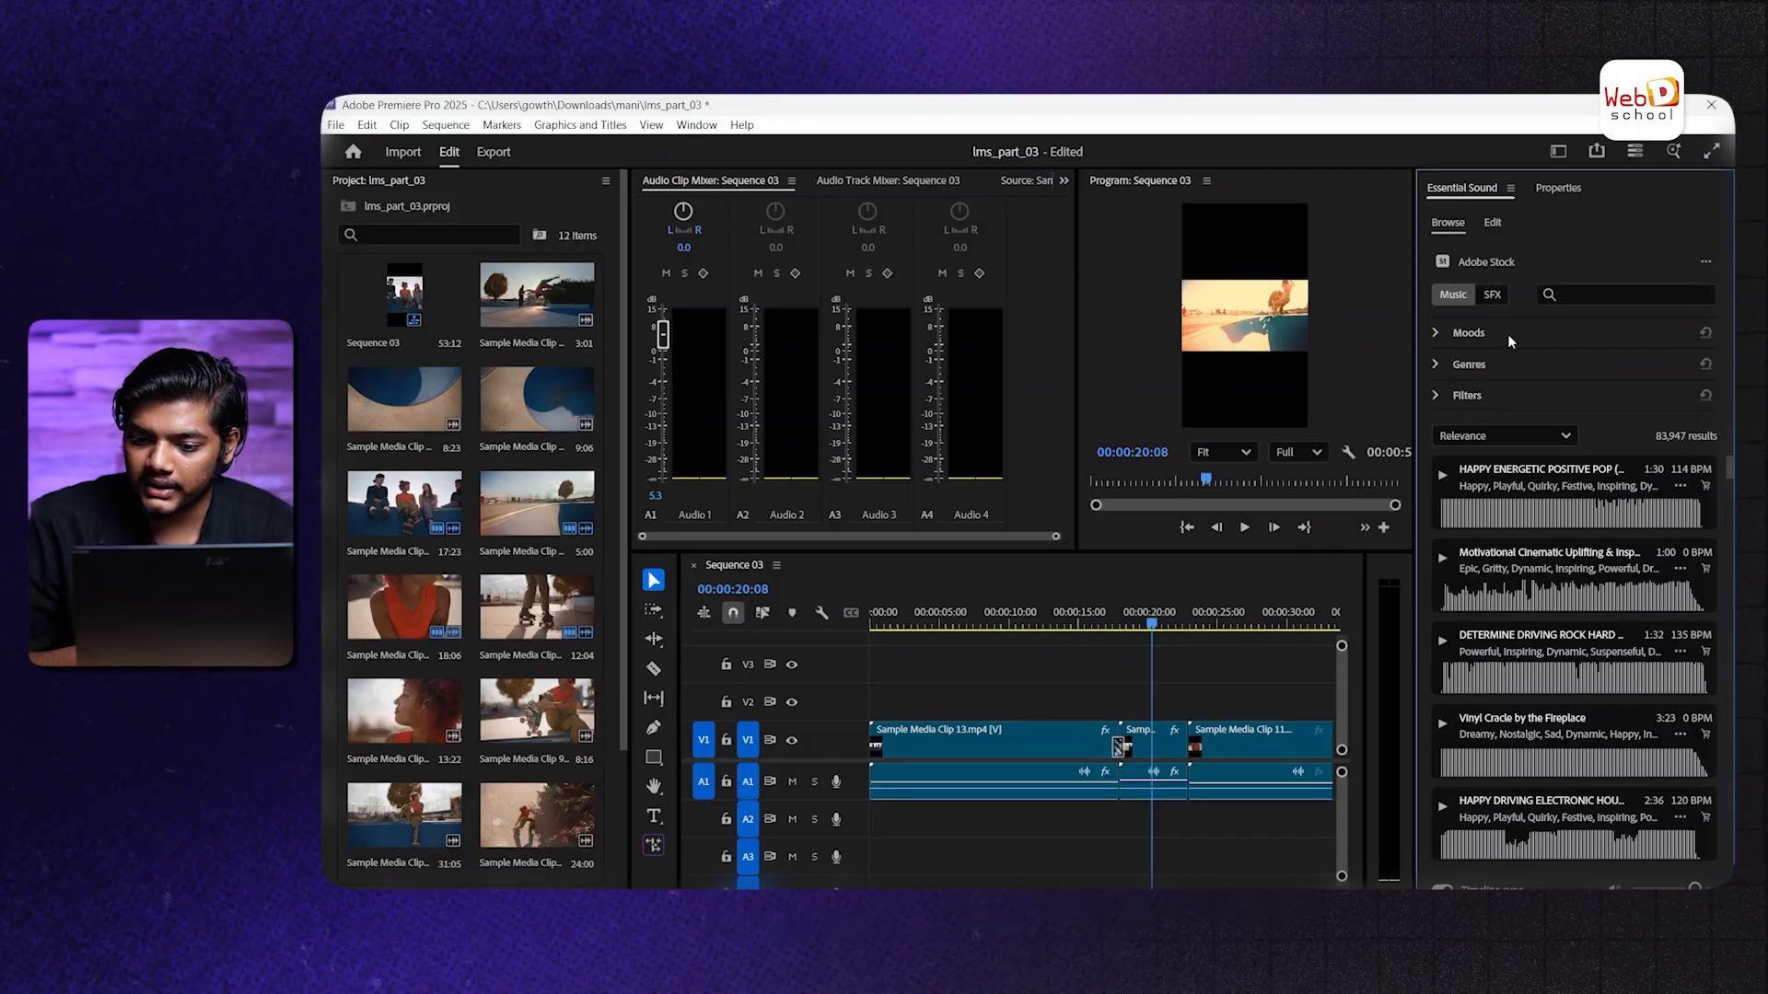
pyautogui.click(1439, 332)
pyautogui.click(1438, 361)
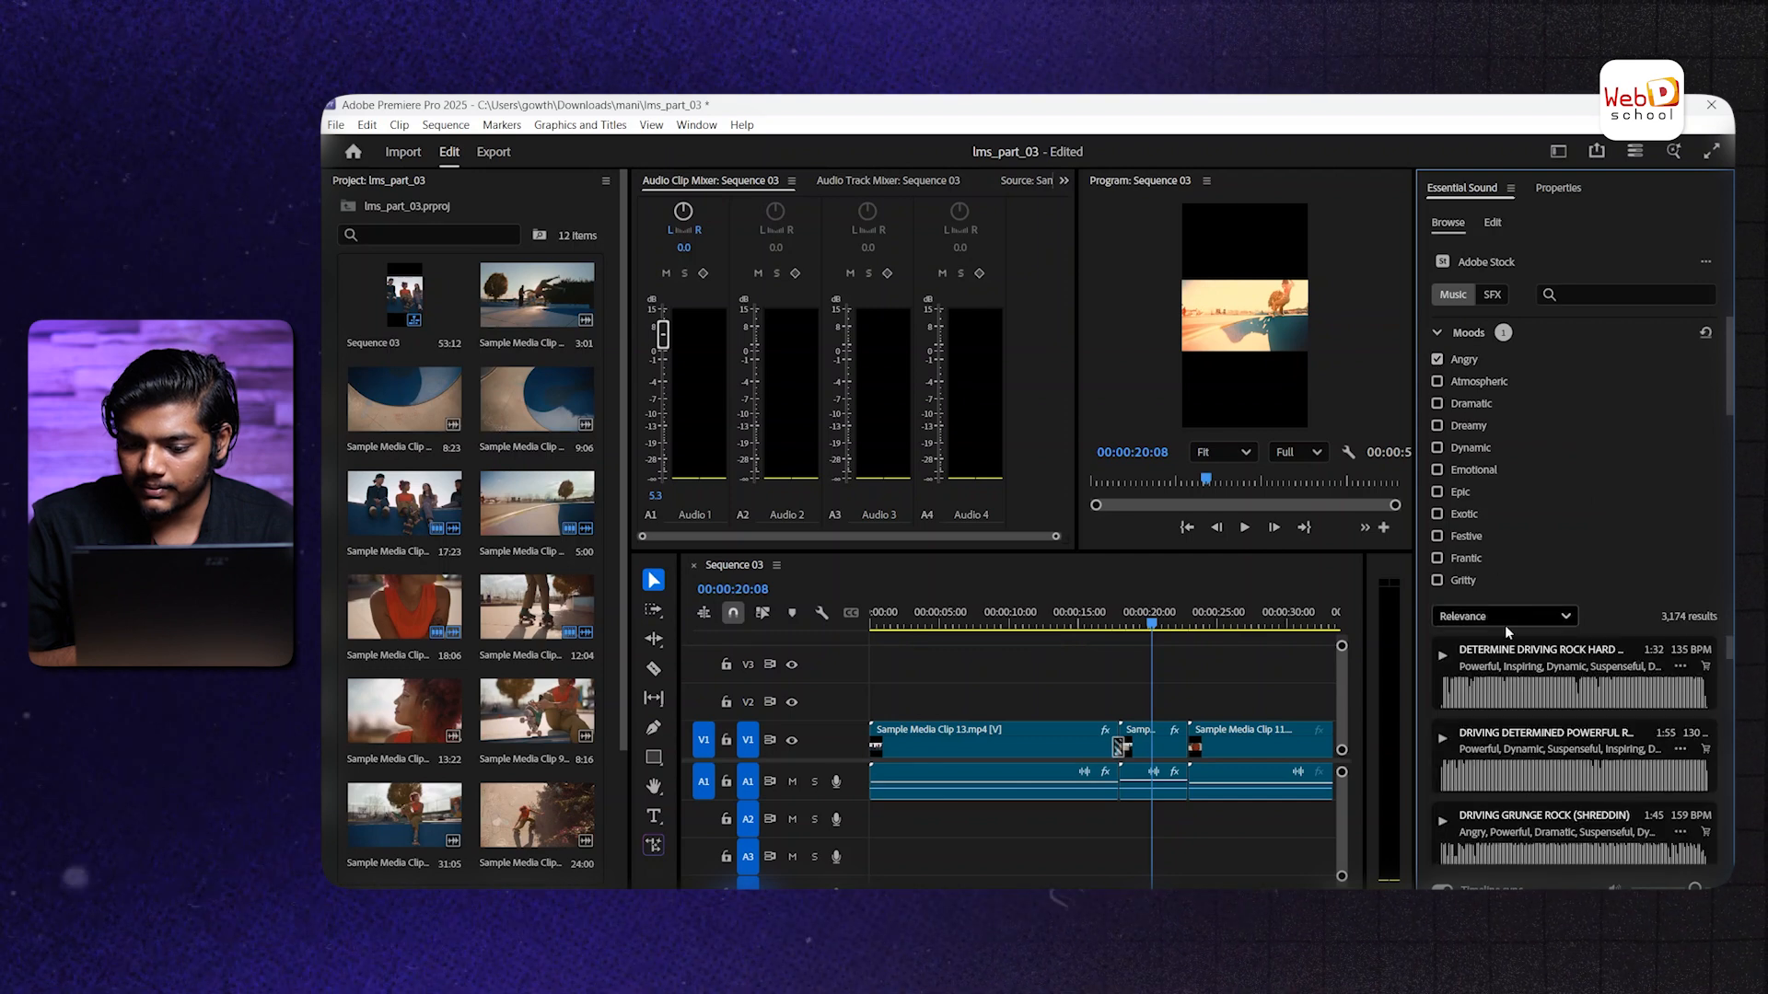
pyautogui.scroll(-1, 1503, 639)
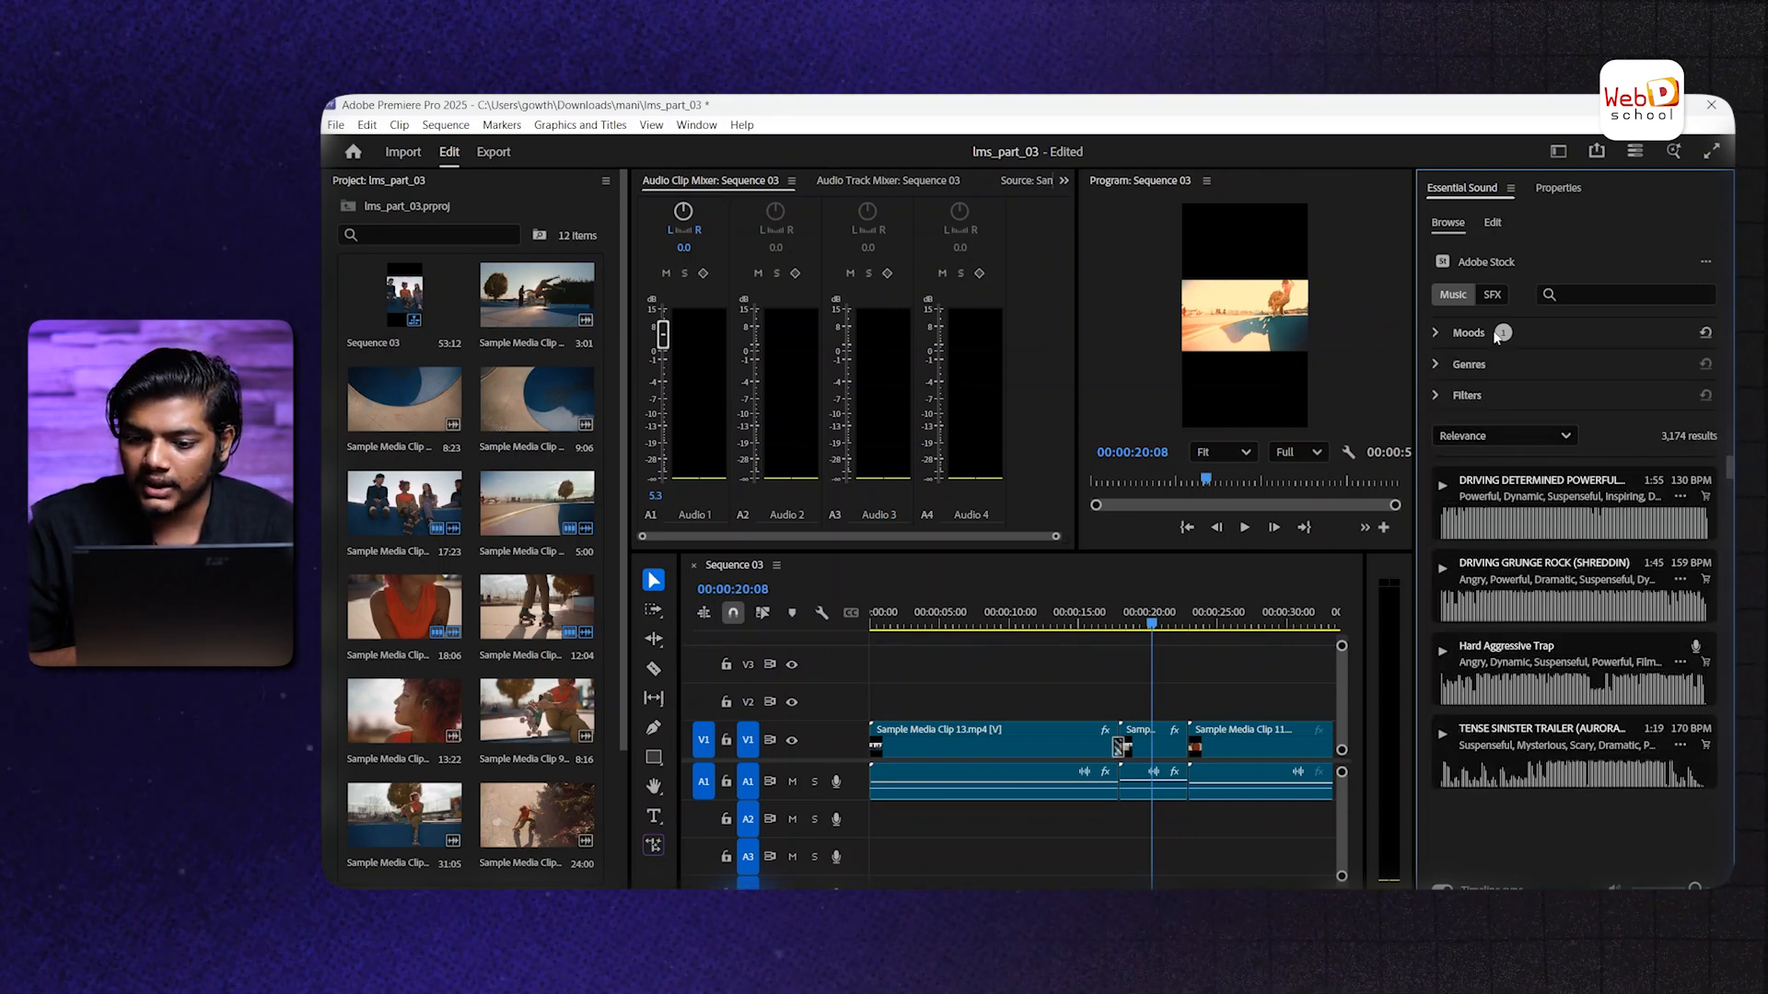
# Examine the category filters available for the Adobe Stock sound effects
pyautogui.click(1493, 295)
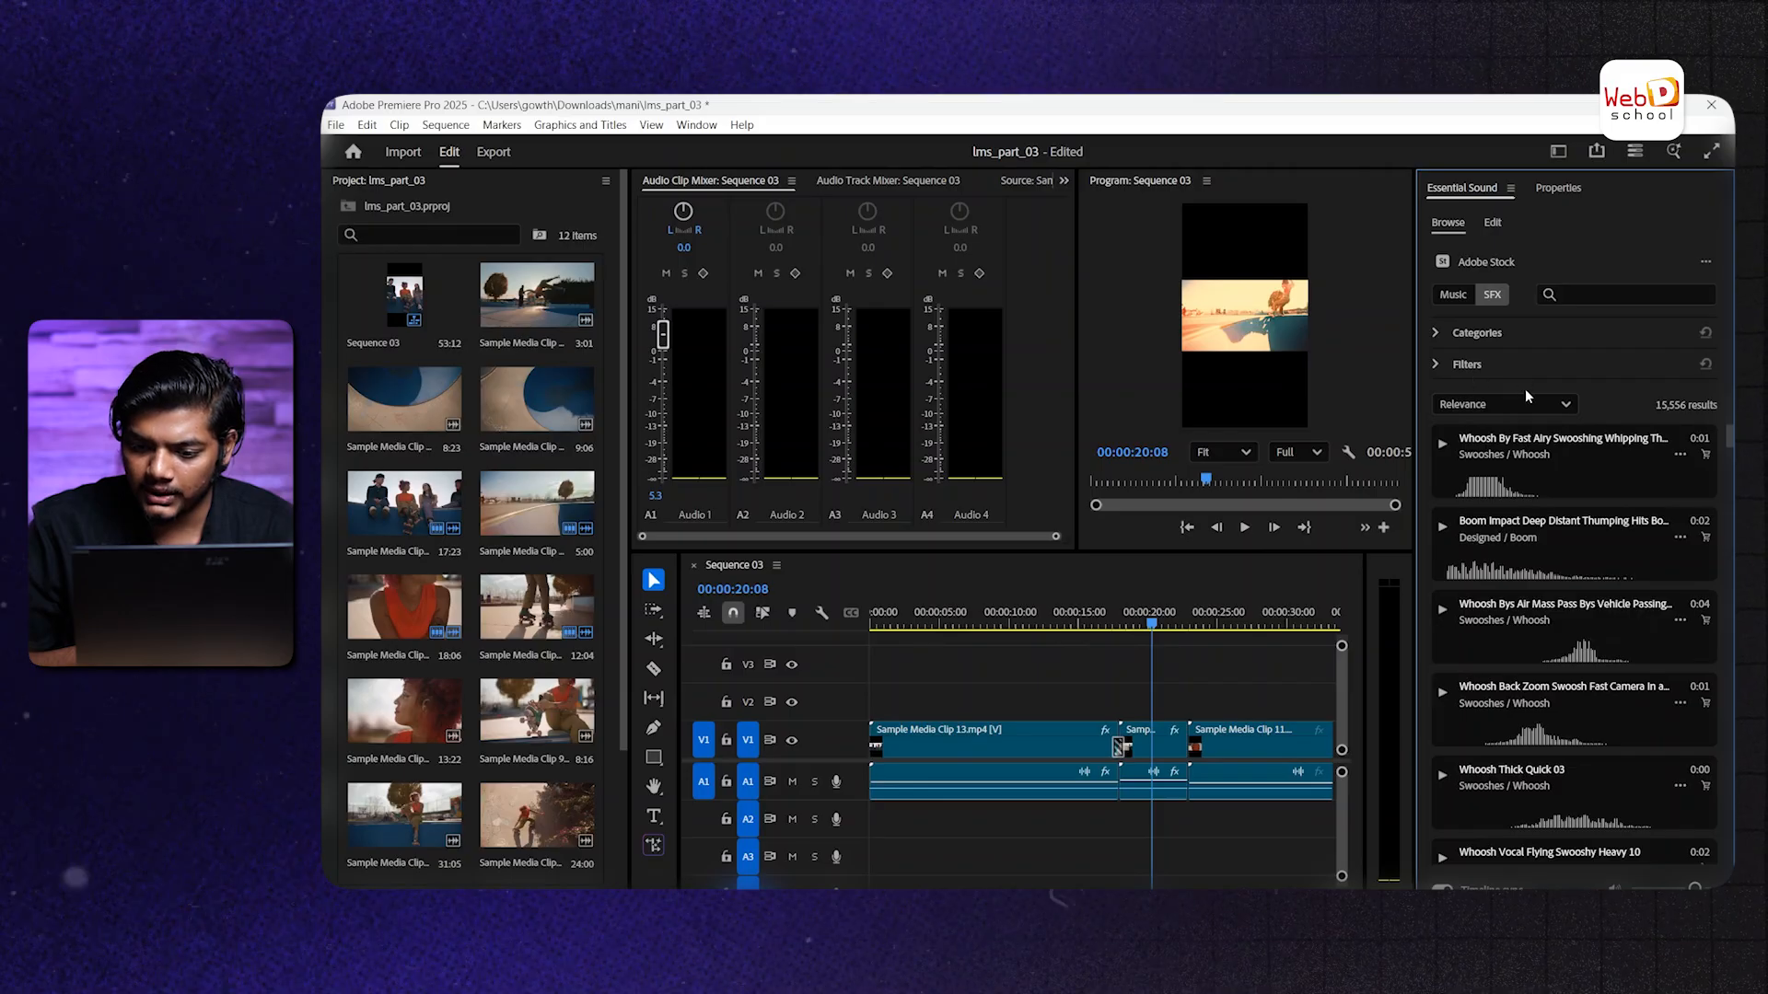
pyautogui.click(1433, 335)
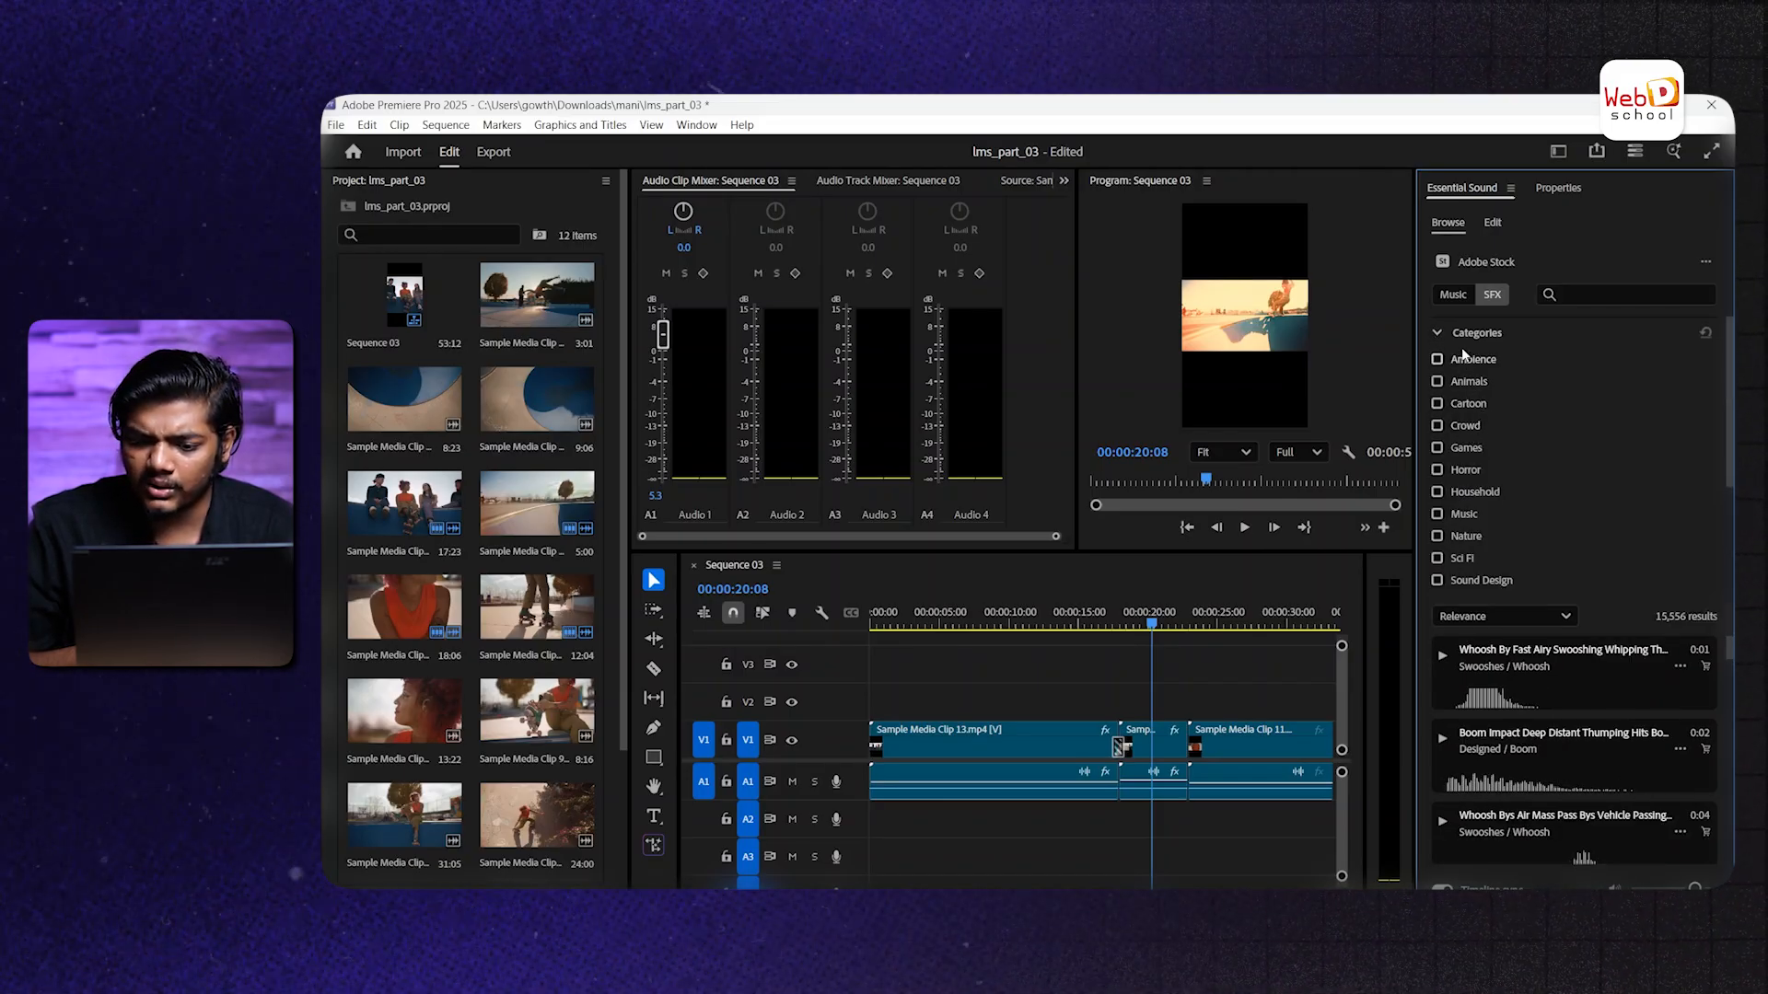
pyautogui.click(1439, 333)
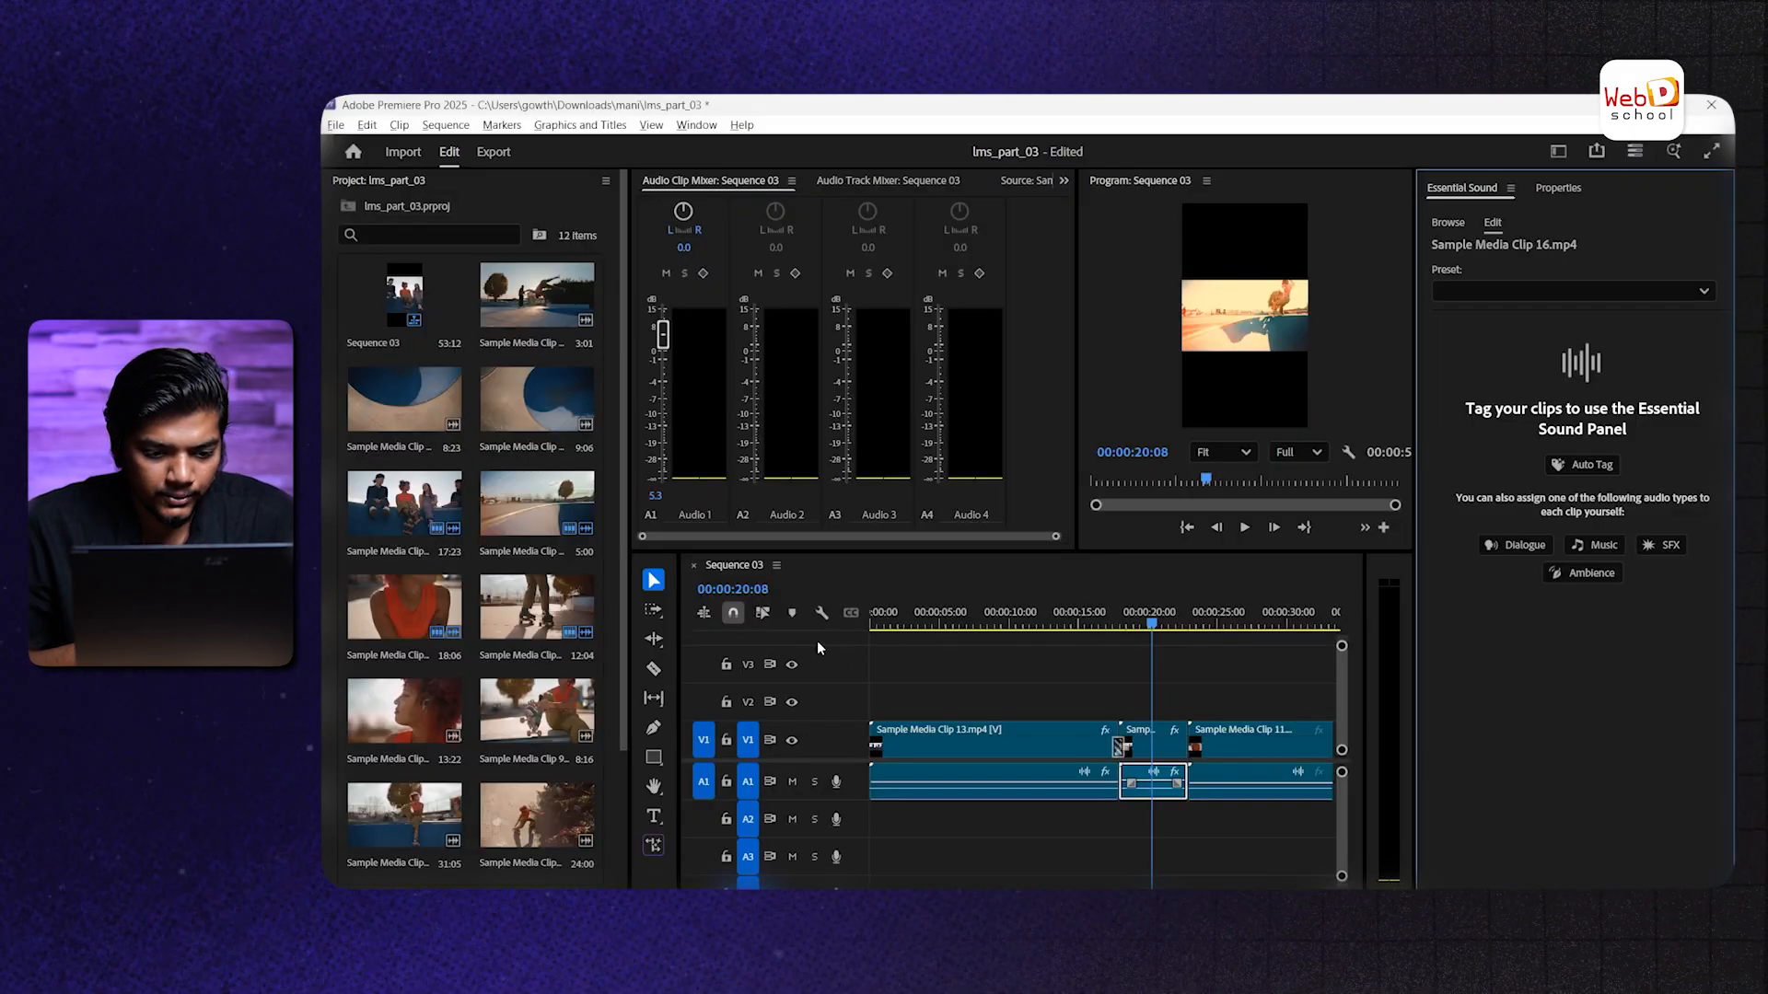
# Add Game Riser 1.mp3 to track A2 of Sequence 03 at about 13 seconds and put the playhead over it
pyautogui.moveTo(816, 641); pyautogui.dragTo(1057, 822)
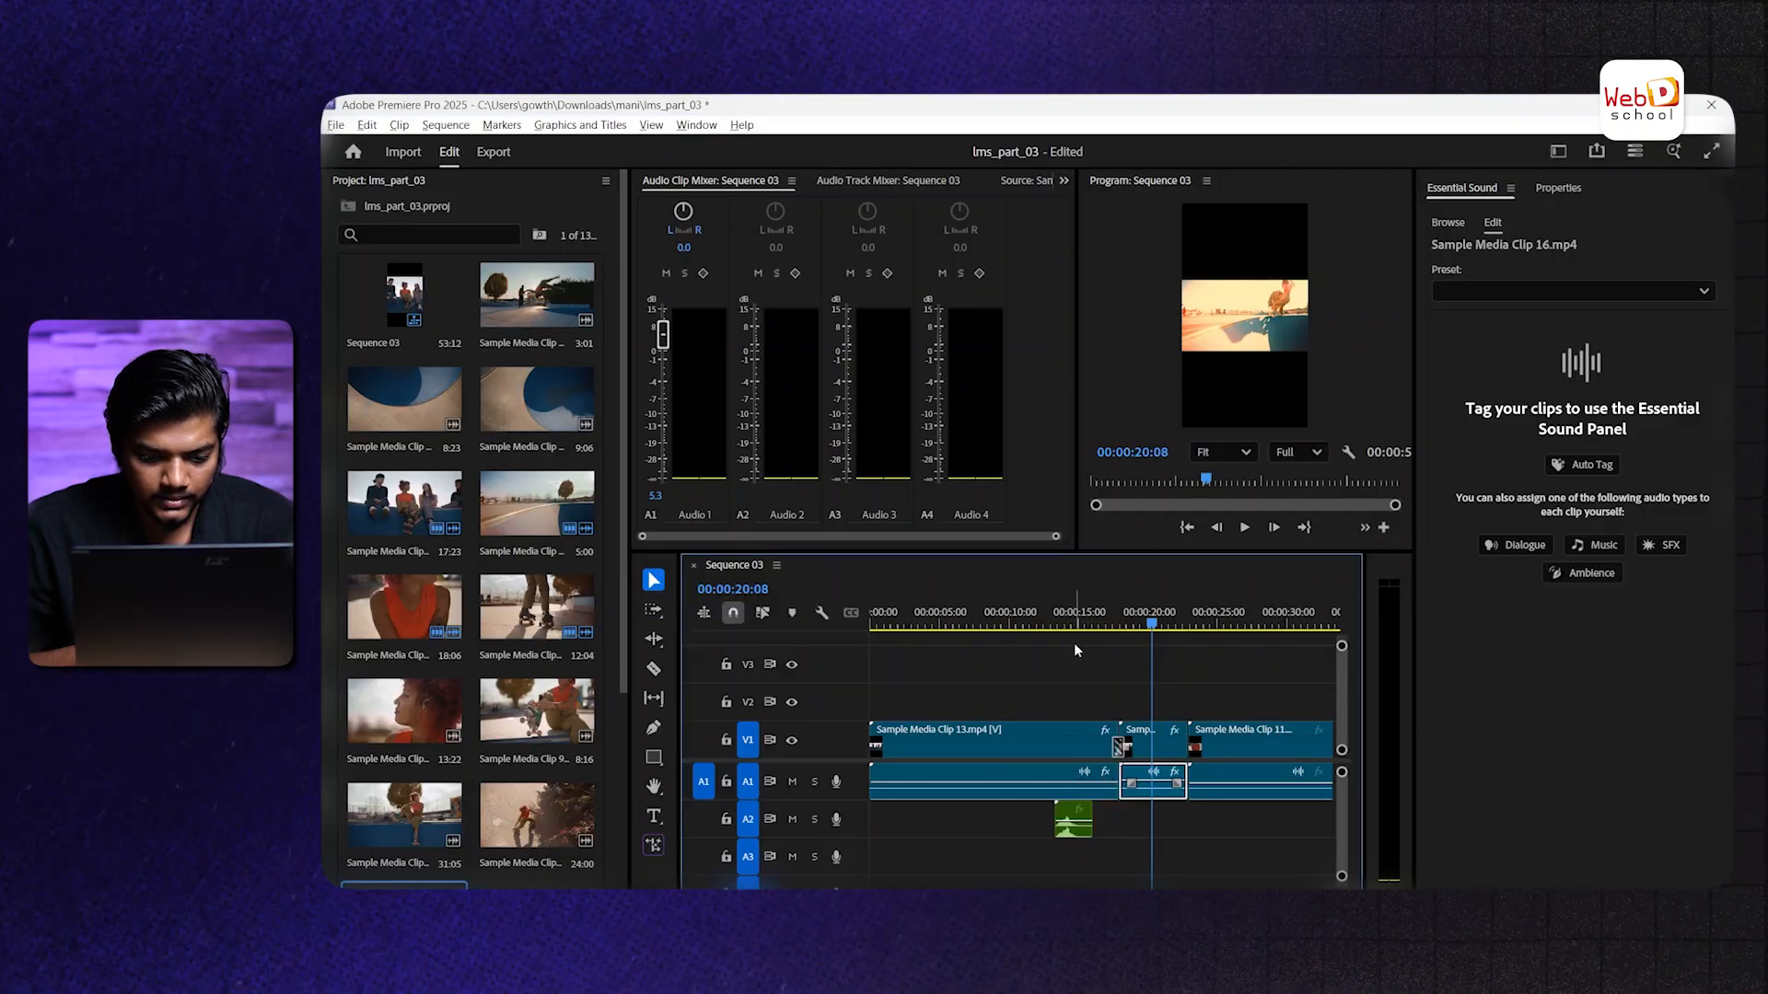
pyautogui.click(1069, 620)
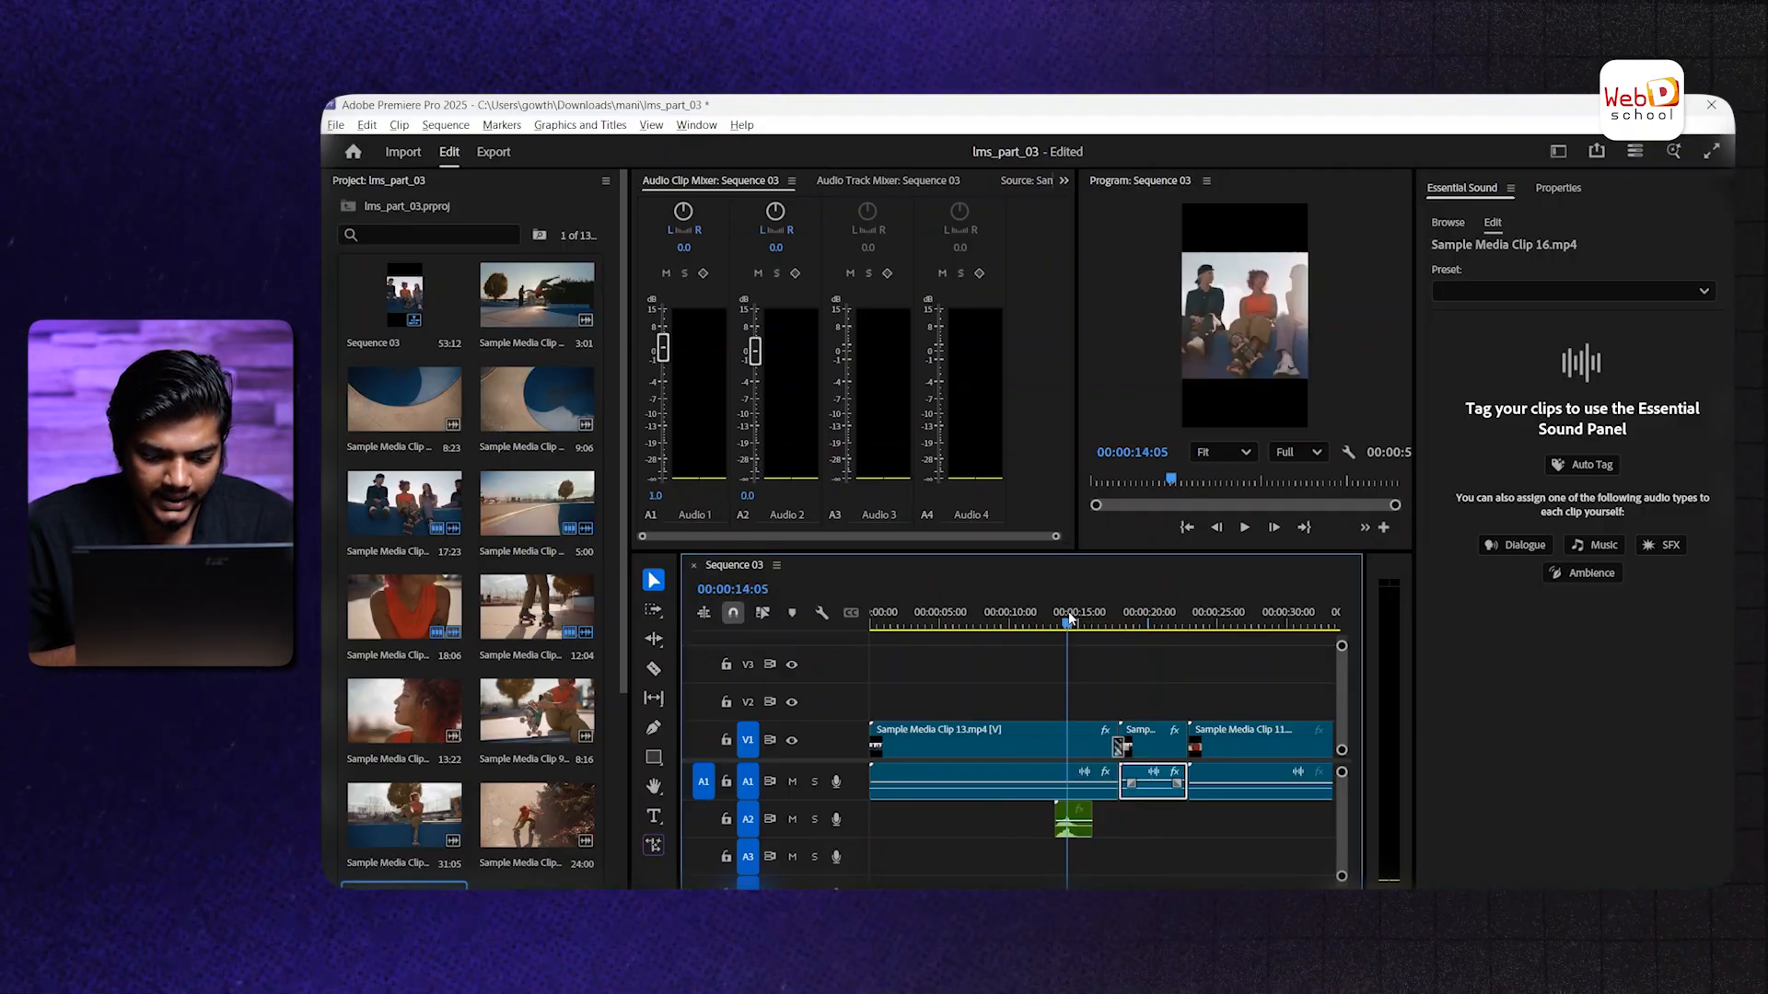
# Tag the Game Riser 1 clip as SFX and examine its creative reverb presets
pyautogui.click(1073, 822)
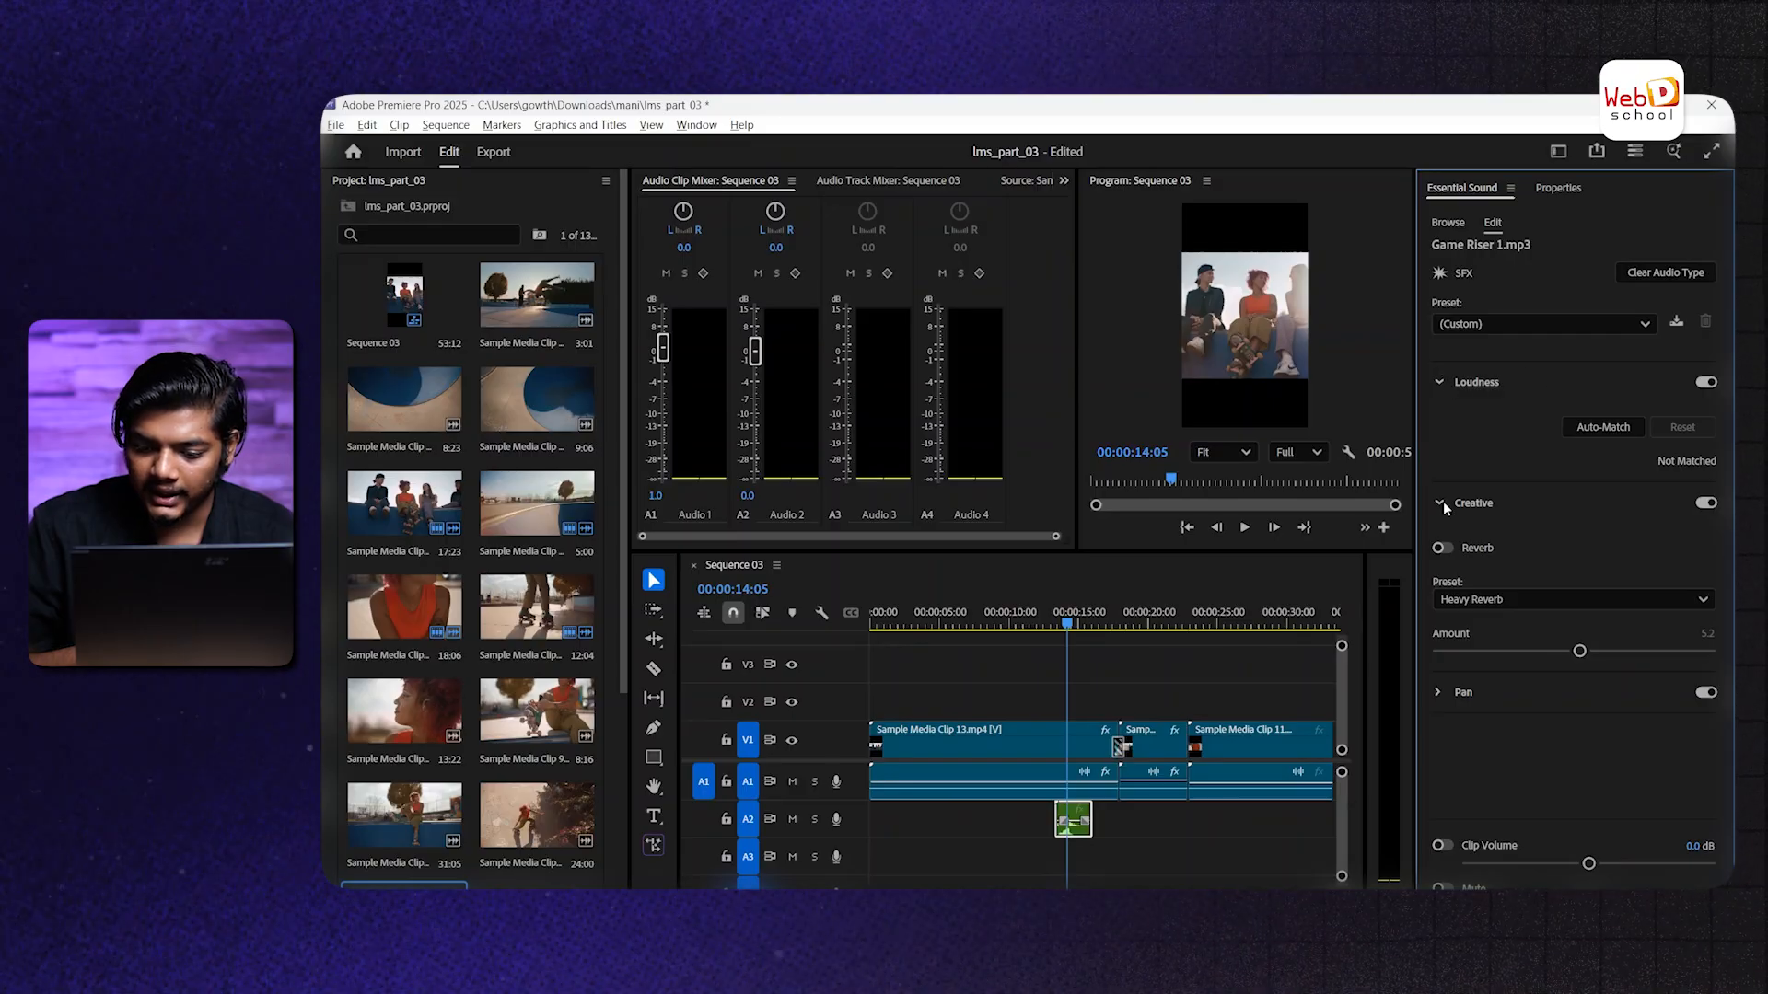
pyautogui.click(1515, 602)
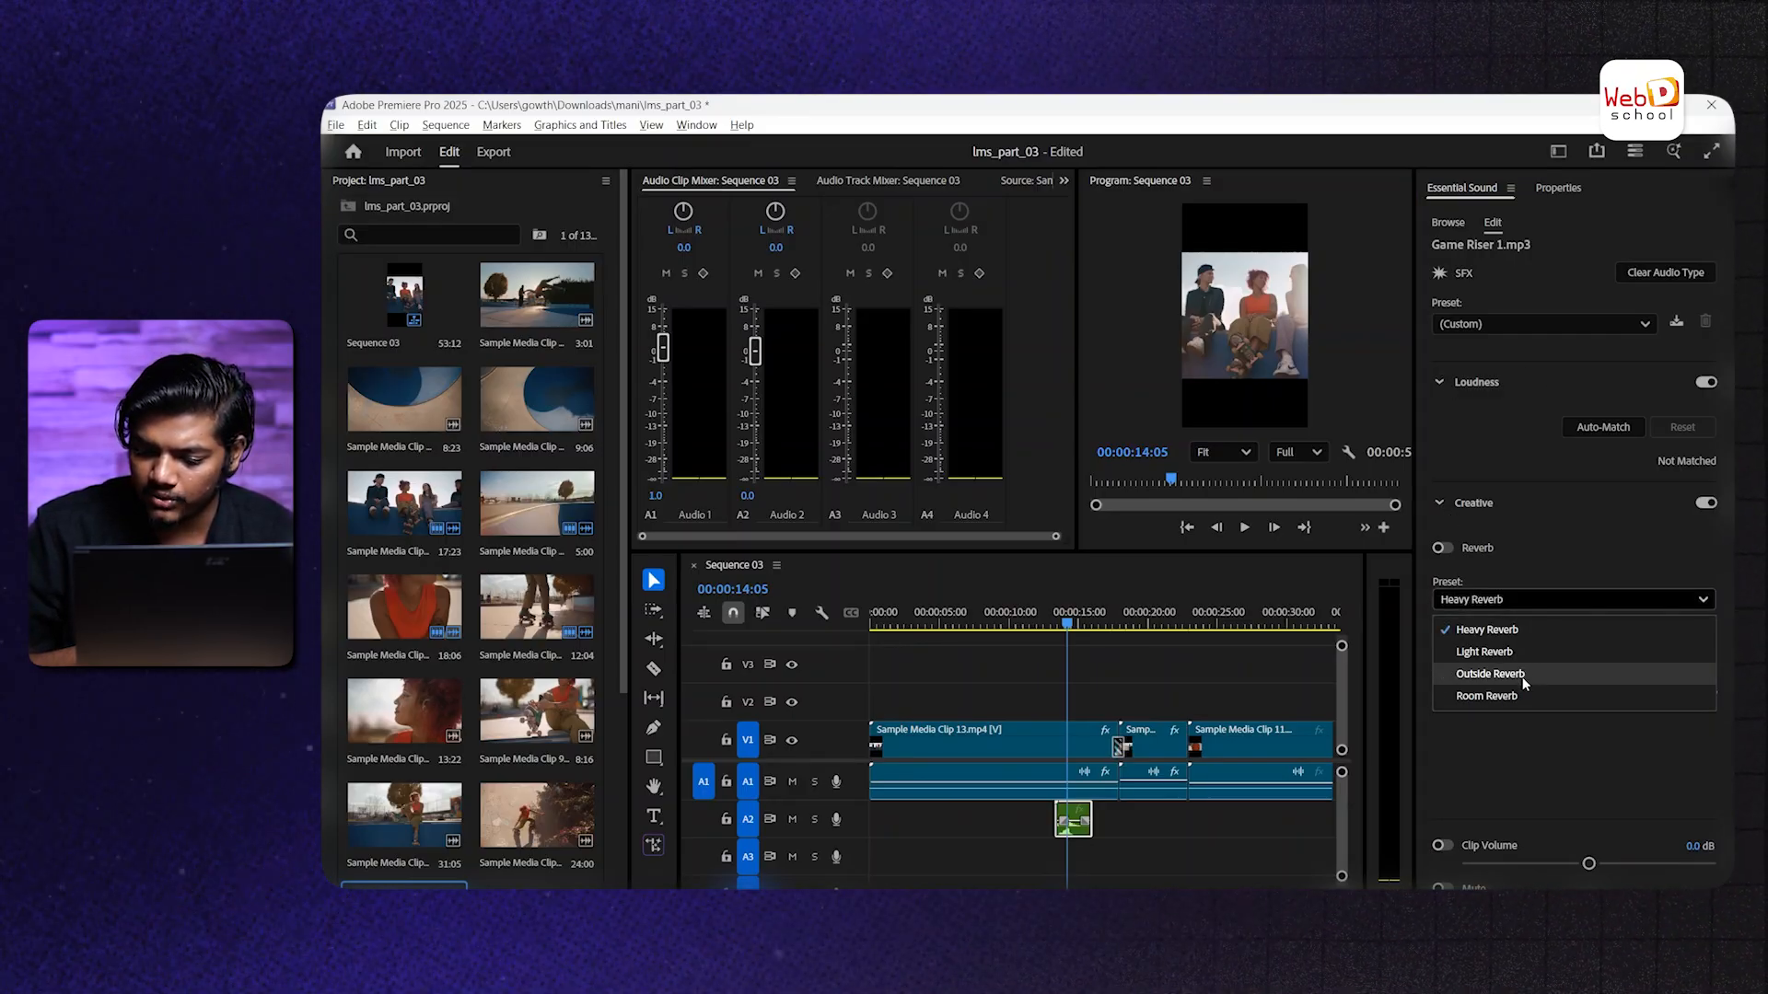
pyautogui.click(1512, 781)
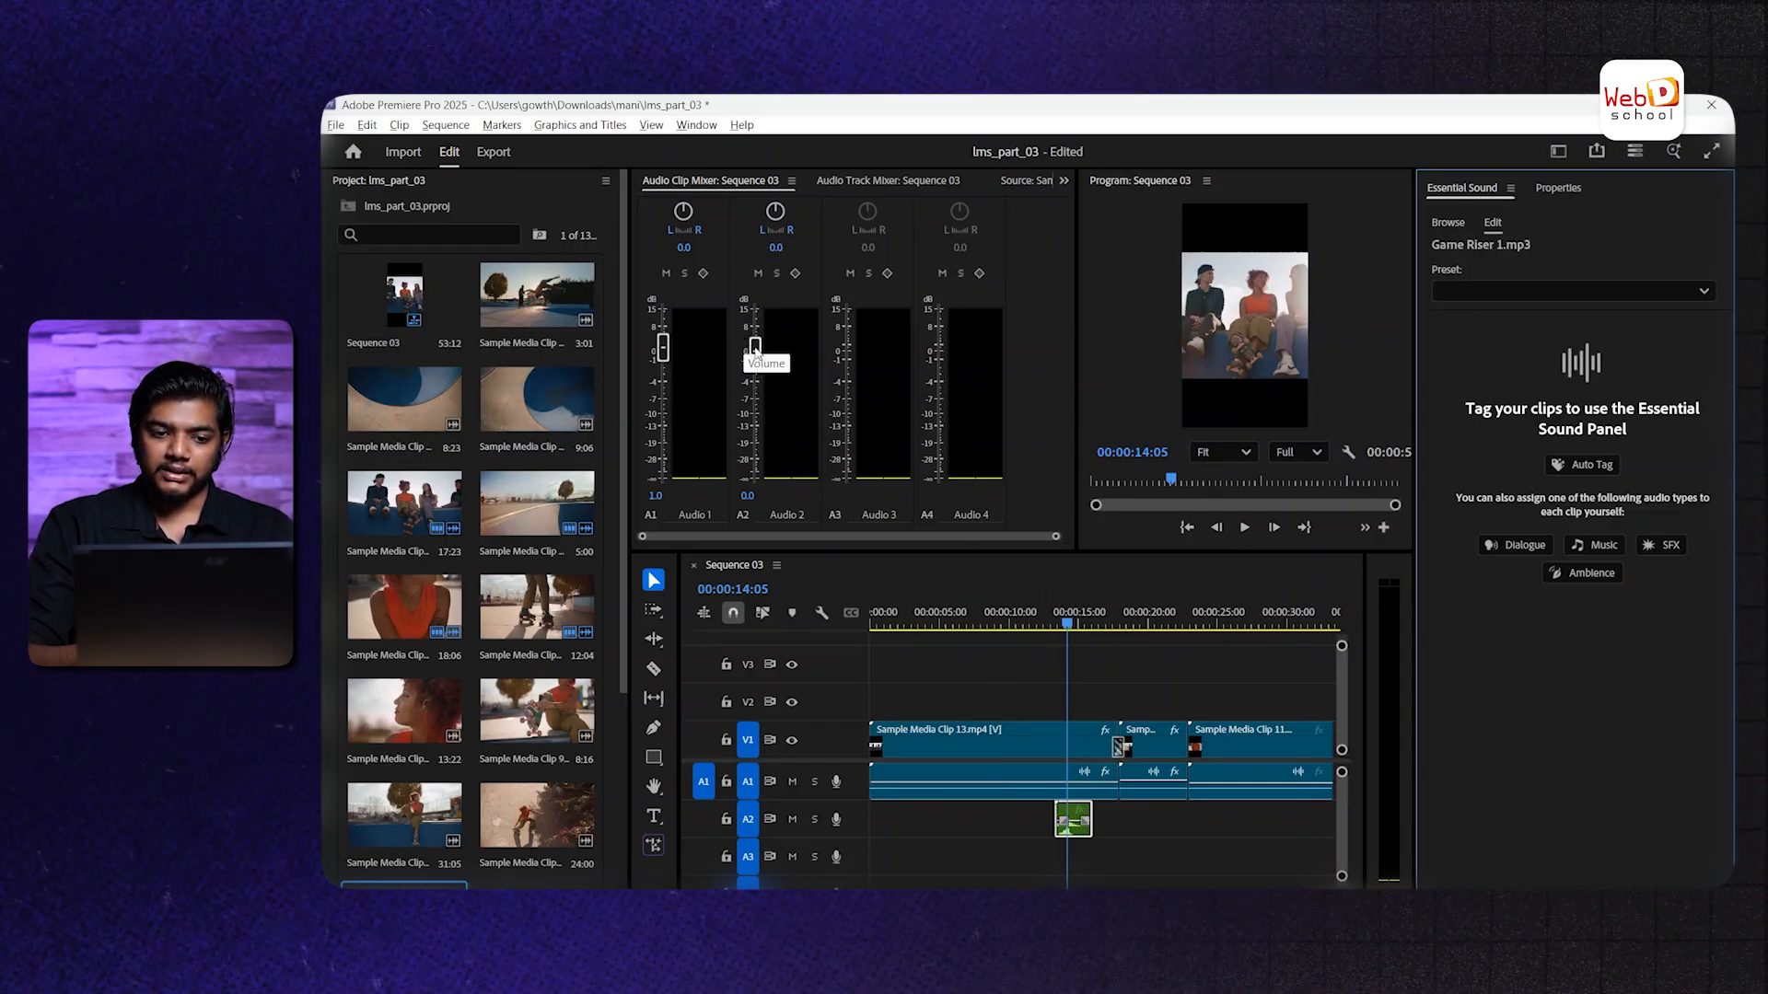
# Lower the Game Riser 1 clip on A2 to -10.9 dB with the Audio Clip Mixer
pyautogui.moveTo(755, 348); pyautogui.dragTo(752, 413)
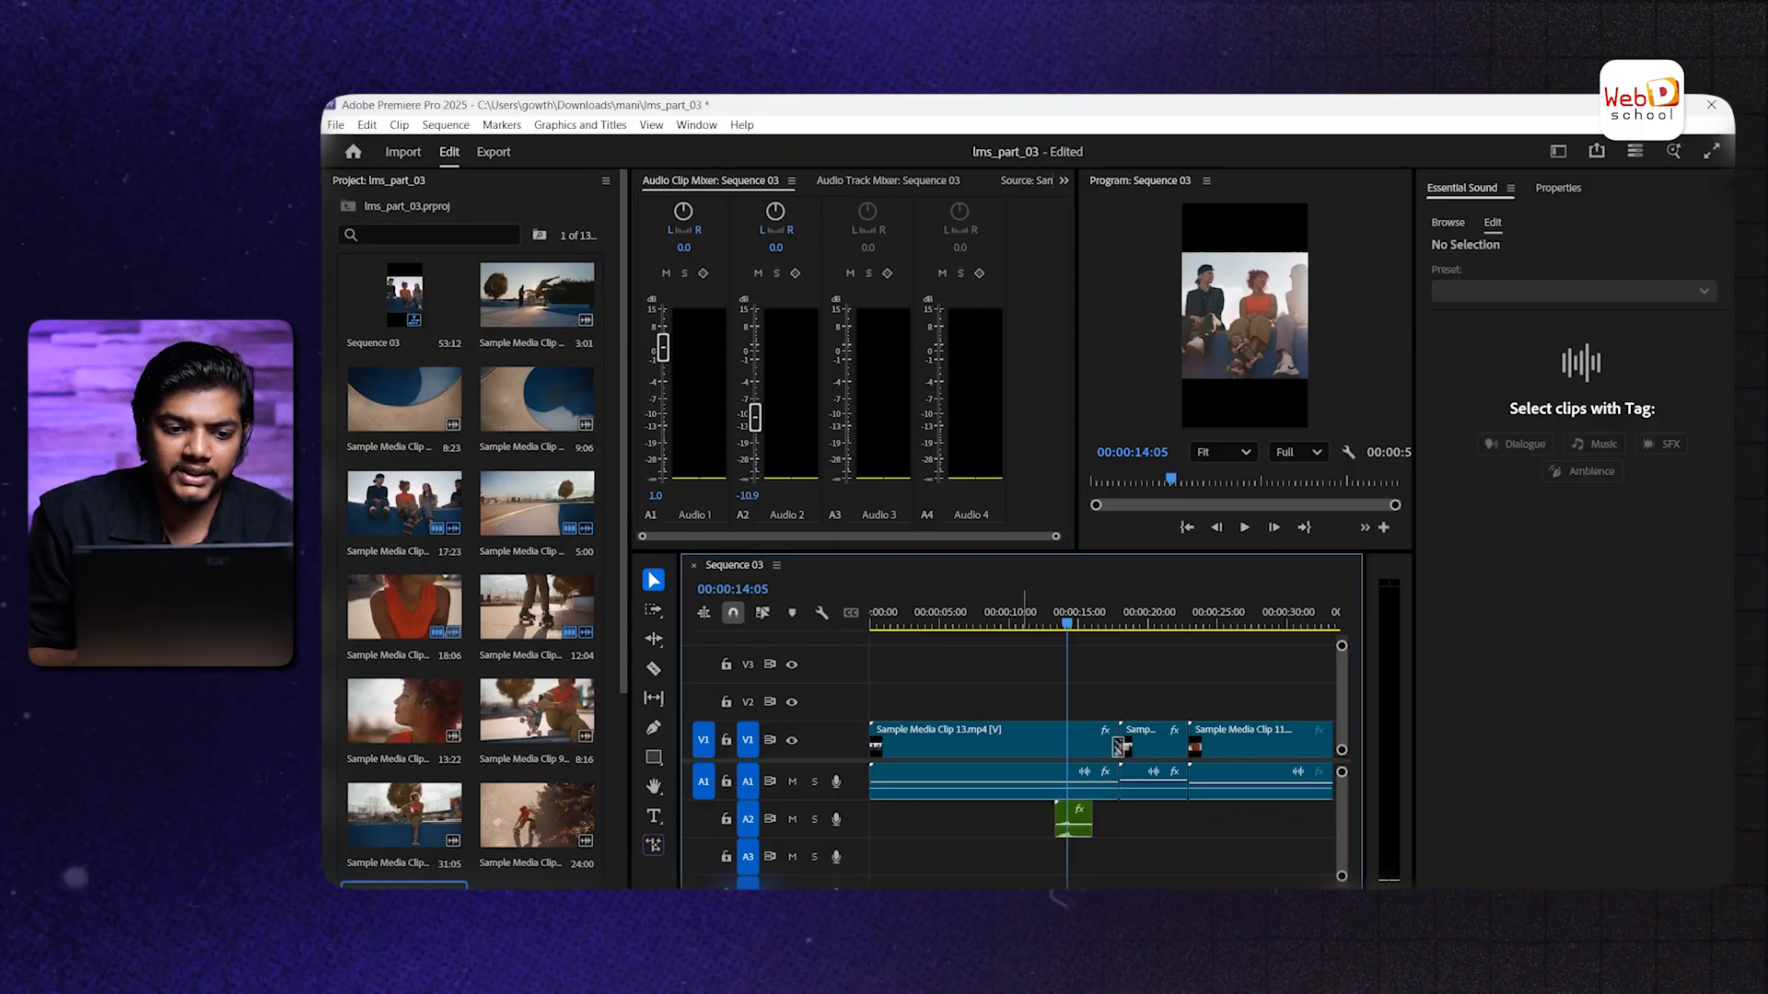
pyautogui.moveTo(1091, 838)
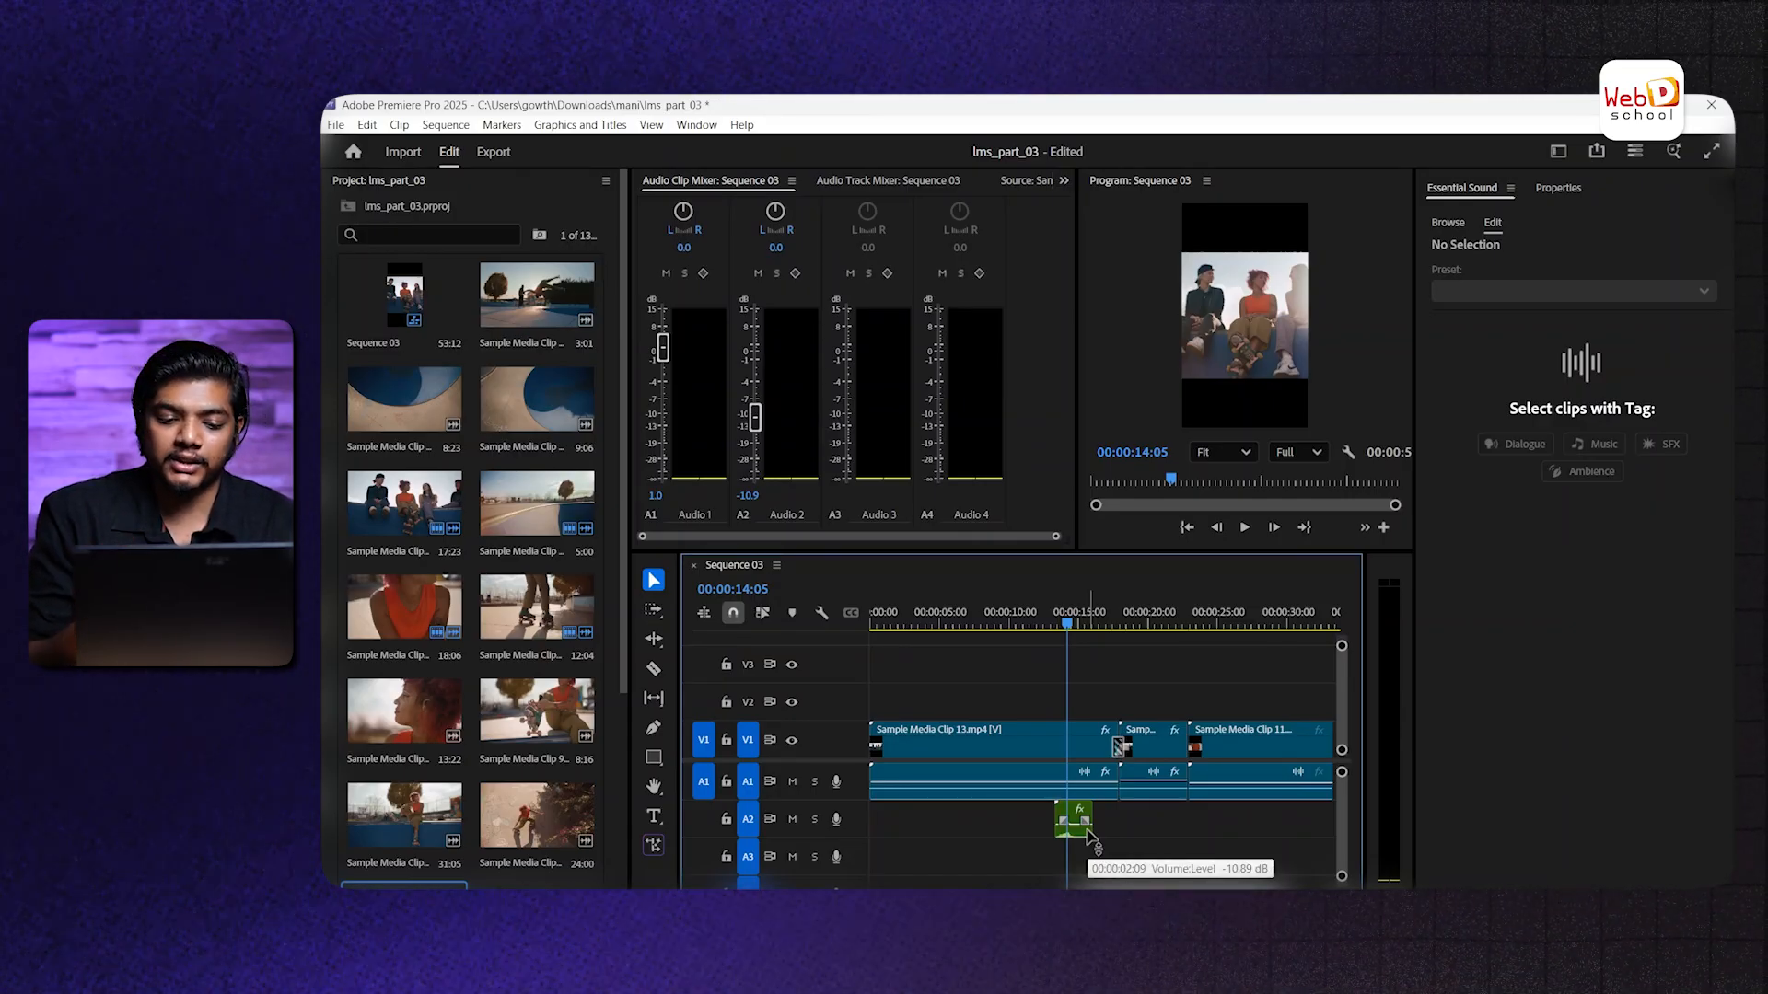
# Duplicate the Game Riser 1 clip onto track A3 and set the copy's clip volume to -4.9 dB
pyautogui.click(1079, 823)
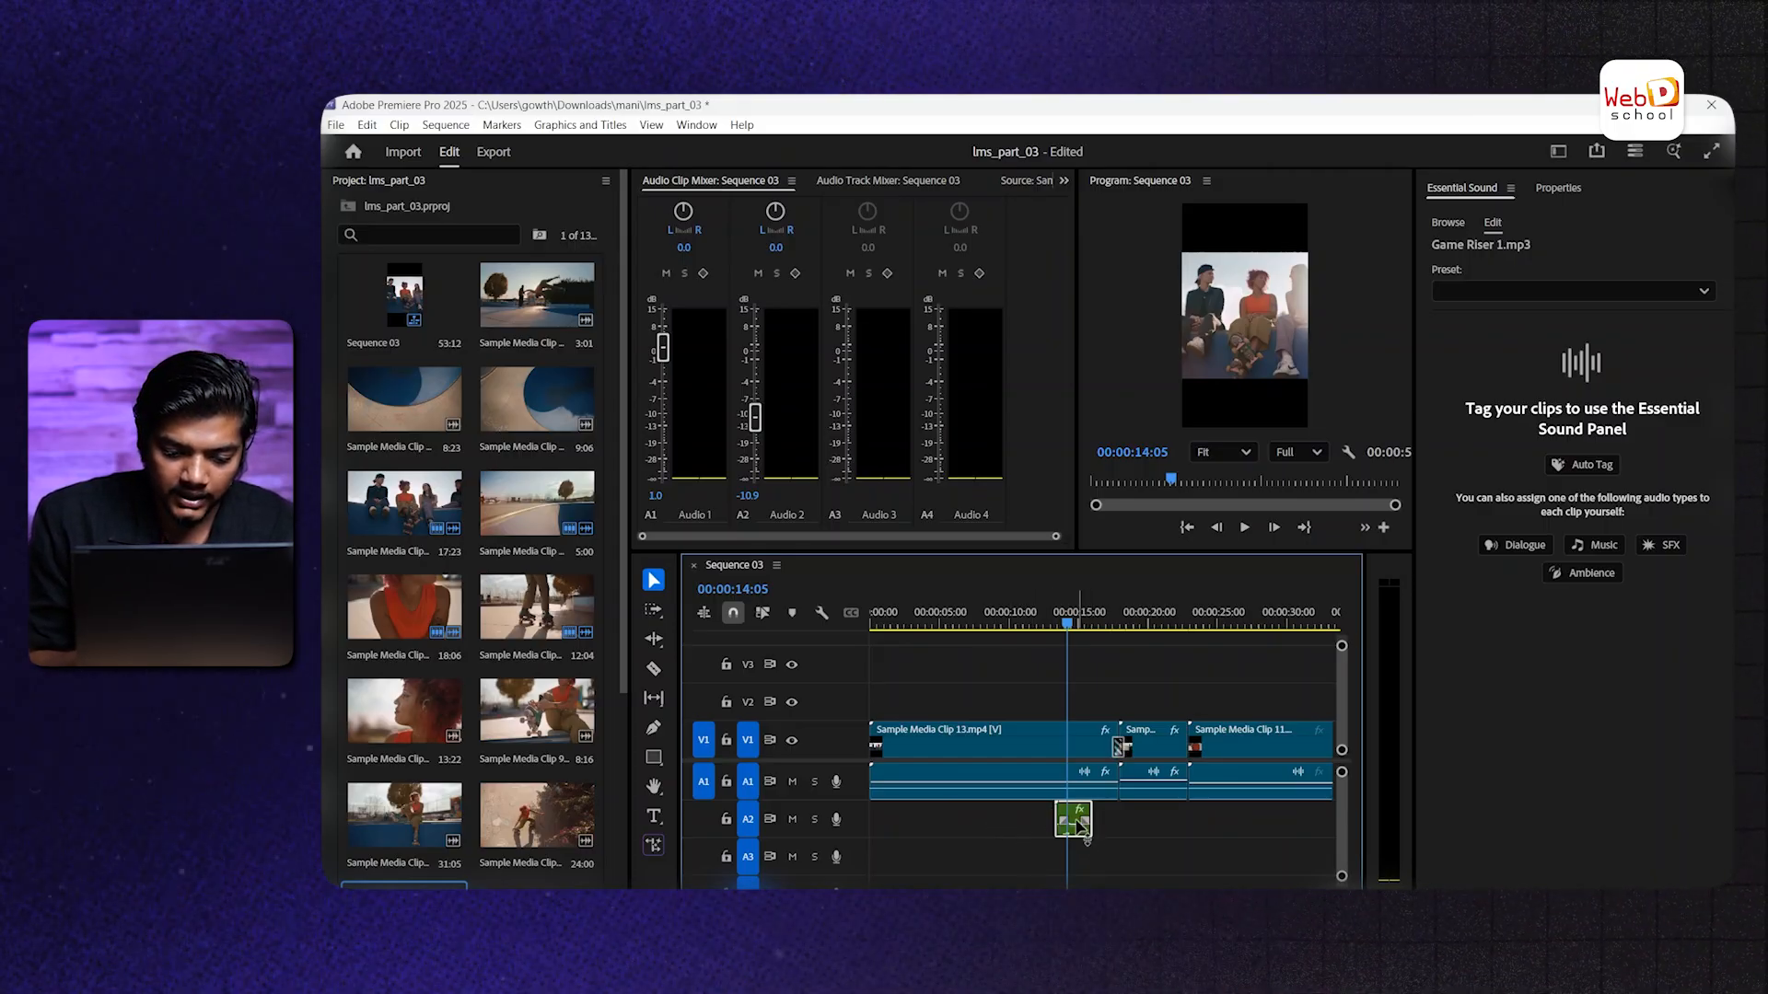
pyautogui.moveTo(1063, 811); pyautogui.dragTo(1083, 867)
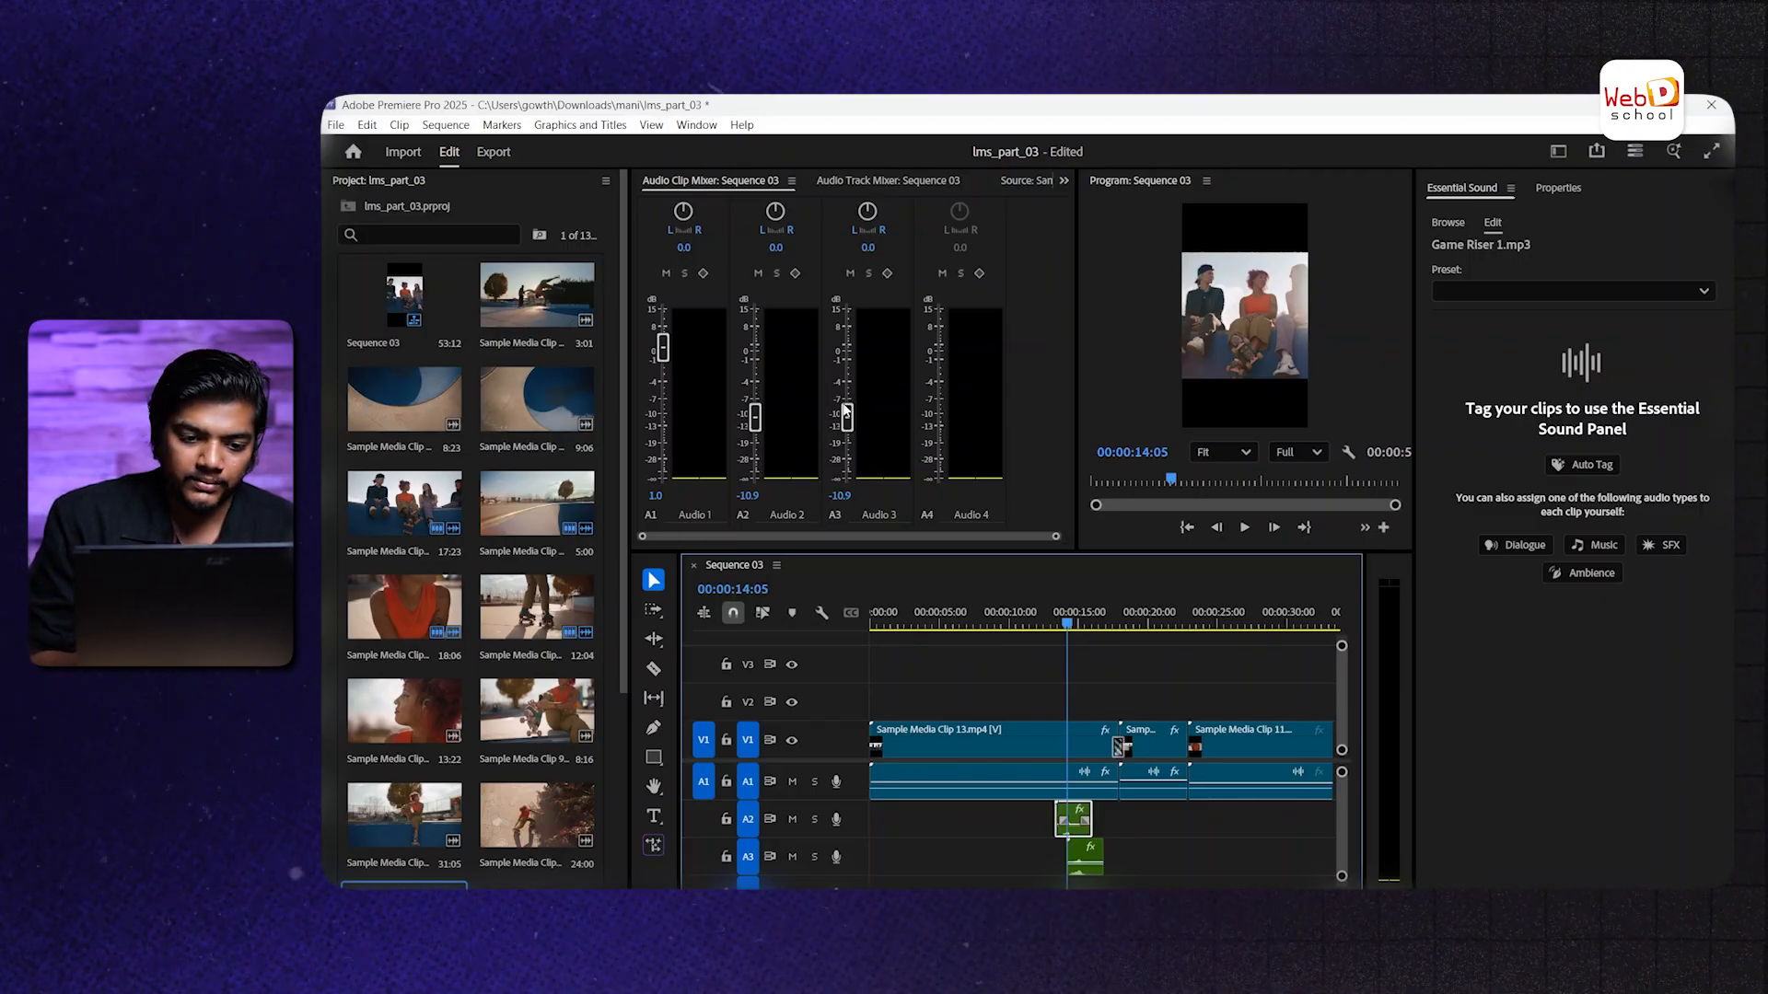
pyautogui.moveTo(846, 421); pyautogui.dragTo(847, 387)
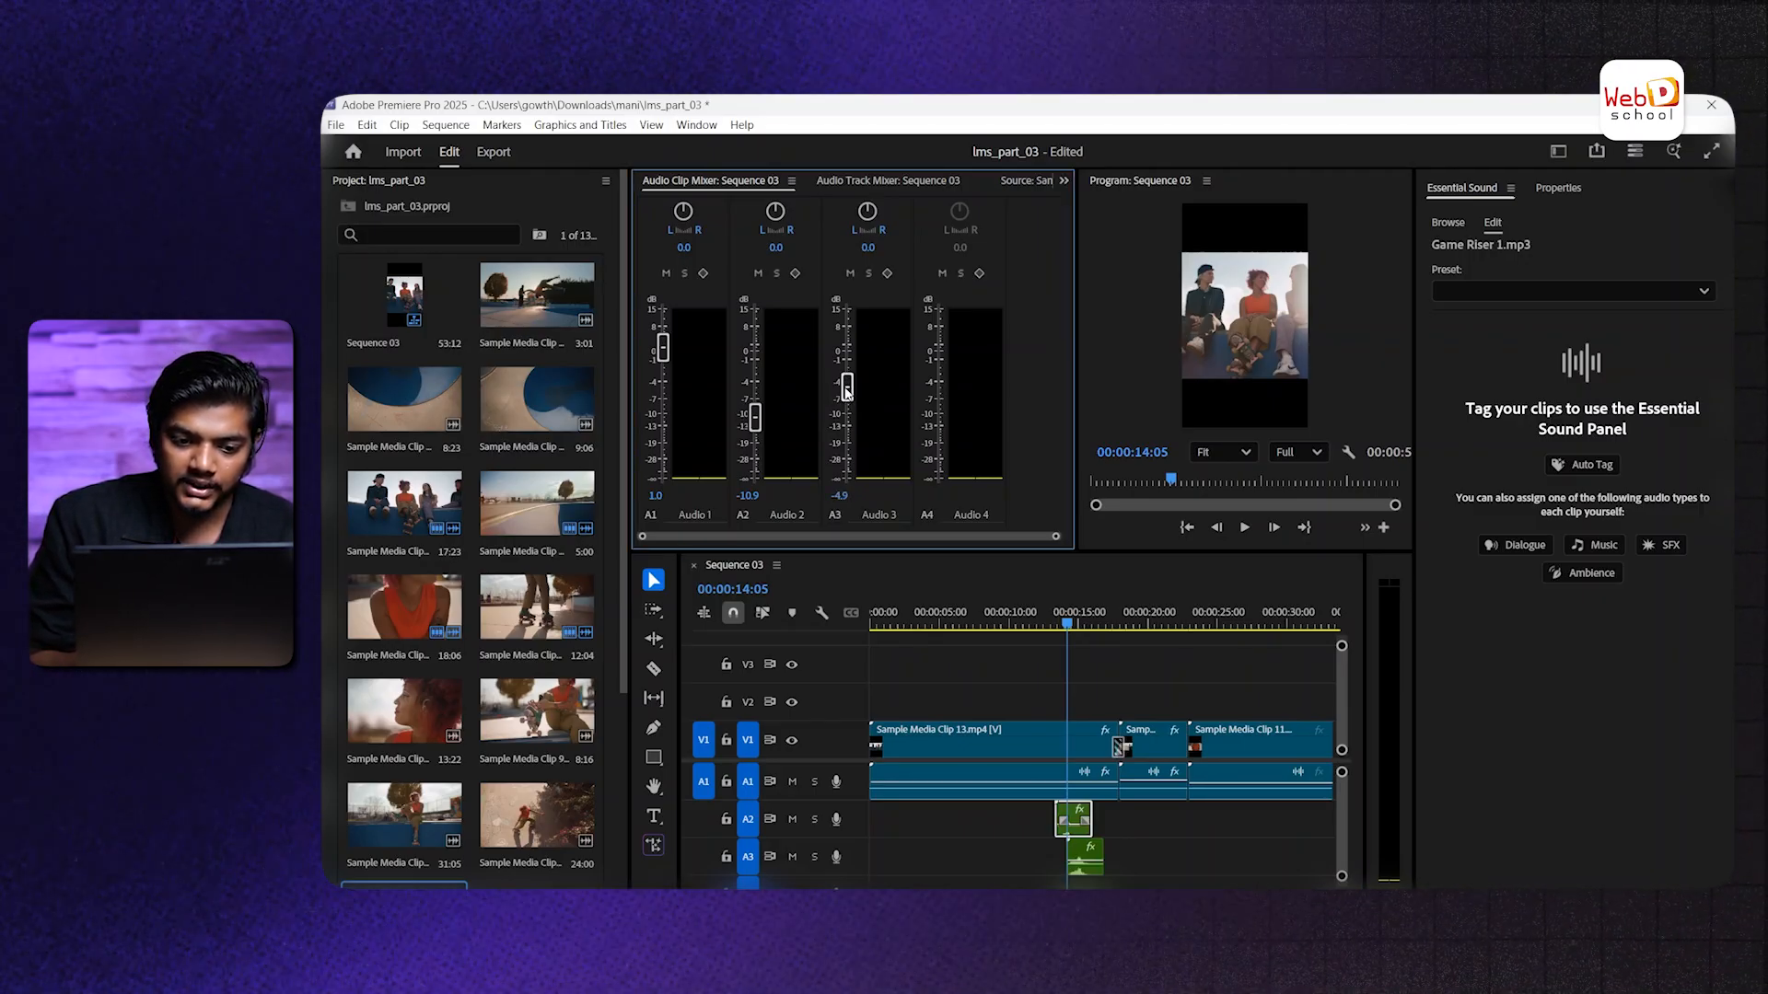
pyautogui.click(1056, 621)
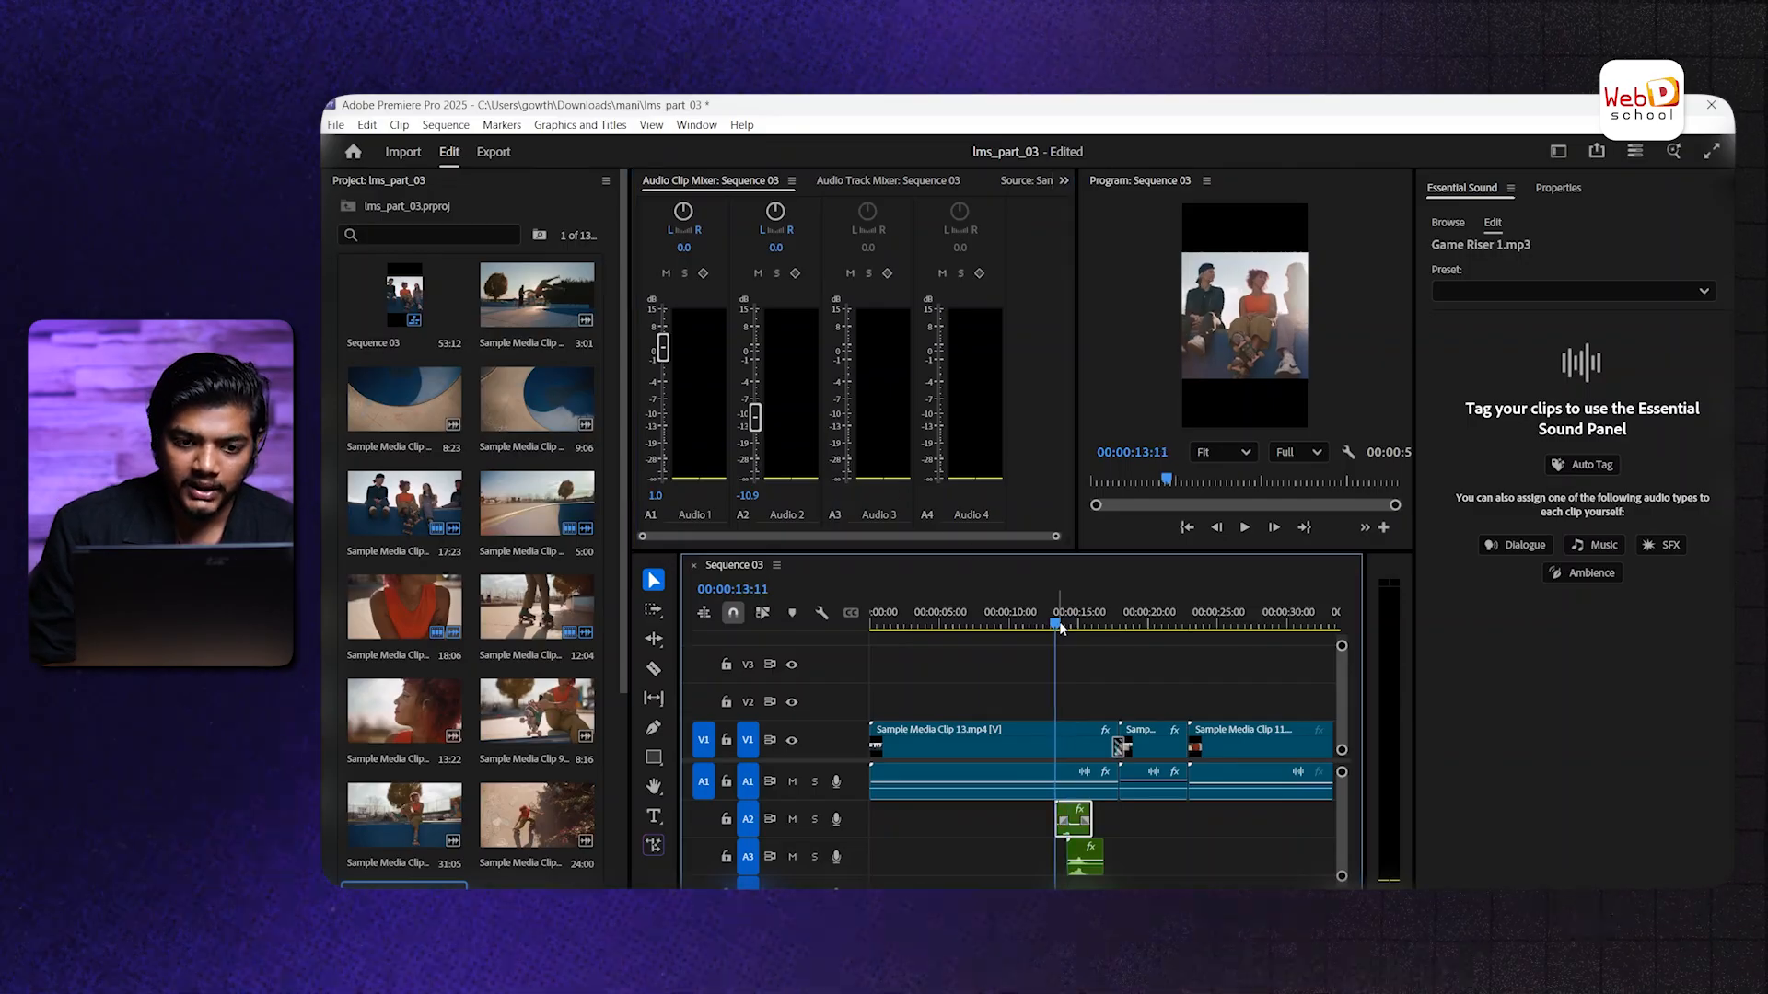
# In the Audio Track Mixer, set track A1's volume to 15.0 dB and track A2's to -12.9 dB
pyautogui.click(905, 182)
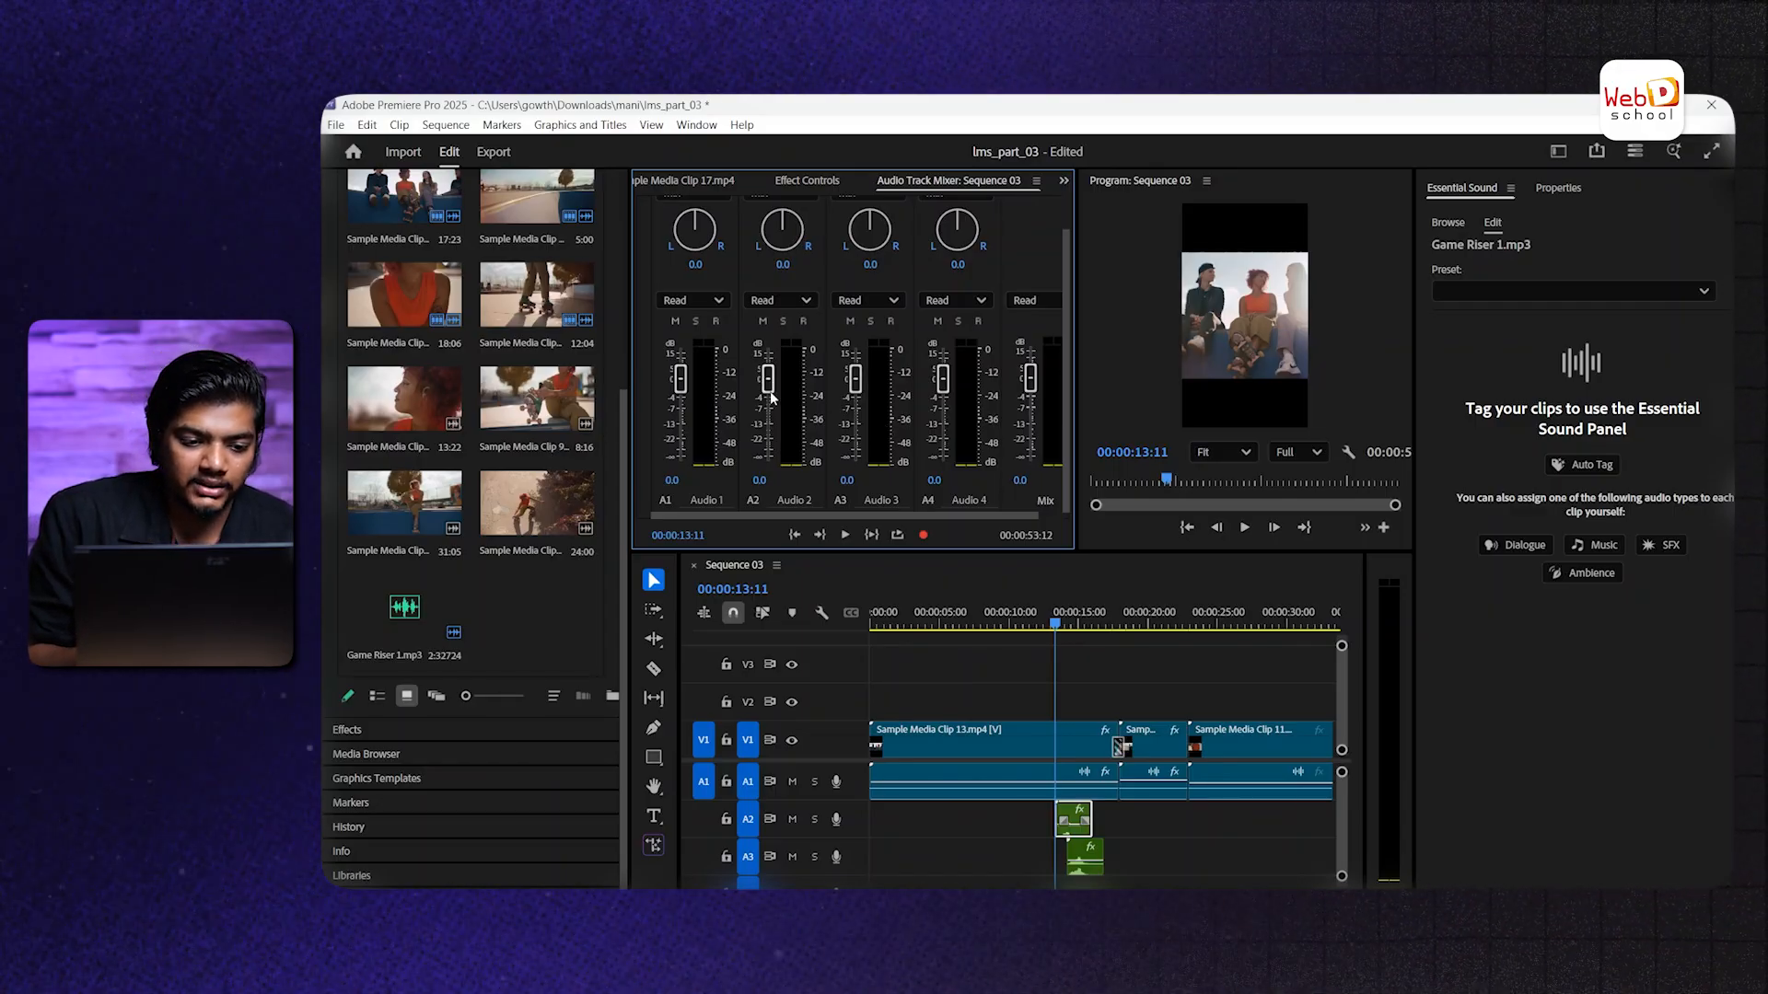
pyautogui.moveTo(680, 379); pyautogui.dragTo(683, 357)
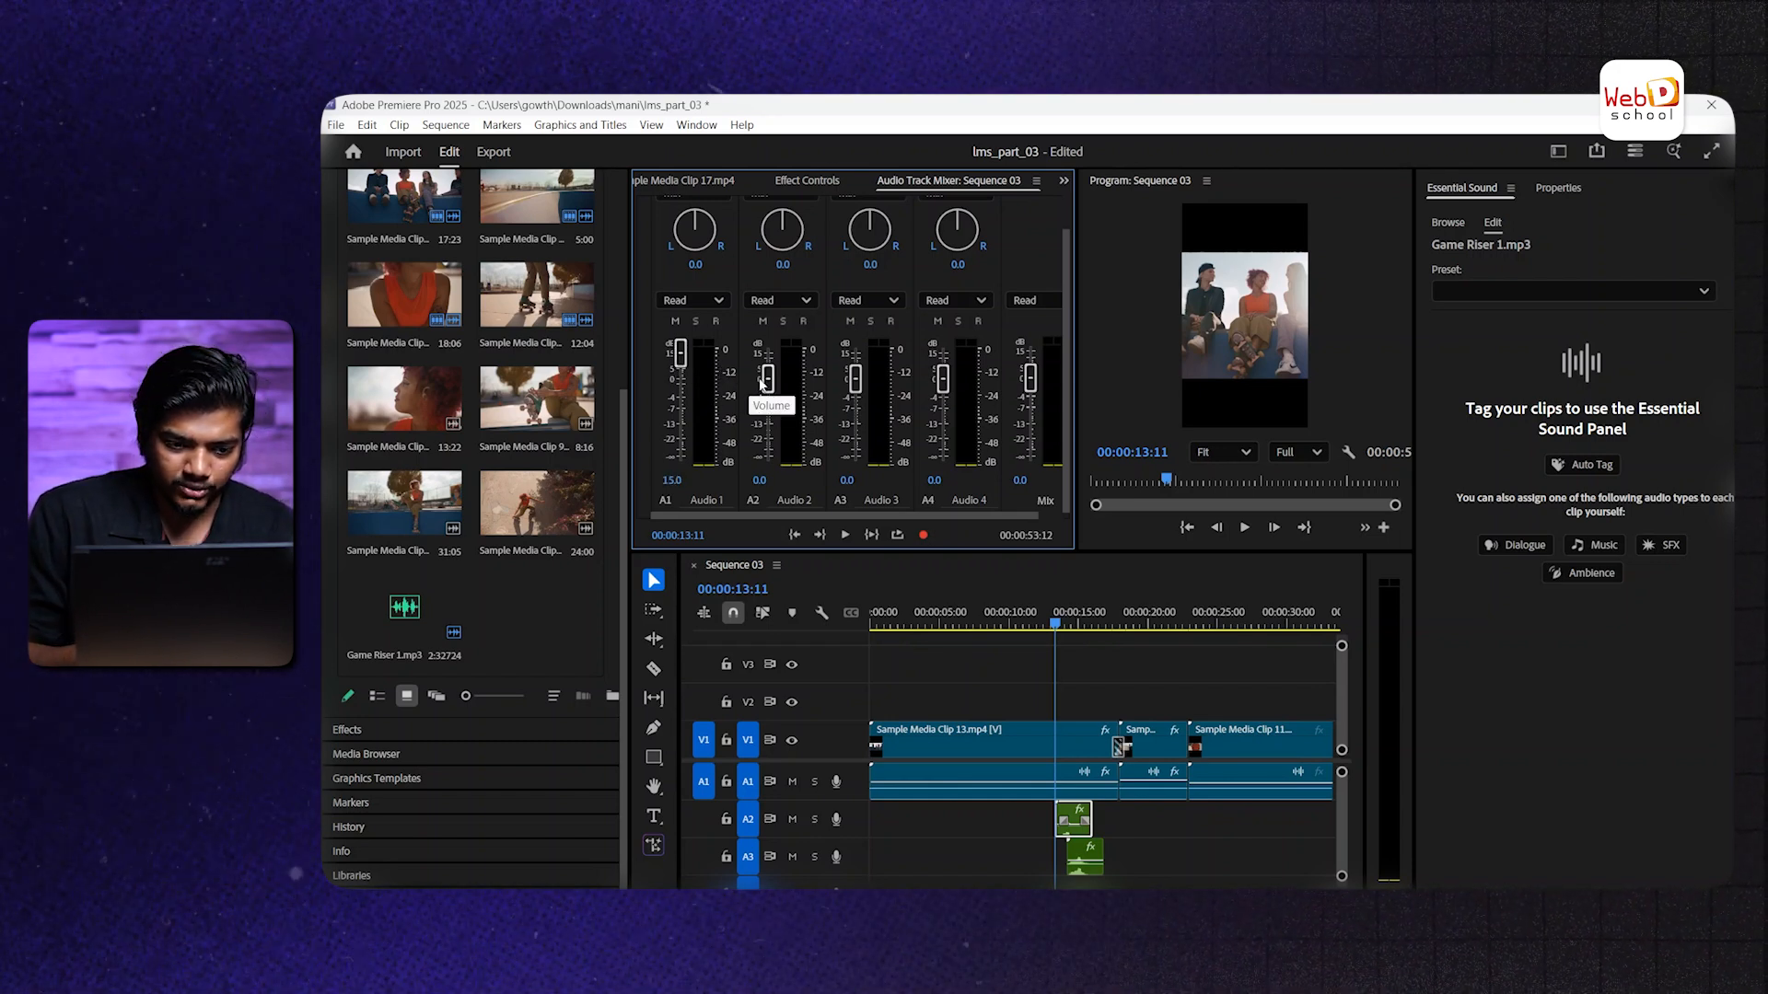
pyautogui.moveTo(767, 381); pyautogui.dragTo(767, 394)
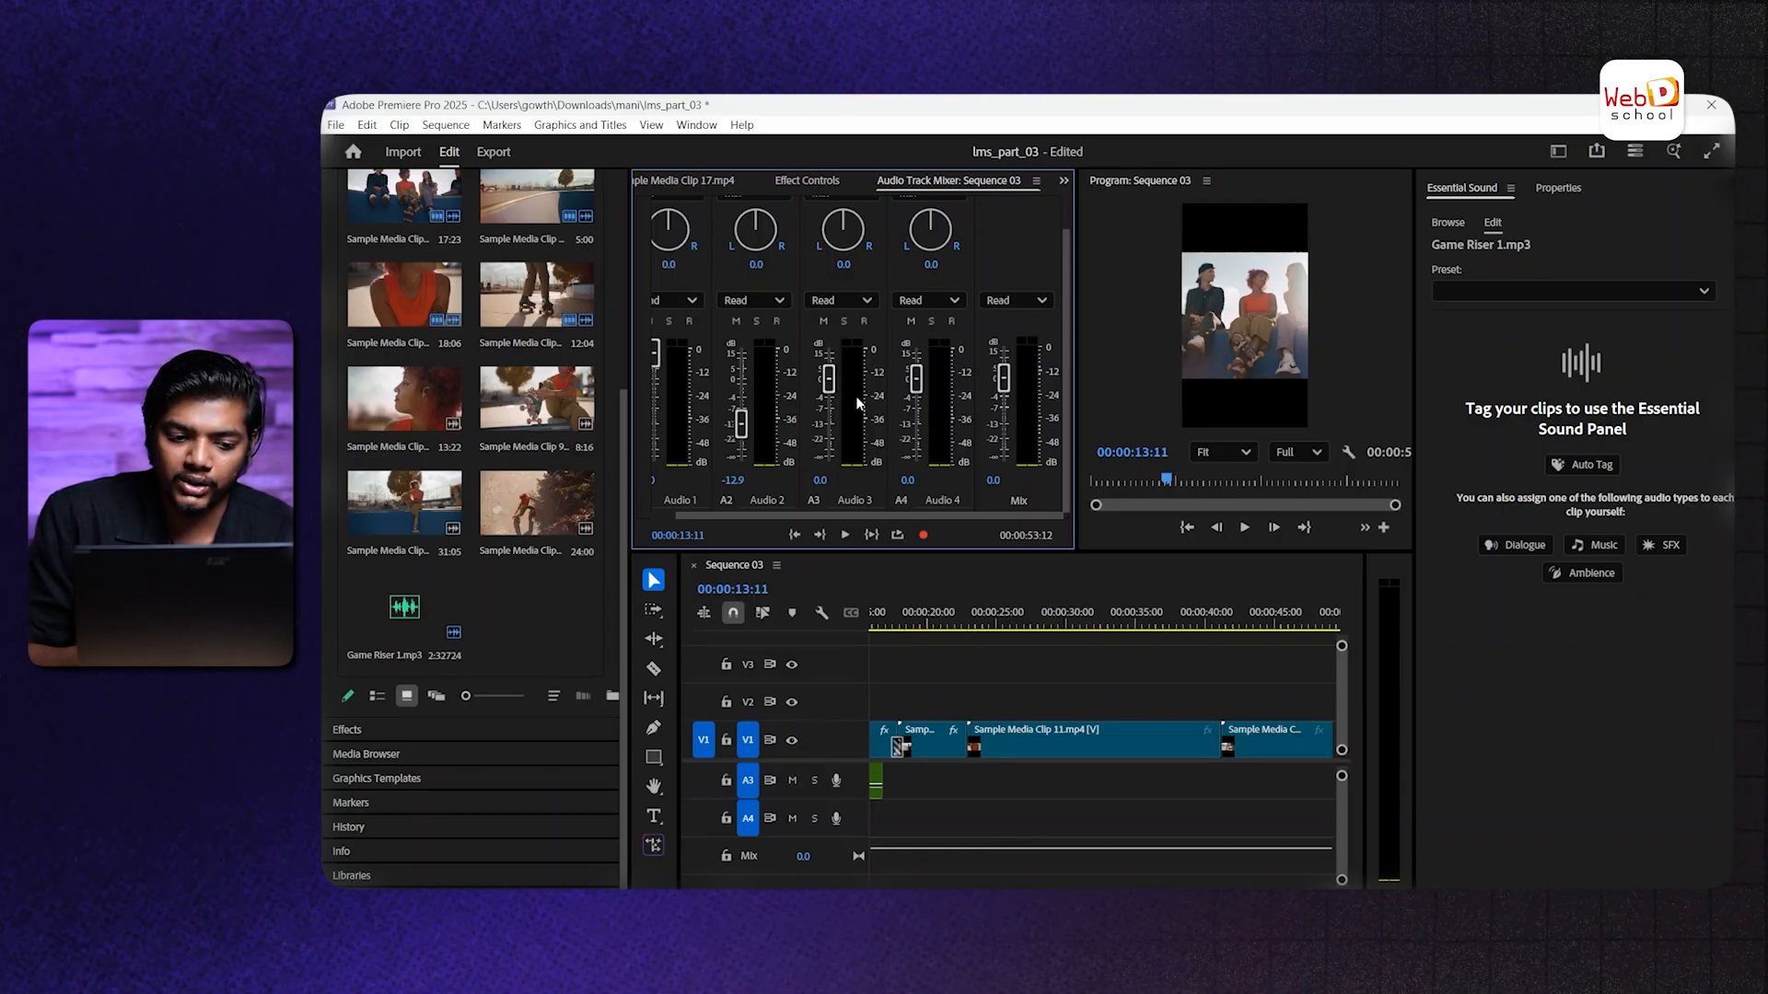
# Add an Audio 5 track to Sequence 03 and view its channel in the Audio Track Mixer
pyautogui.rightClick(703, 743)
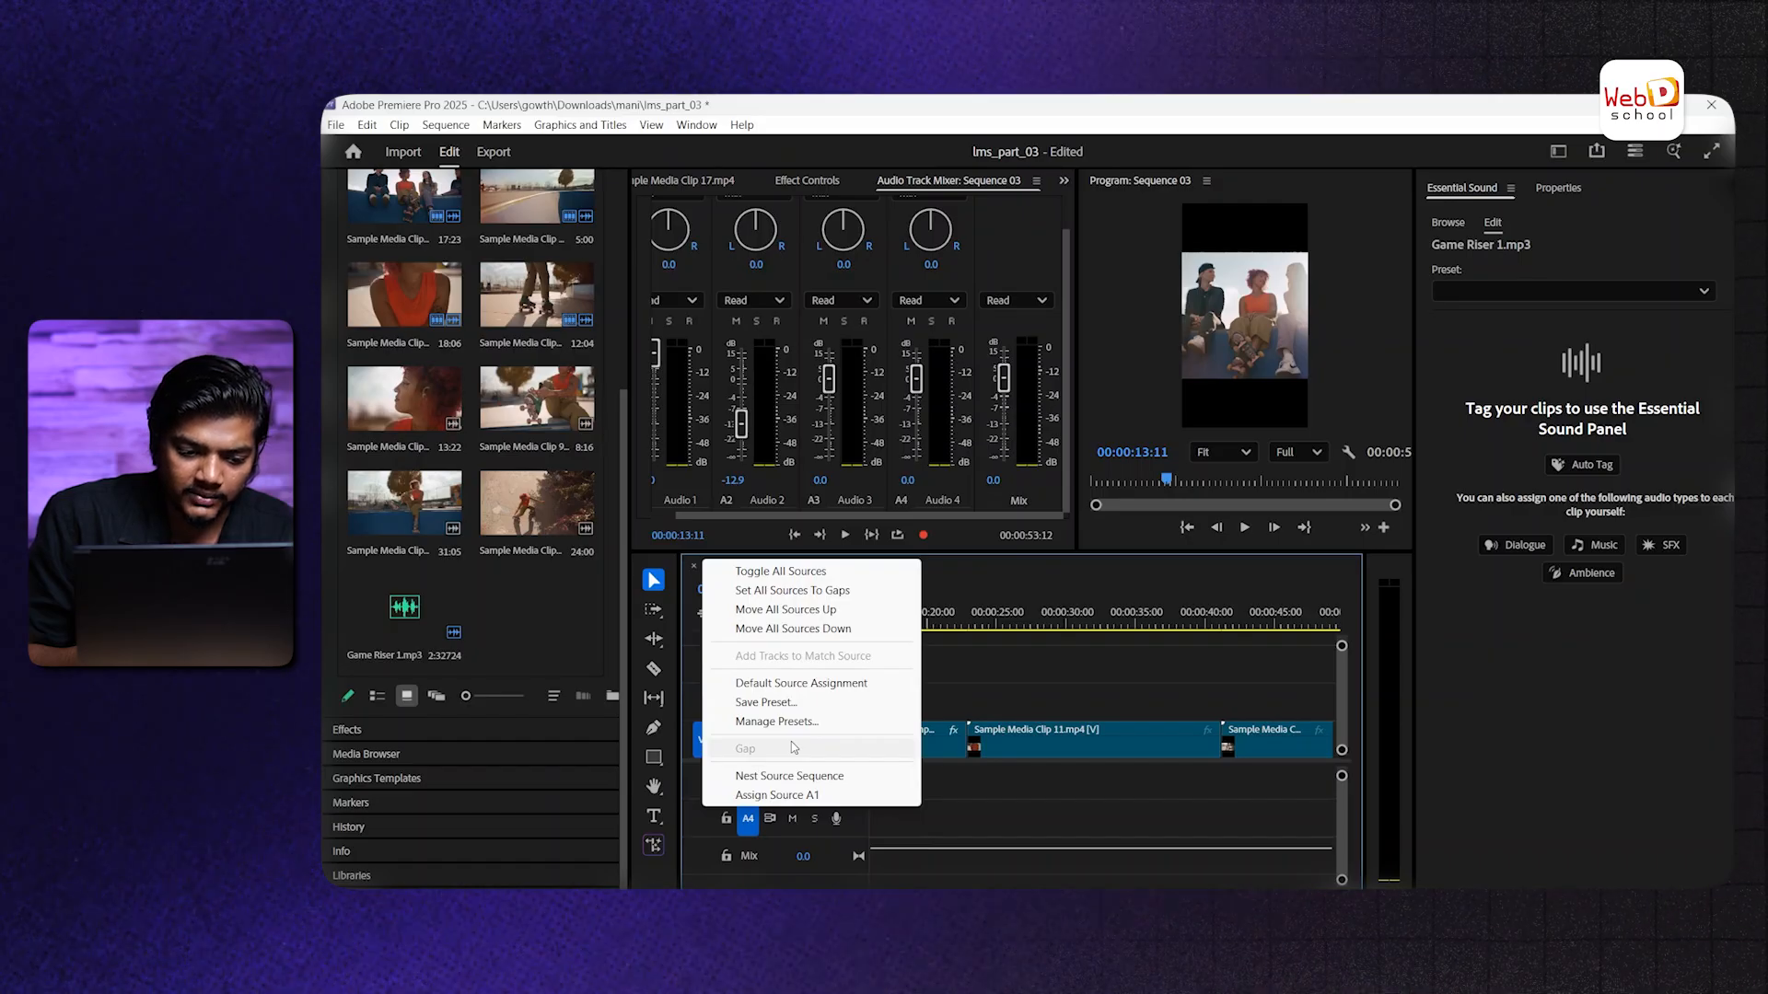
pyautogui.rightClick(805, 816)
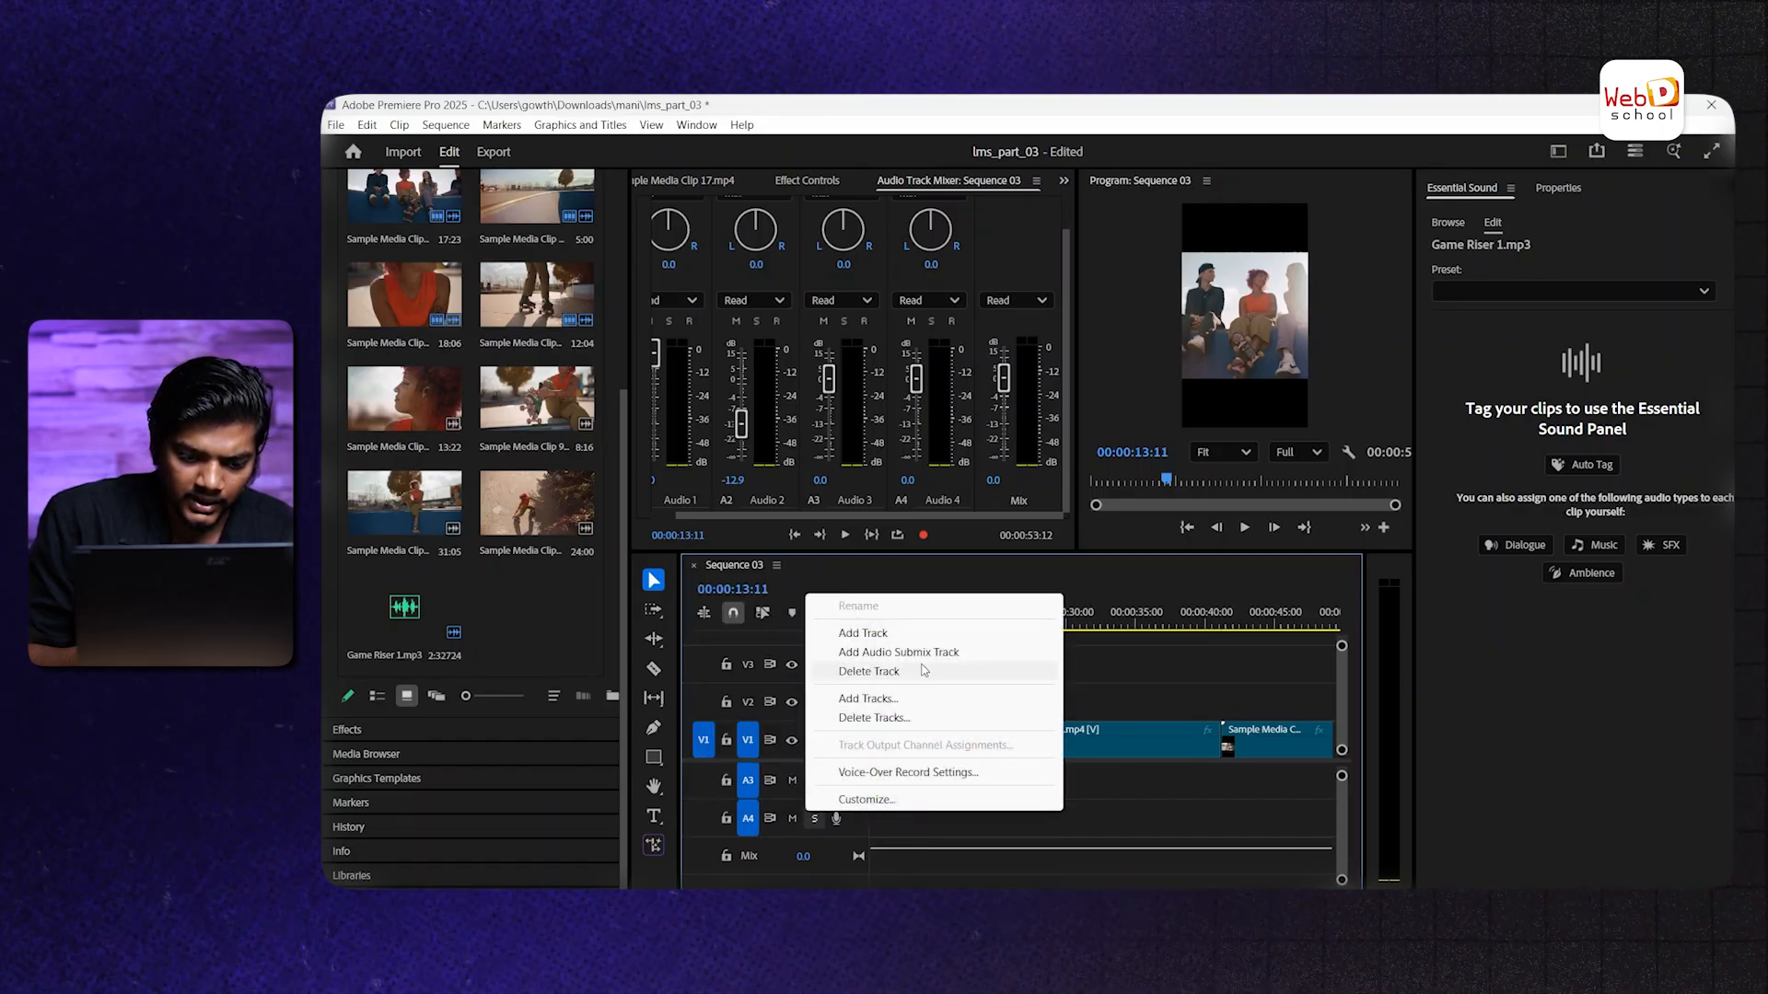
pyautogui.click(923, 634)
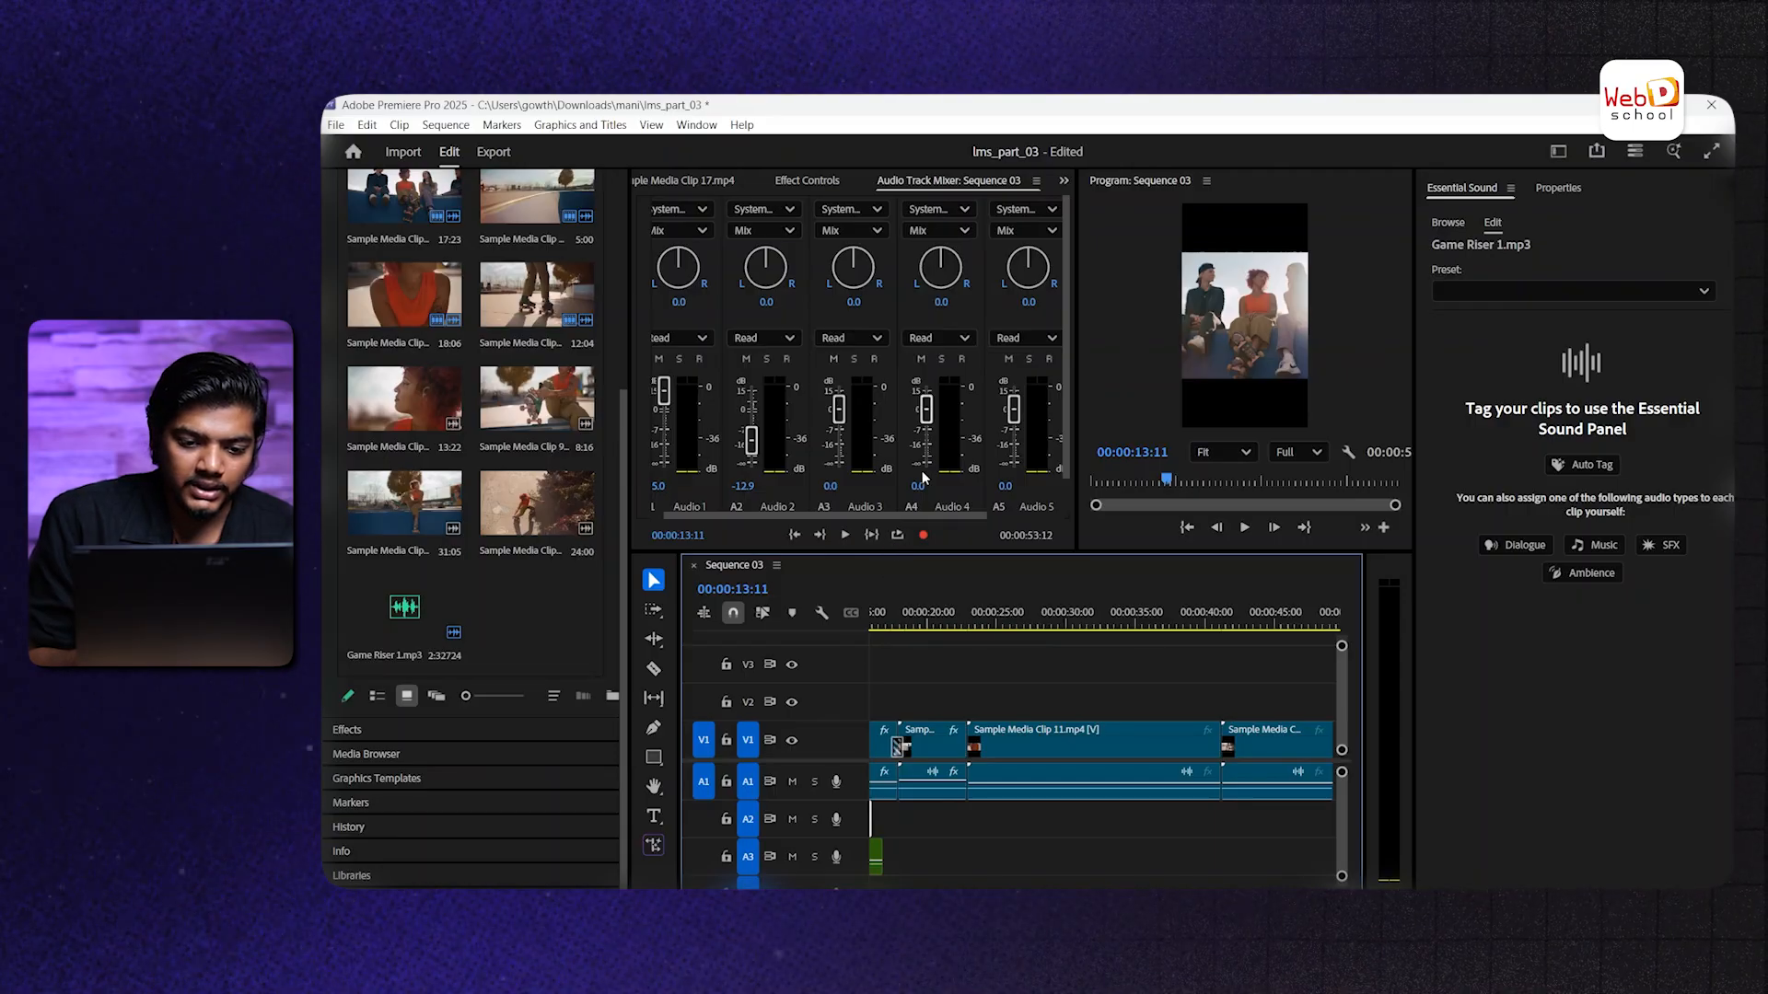
pyautogui.scroll(-2, 943, 451)
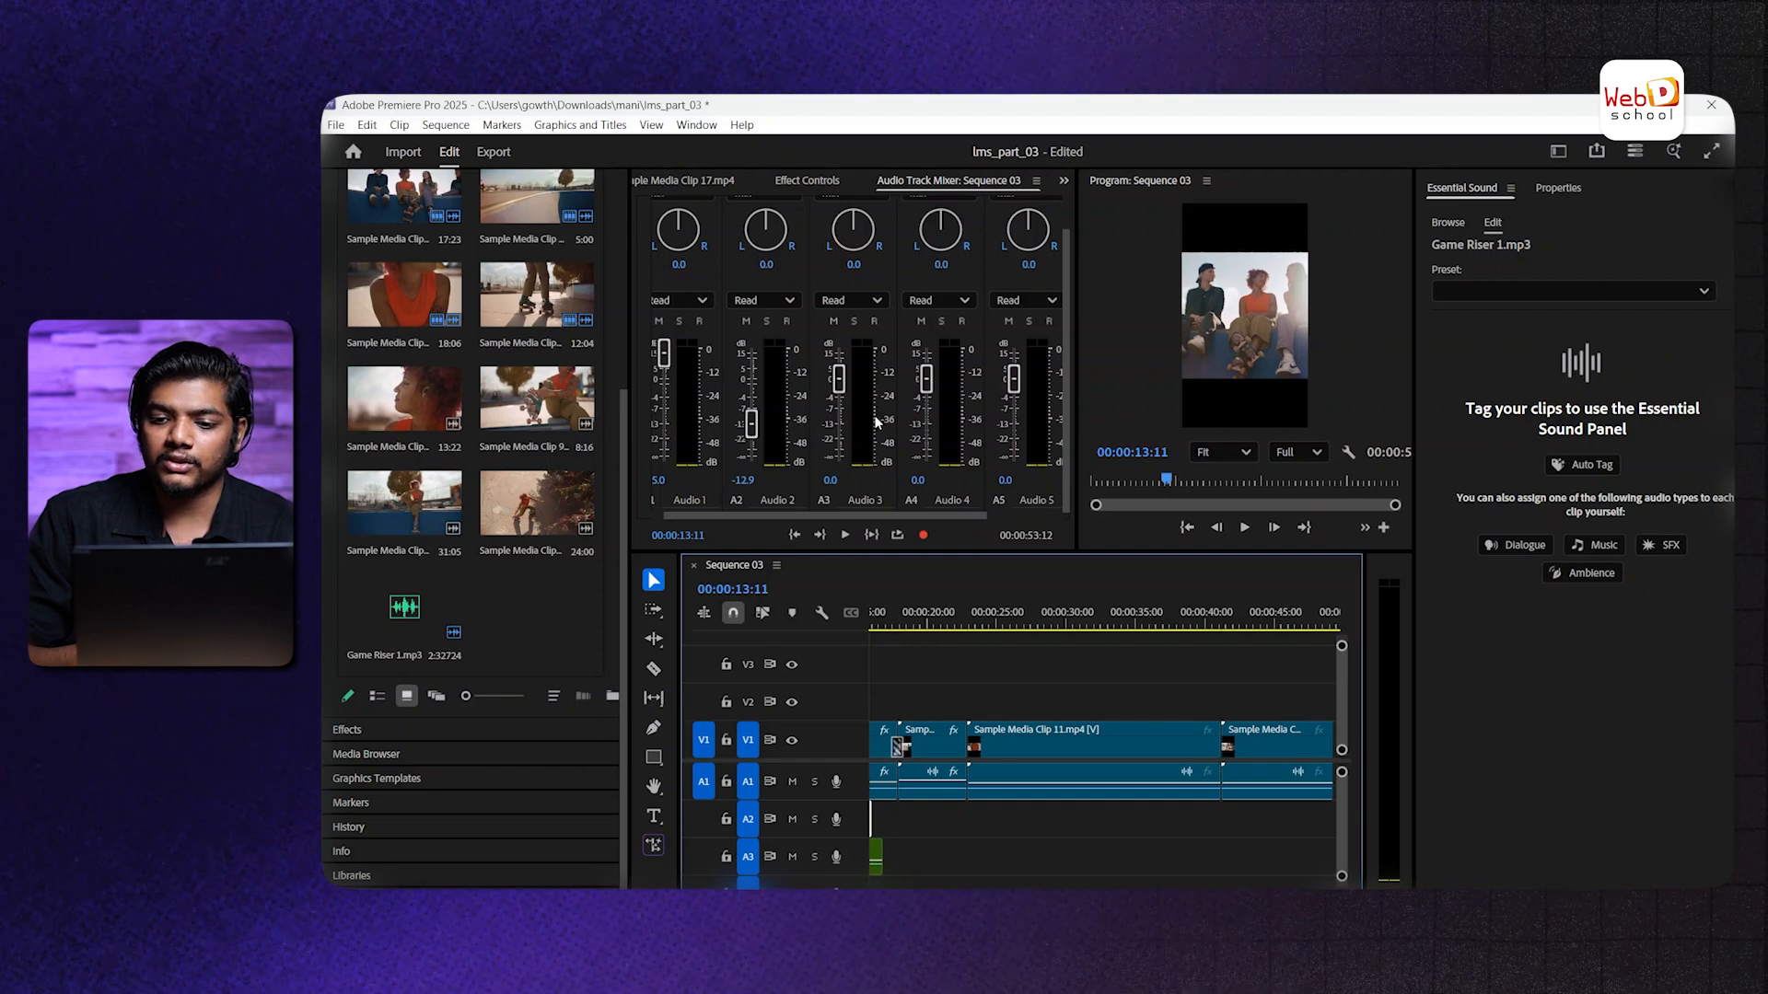
# Switch to the Captions and Graphics workspace and add the text "lms Part 03" over the video frame at 00:00:13:11
pyautogui.click(1558, 151)
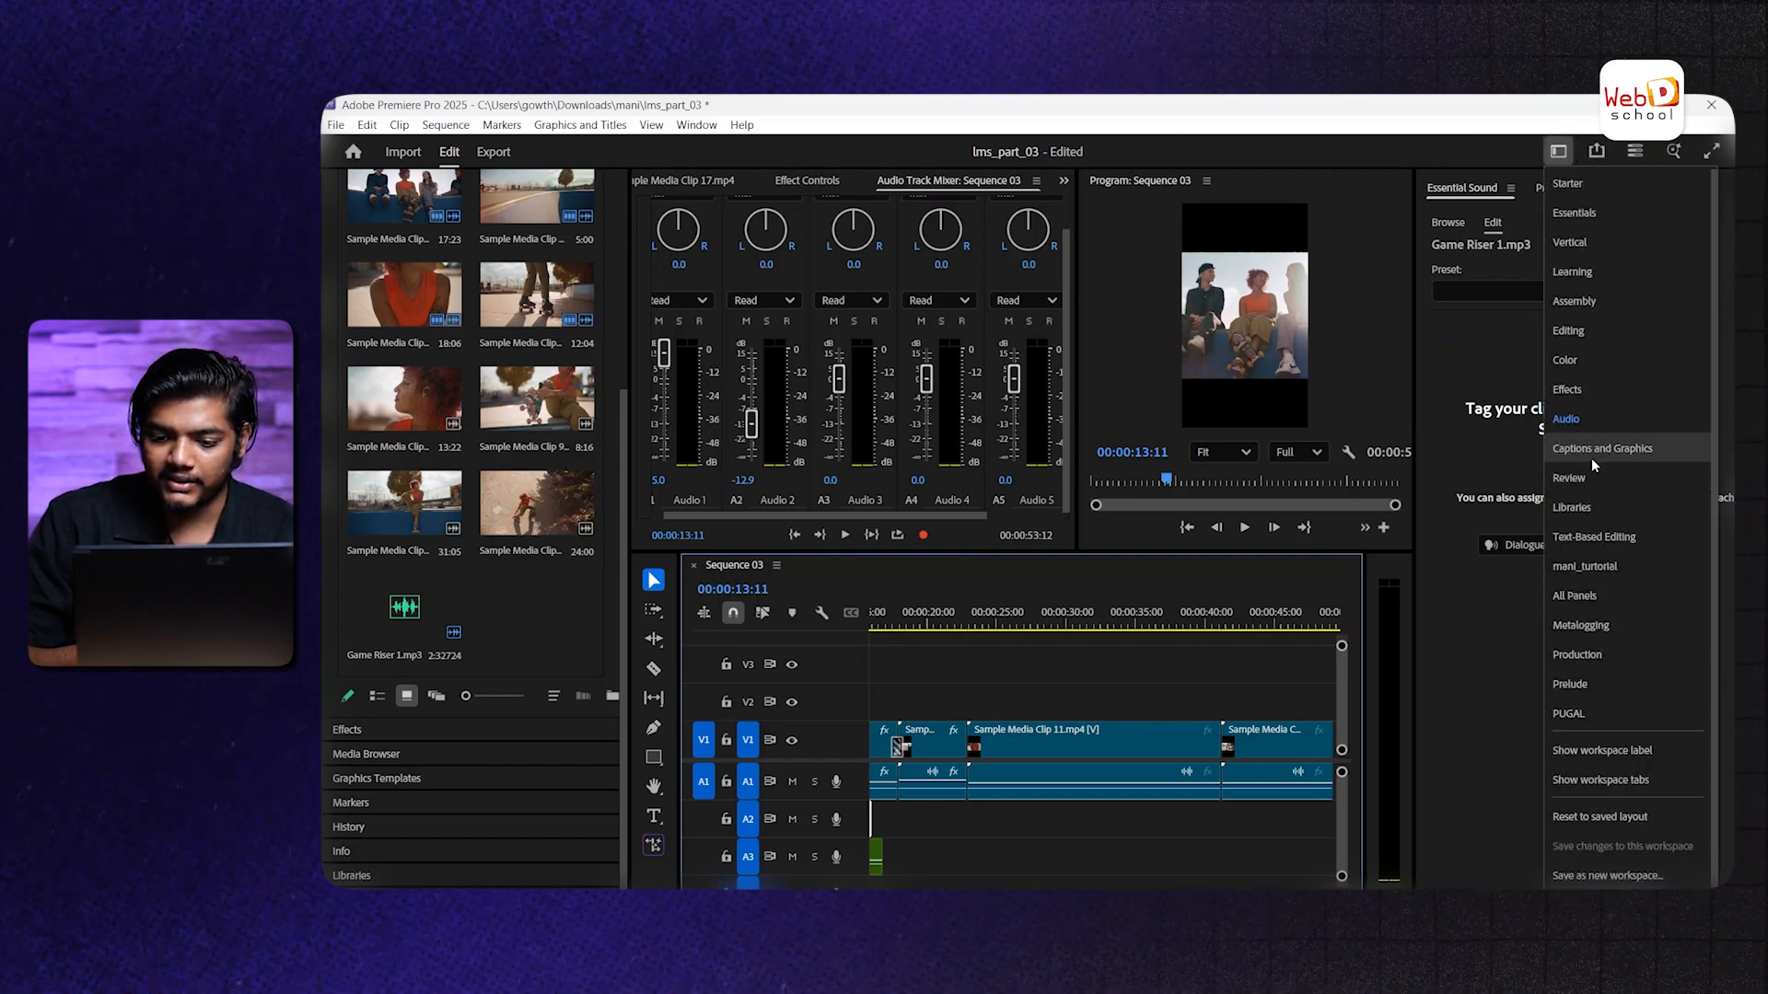
pyautogui.click(1593, 461)
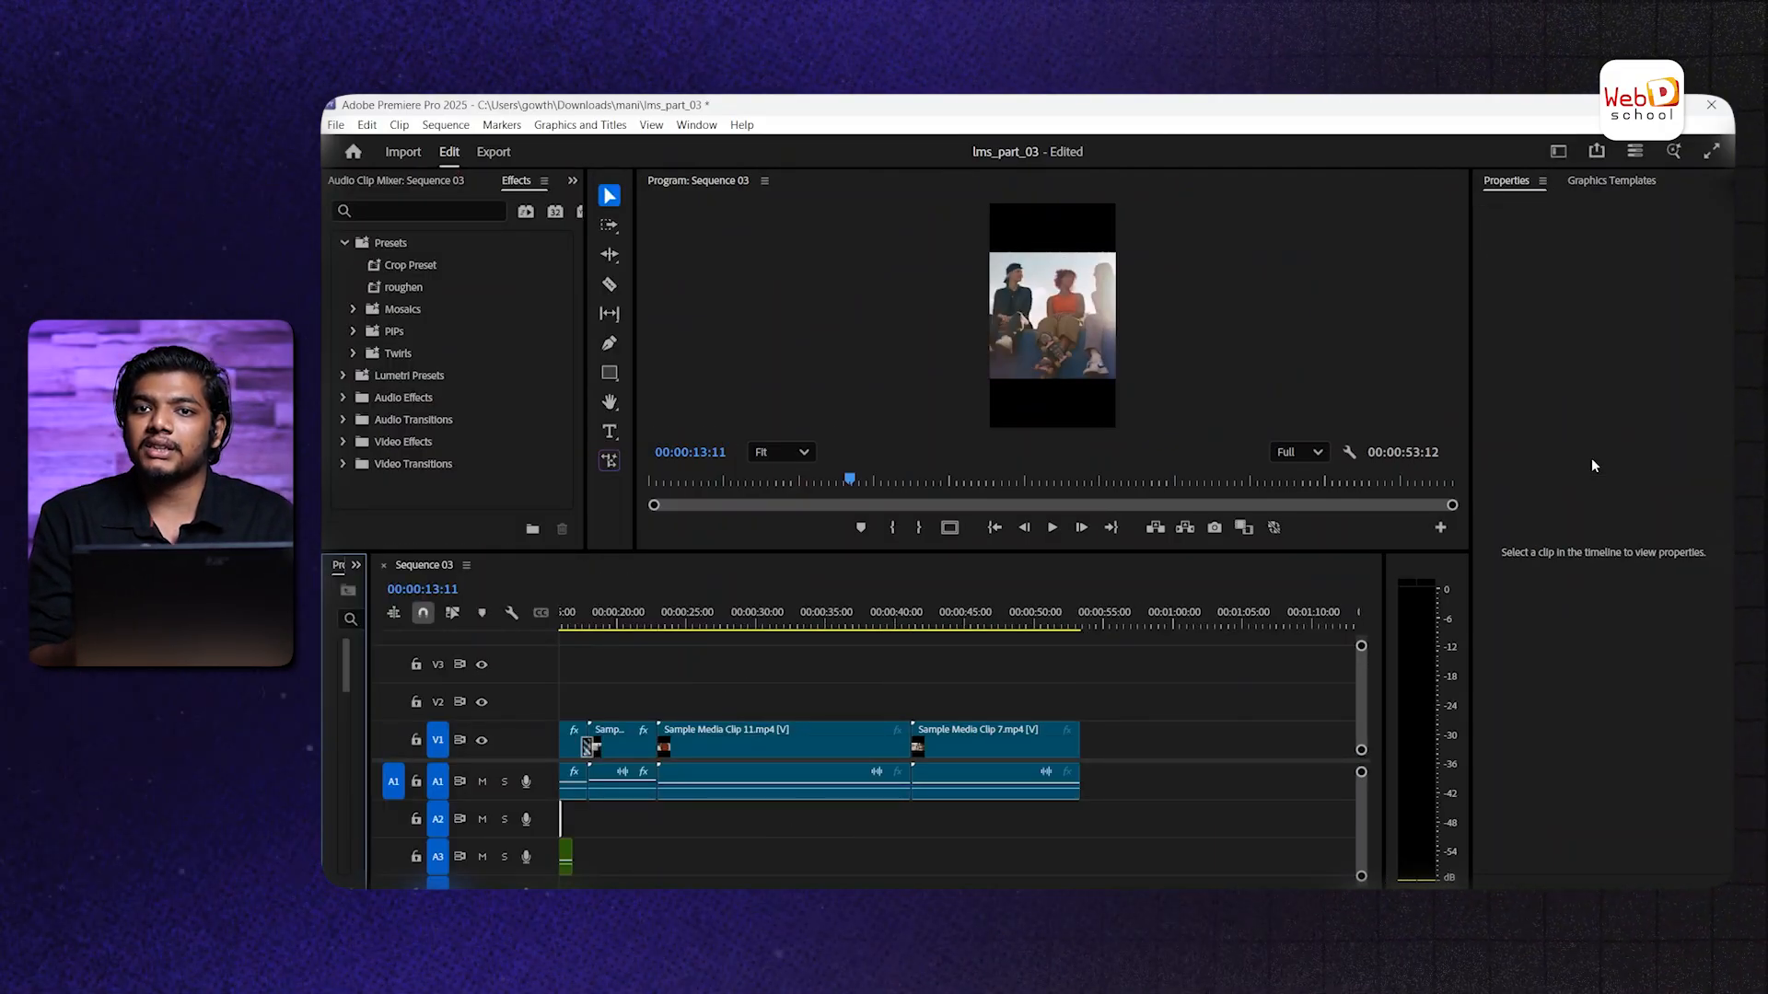
pyautogui.click(983, 630)
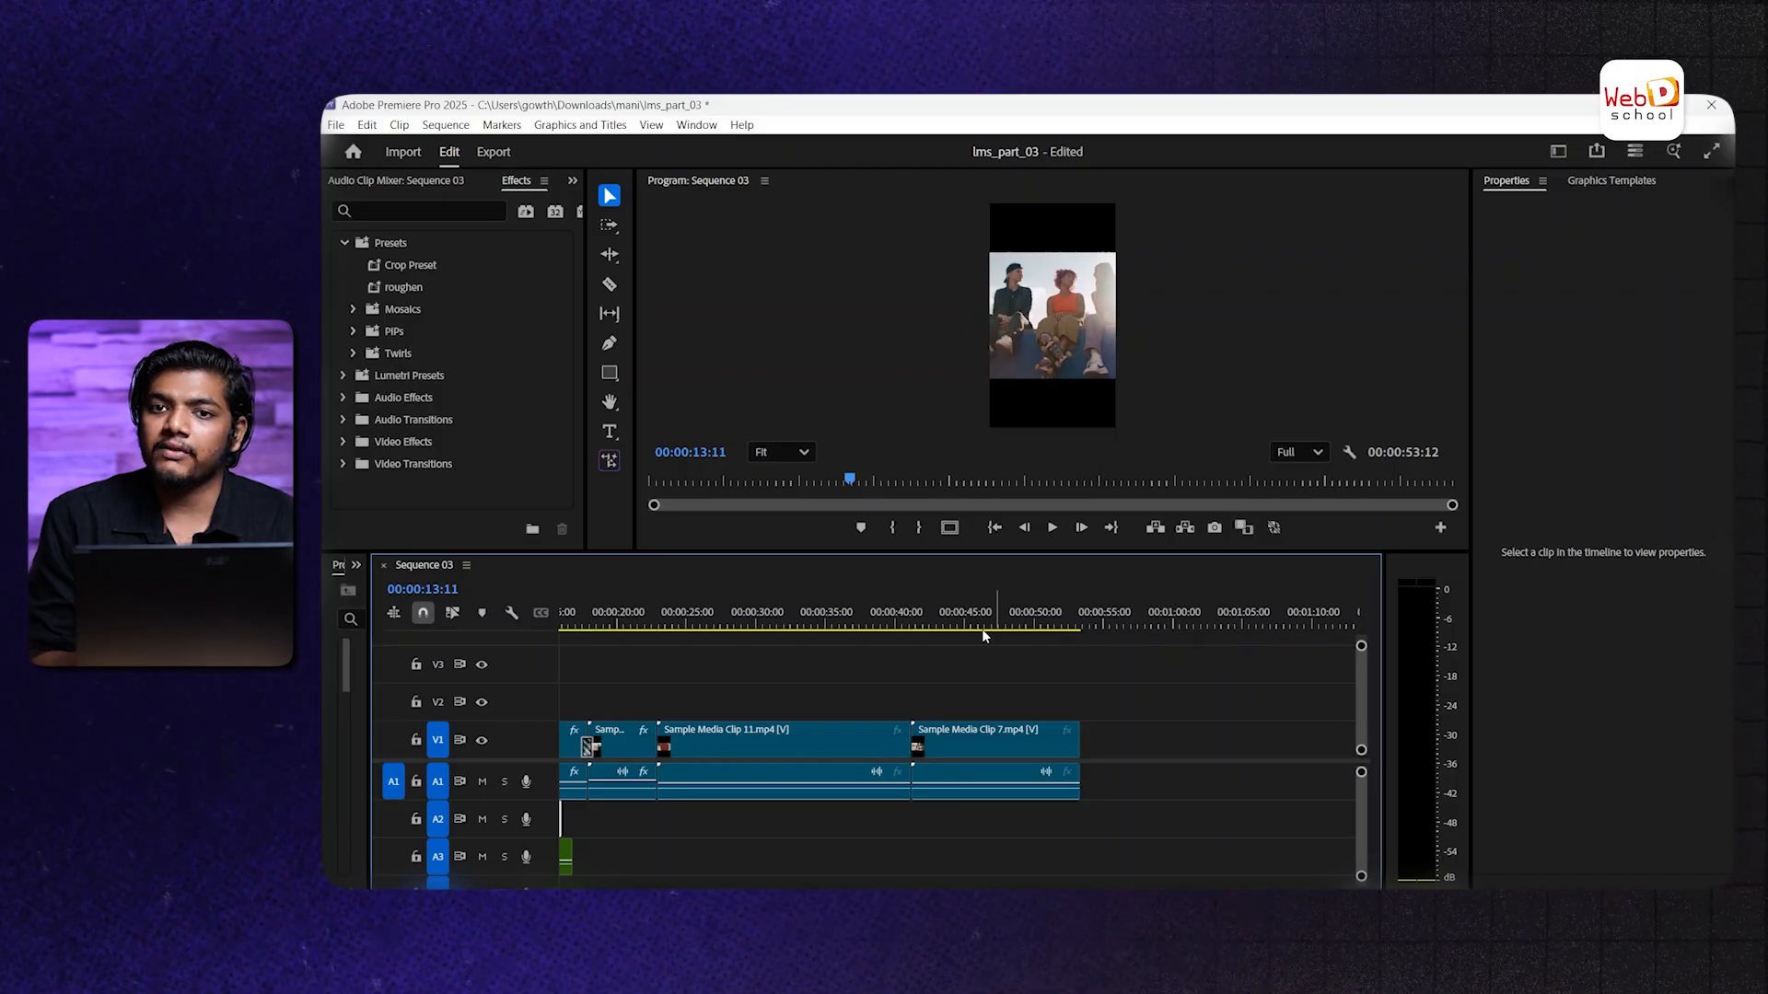
pyautogui.press('t')
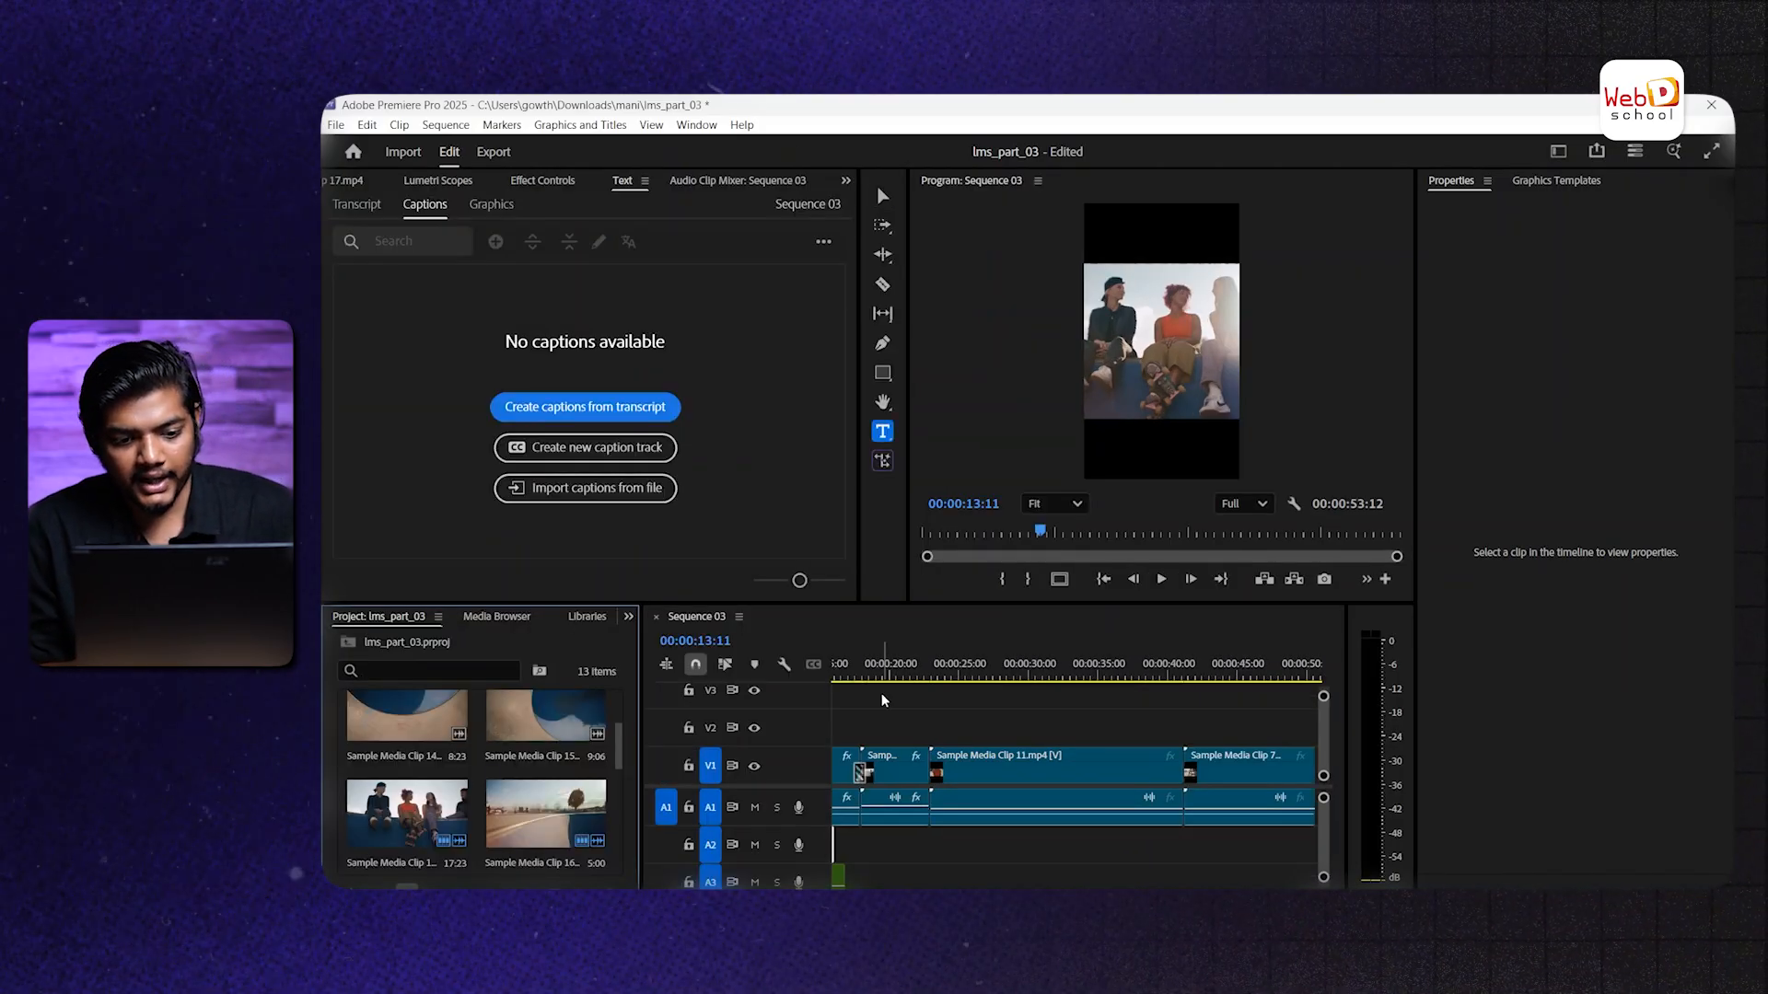
pyautogui.click(1164, 373)
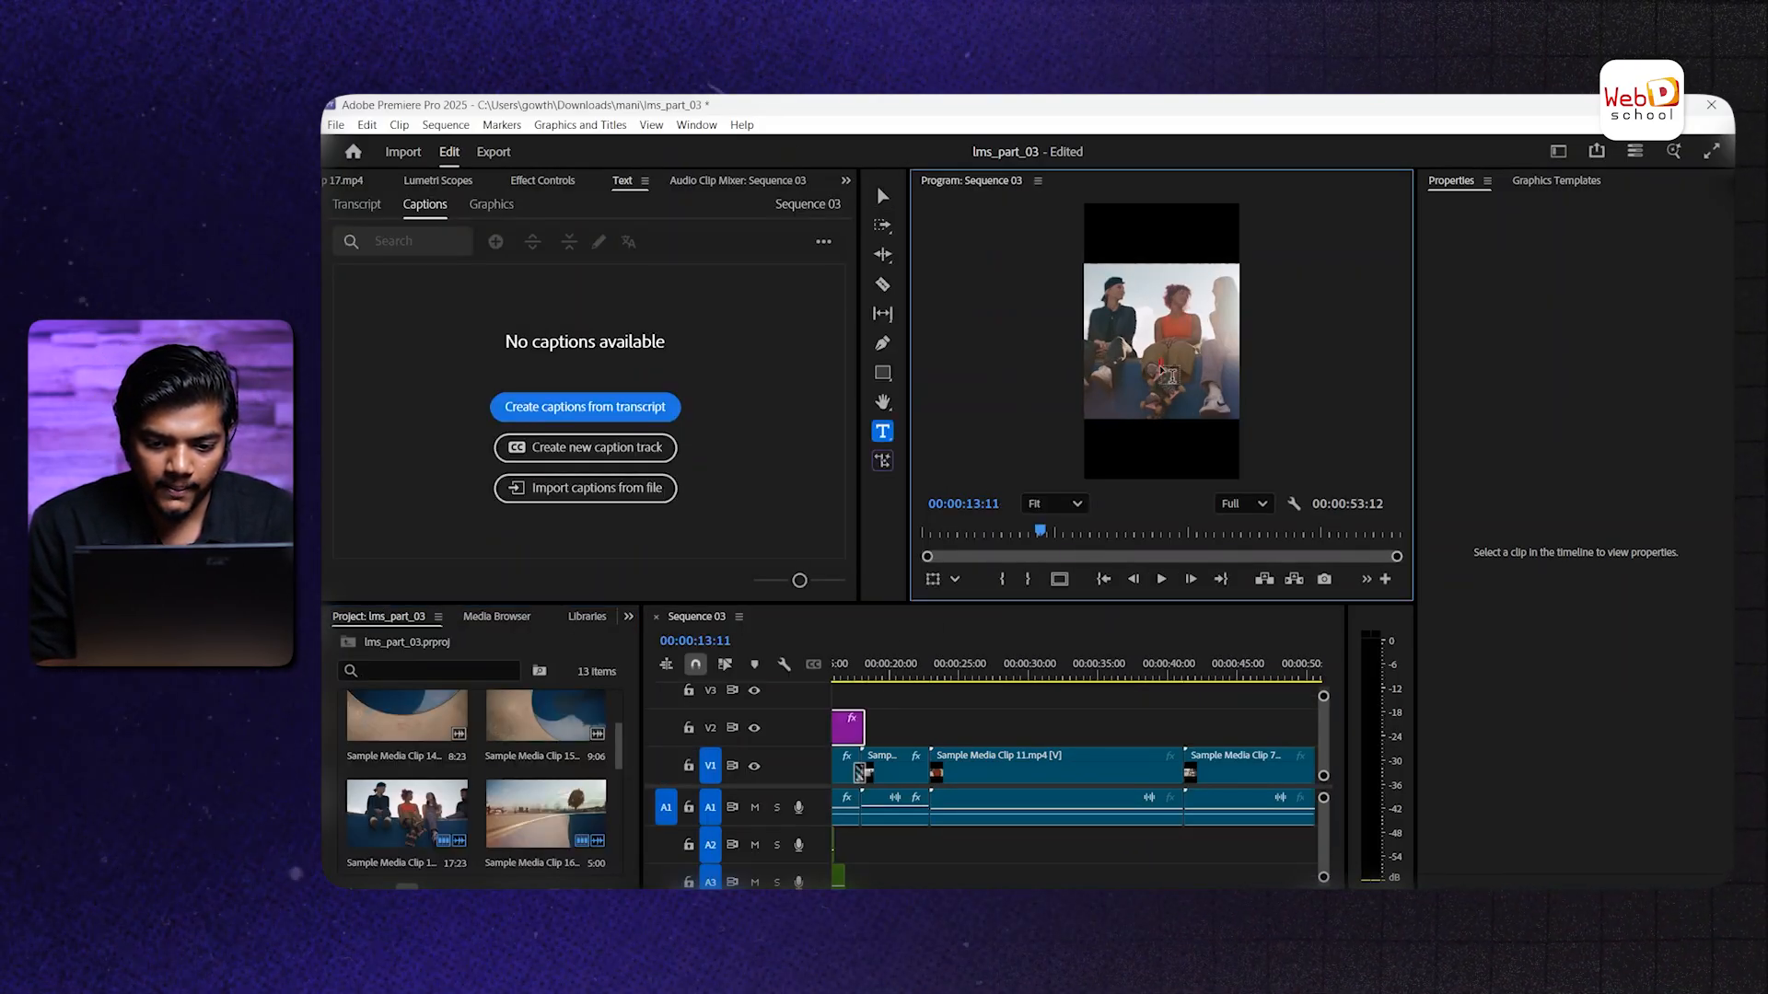
pyautogui.write('k')
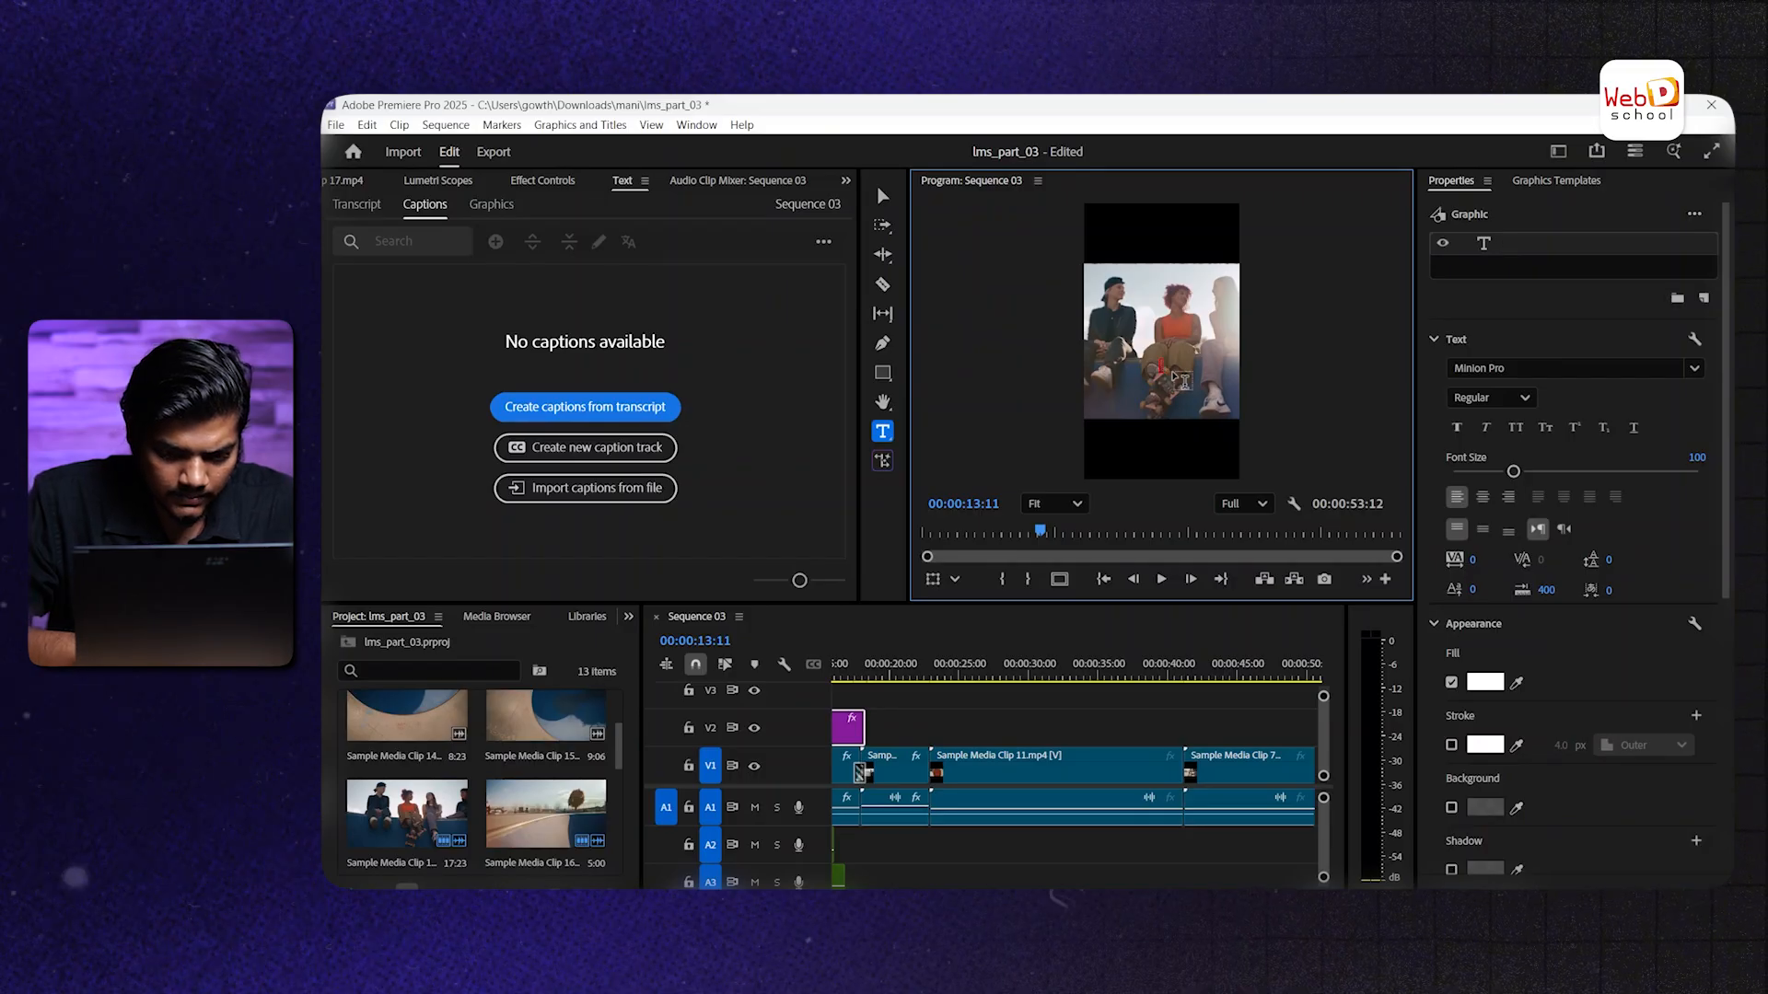
pyautogui.write('I')
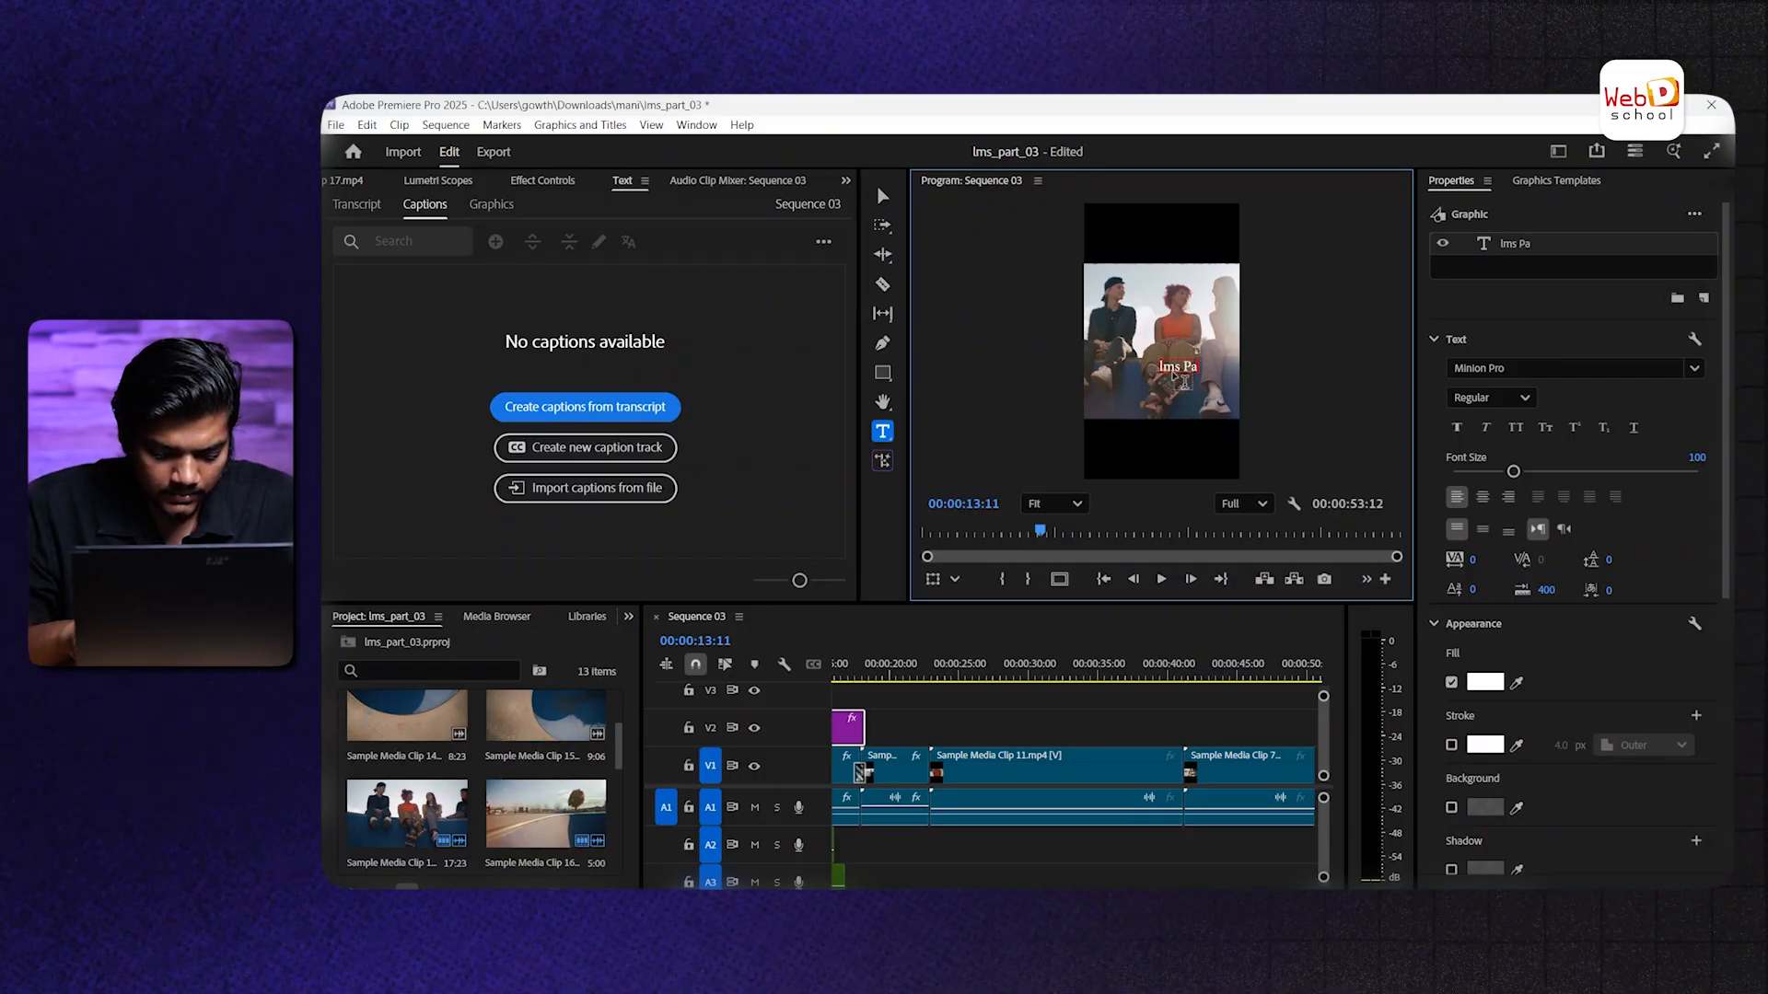
pyautogui.write('rt 03')
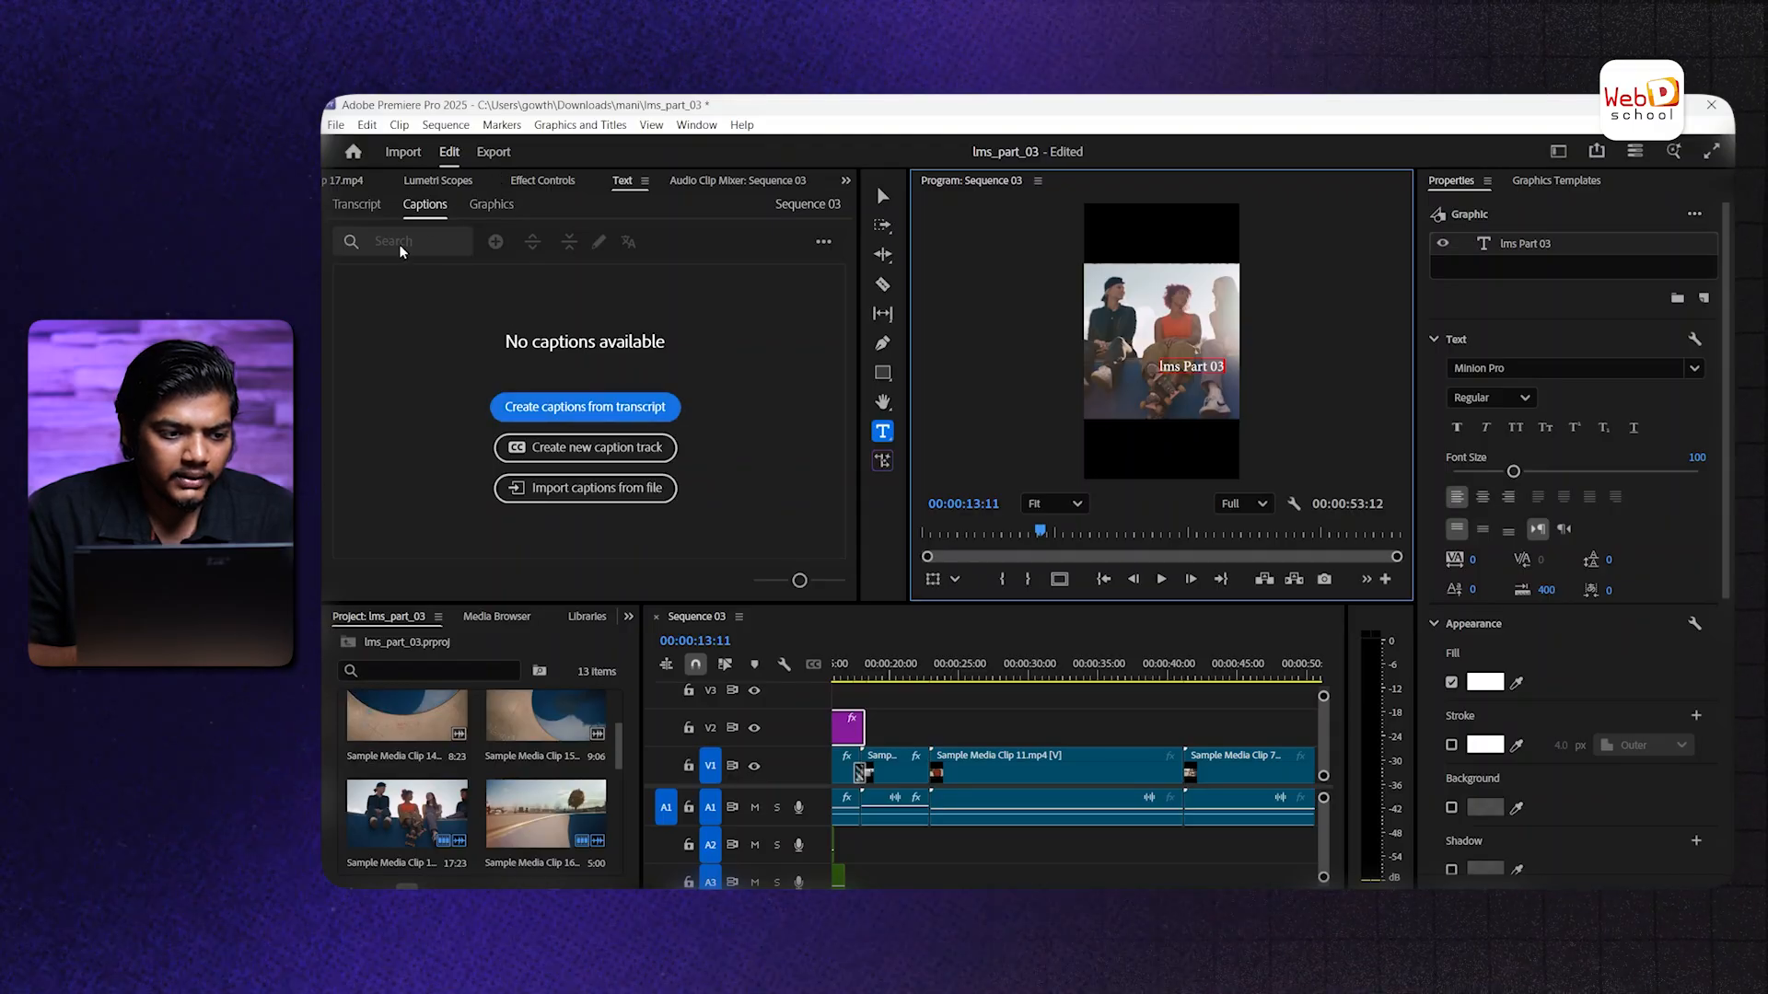
# Look through the transcript, captions and graphics text lists, and replace the title text on track V2 with "webd school lms"
pyautogui.click(363, 208)
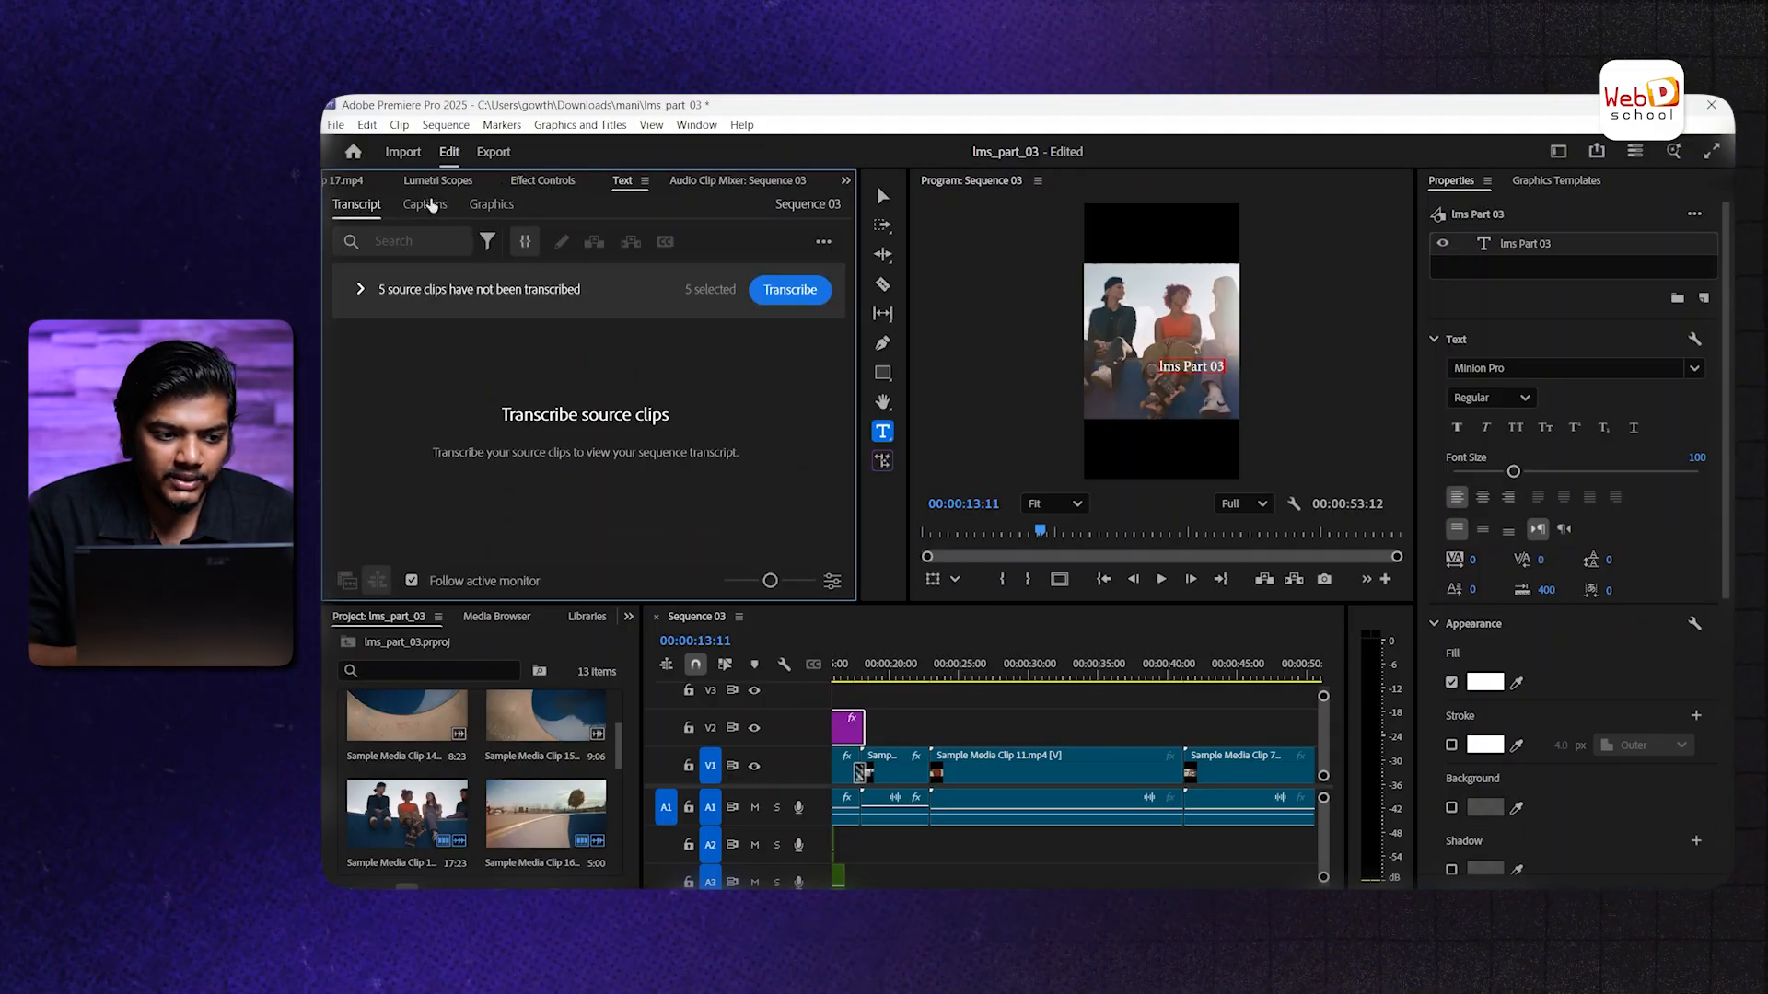
pyautogui.click(437, 204)
pyautogui.click(480, 205)
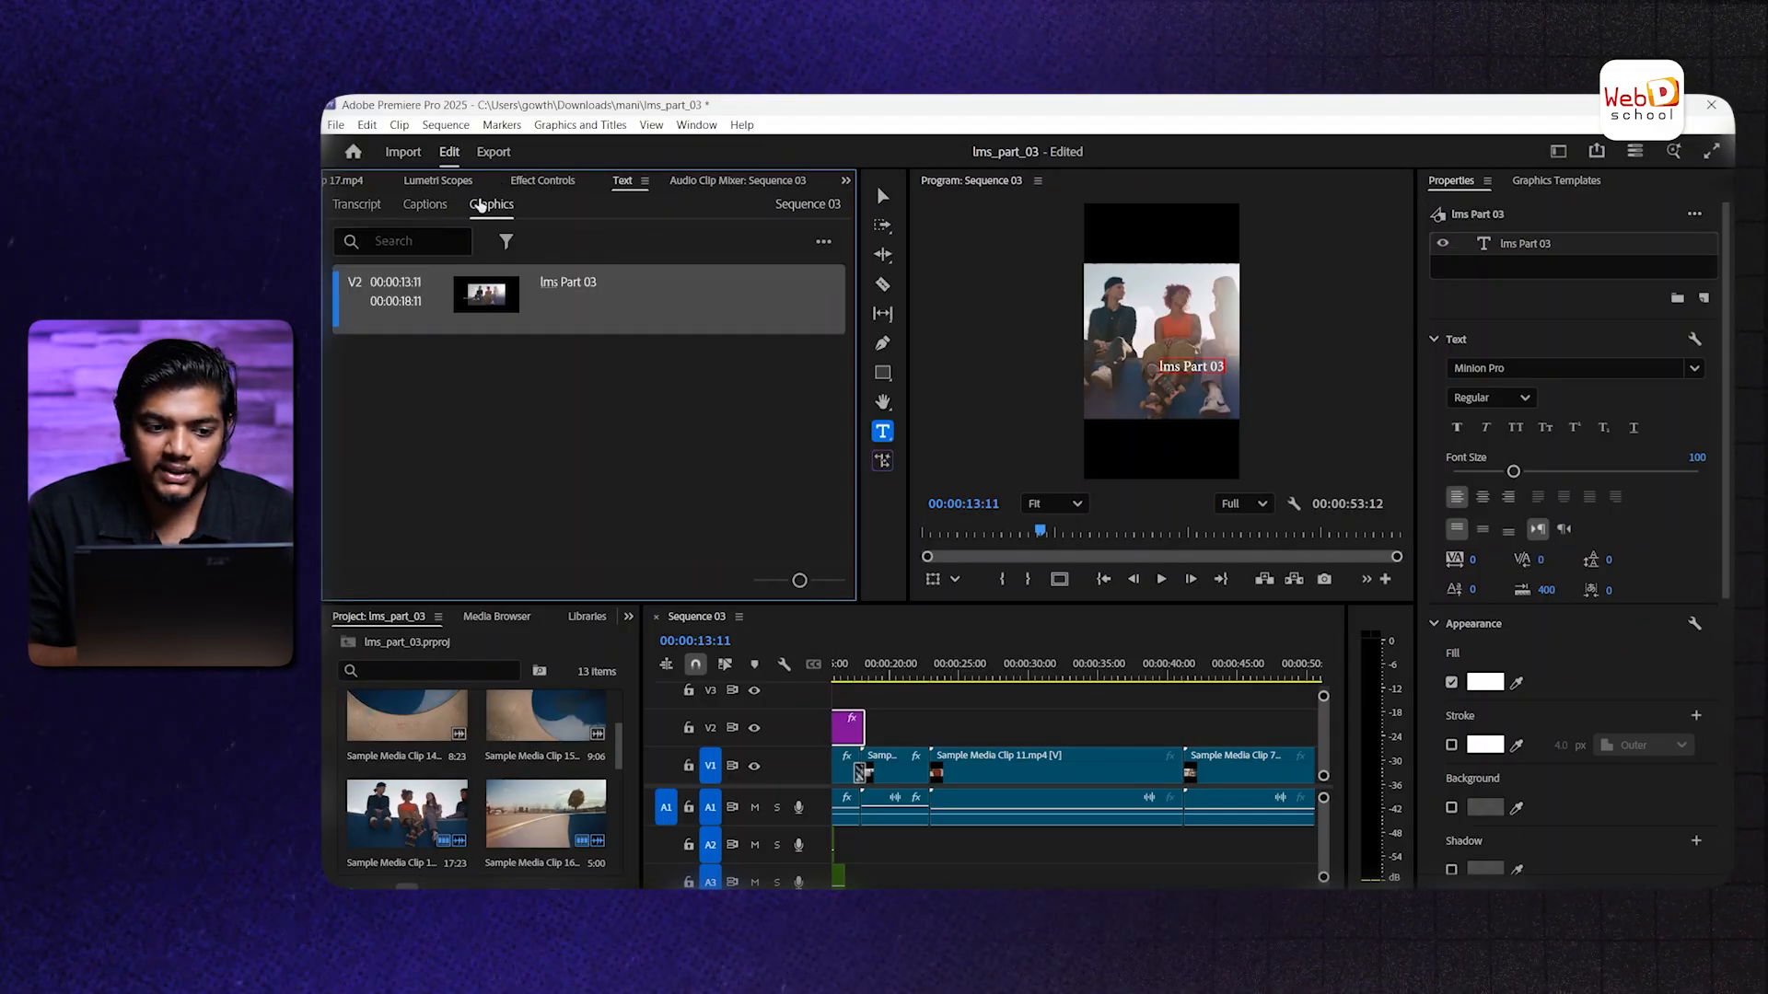
pyautogui.doubleClick(583, 280)
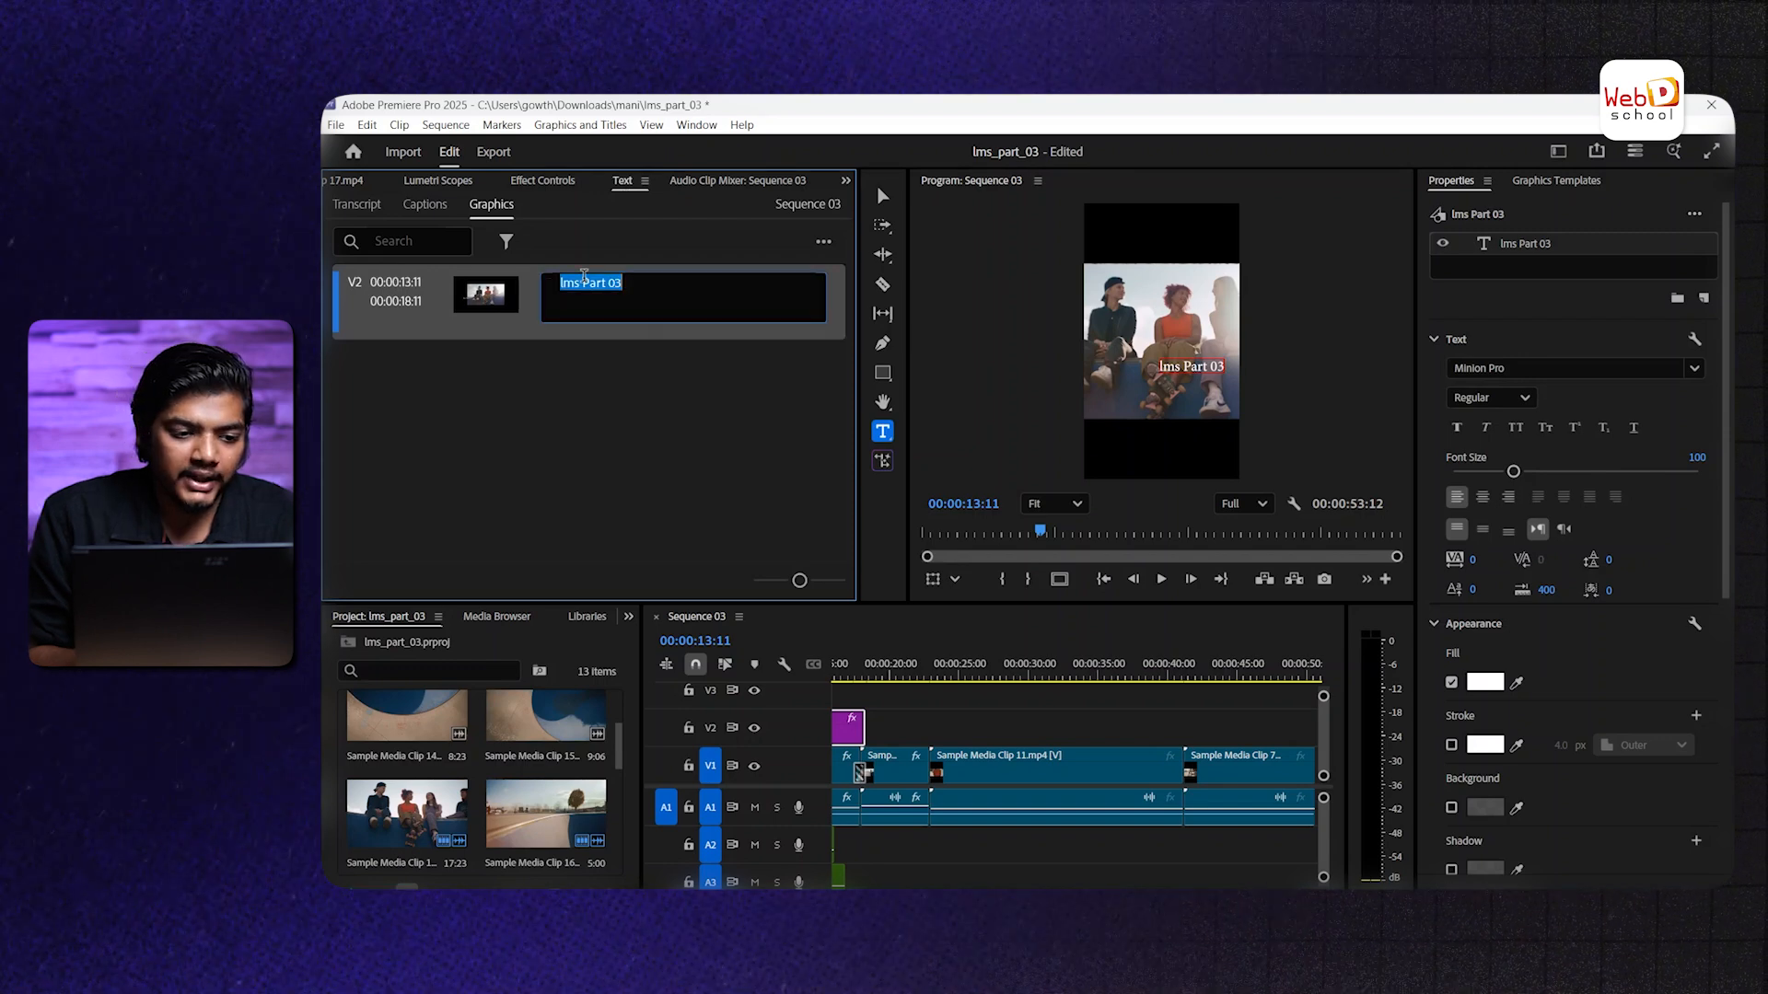
pyautogui.write('webd s')
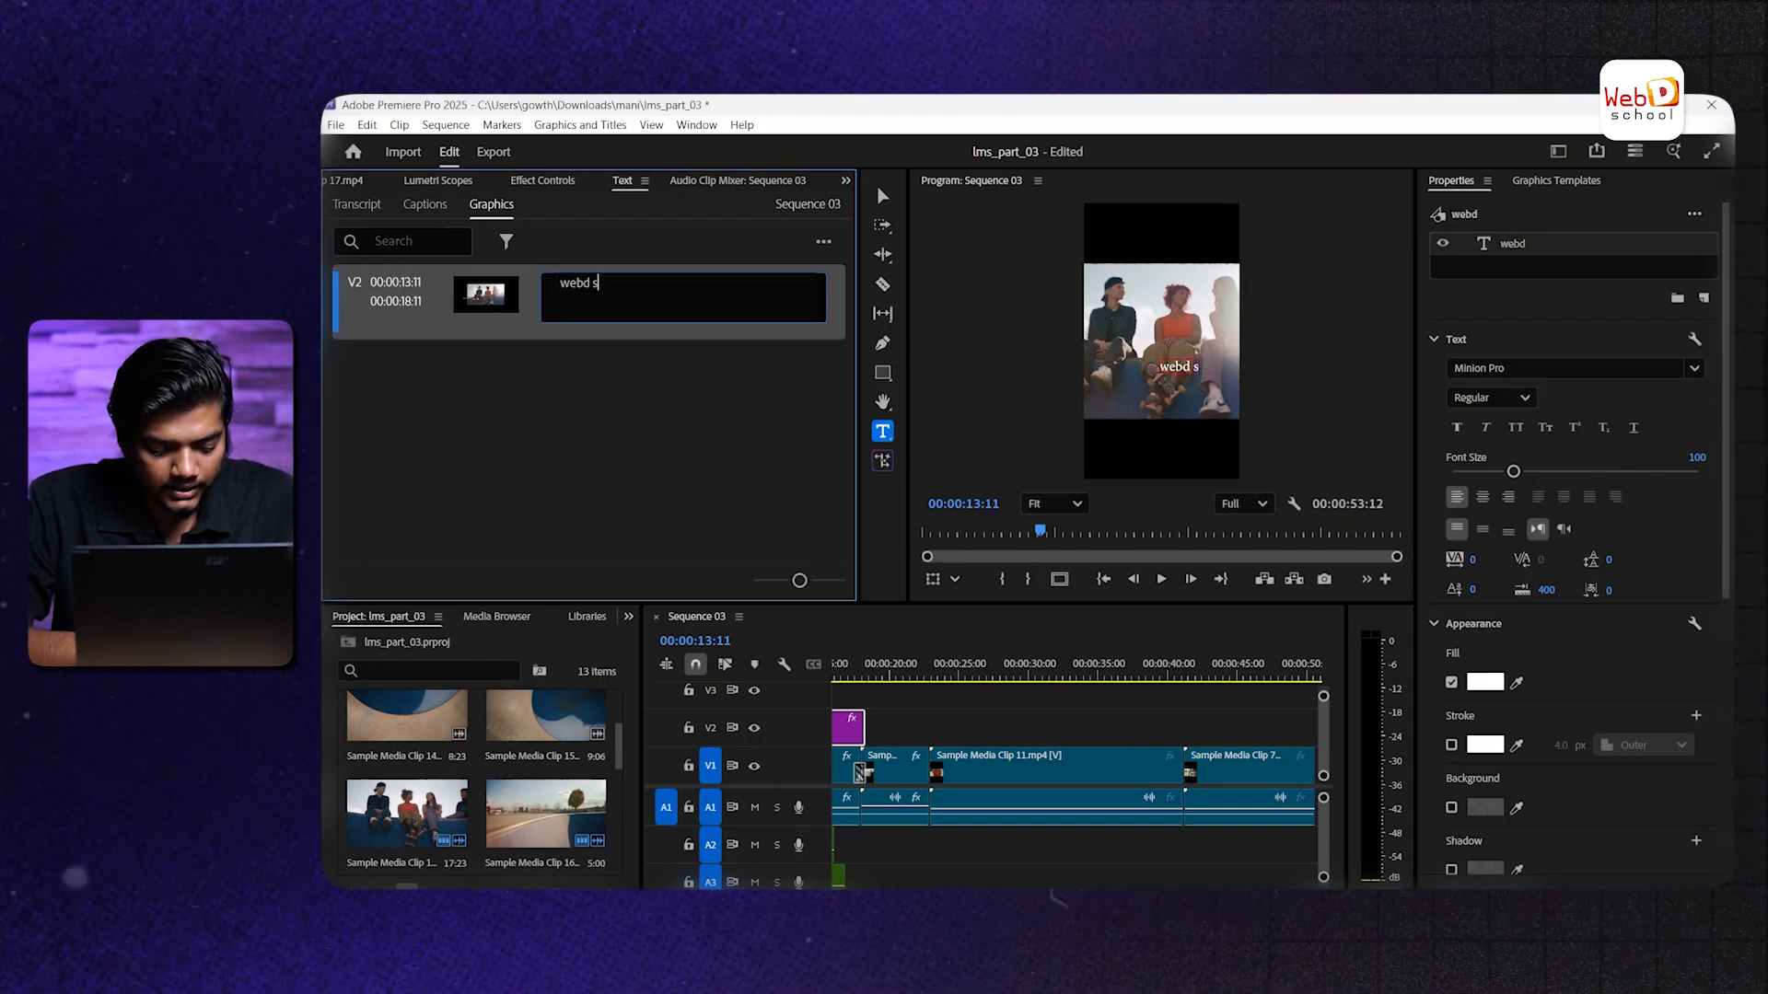
pyautogui.write('chool')
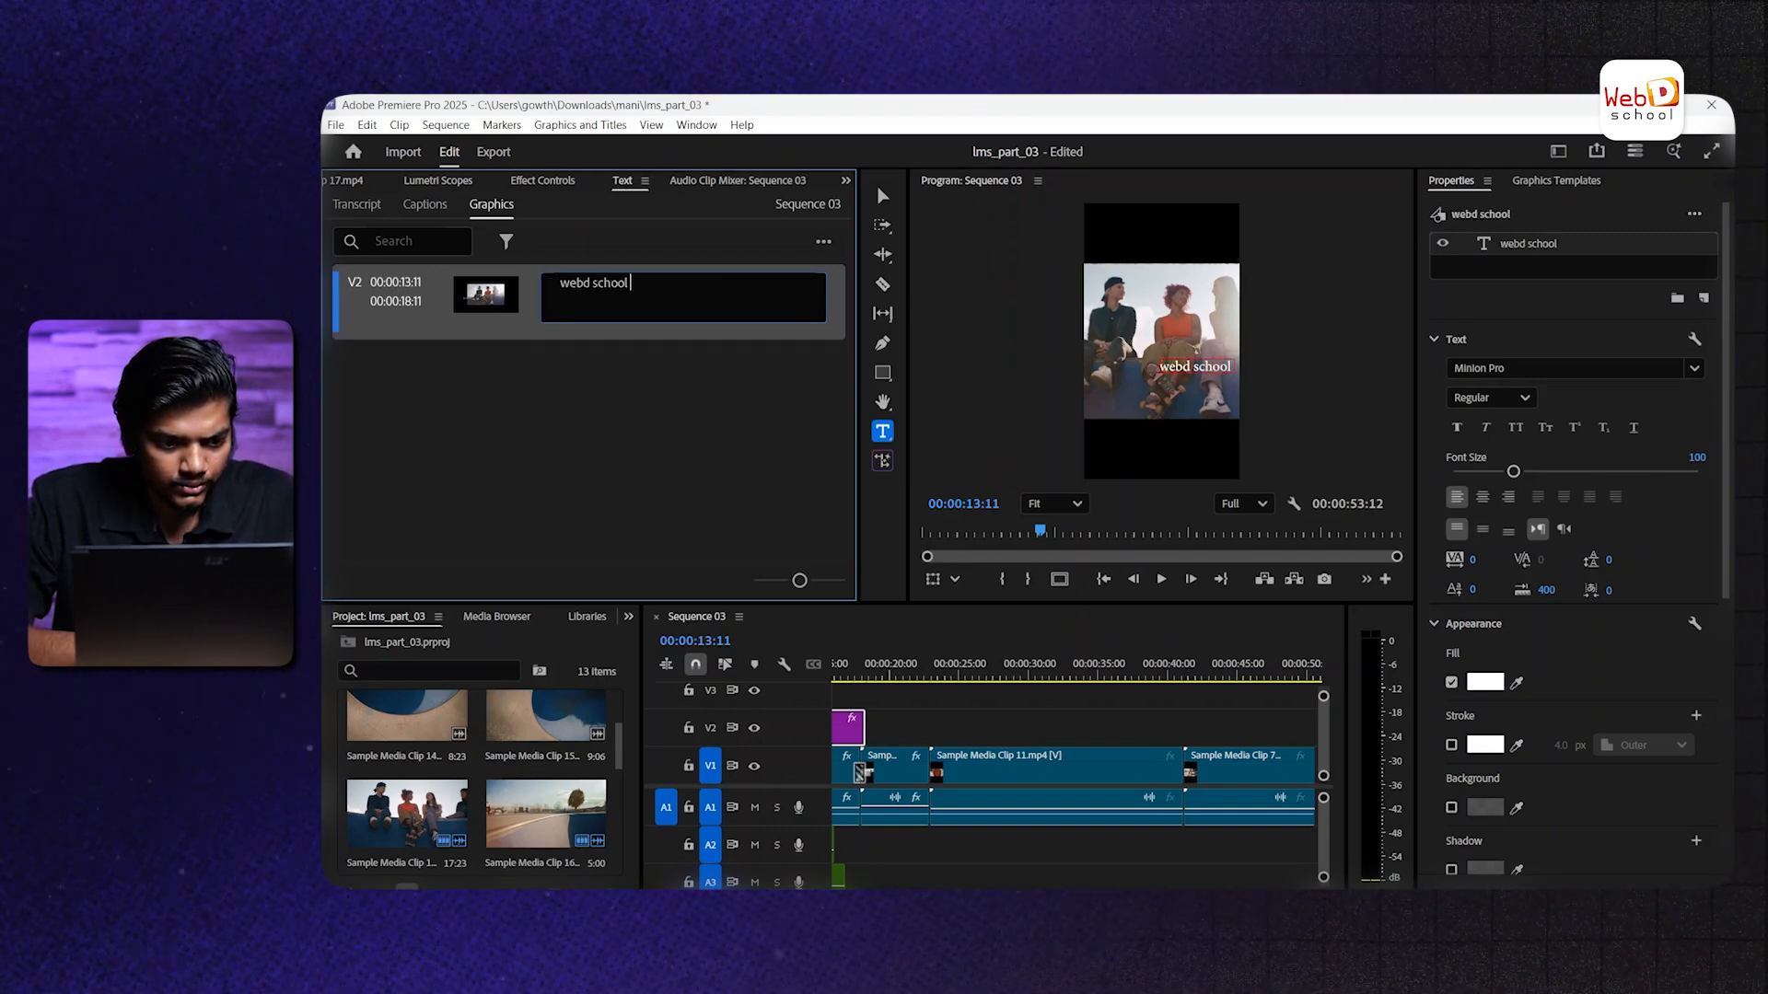
pyautogui.write(' lms')
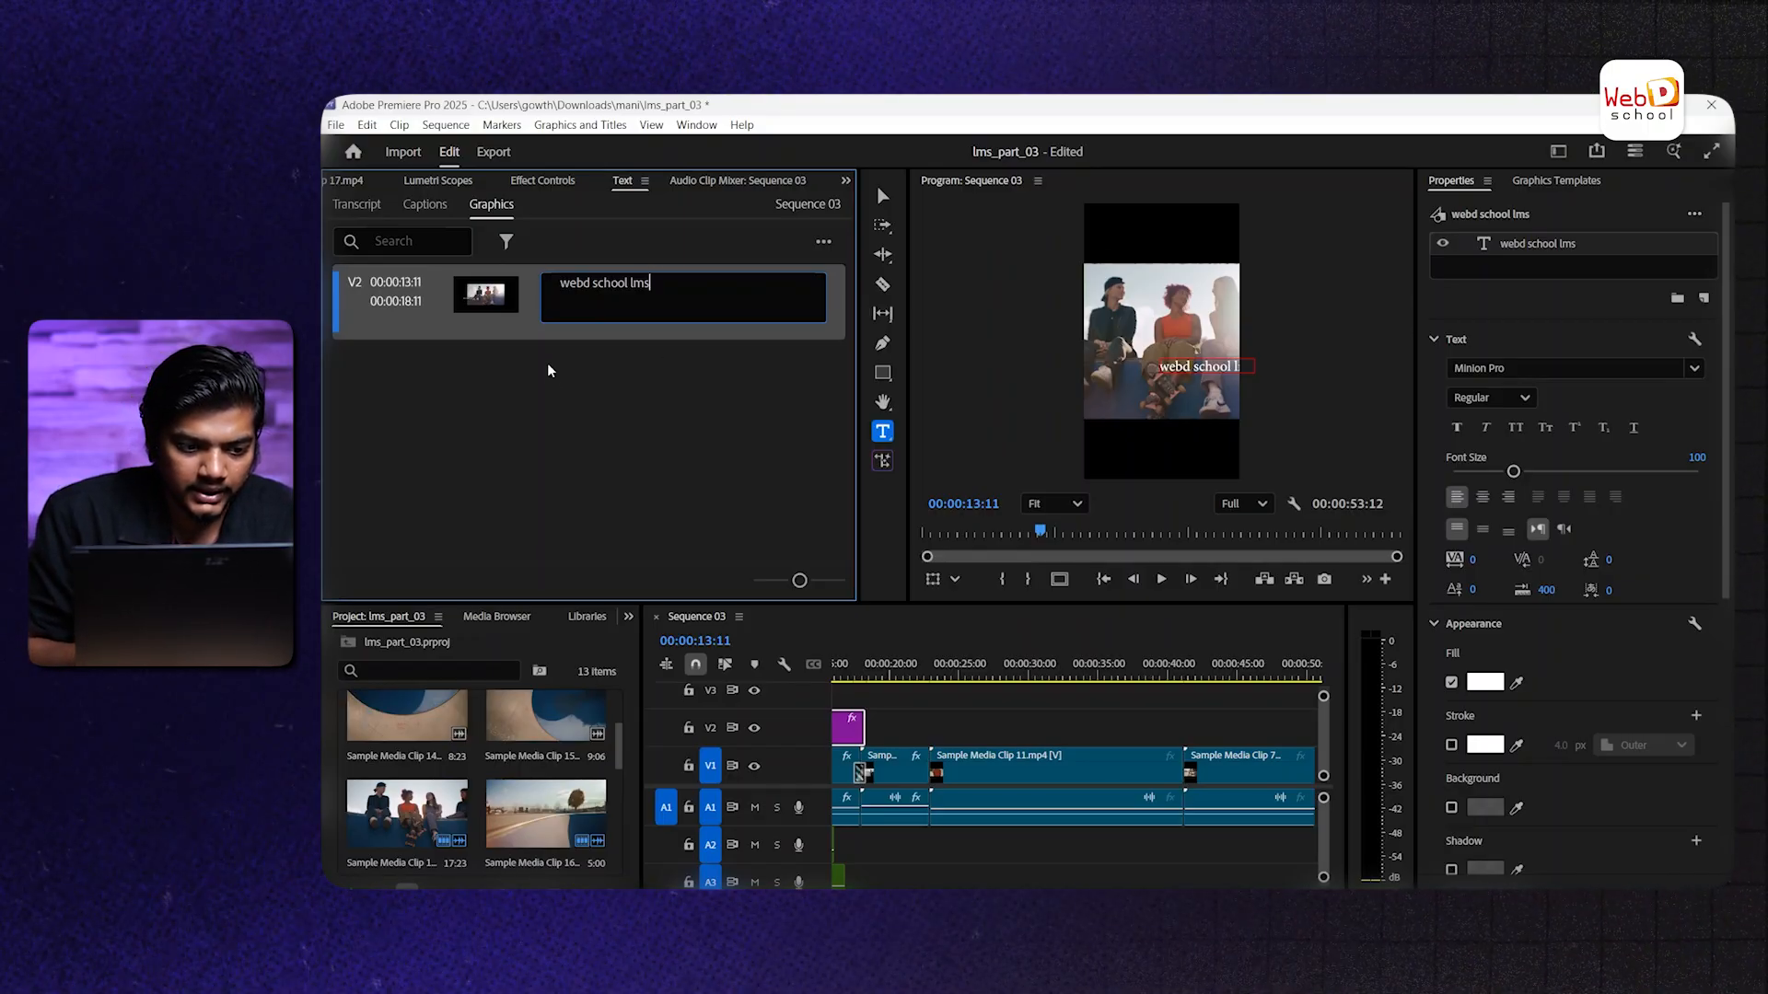
pyautogui.click(549, 390)
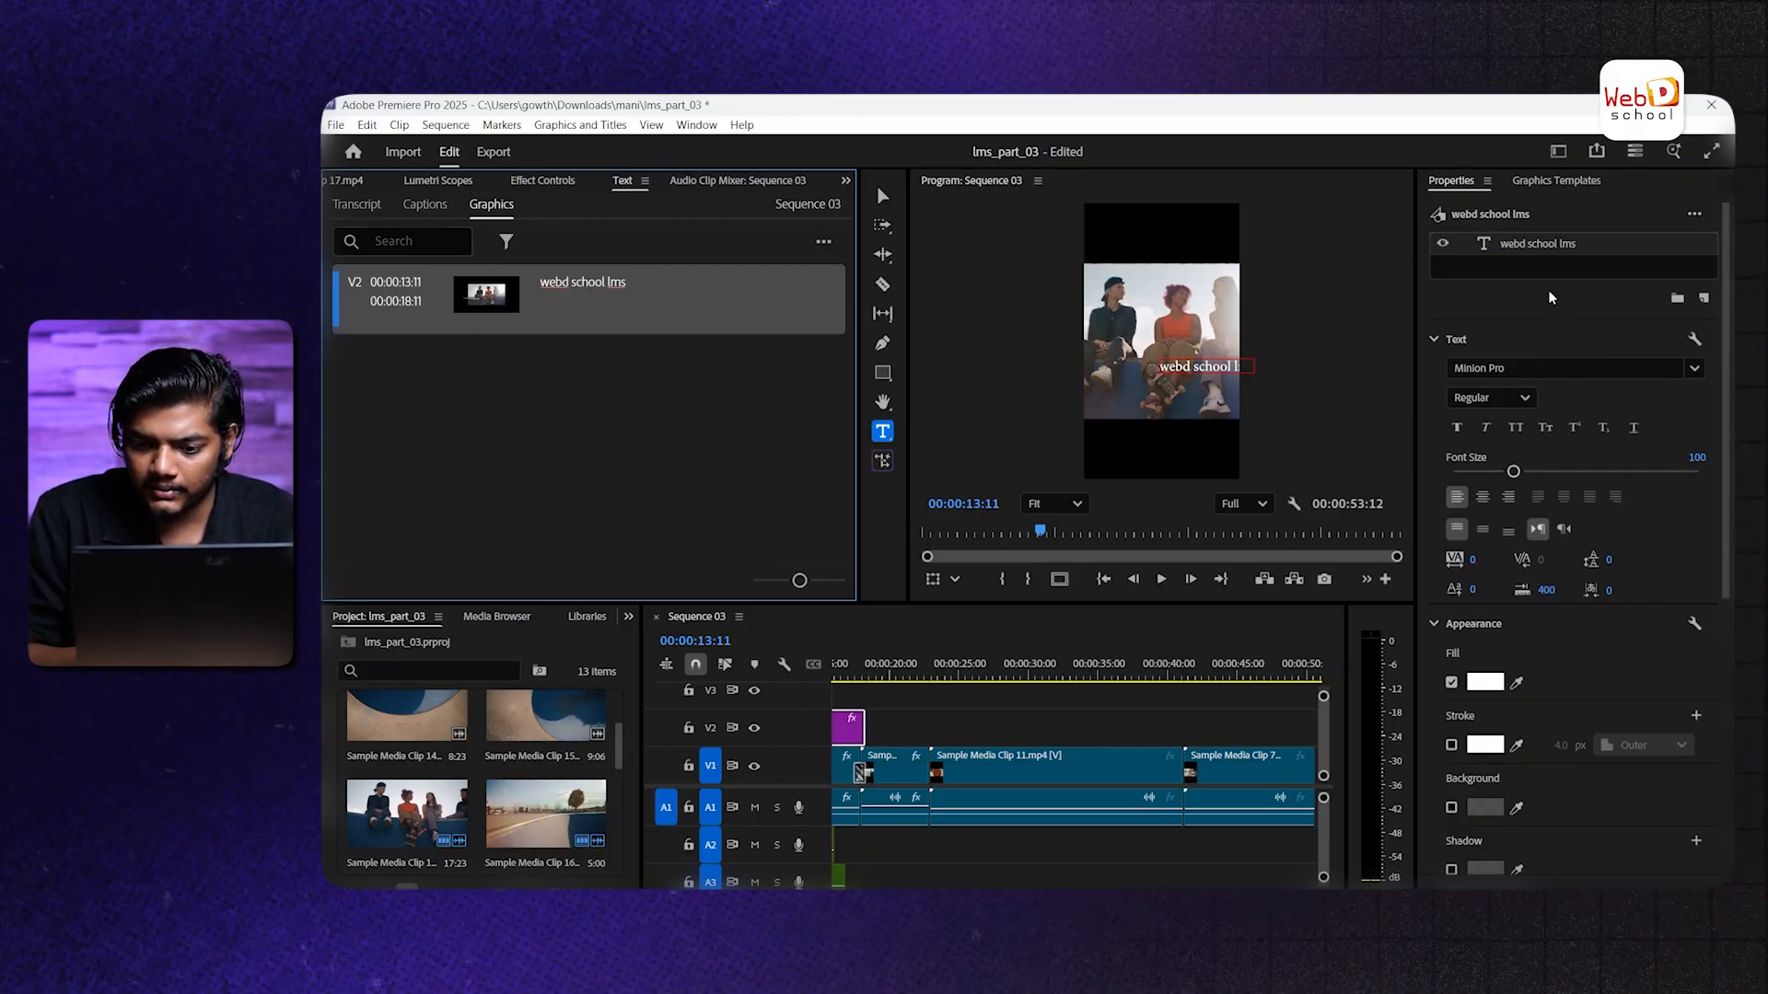
# Align the "webd school lms" text to the horizontal and vertical centre of the video frame
pyautogui.scroll(-4, 1551, 368)
pyautogui.click(1592, 657)
pyautogui.click(1700, 657)
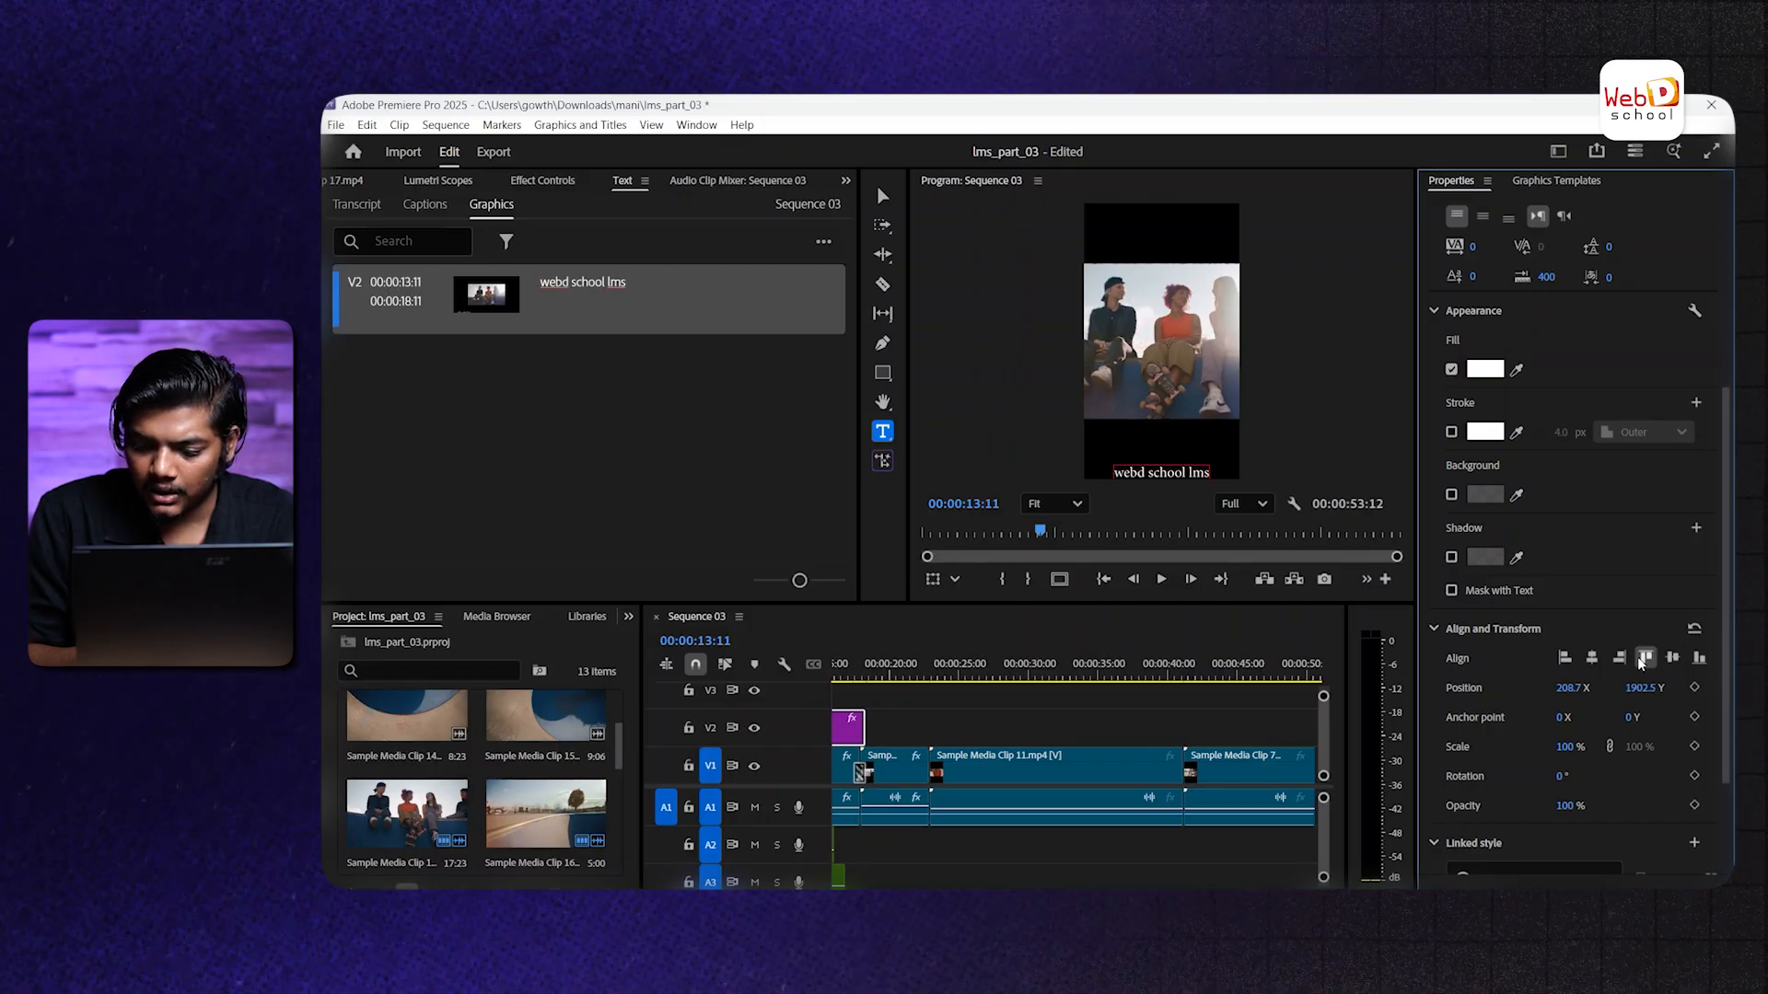
pyautogui.click(1647, 658)
pyautogui.click(1706, 659)
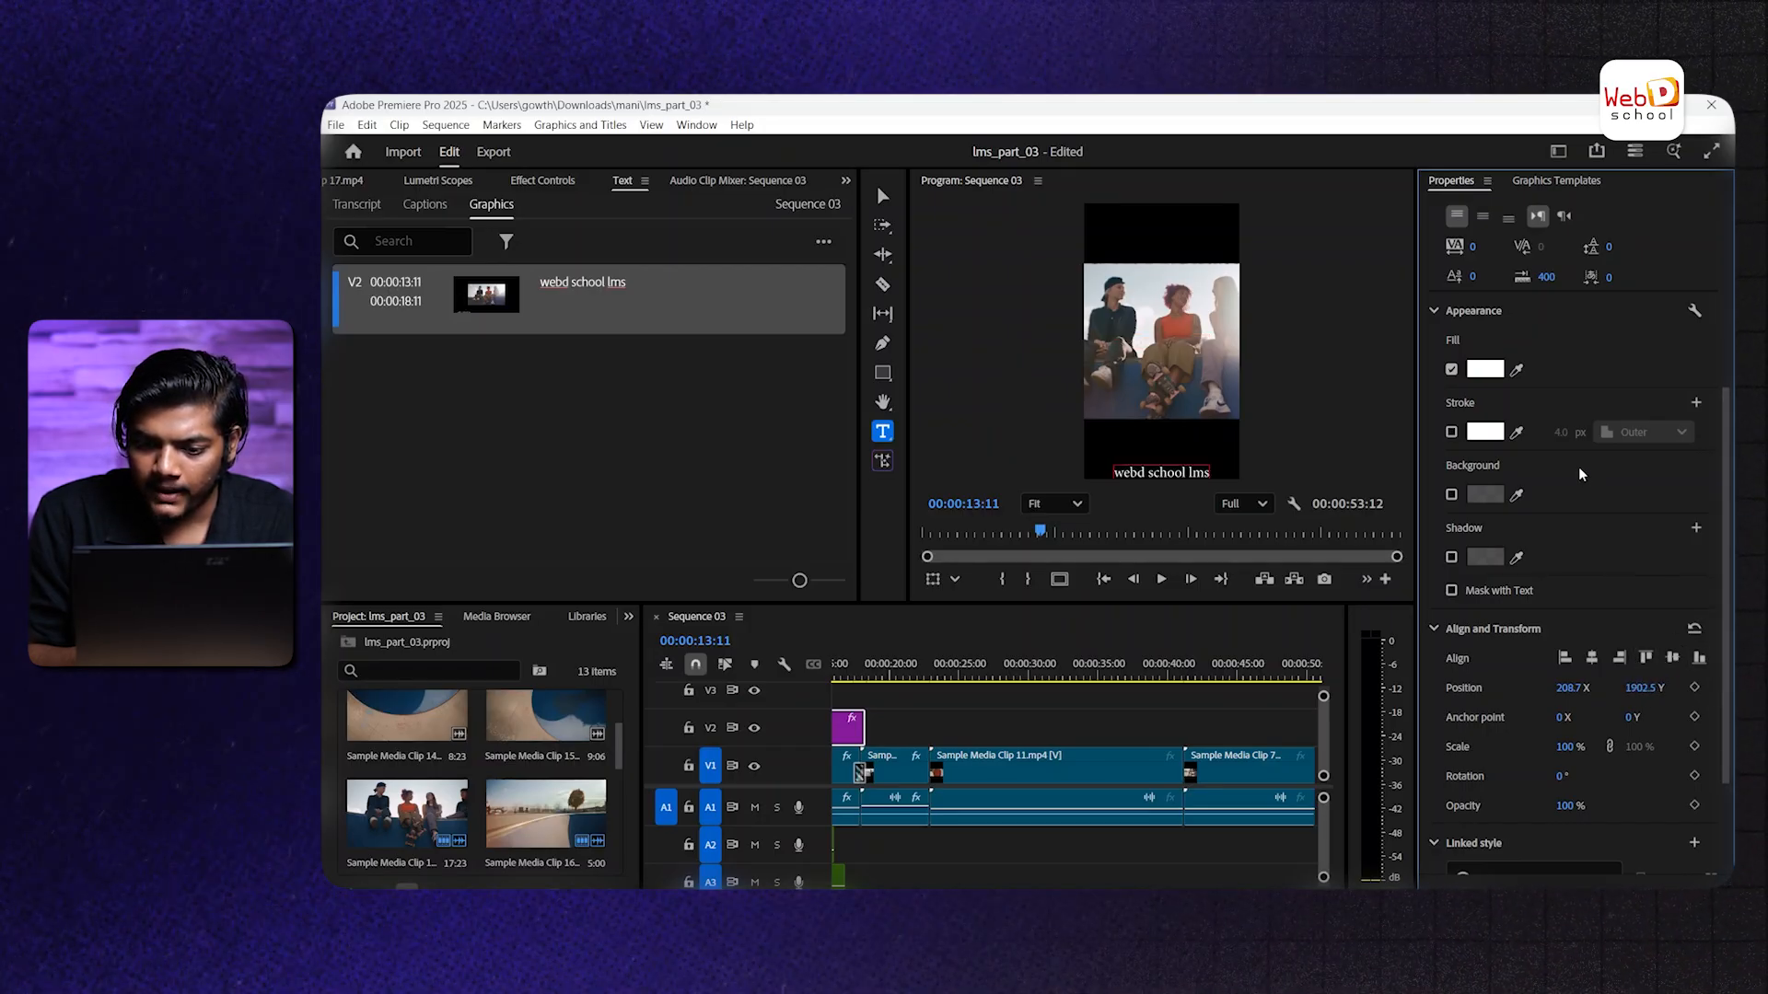
pyautogui.scroll(2, 1579, 474)
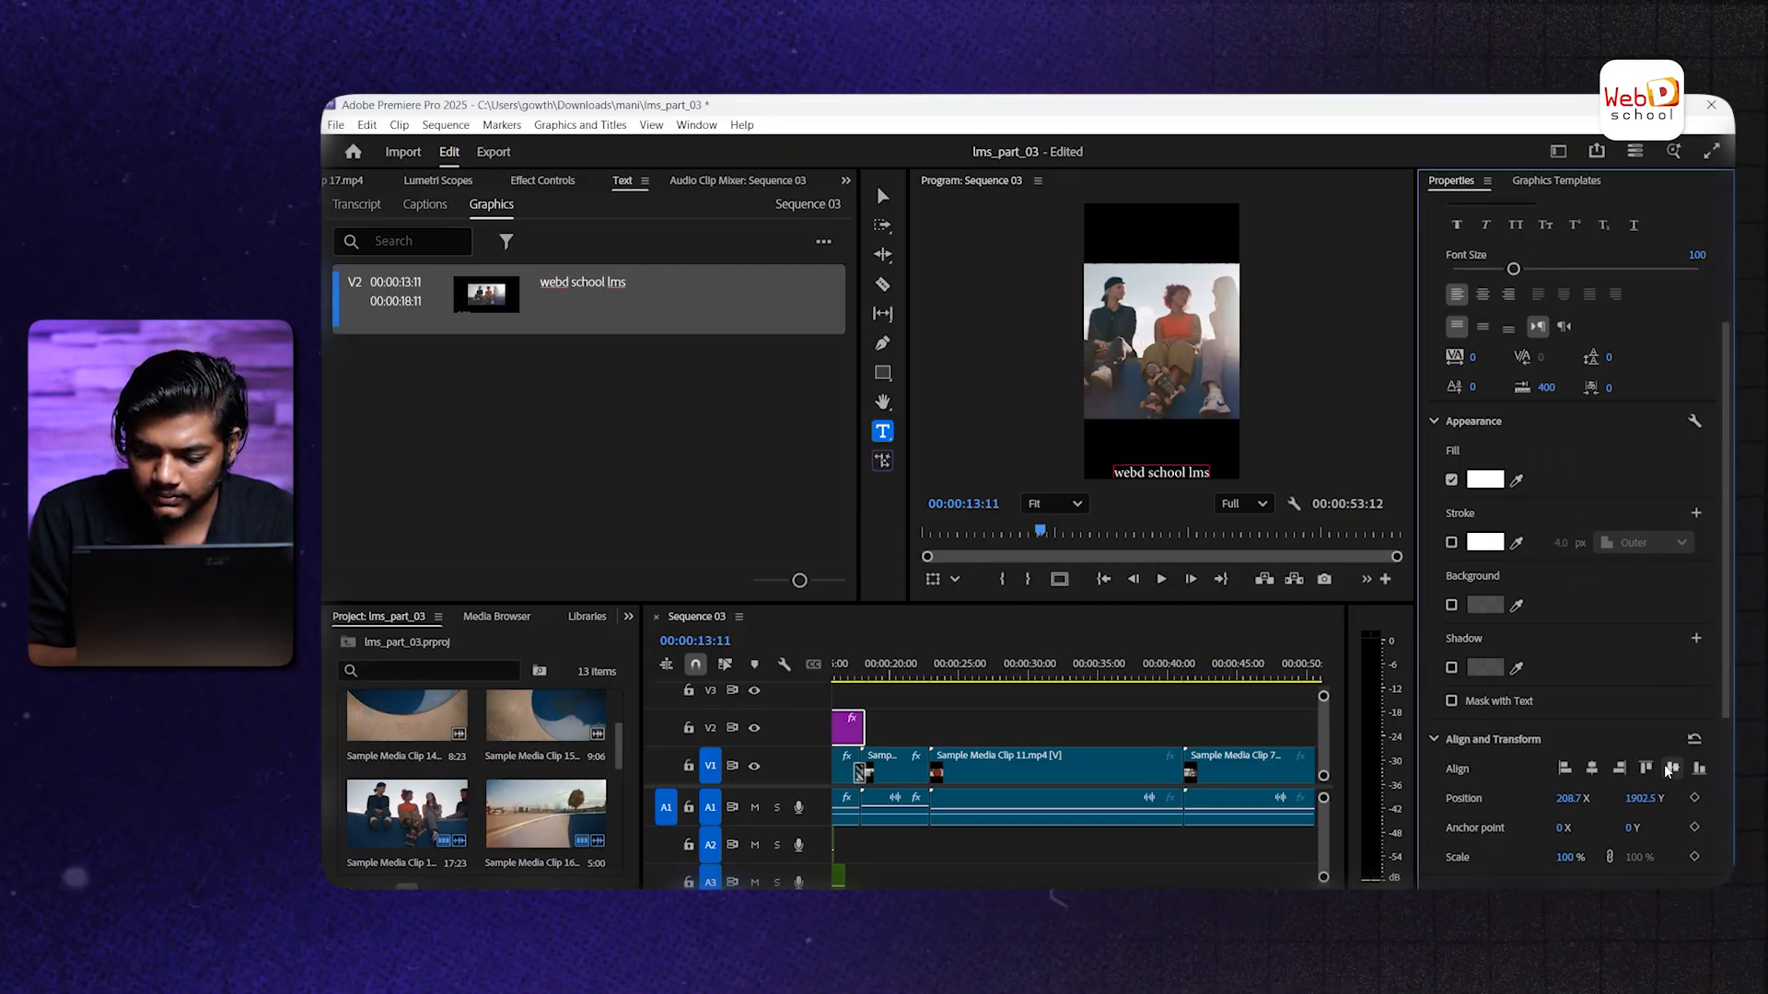
pyautogui.click(1672, 768)
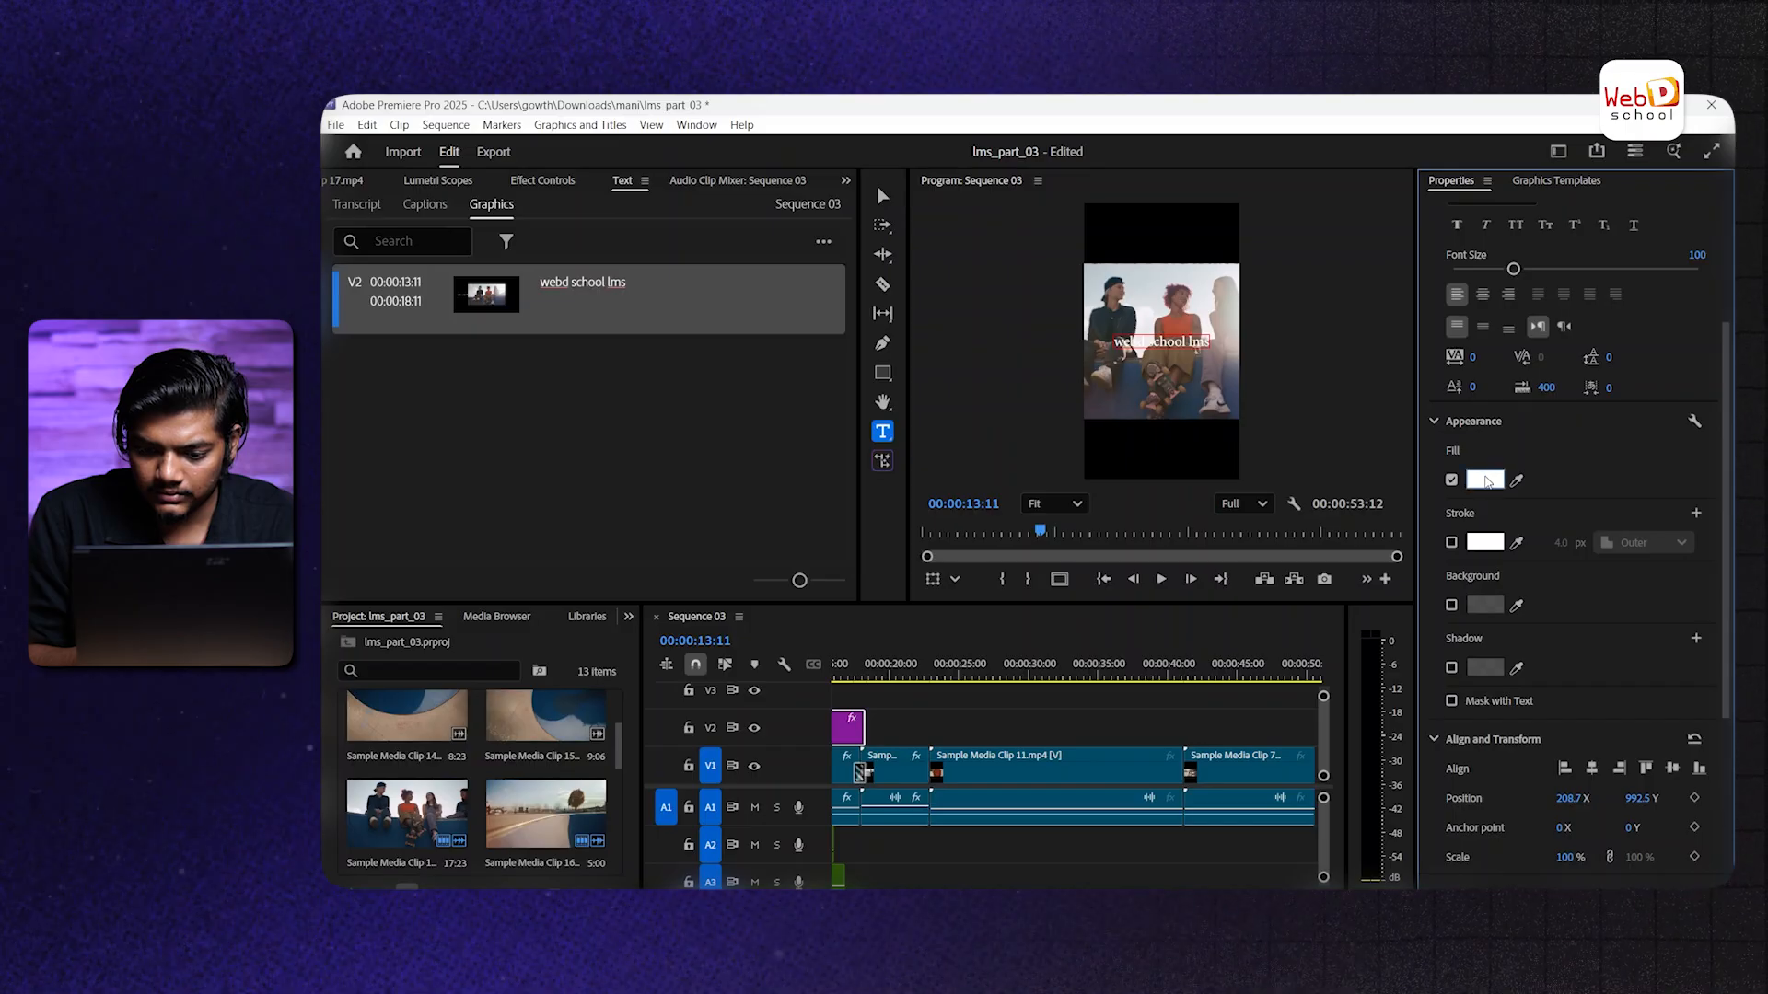
# Set the title text's fill to red FF0000 and enable its white 4.0 px outer stroke
pyautogui.click(1486, 479)
pyautogui.moveTo(848, 454); pyautogui.dragTo(1166, 701)
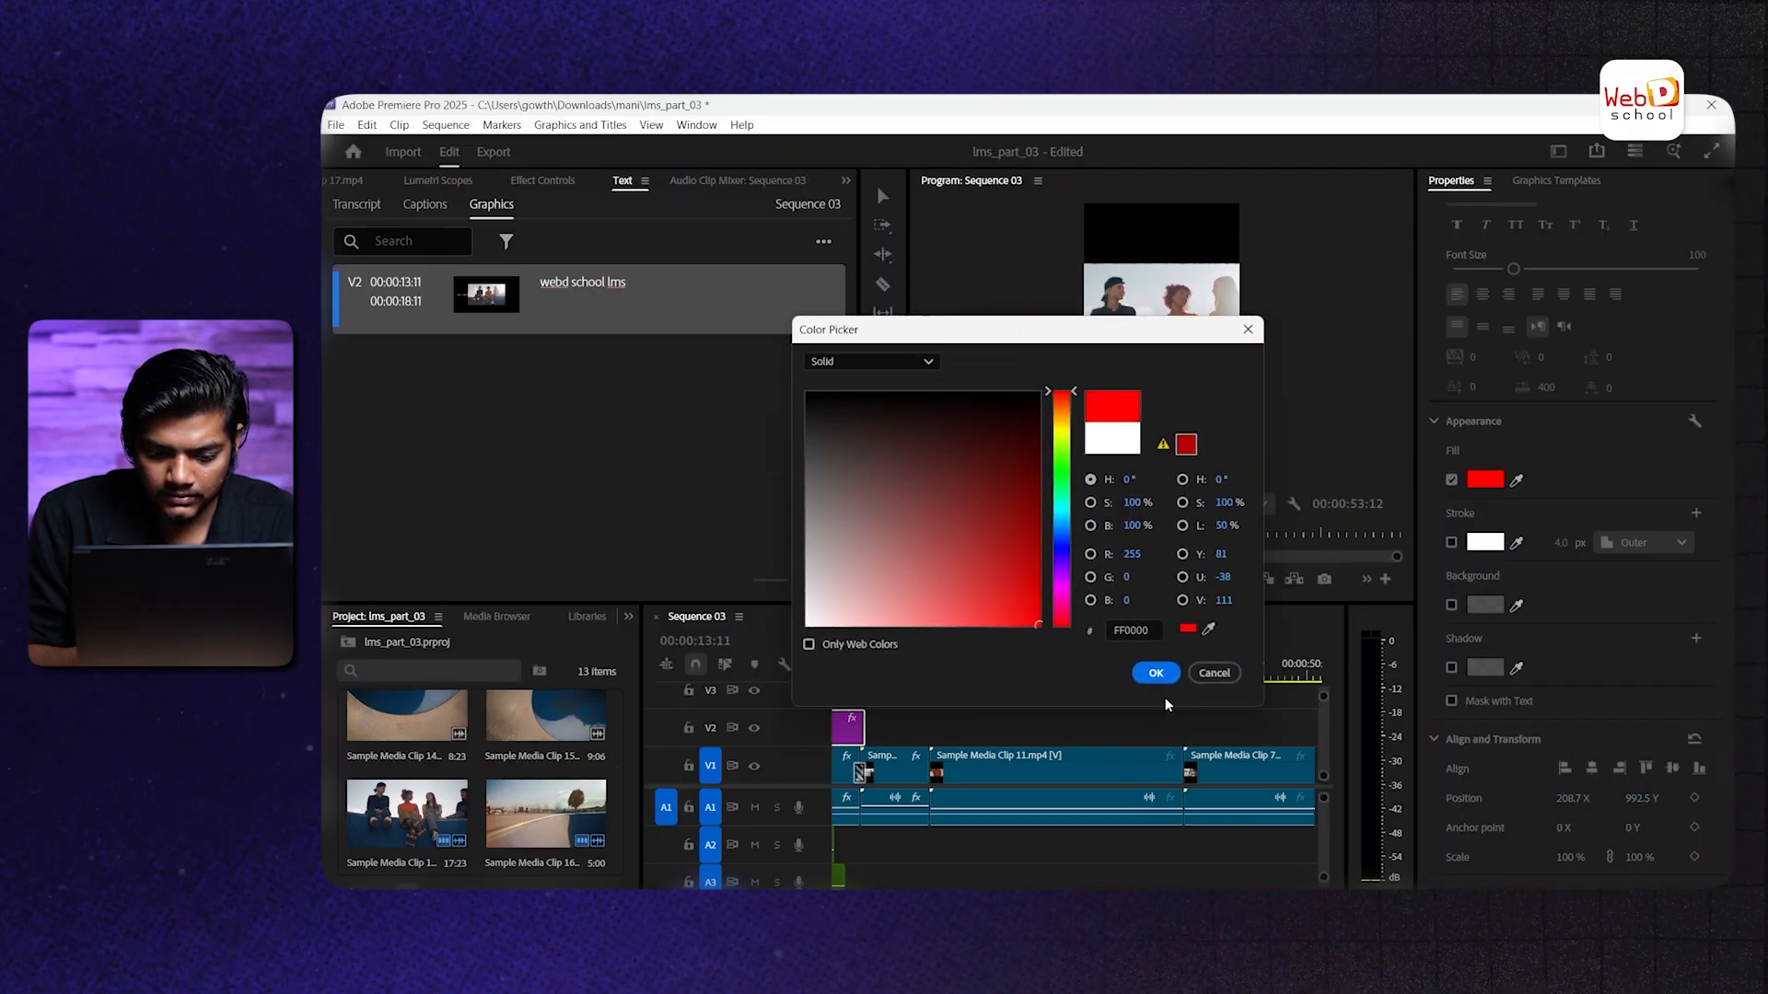
pyautogui.click(1156, 673)
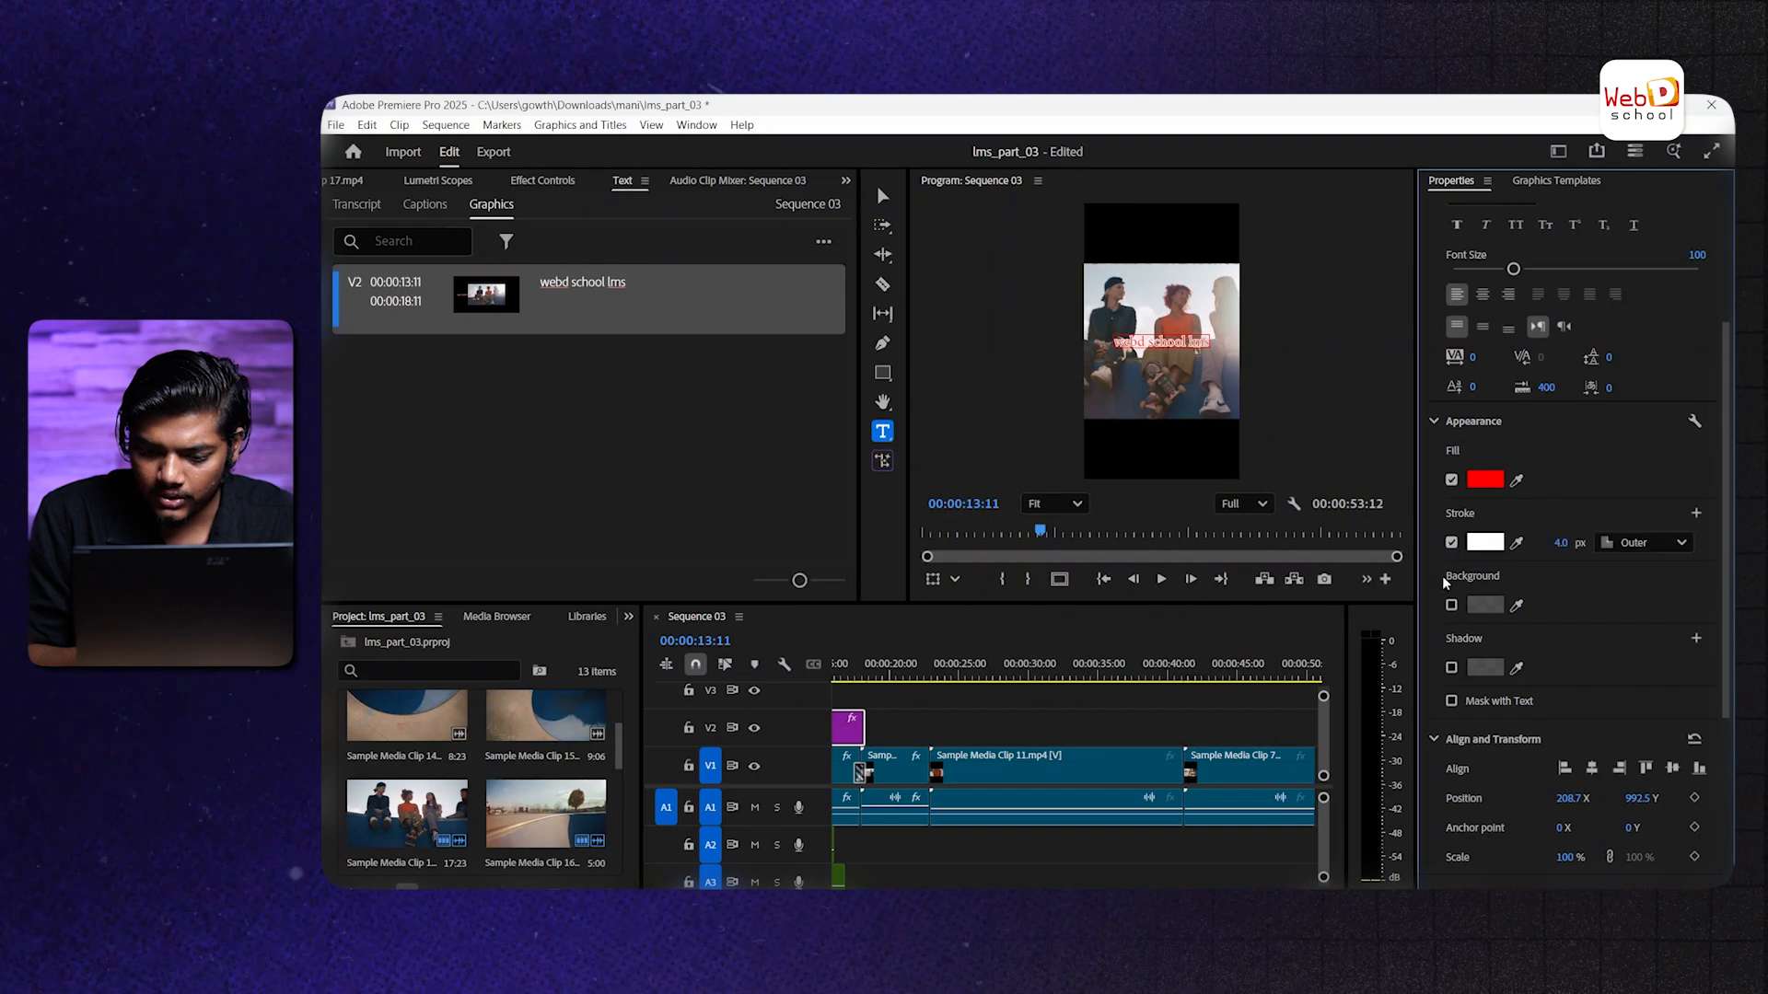
# Enable a background behind the title text with 100 opacity, size 20.7 and corner radius 22
pyautogui.click(1452, 606)
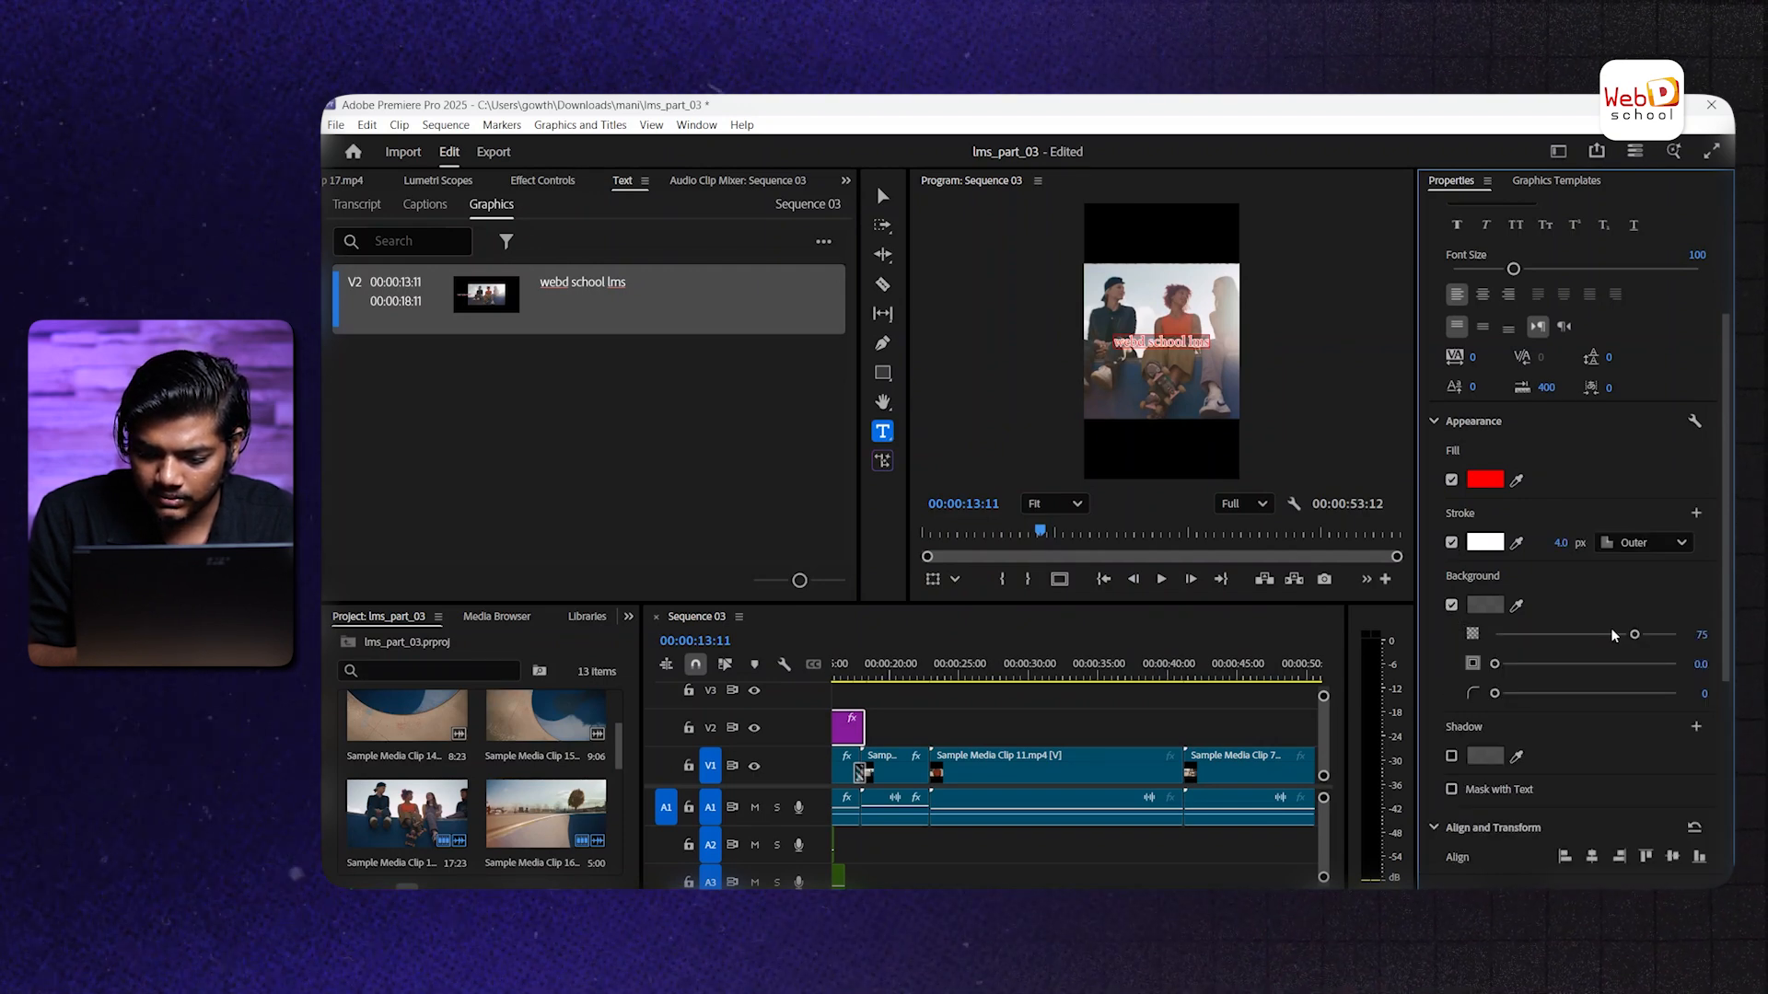
pyautogui.moveTo(1634, 635); pyautogui.dragTo(1638, 638)
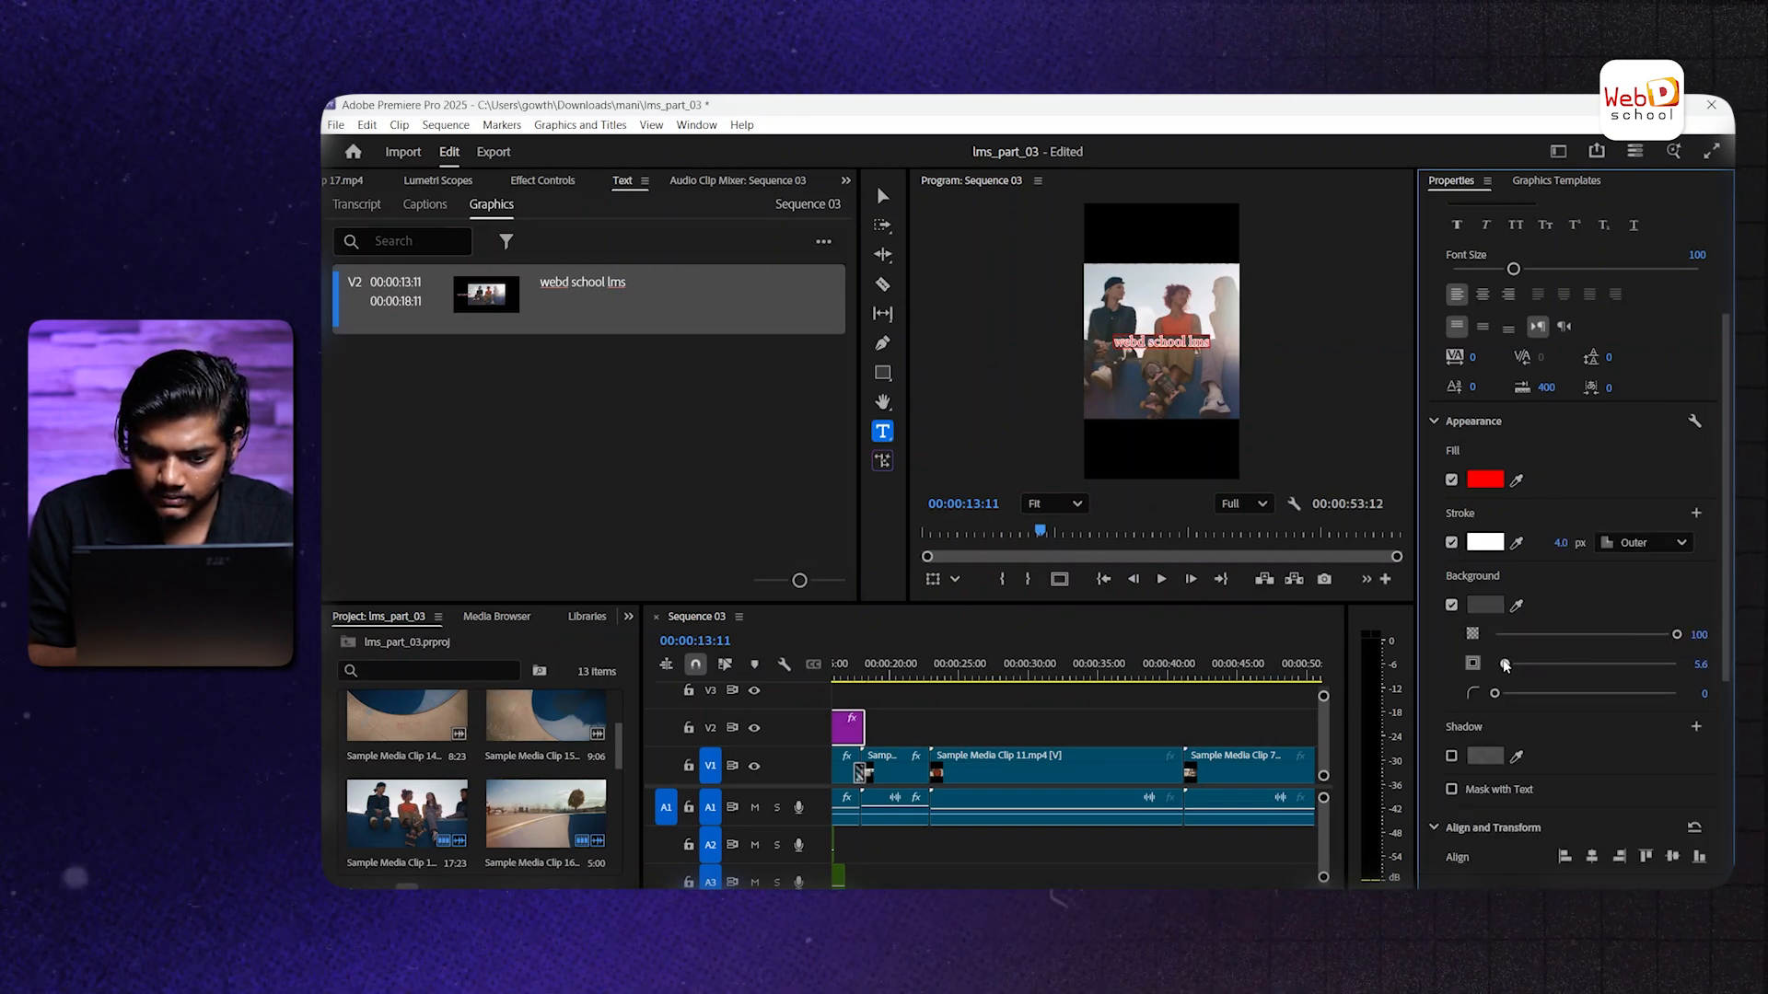
pyautogui.moveTo(1507, 666); pyautogui.dragTo(1534, 696)
pyautogui.scroll(-3, 1528, 681)
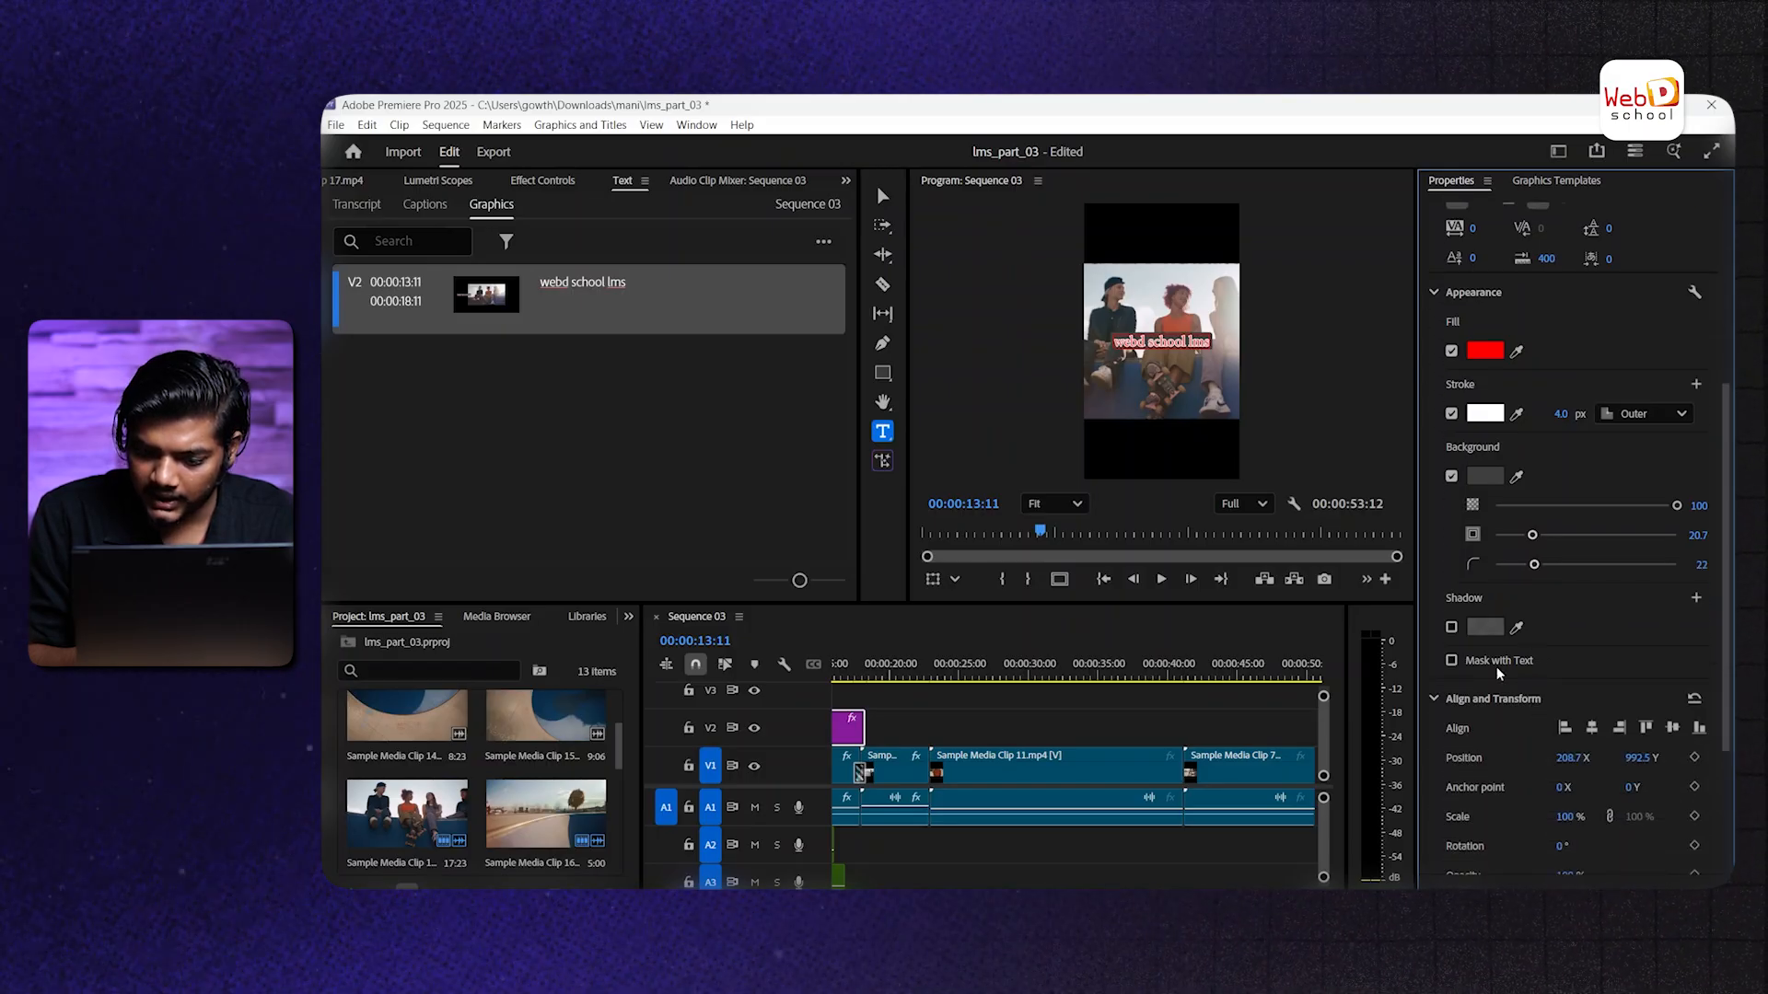
# Enable the title text's shadow, try right paragraph alignment, and set the alignment to centre
pyautogui.click(1451, 628)
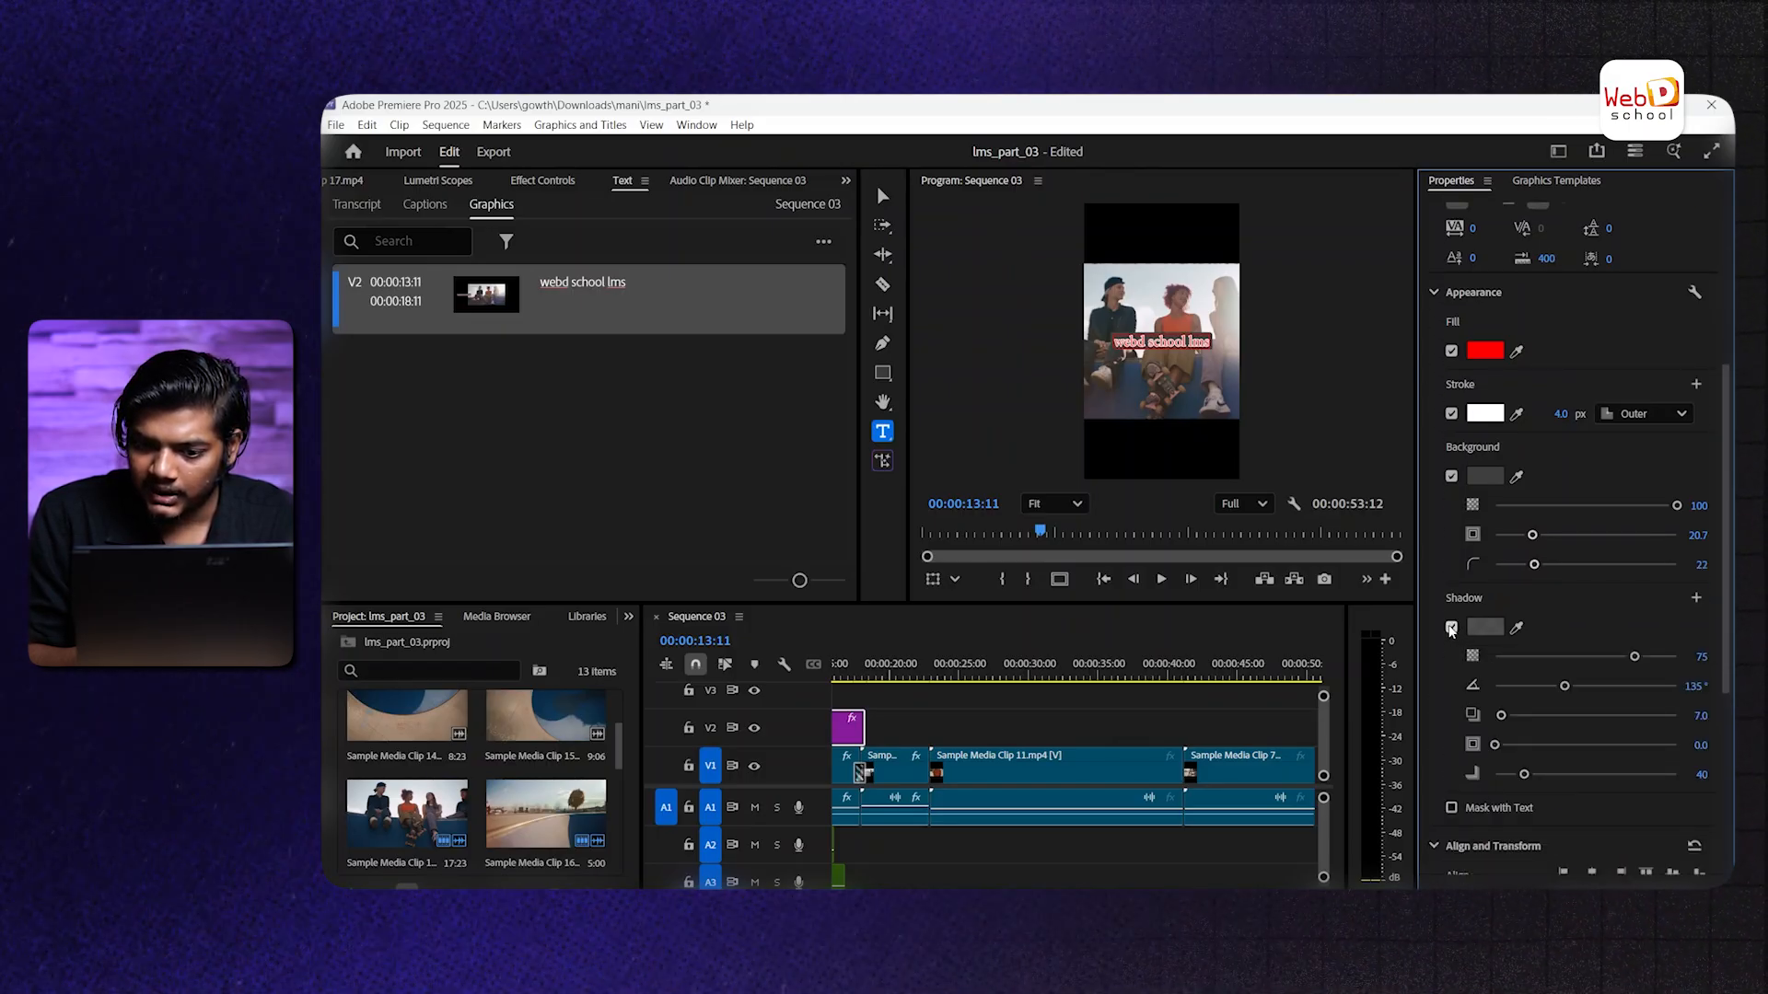
pyautogui.scroll(5, 1452, 630)
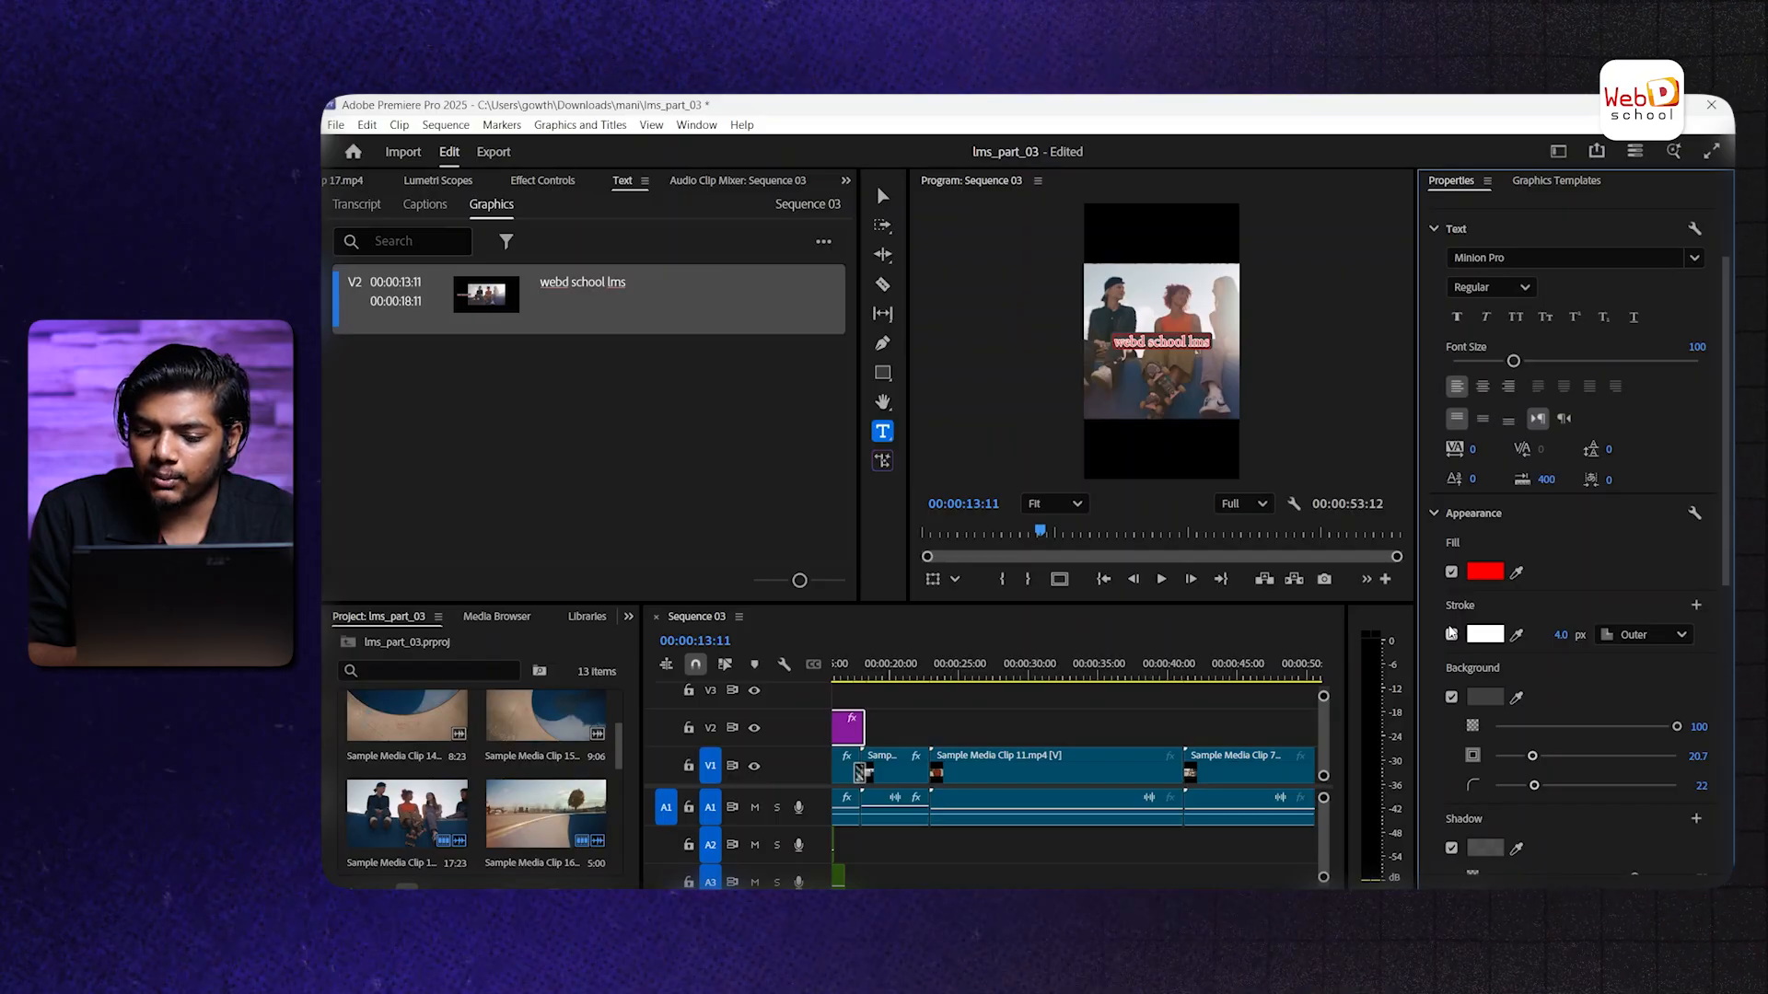
pyautogui.click(1508, 387)
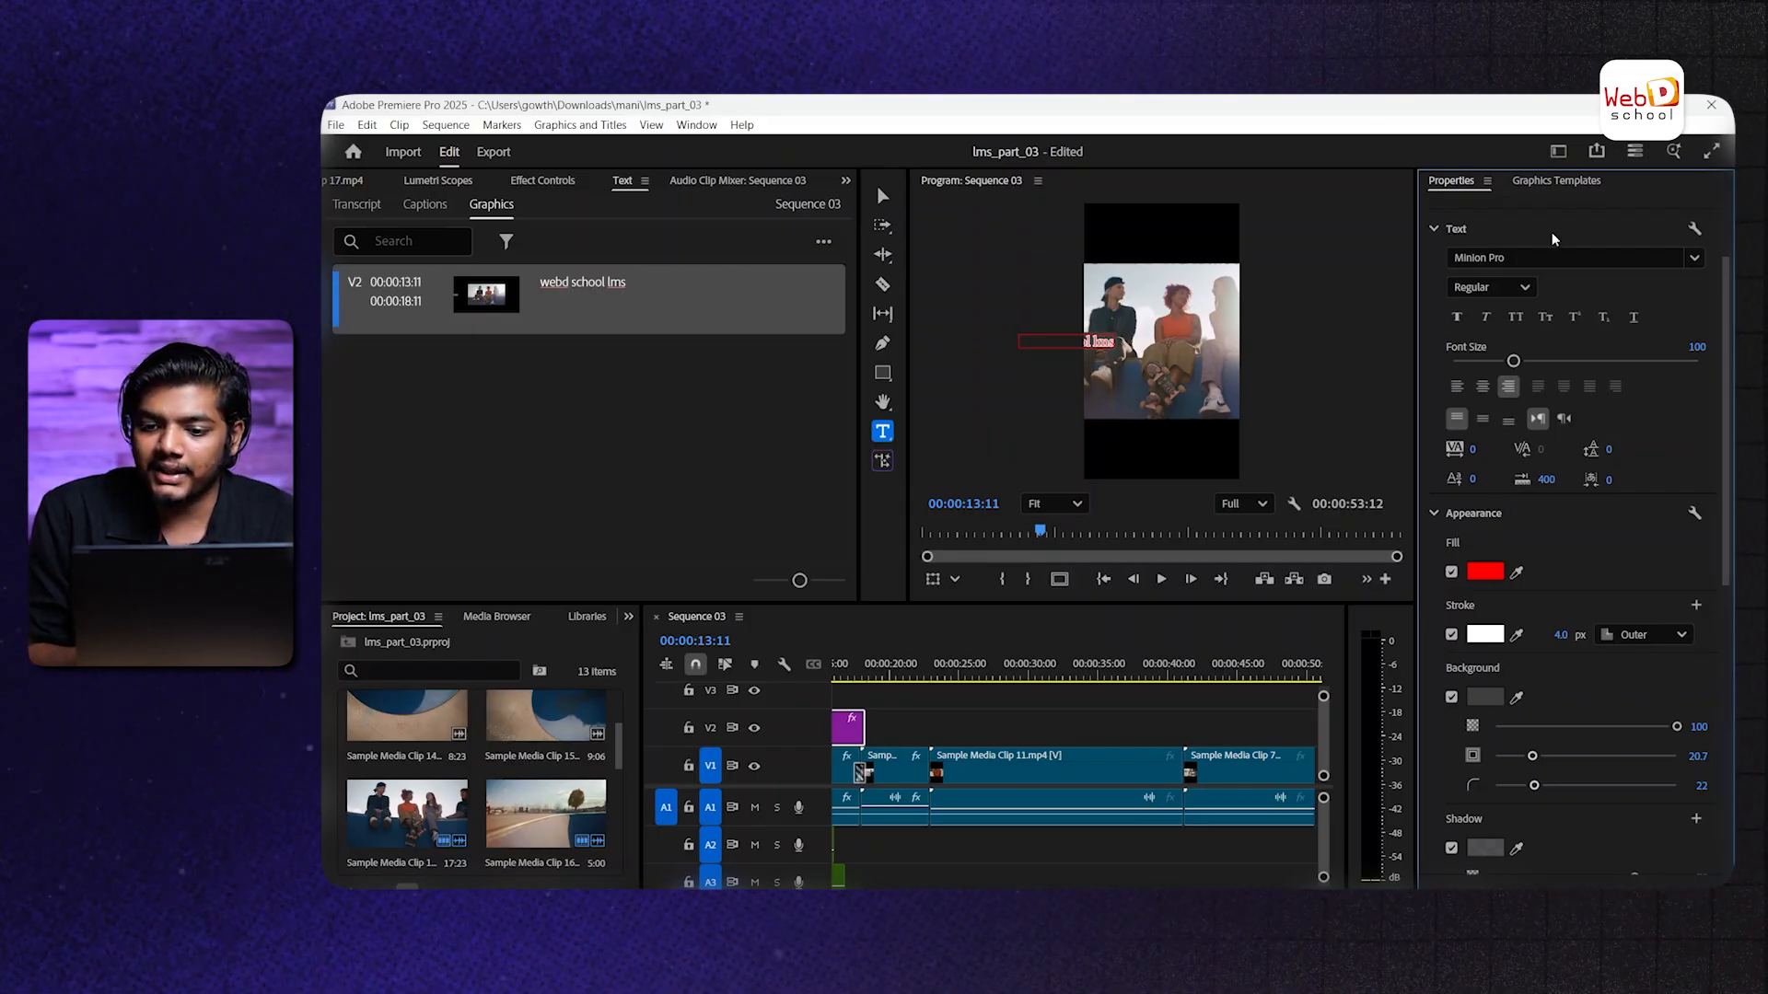
pyautogui.click(1482, 387)
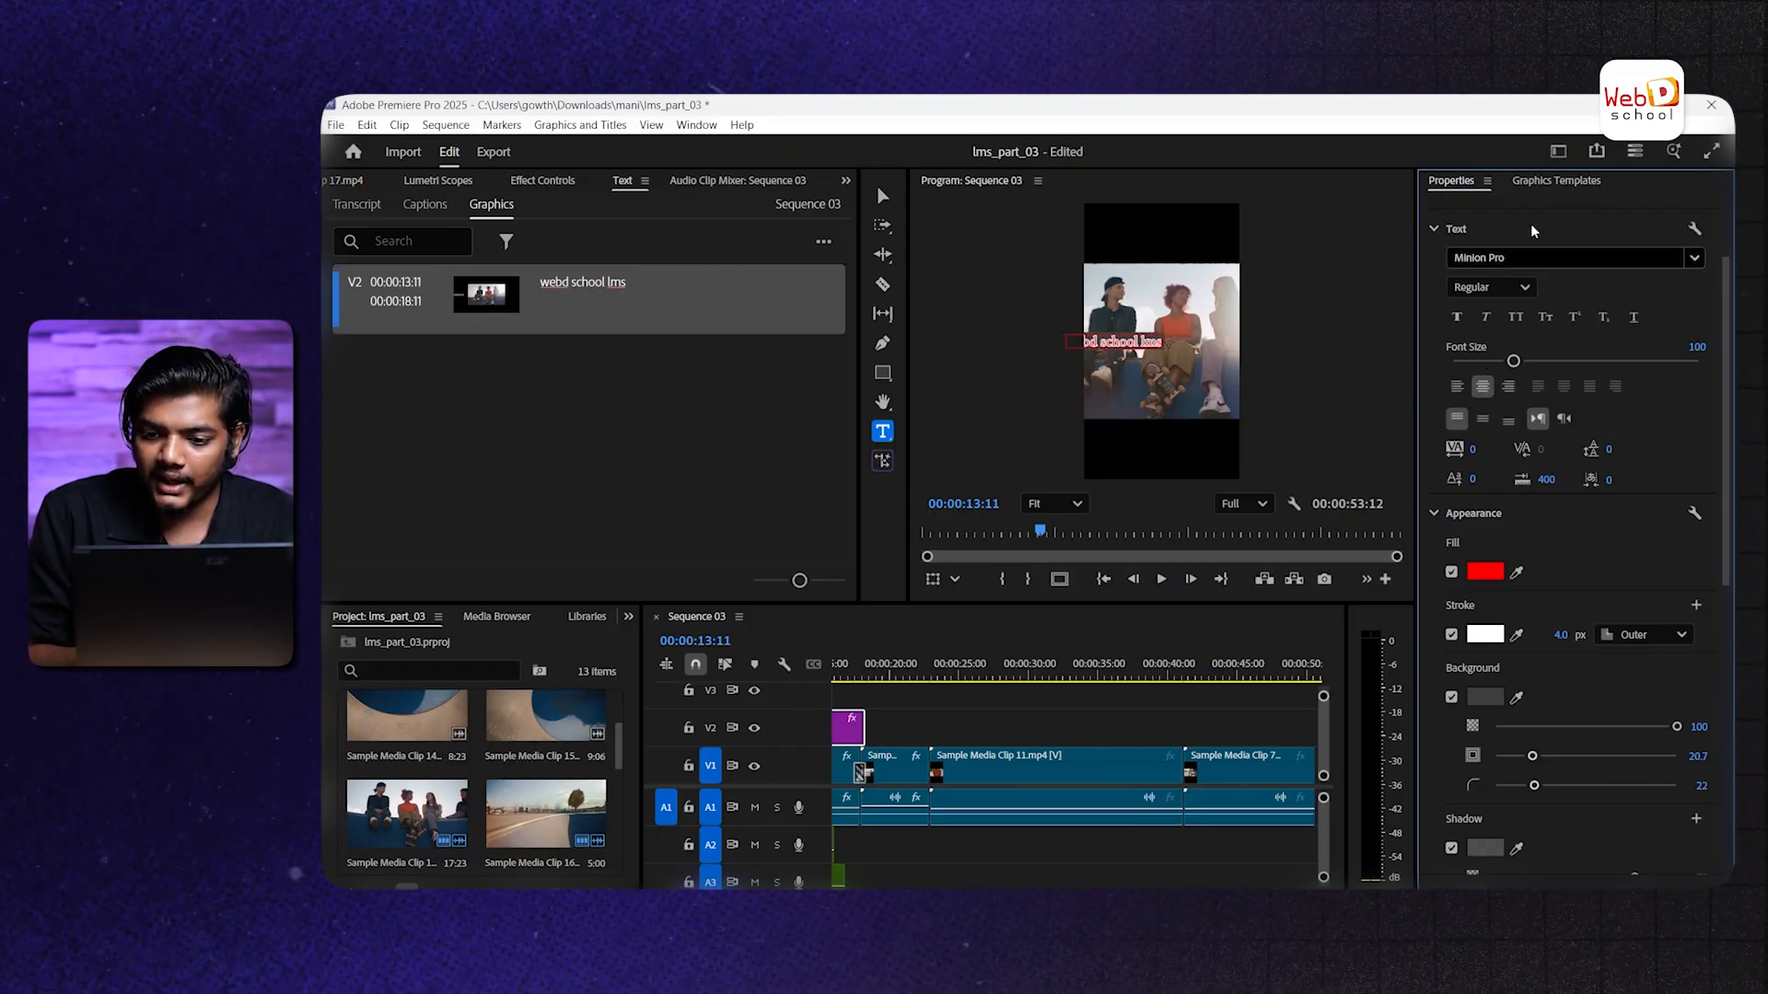
# Browse the graphics templates and place the Gaming Bullet List template on track V2 at about 00:00:28:04
pyautogui.click(1556, 184)
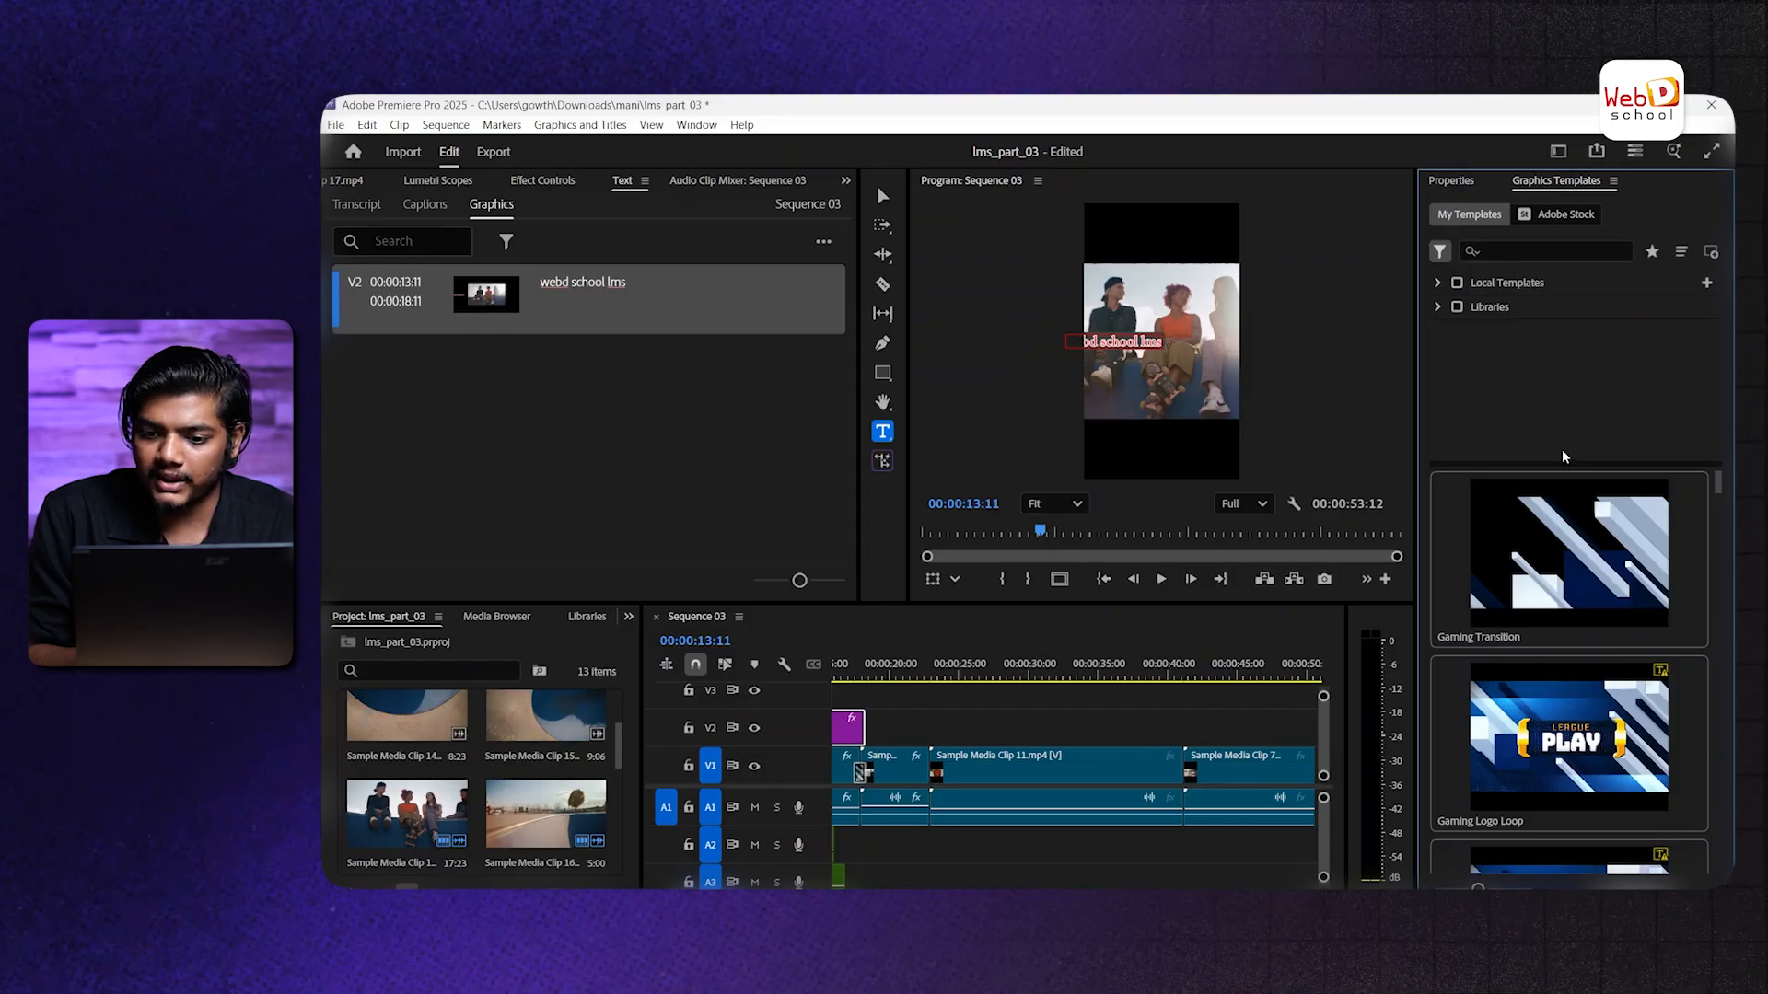
pyautogui.scroll(-1, 1563, 579)
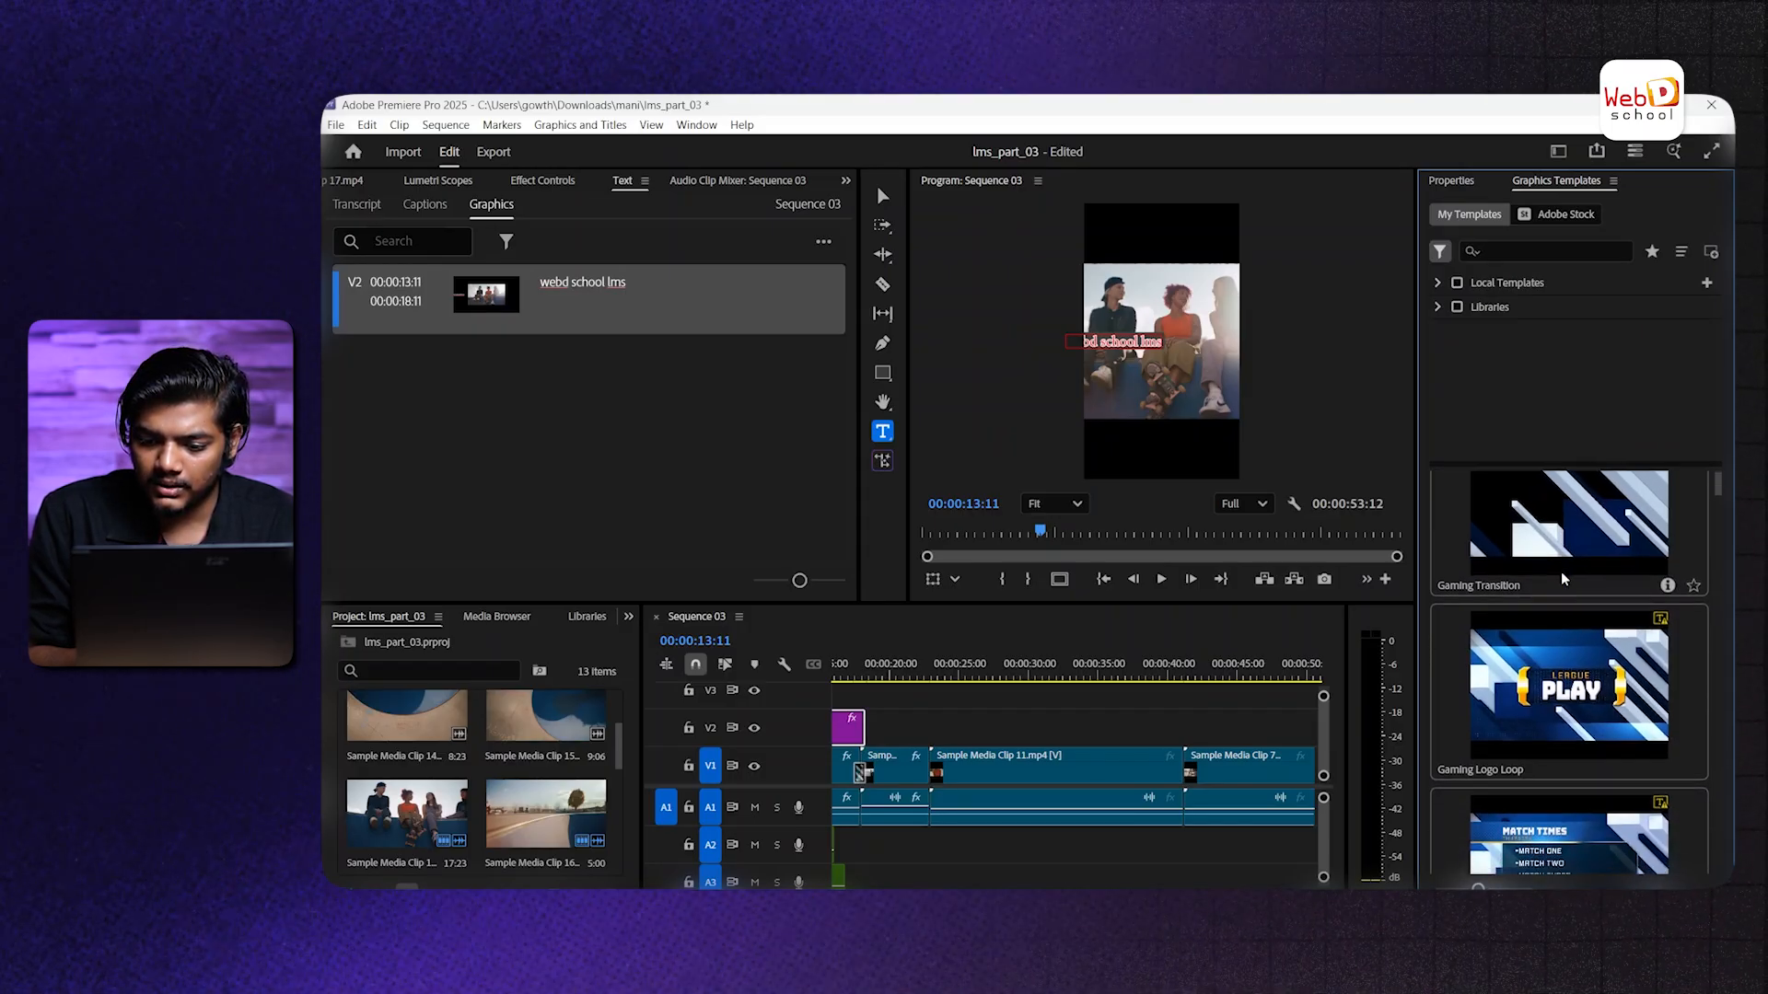
pyautogui.scroll(-3, 1562, 579)
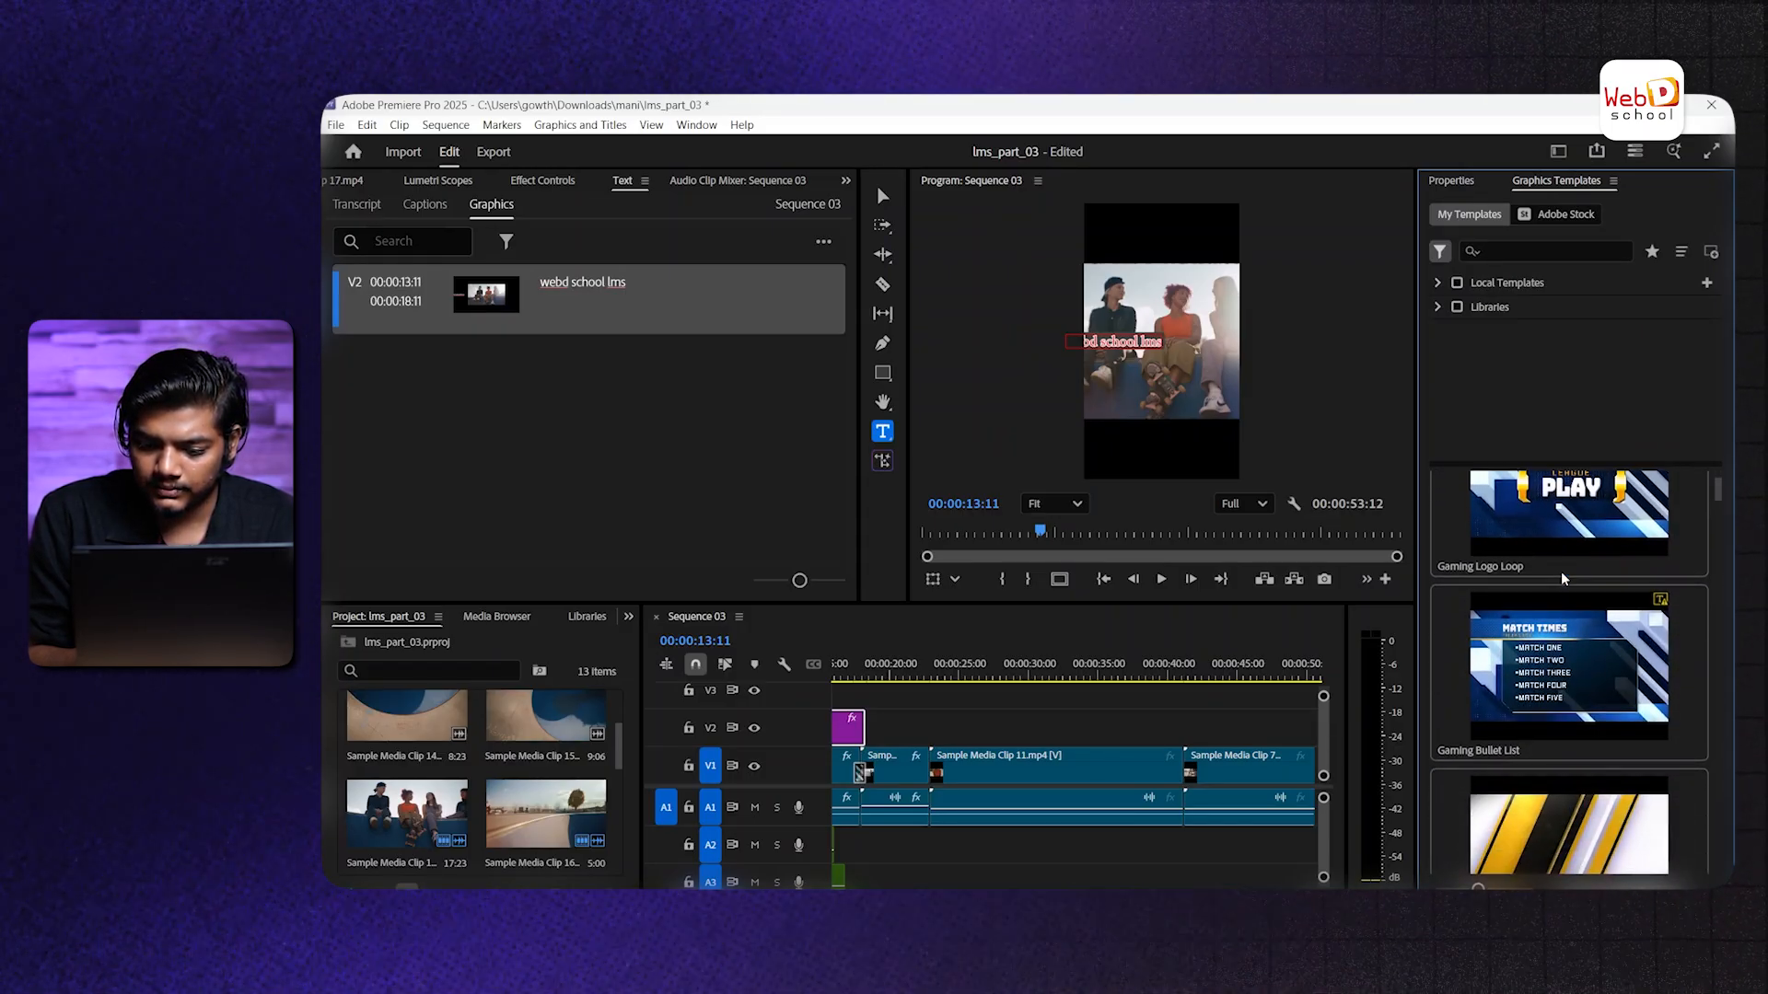
pyautogui.click(1535, 697)
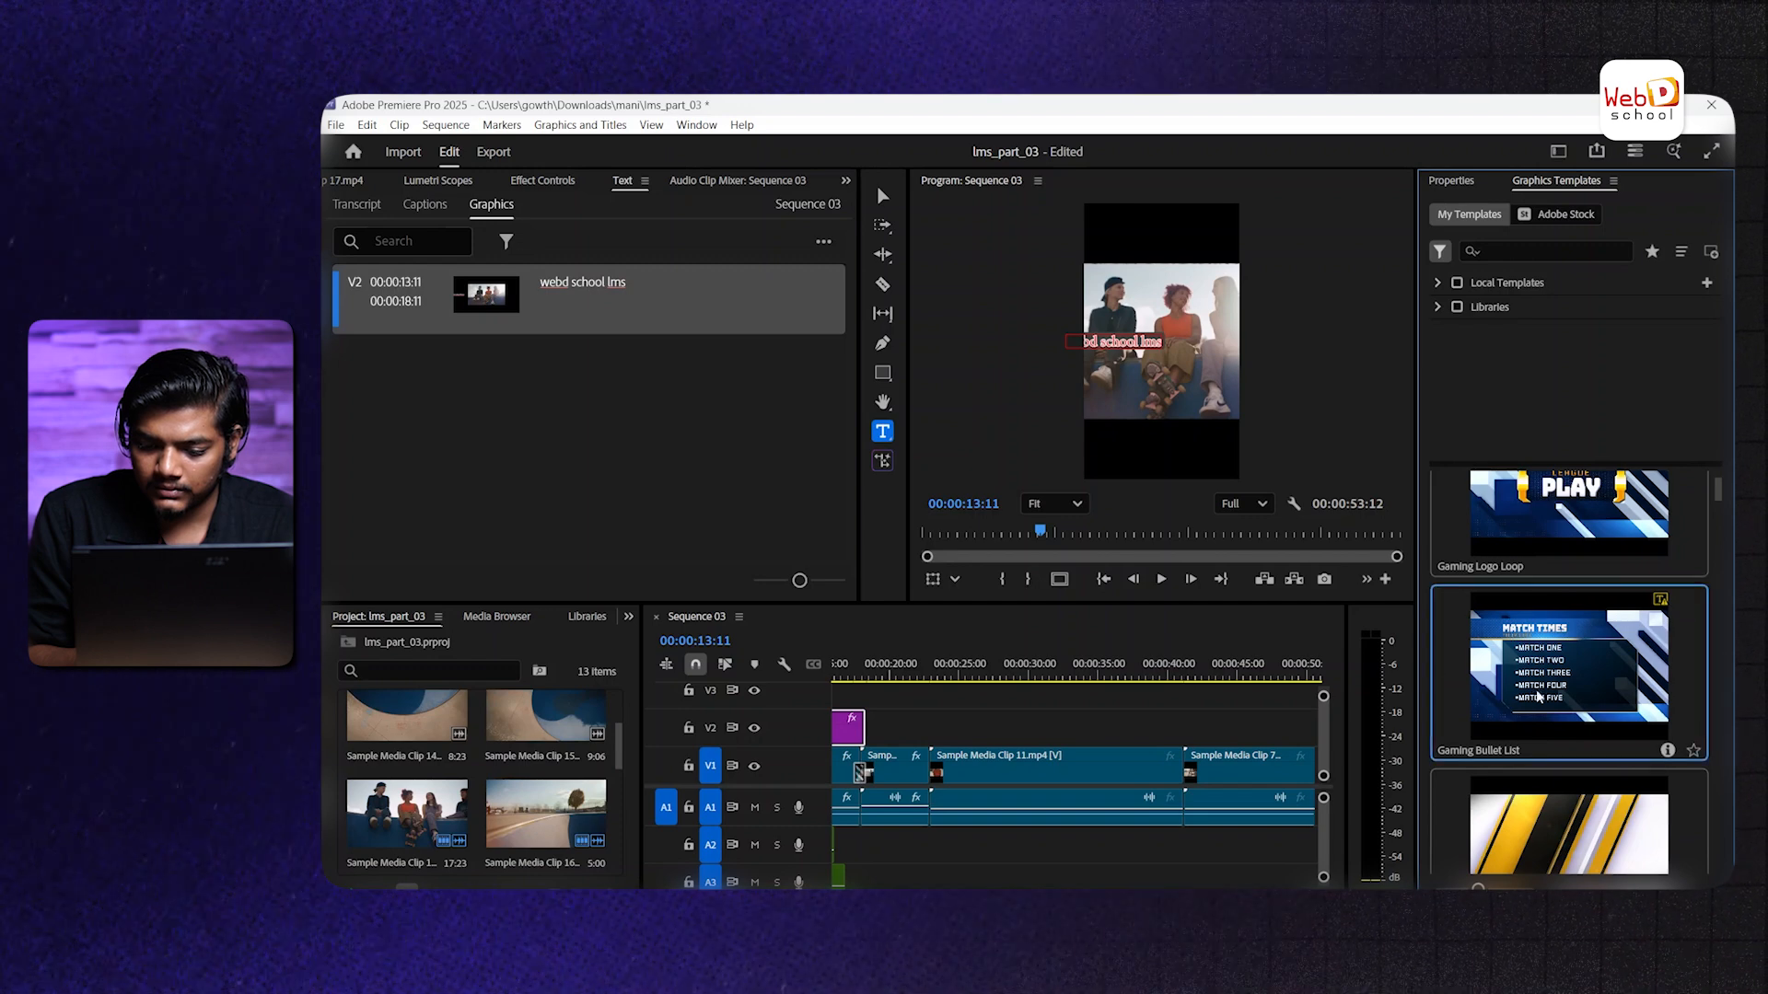
pyautogui.moveTo(1178, 445); pyautogui.dragTo(1008, 727)
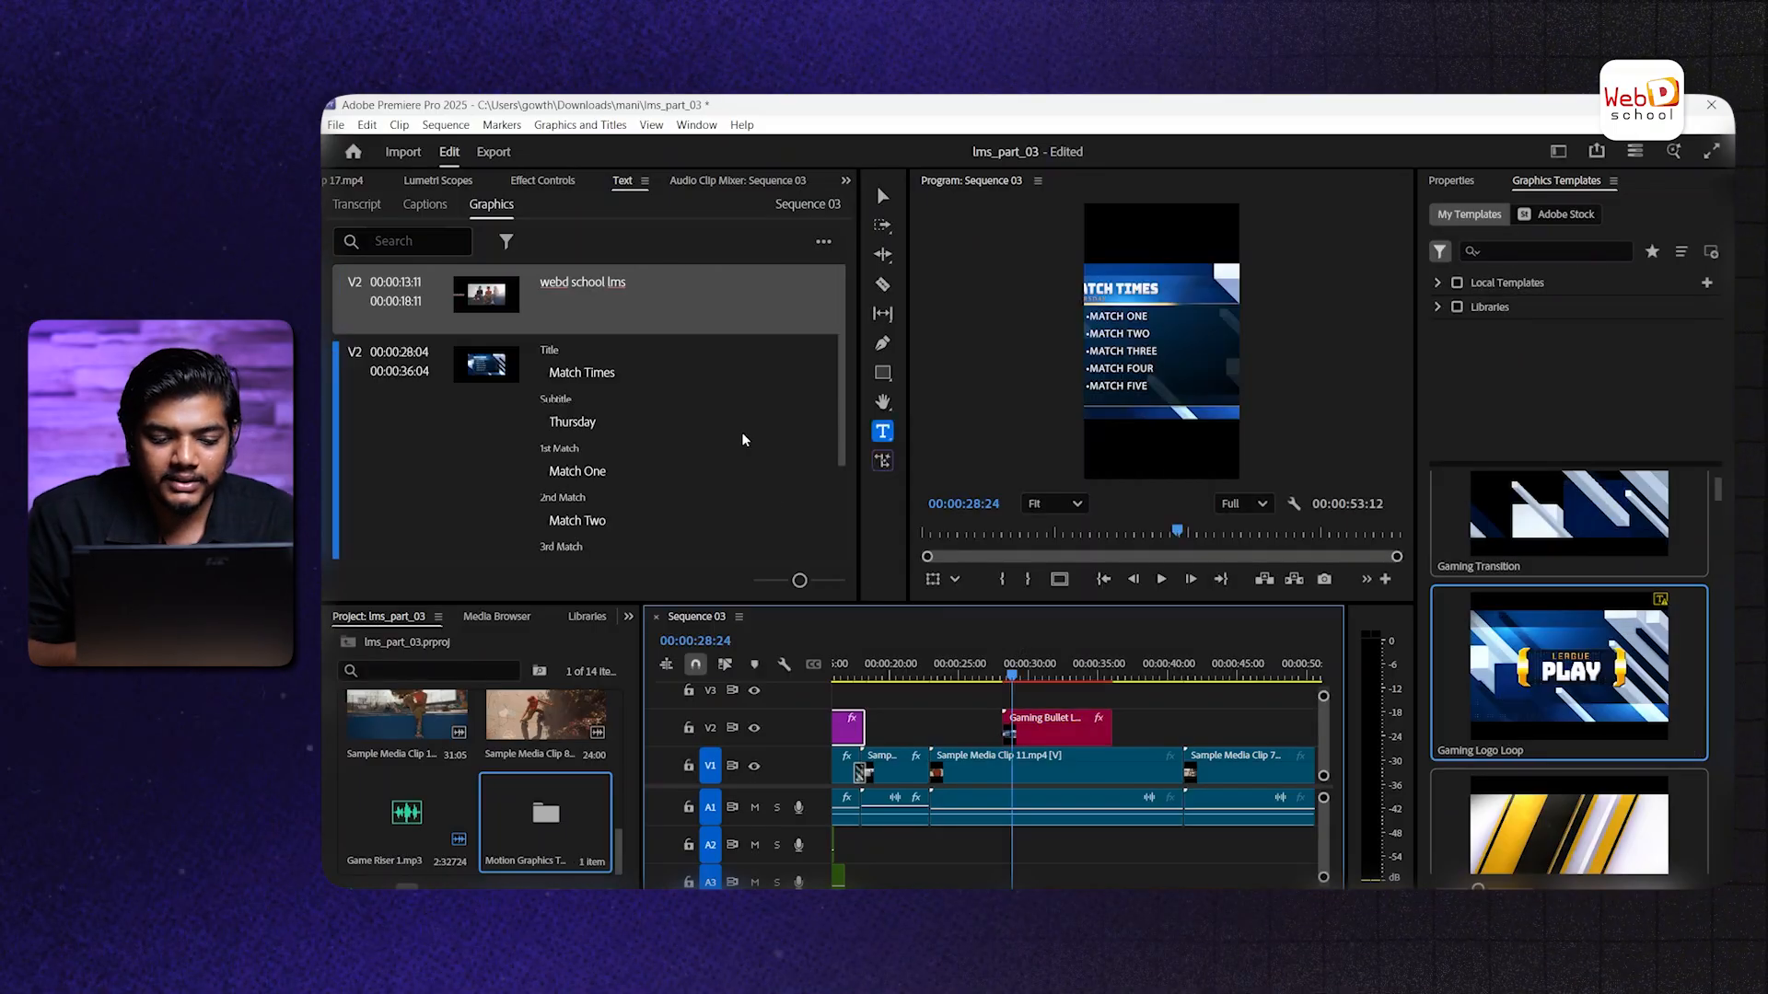
pyautogui.click(1049, 677)
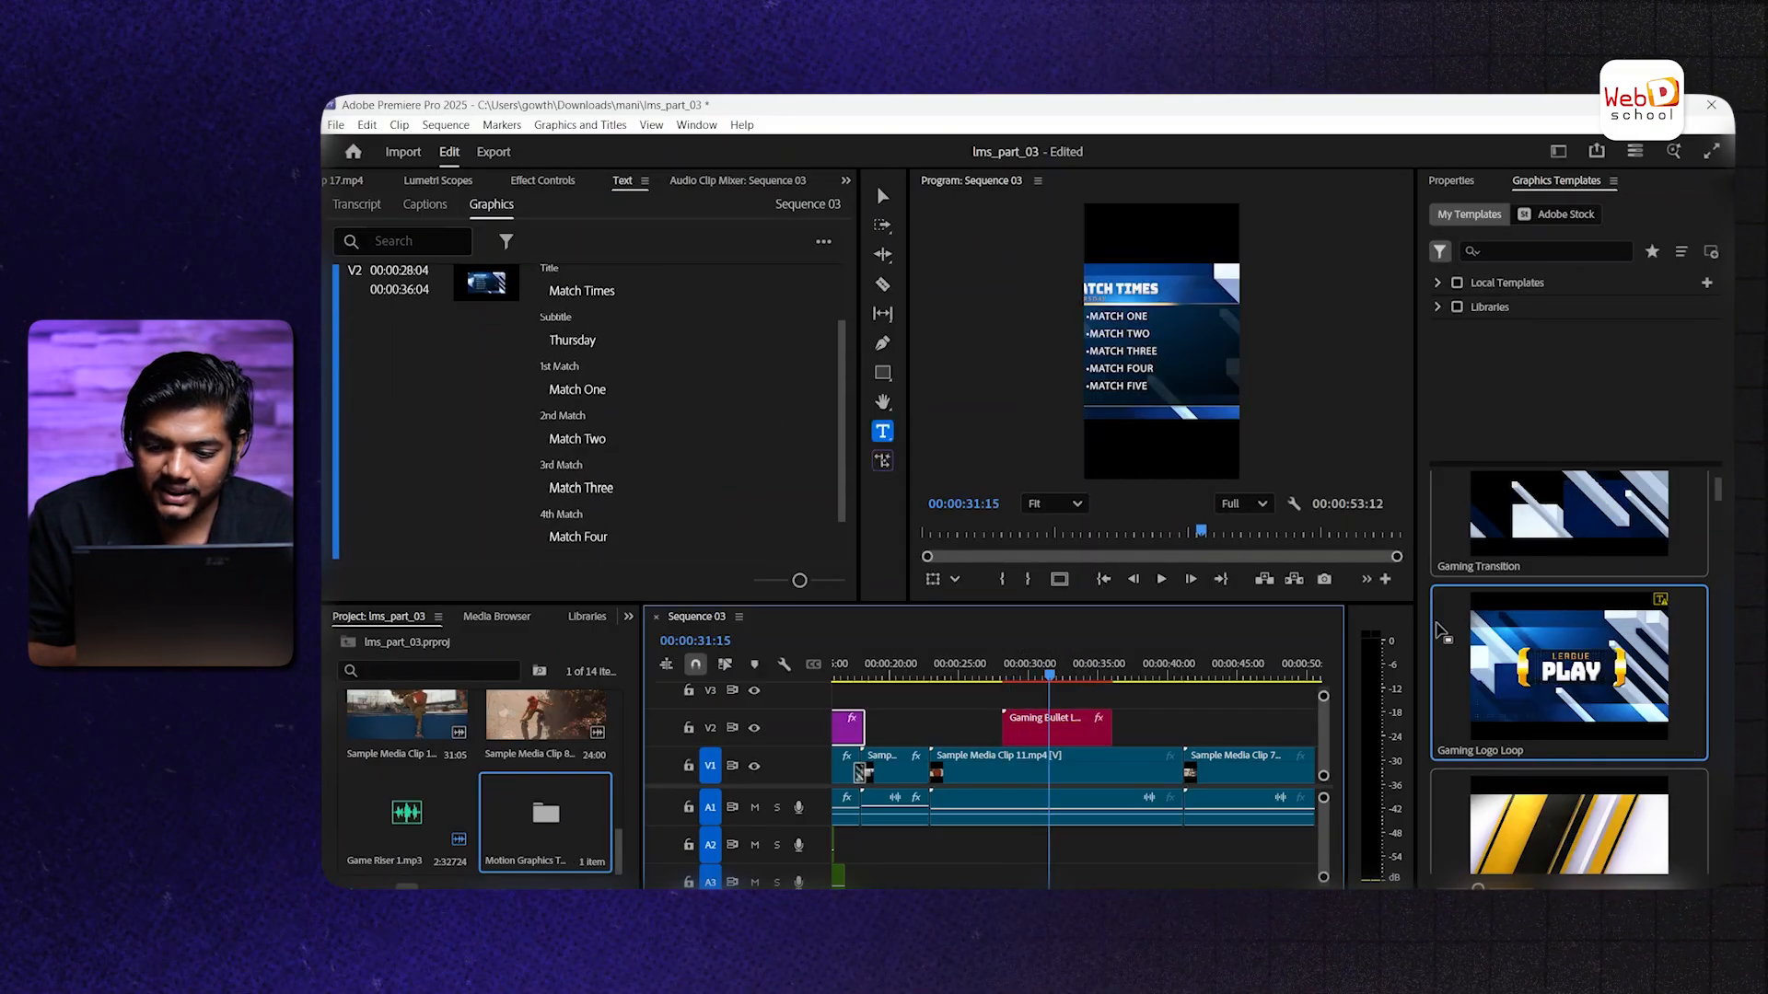
pyautogui.click(1033, 730)
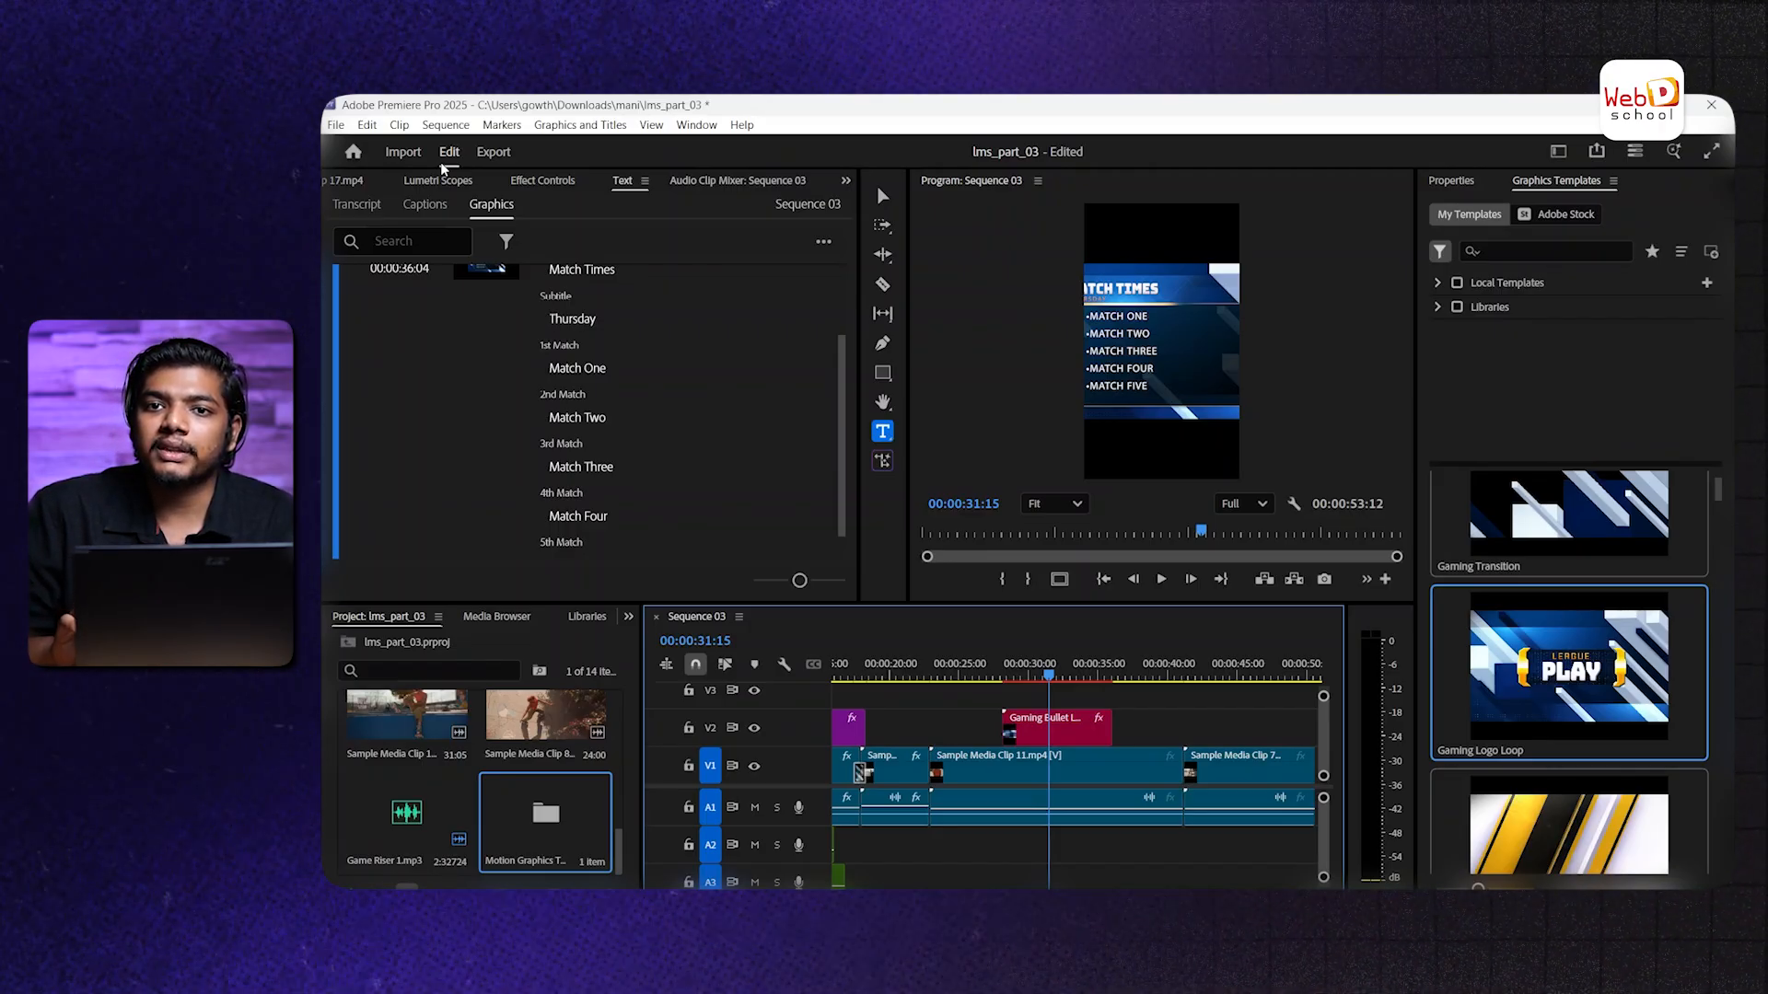
# Open the Project Manager for Sequence 03 and browse for the resulting project's destination folder
pyautogui.click(336, 125)
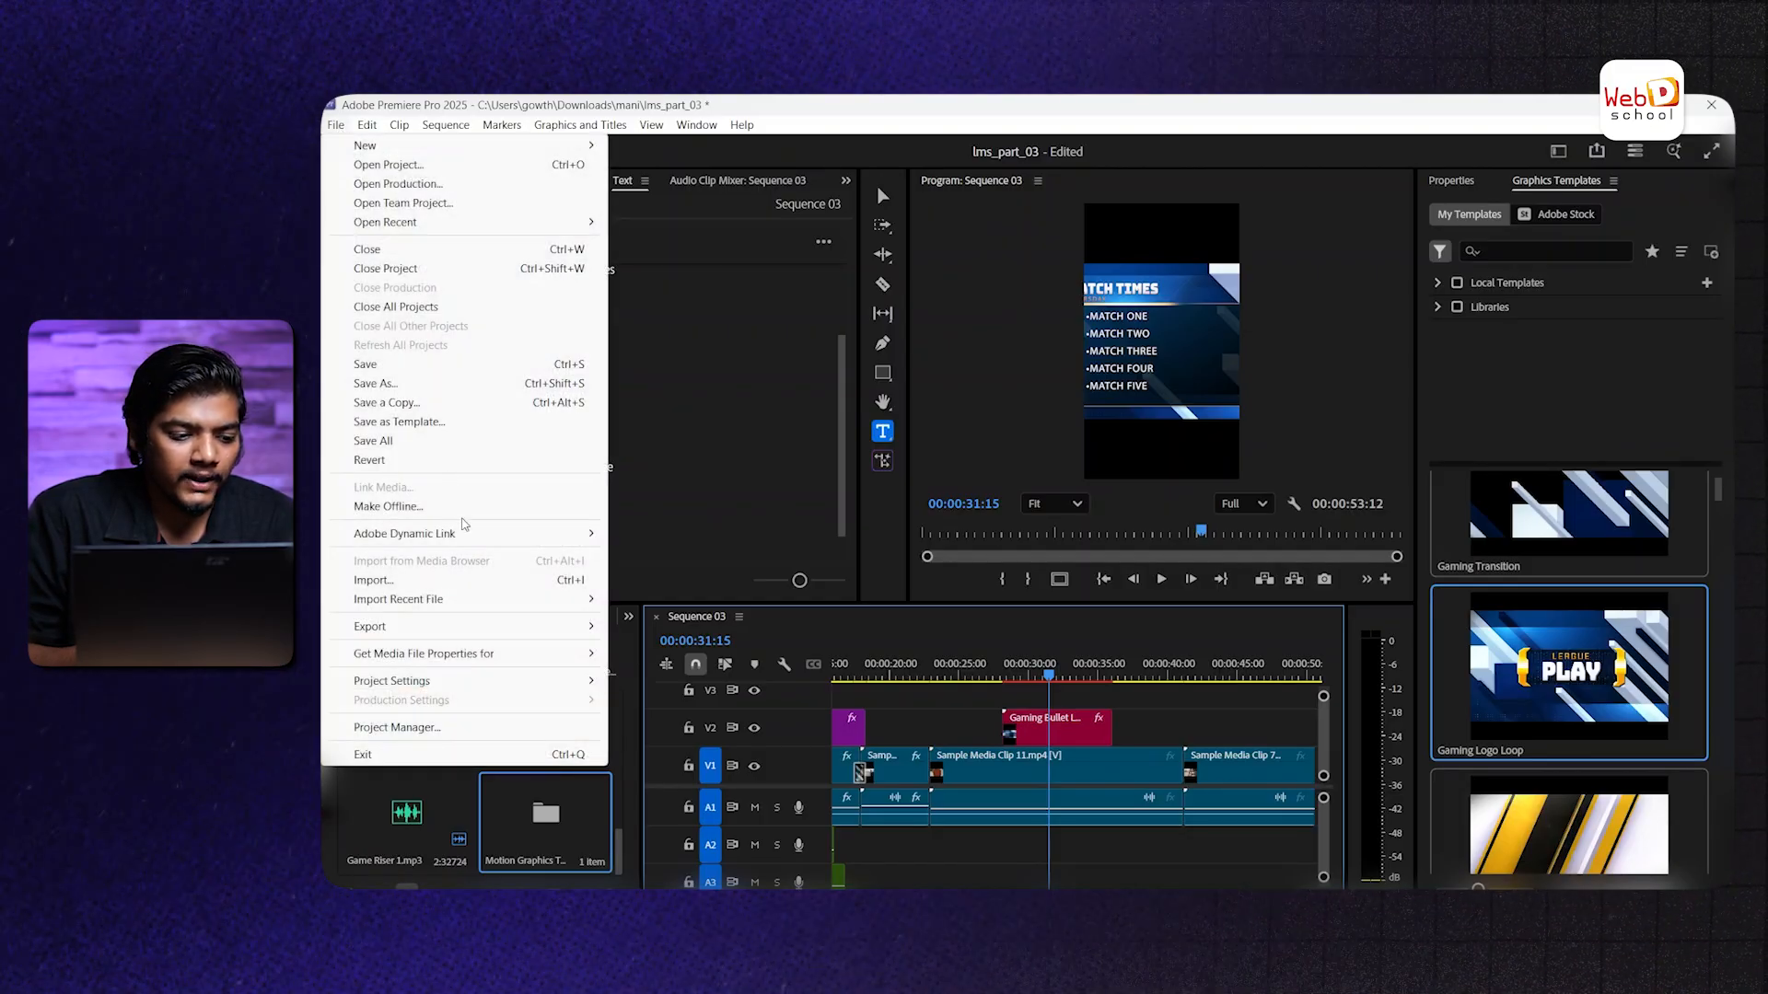
pyautogui.click(483, 727)
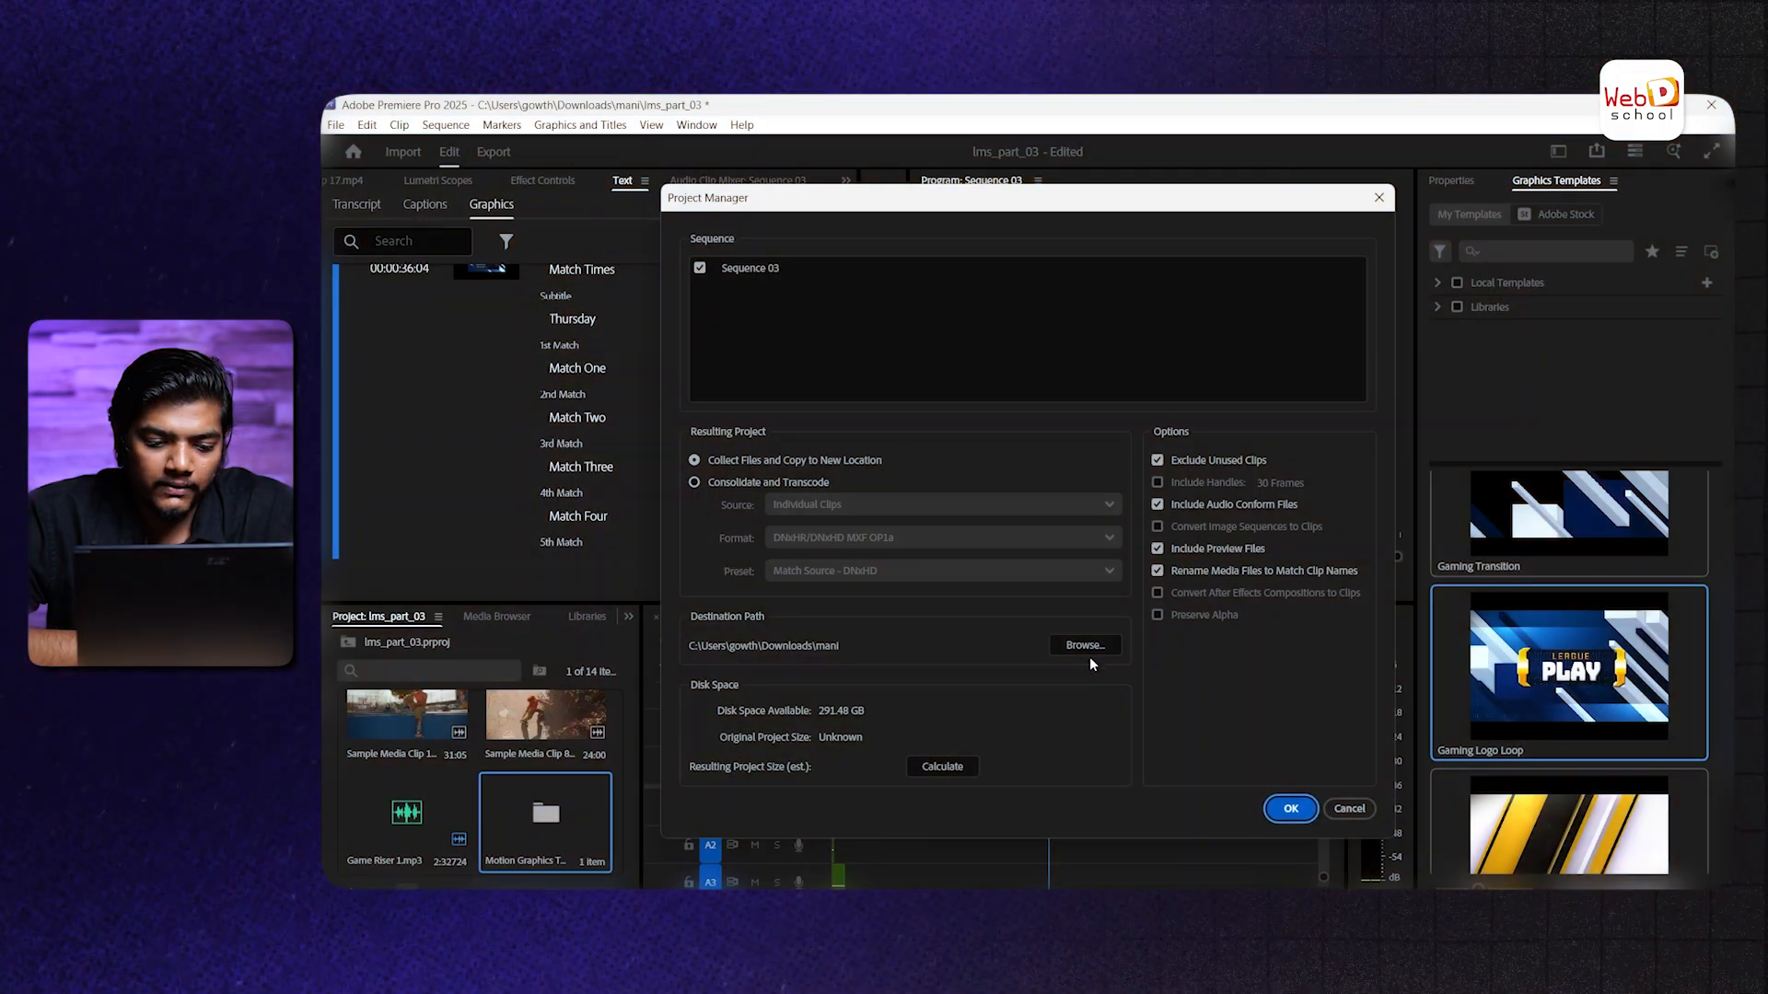
pyautogui.click(1087, 646)
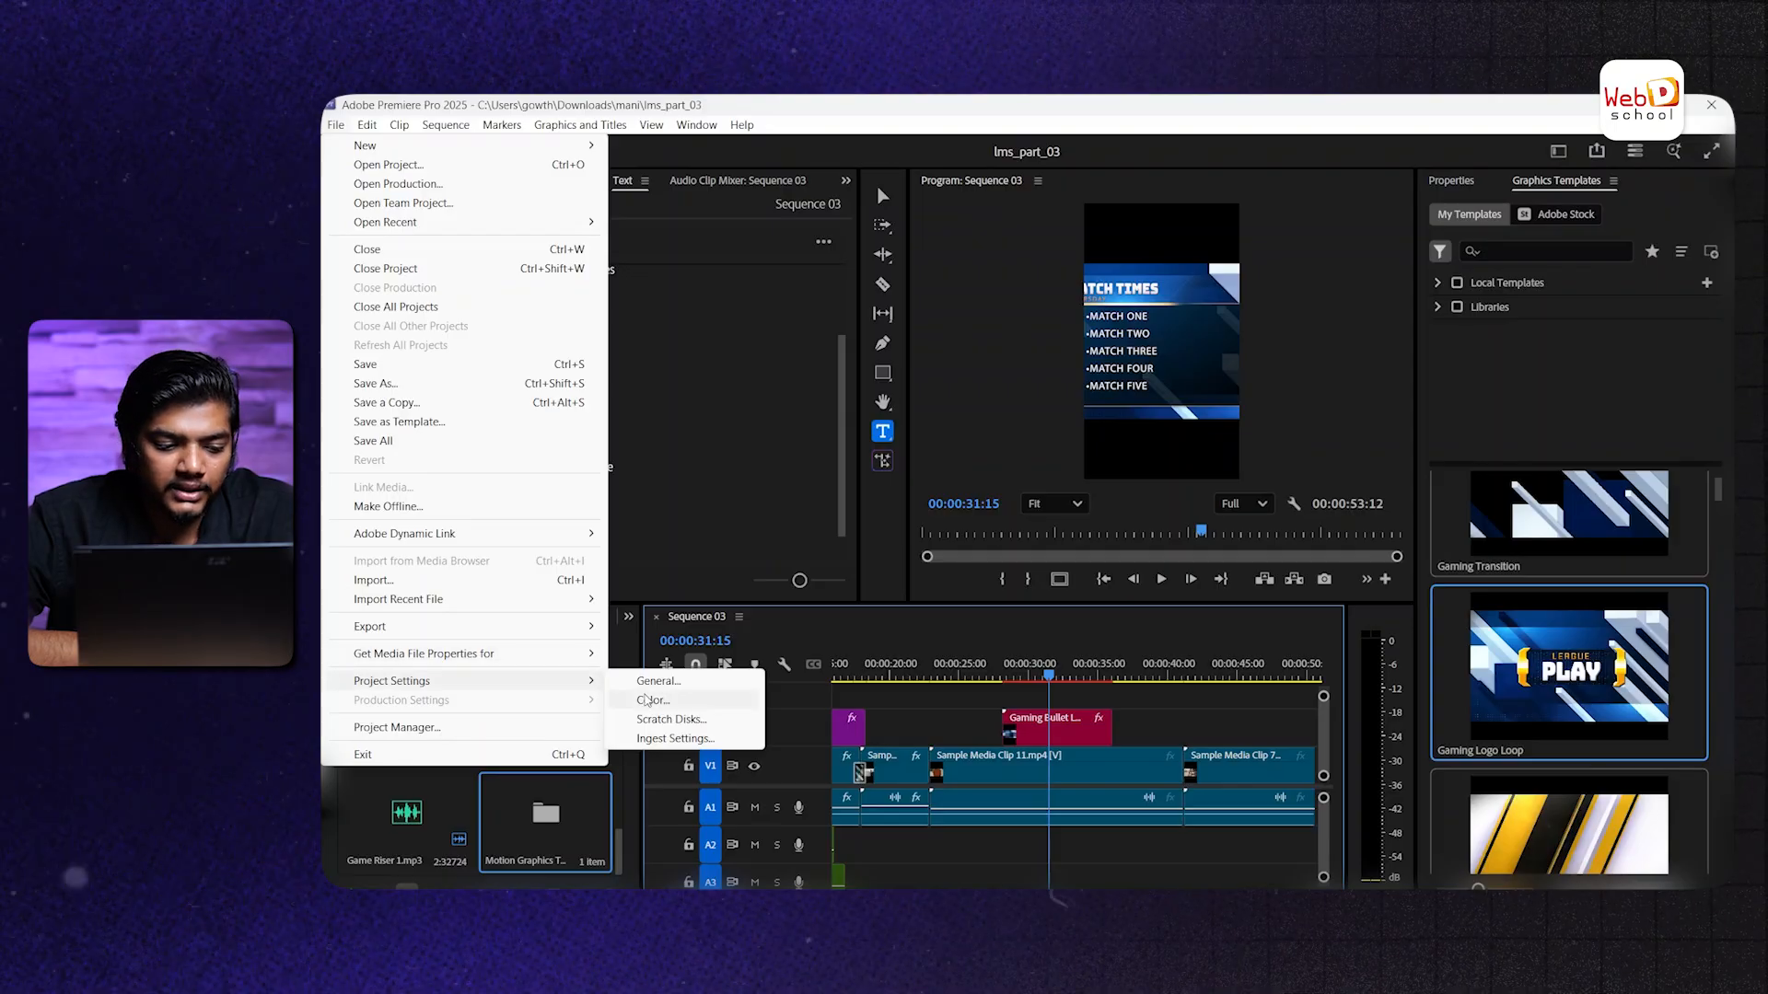
# Open the general project settings and examine the available video renderer options
pyautogui.click(651, 693)
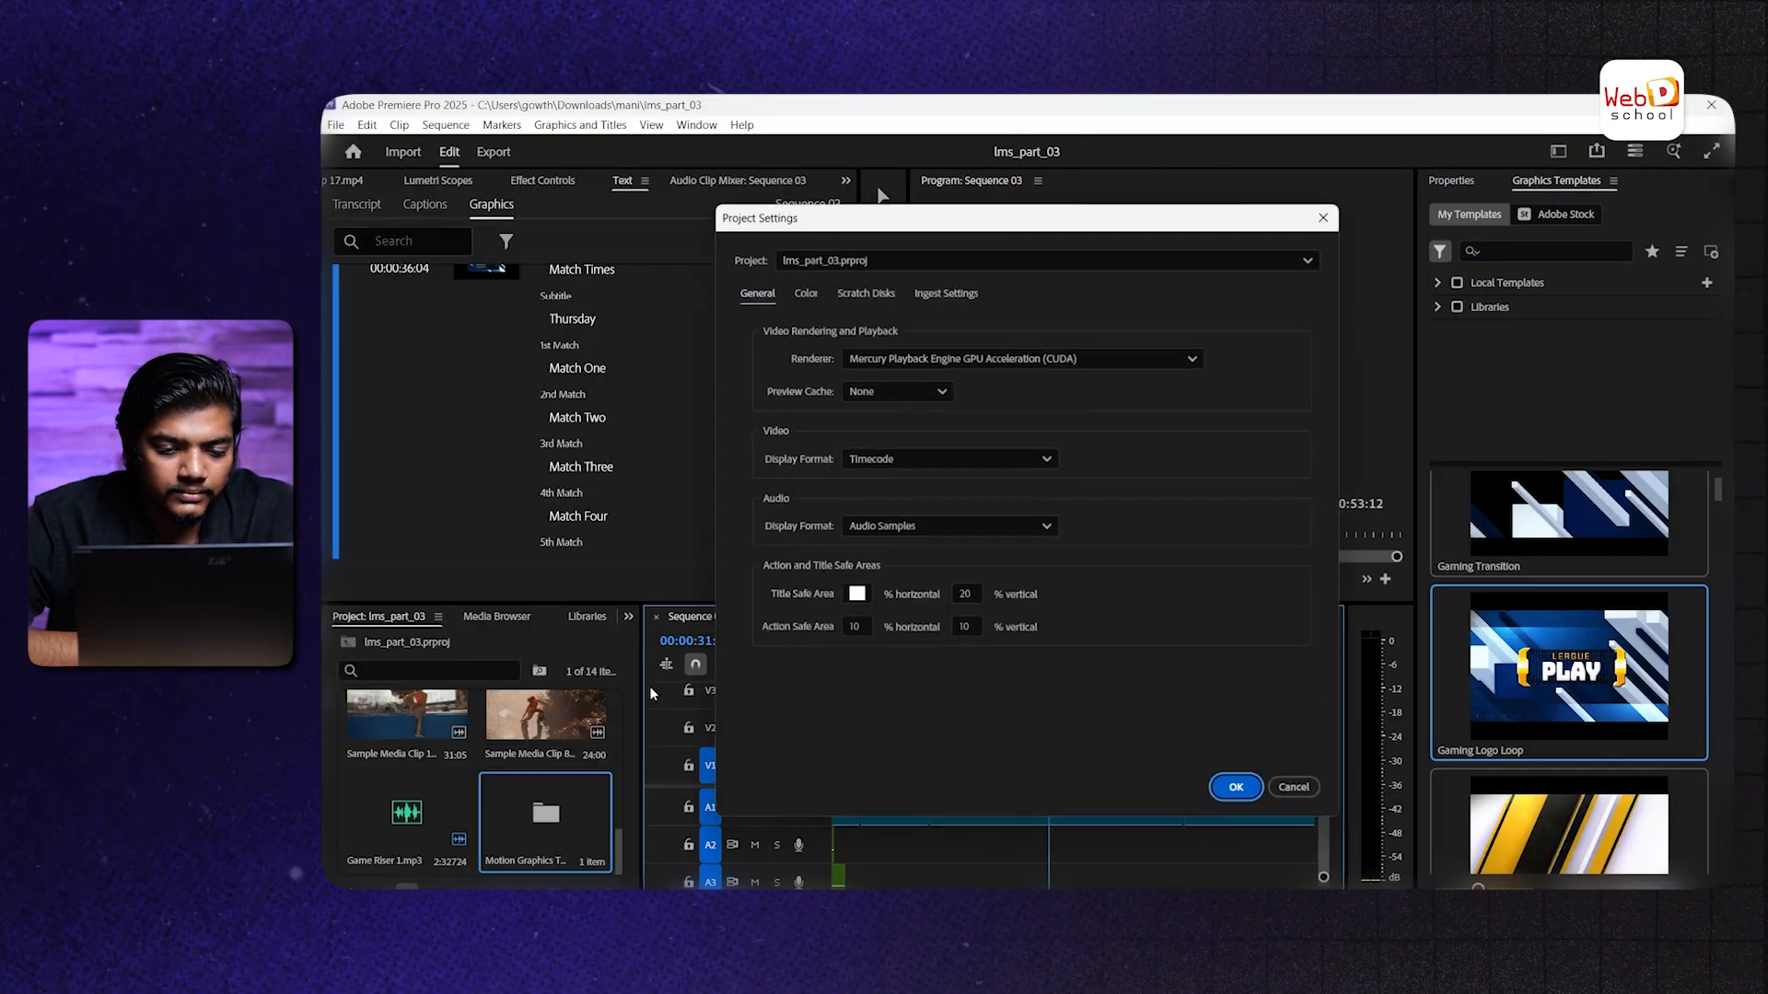
pyautogui.click(1011, 357)
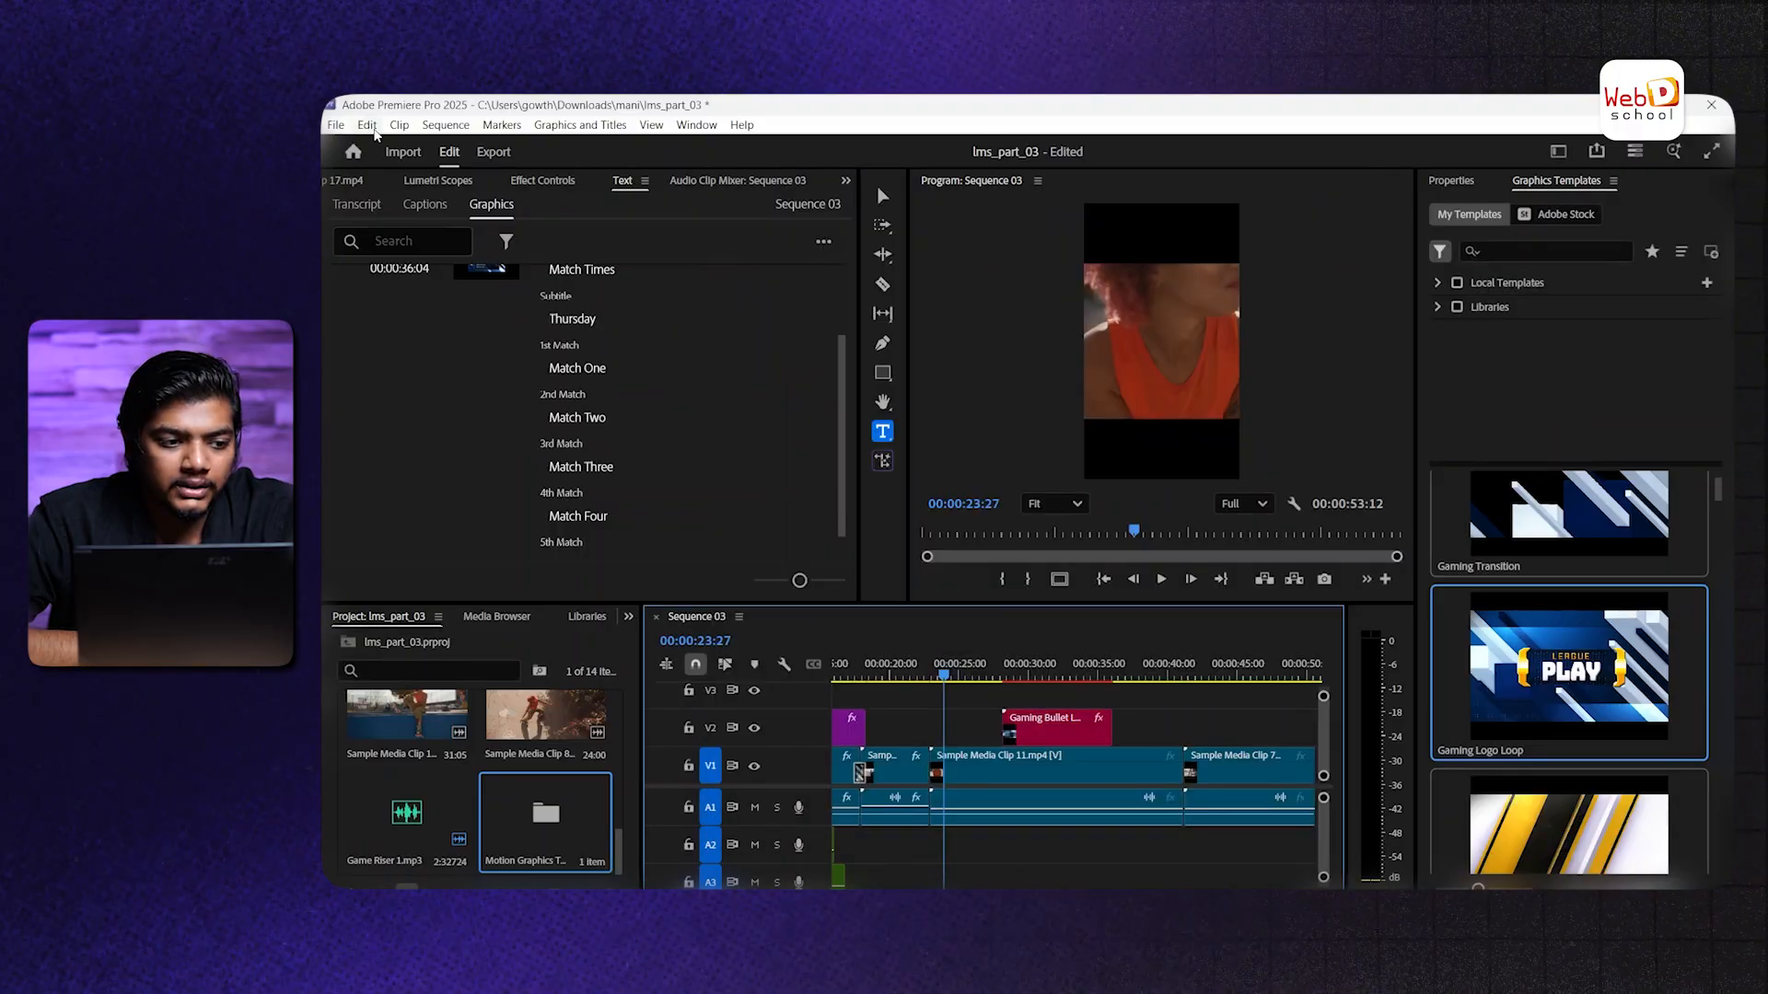
# Set the Auto Save preferences to save projects automatically every 2 minutes
pyautogui.click(368, 126)
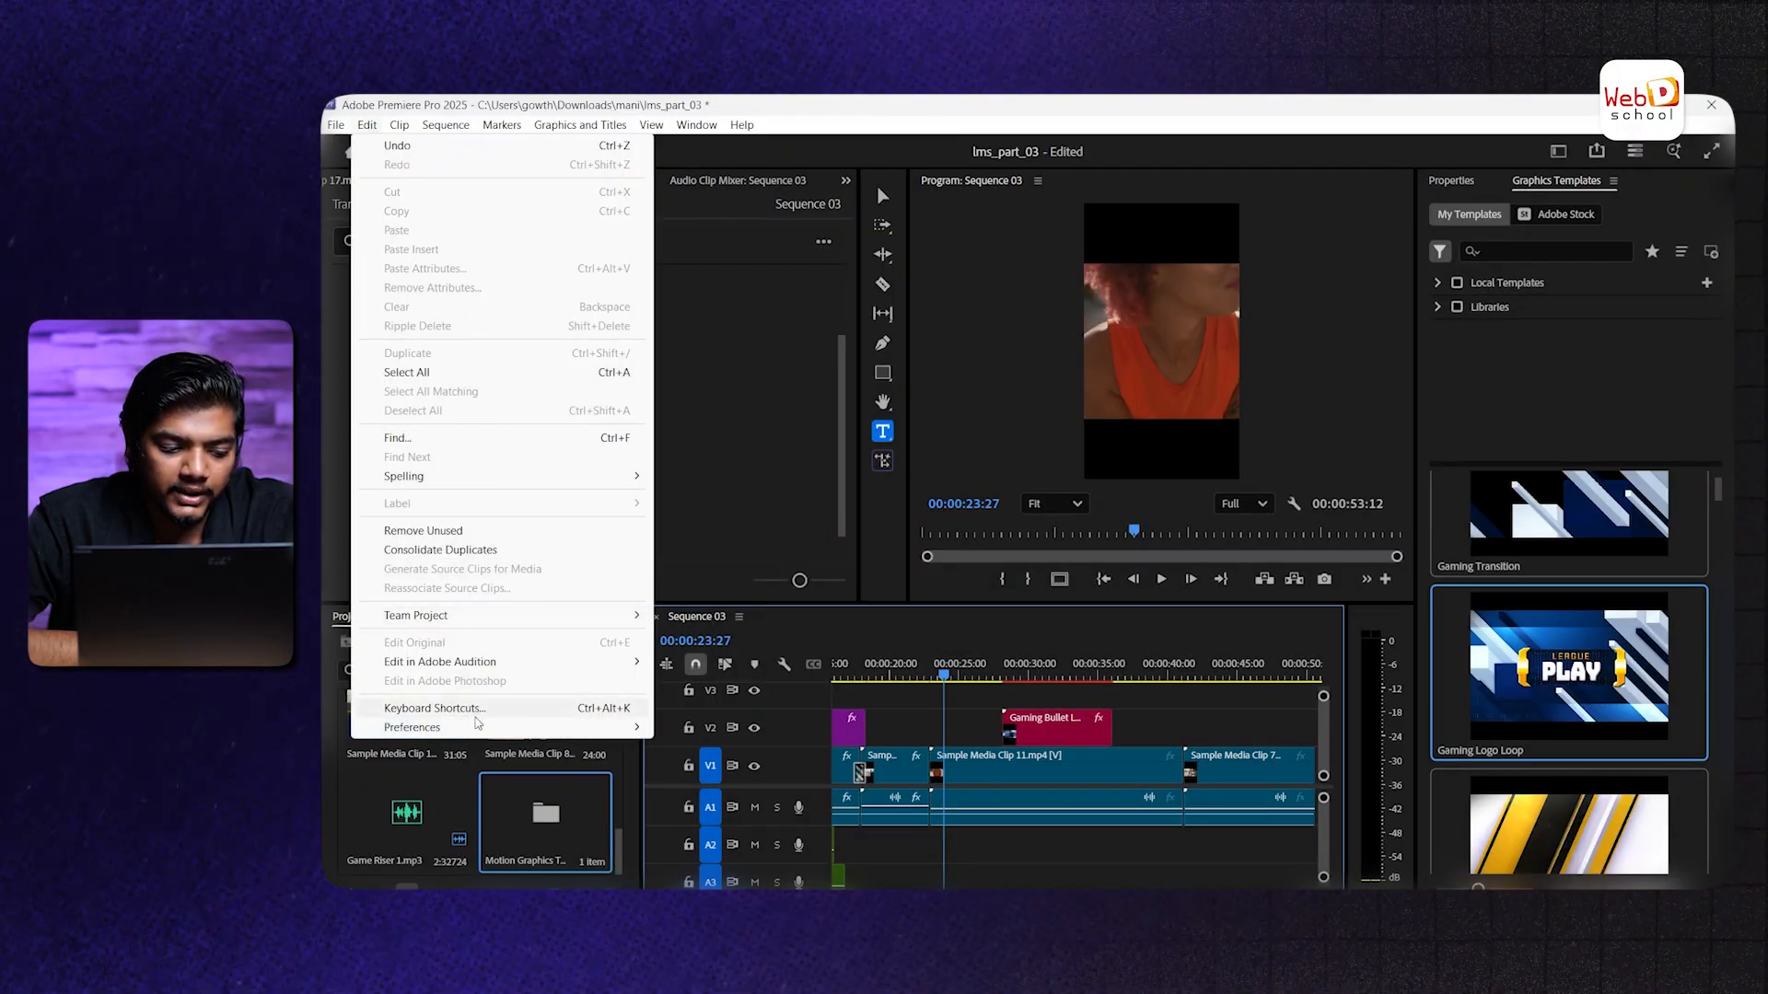
pyautogui.moveTo(516, 727)
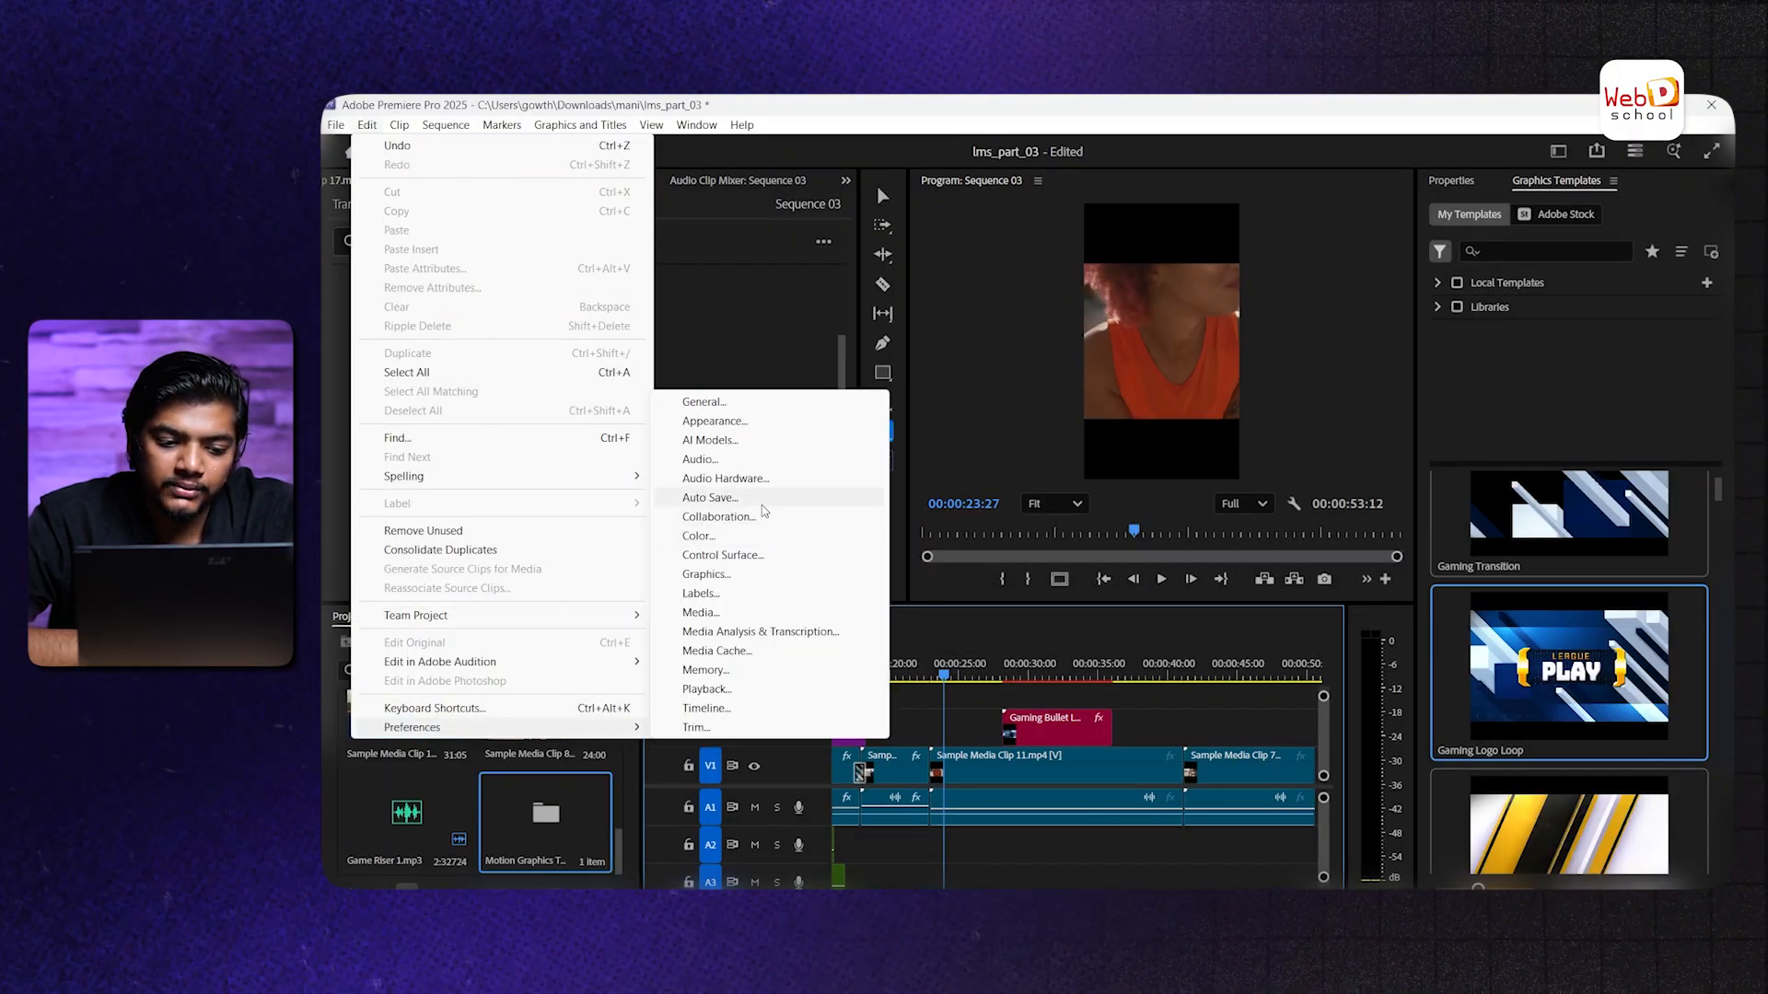
pyautogui.click(764, 497)
pyautogui.click(1002, 292)
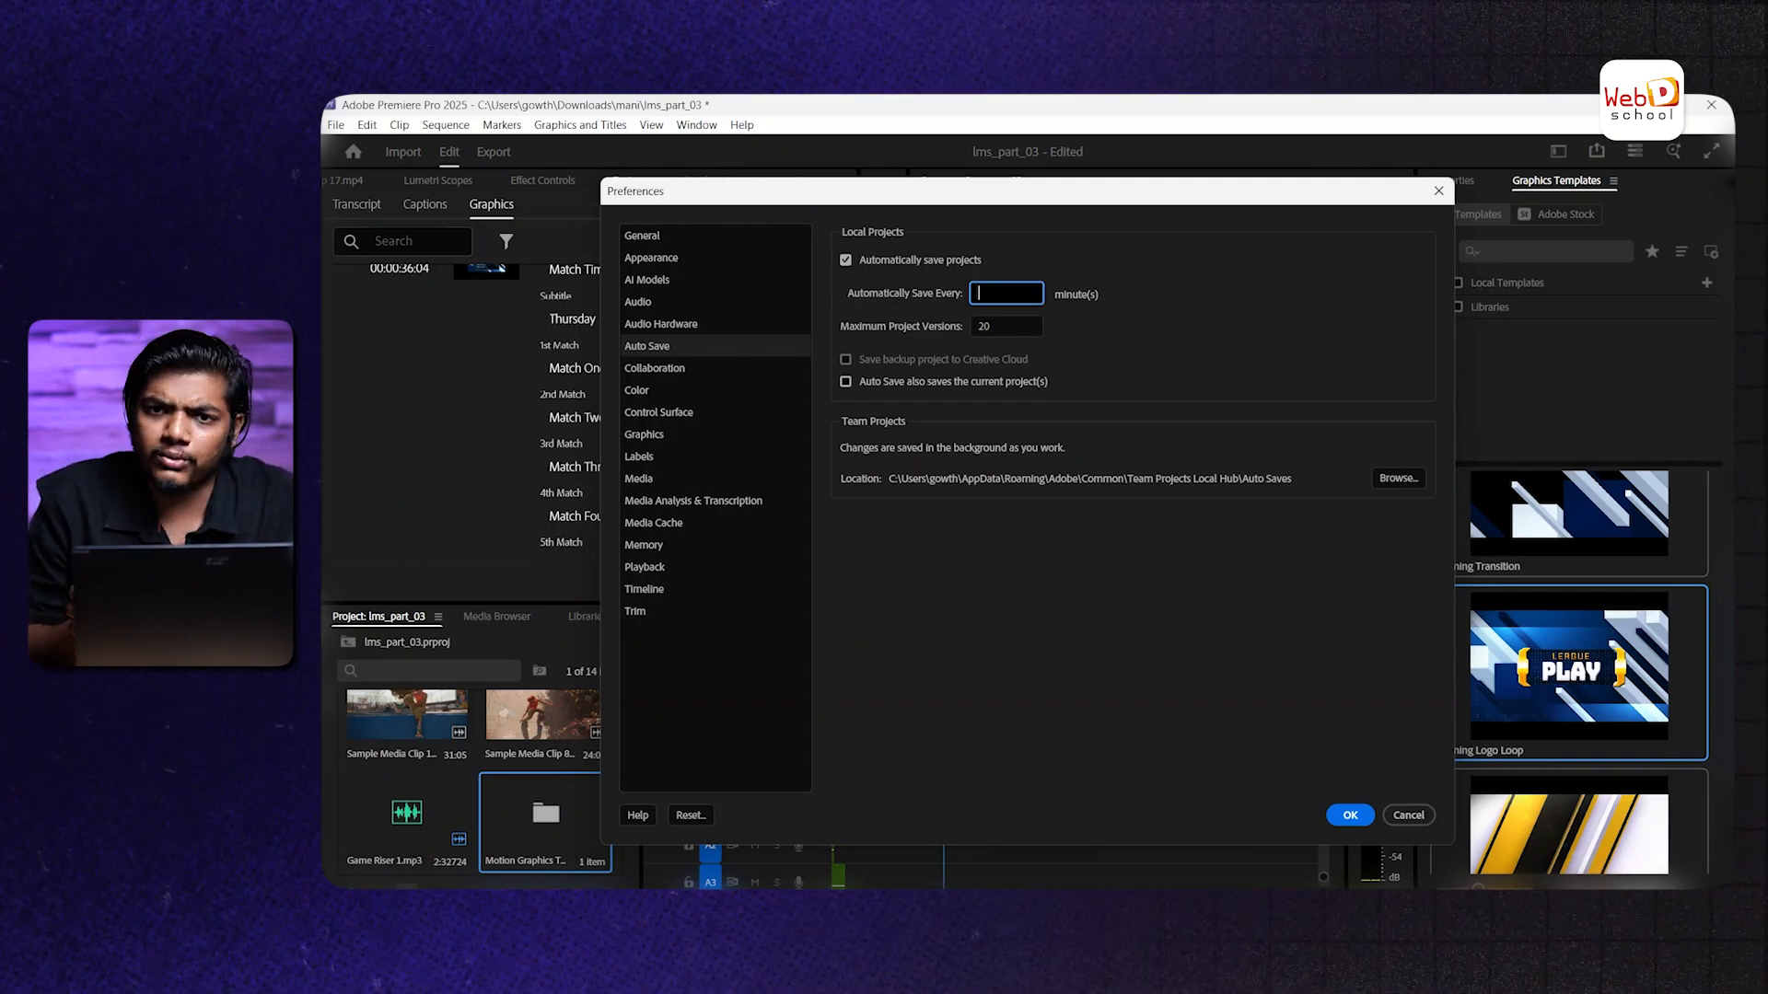
pyautogui.write('2')
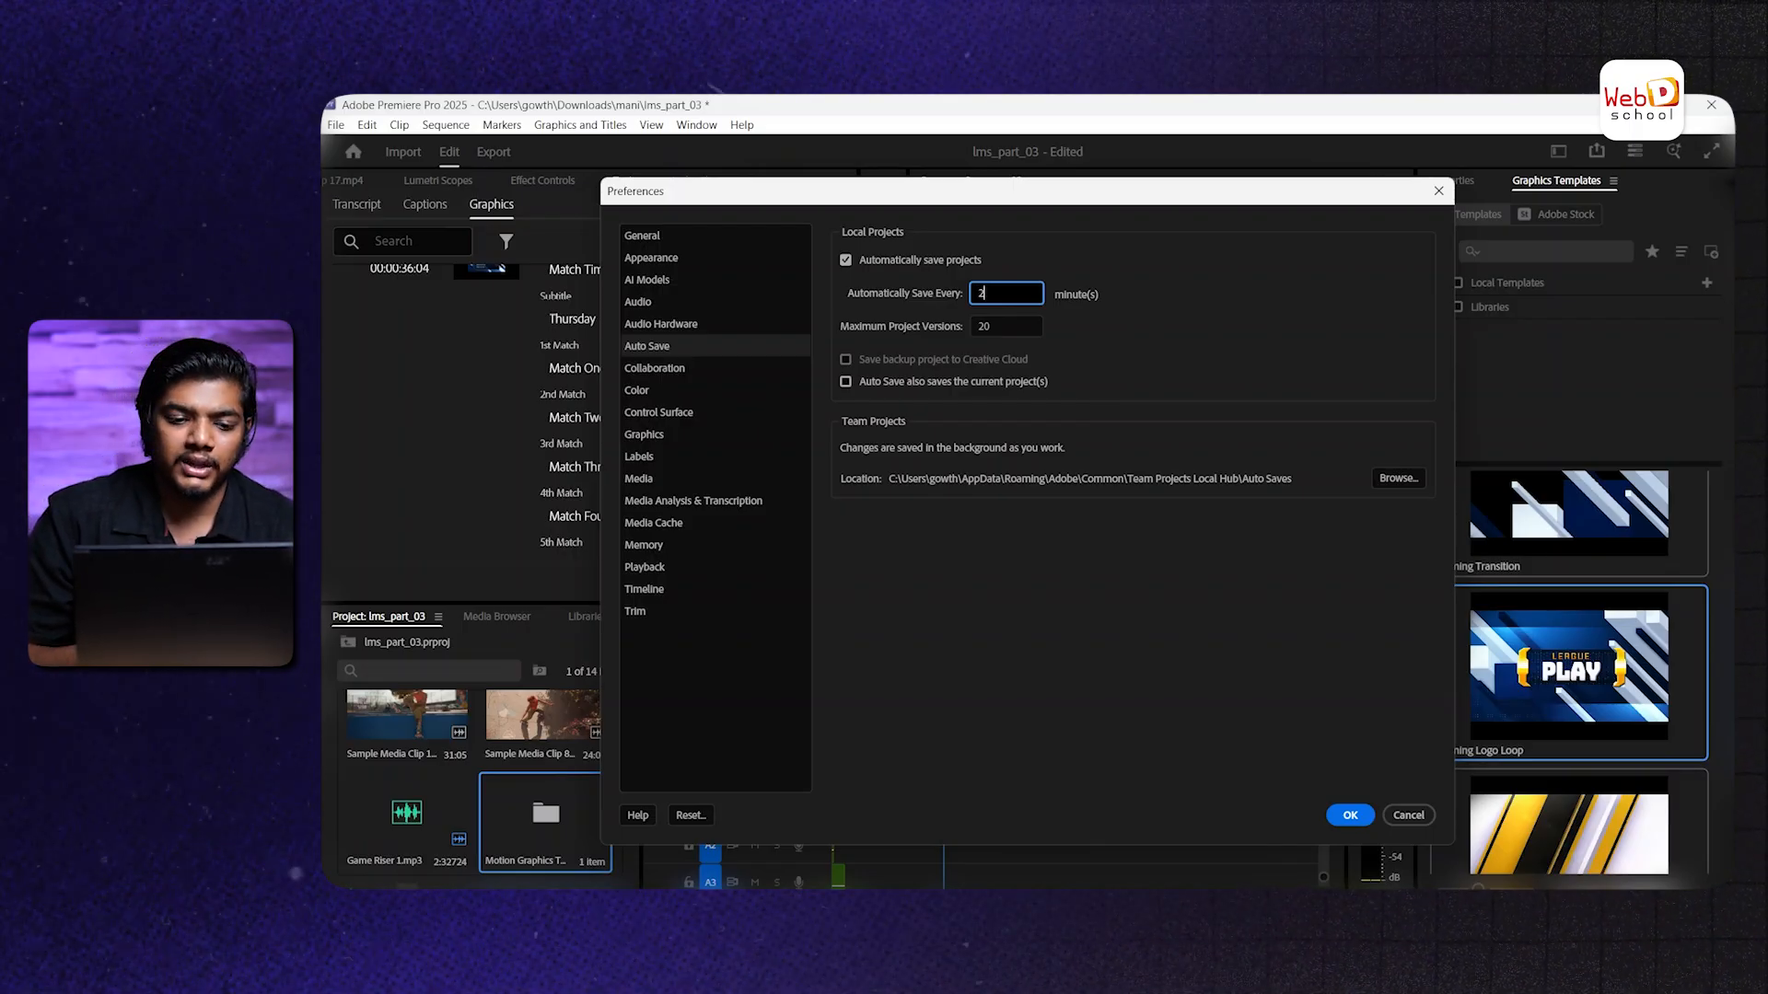
pyautogui.click(1344, 817)
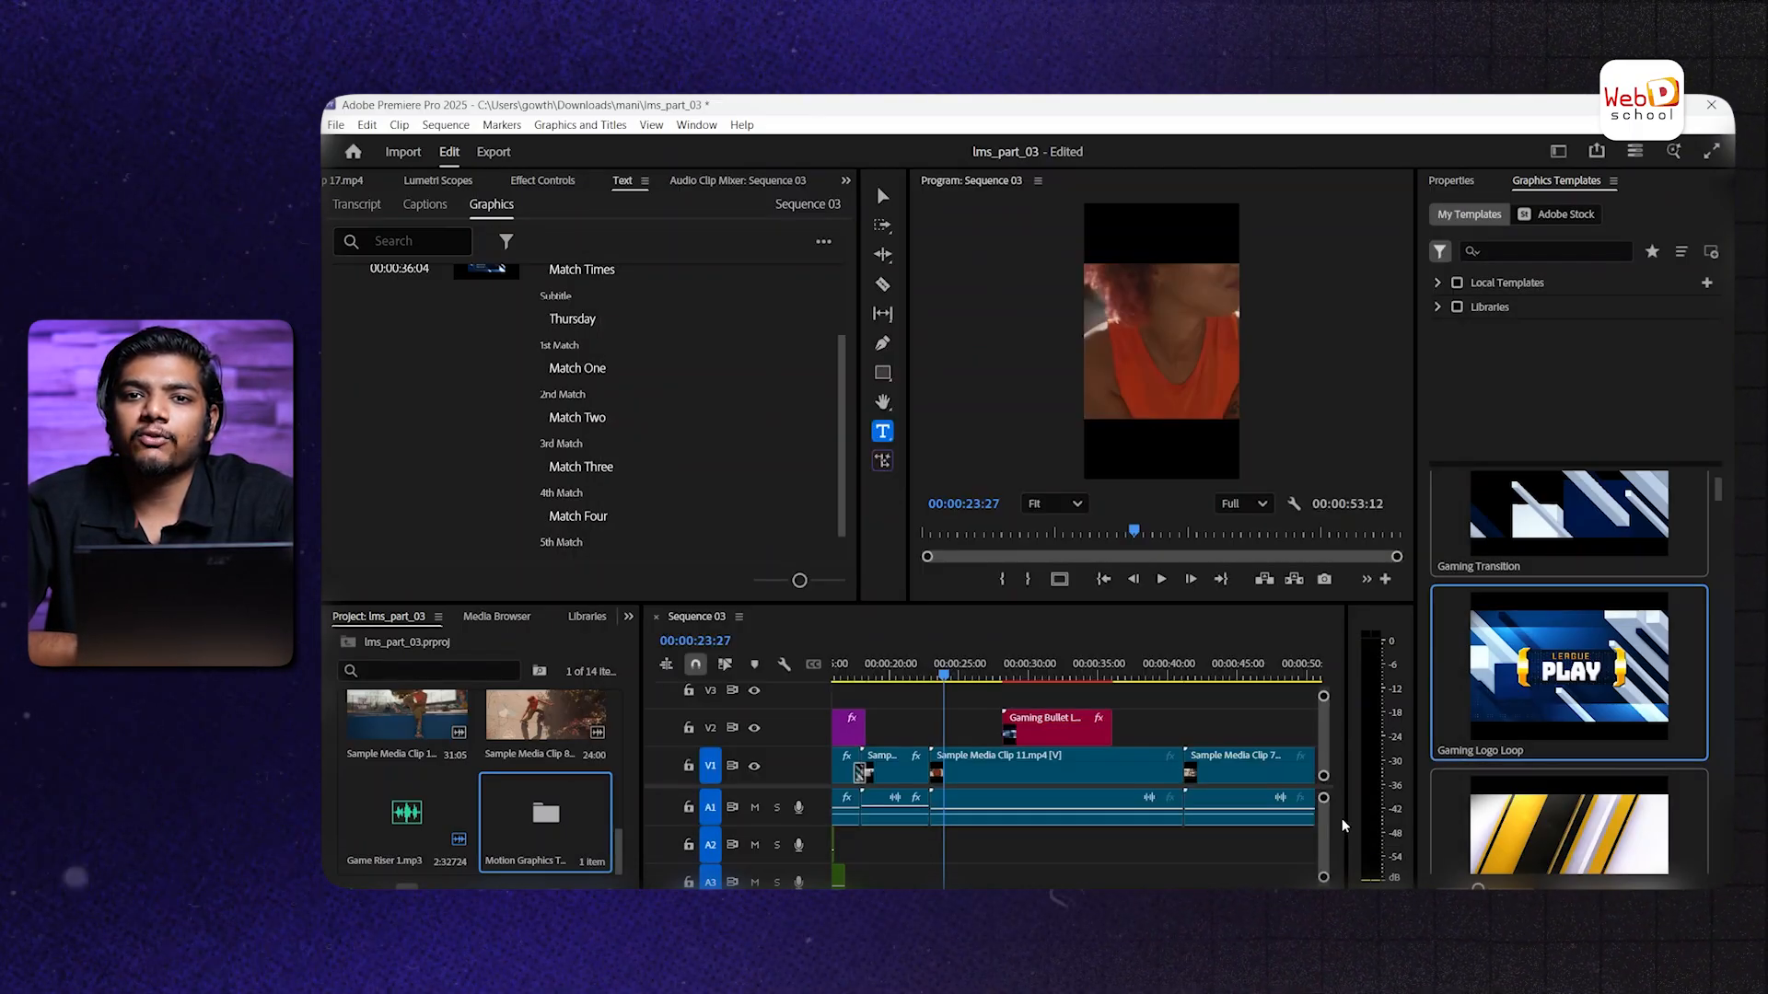